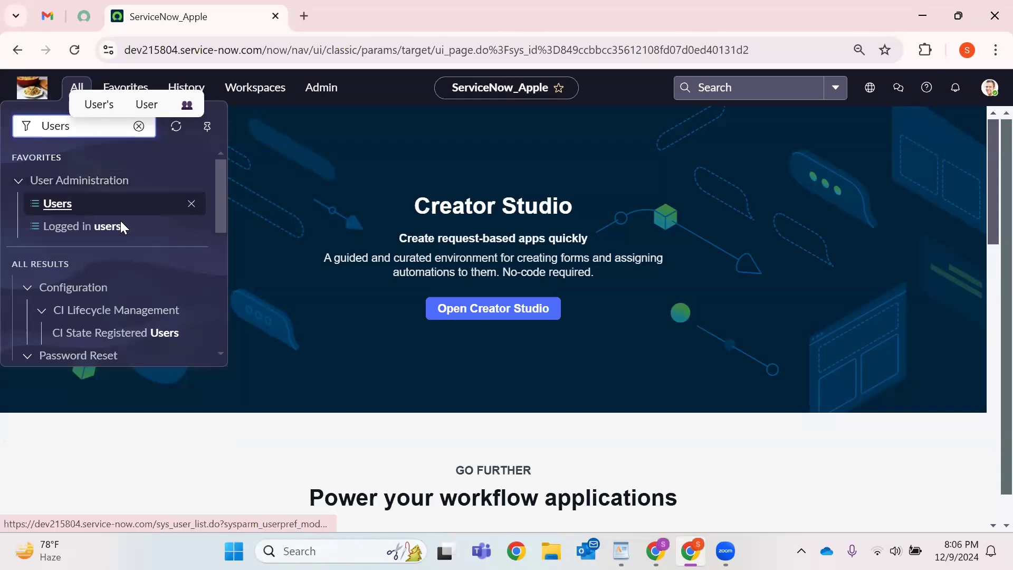
Open the Users module in a new tab, switch to it, and start a new user record.
right_click(54, 207)
key(Return)
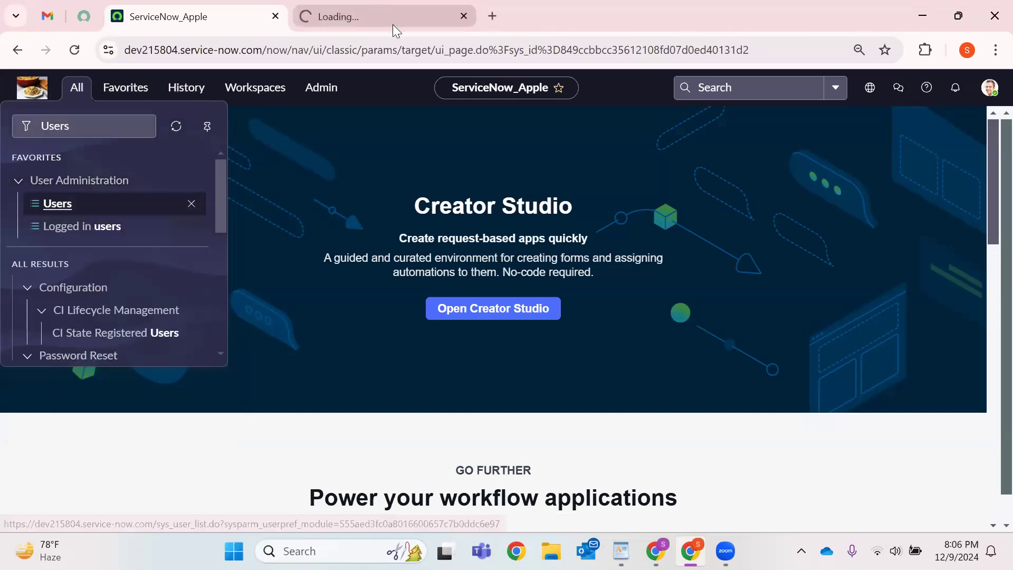
click(393, 24)
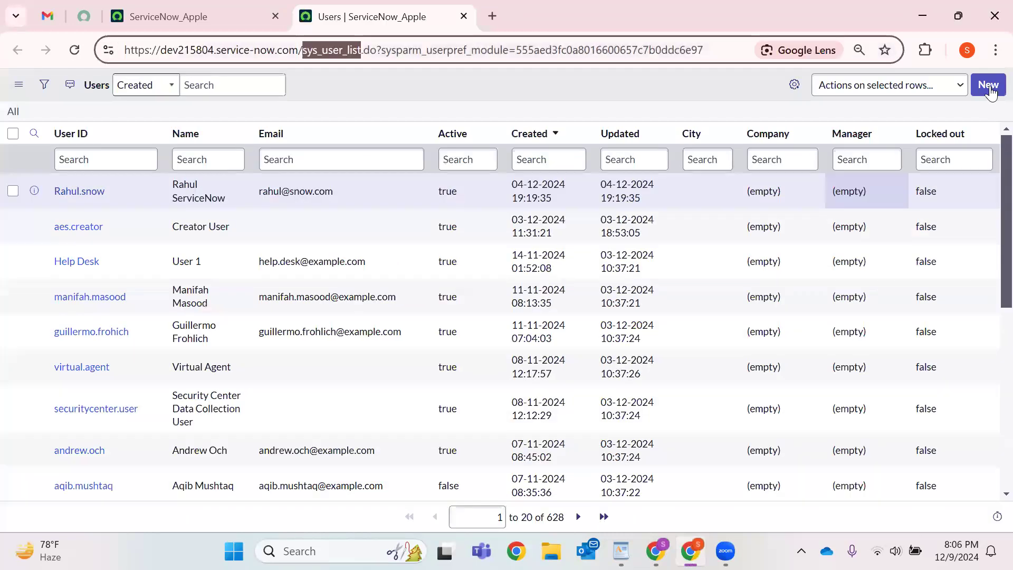
click(988, 86)
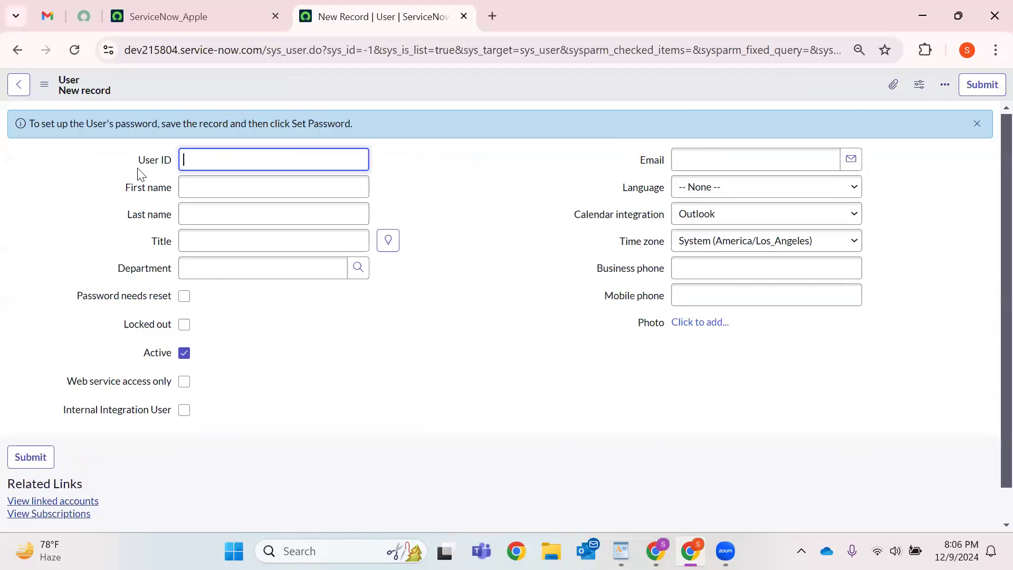
Enter the new user's user ID.
drag(138, 167, 166, 174)
click(211, 165)
click(195, 215)
key(Tab)
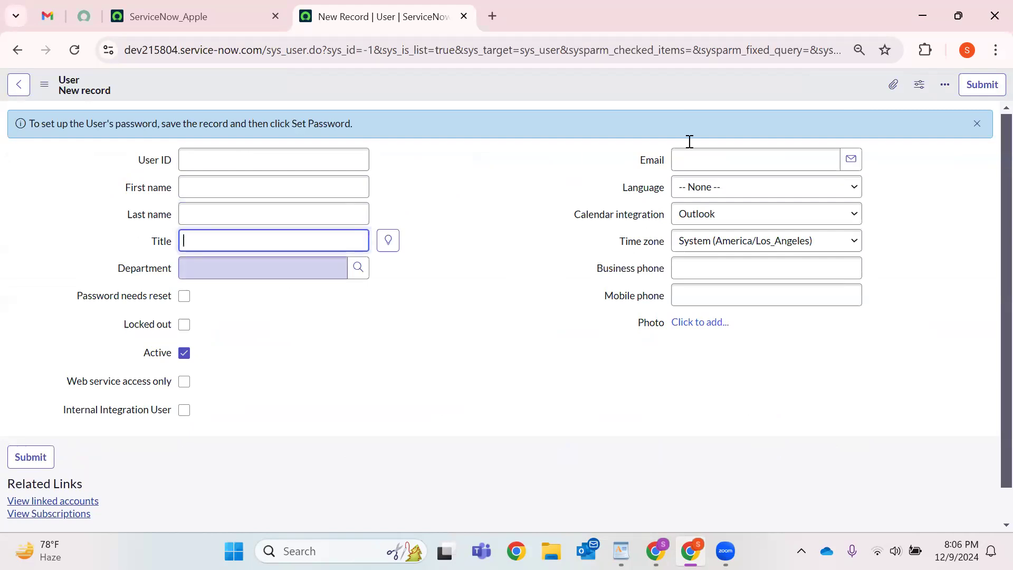
click(249, 127)
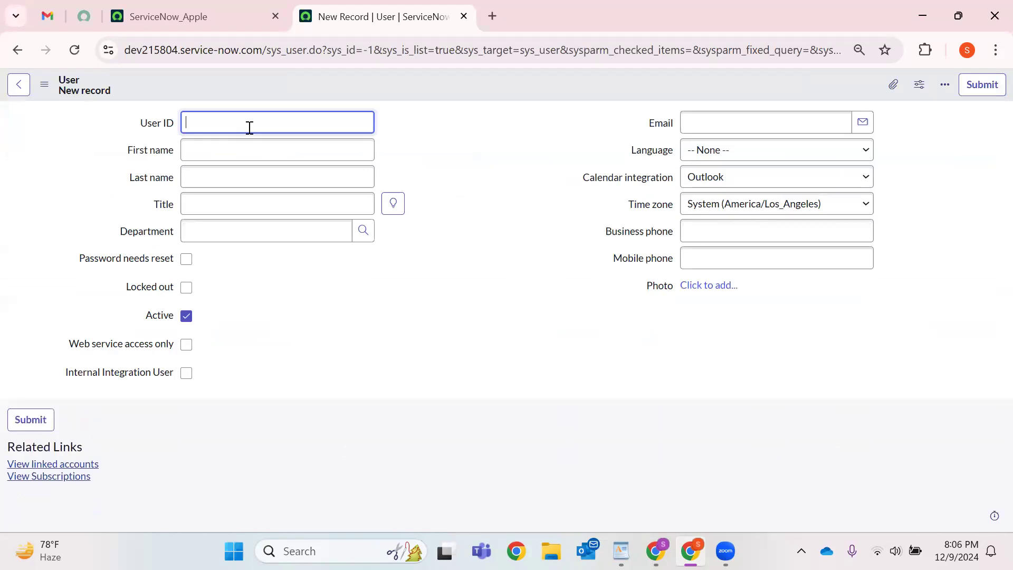
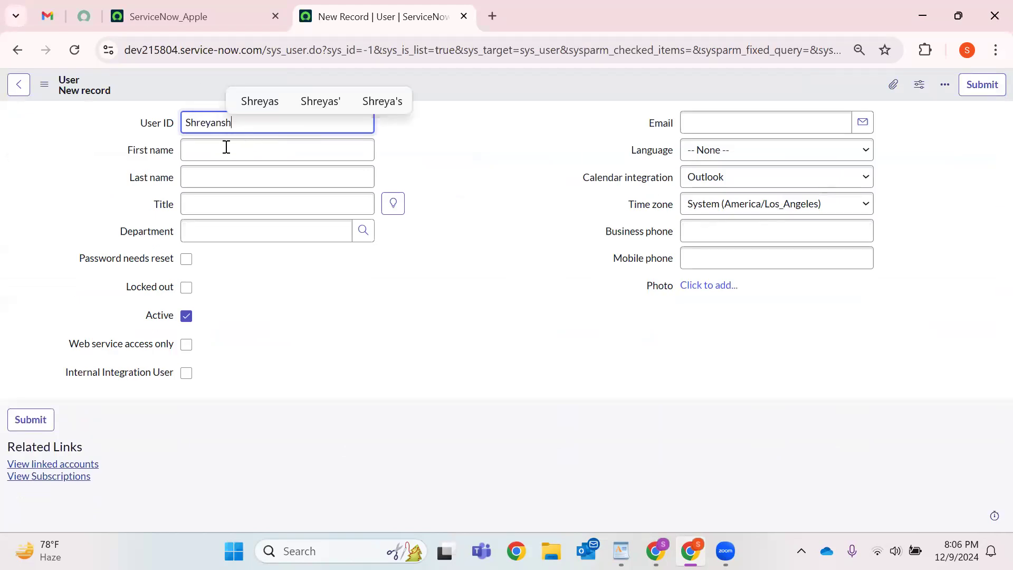
Fill in the user's first name and last name, correcting the typos.
click(228, 151)
text(S)
key(BackSpace)
text(R)
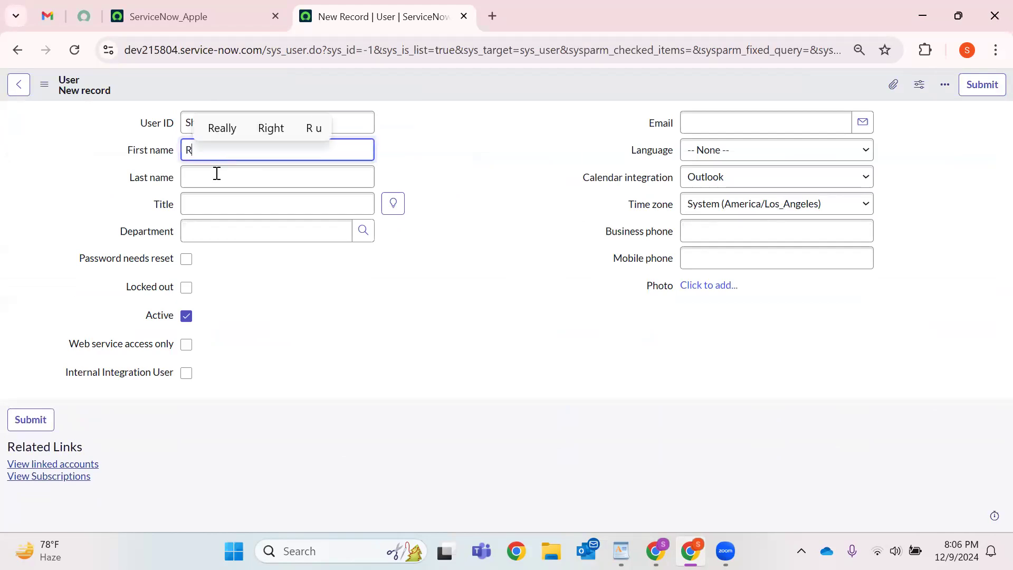
key(Tab)
click(224, 155)
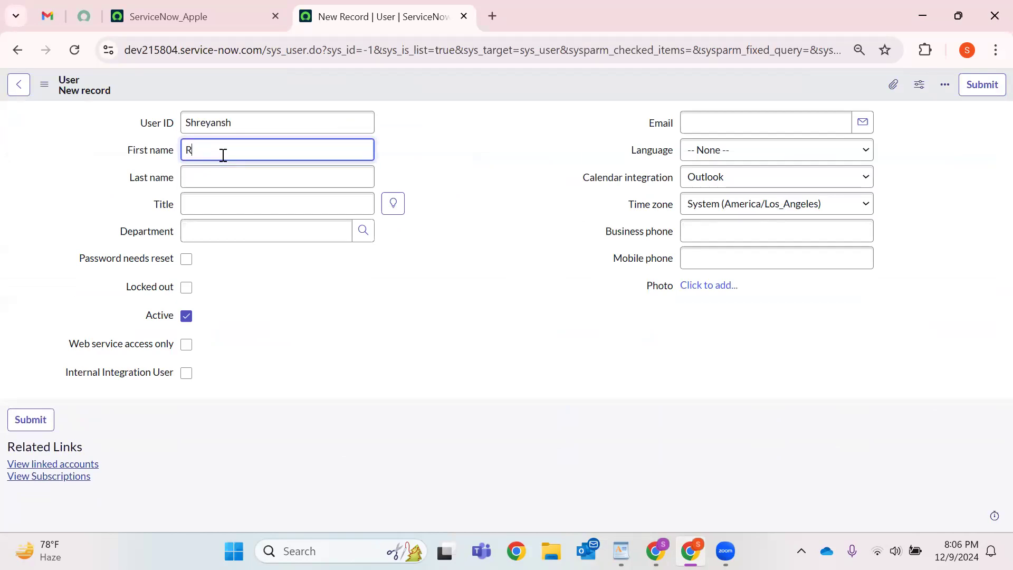
key(BackSpace)
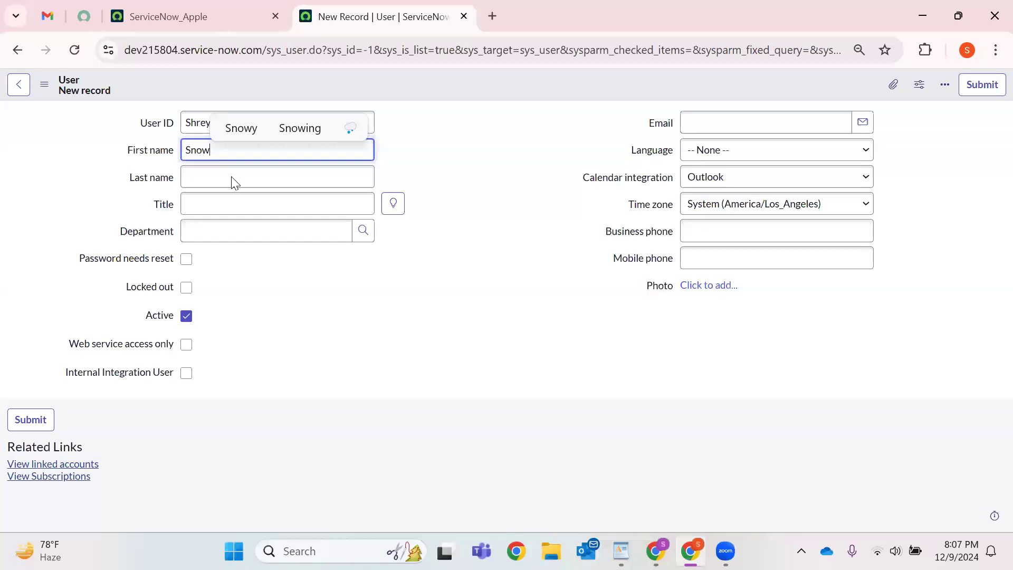
click(234, 180)
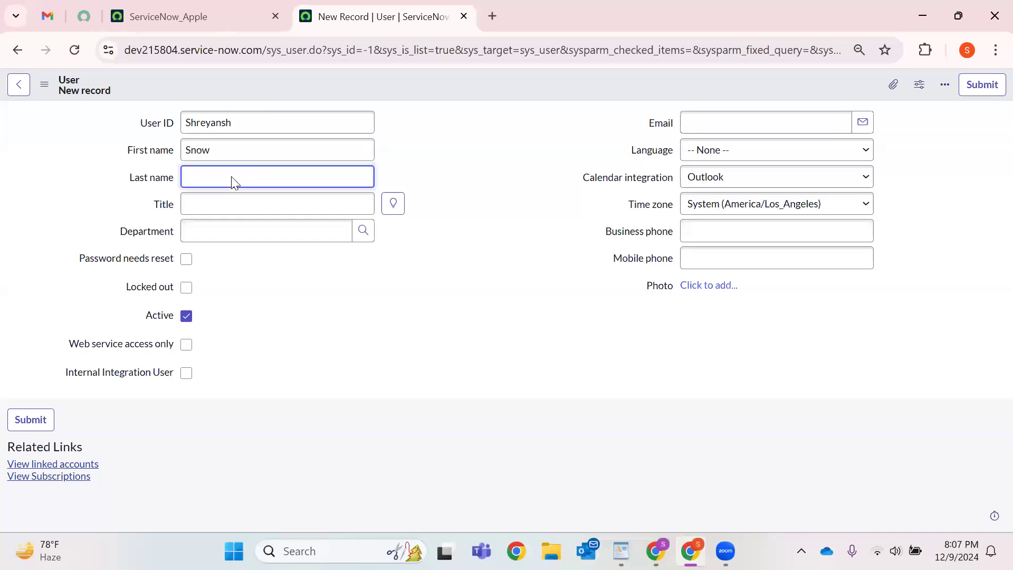
text(Snow)
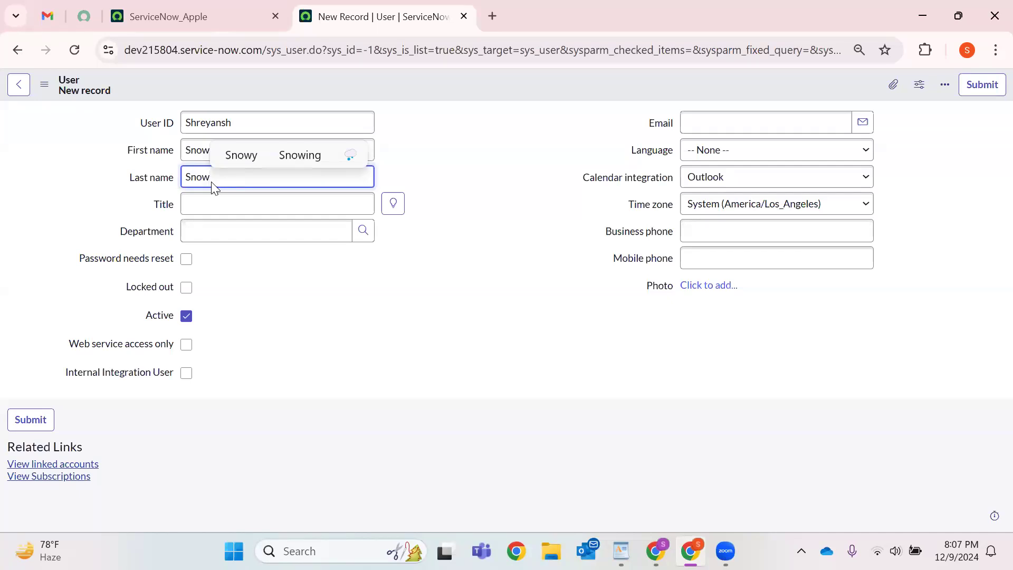
key(BackSpace)
key(BackSpace)
key(BackSpace)
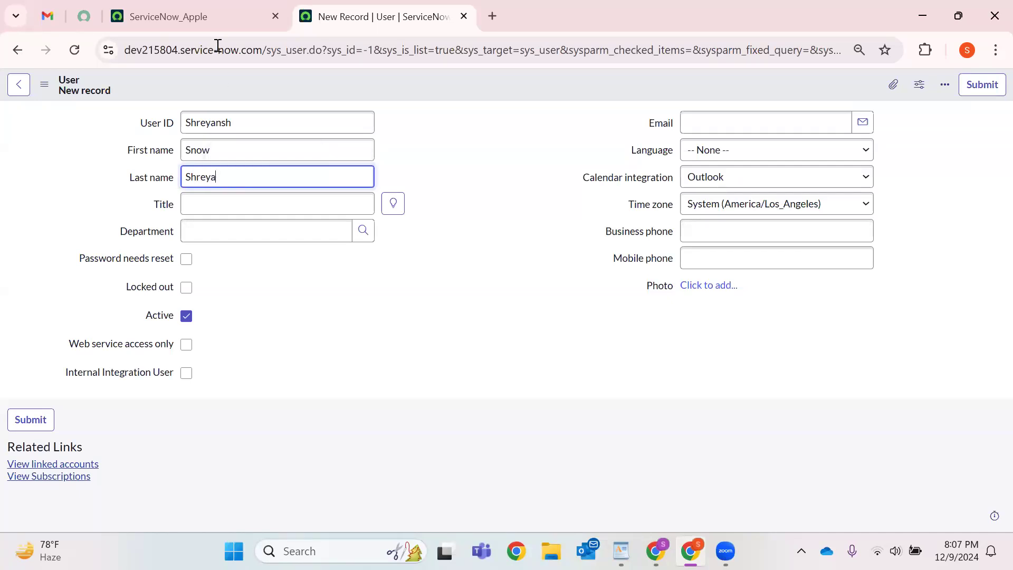
click(253, 112)
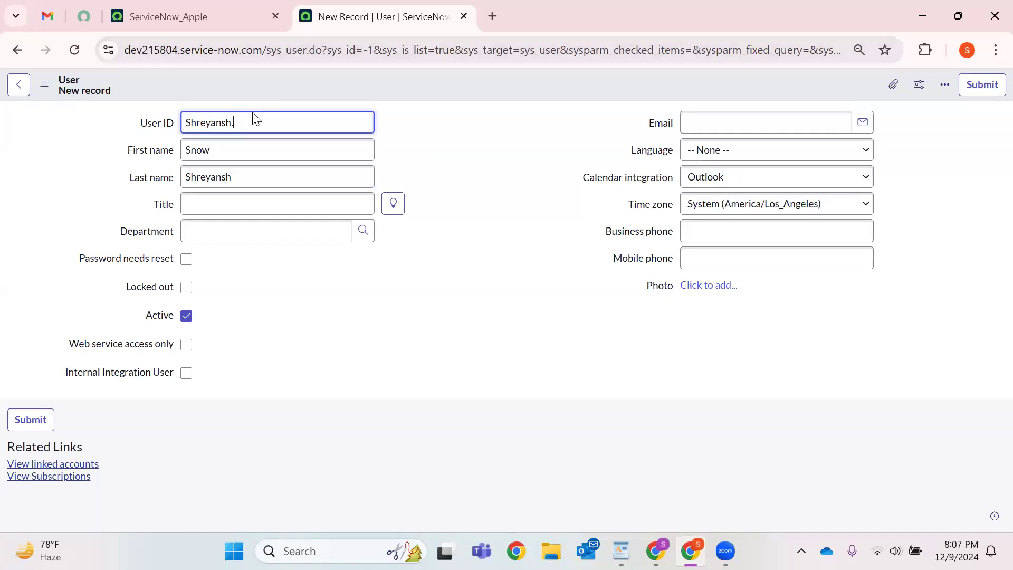
Finish the user ID and set the title to Chief Executive Officer from the suggestions.
click(255, 205)
click(393, 204)
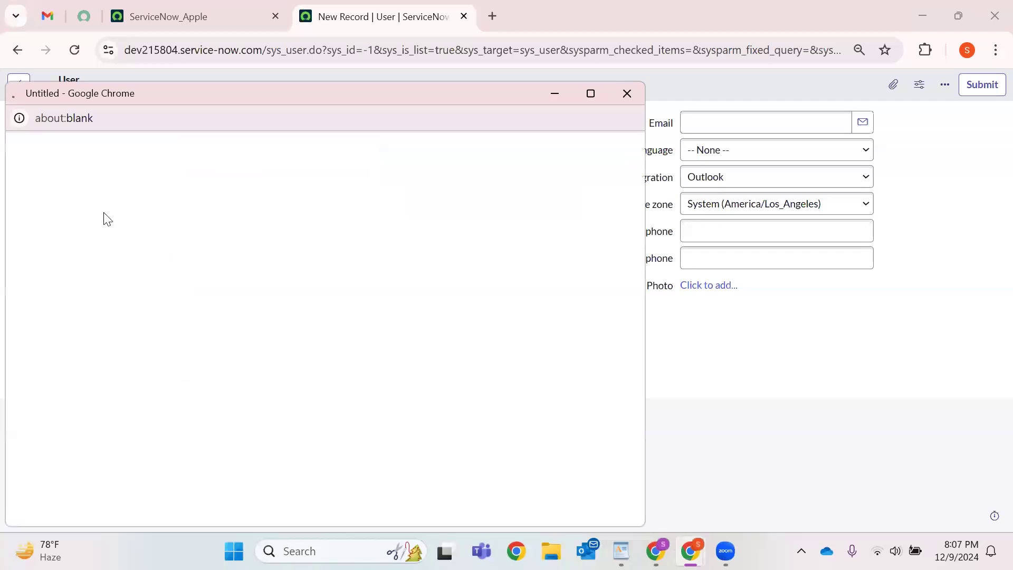
click(105, 198)
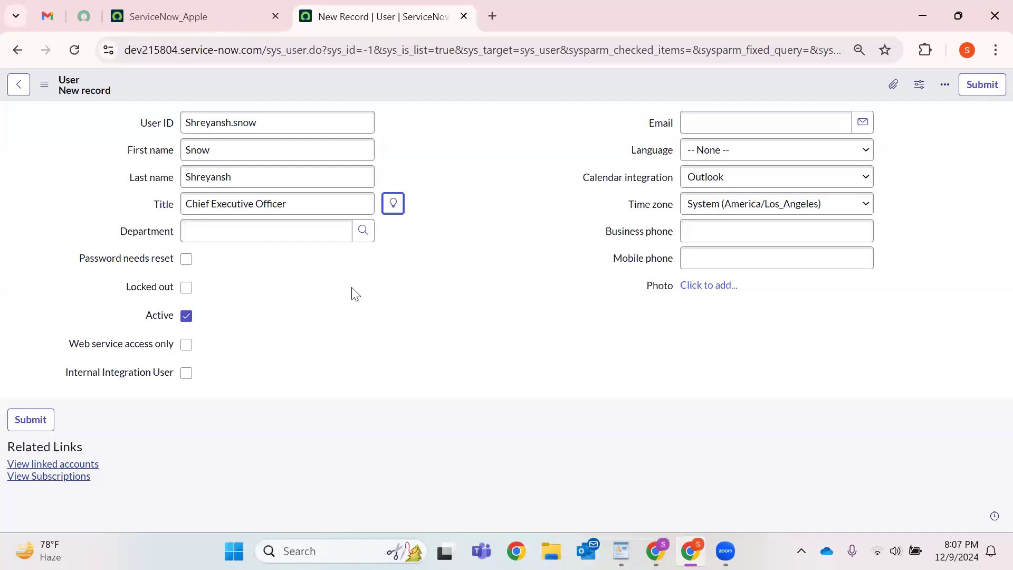
Choose IT as the user's department from the Department lookup.
click(362, 231)
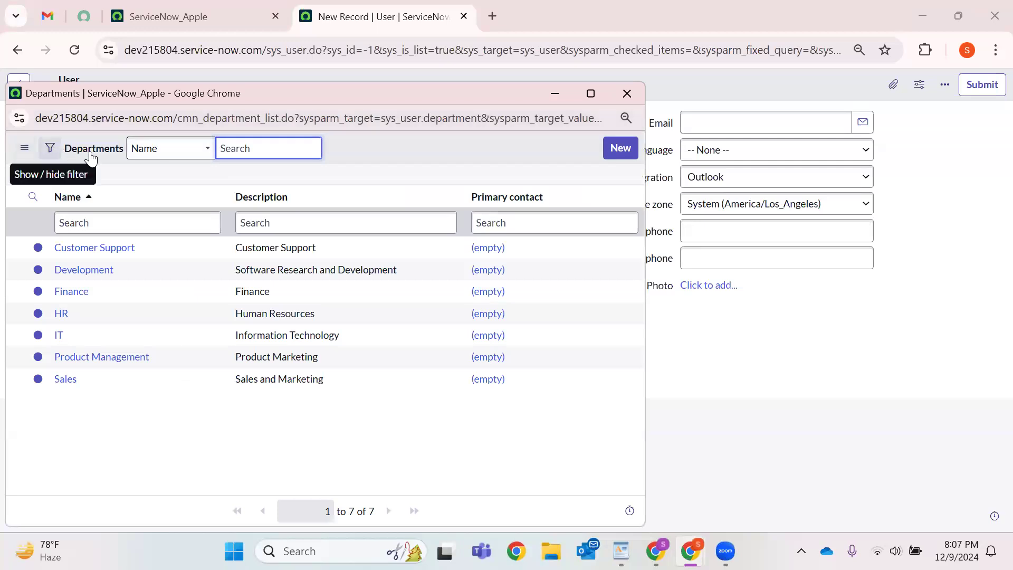
double_click(112, 156)
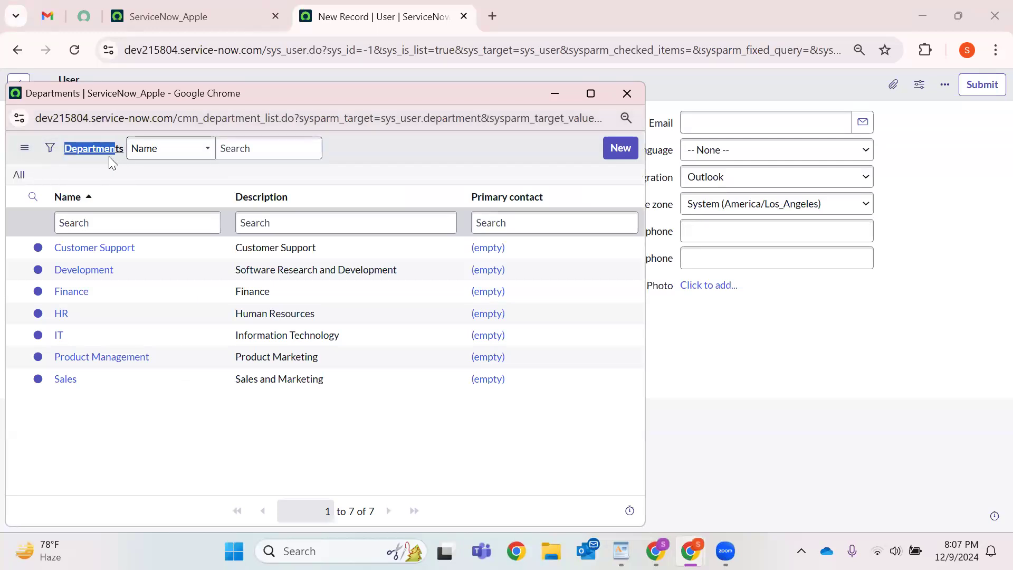
double_click(197, 122)
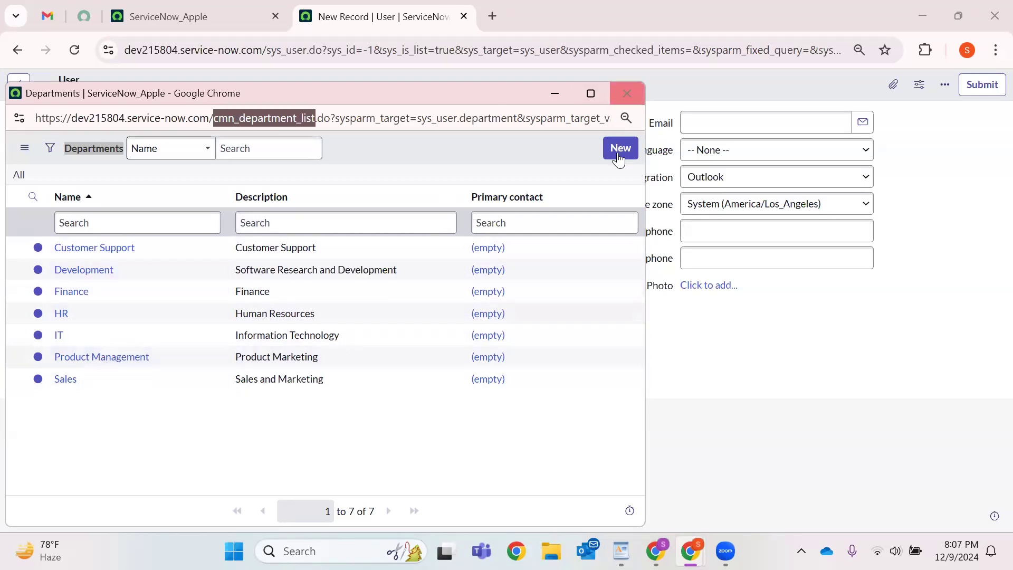
click(61, 335)
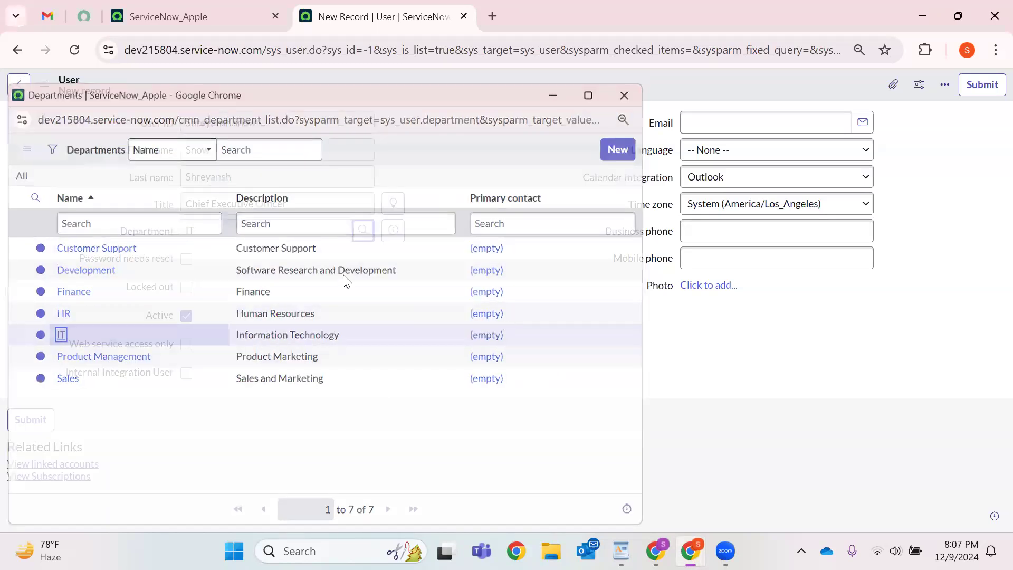
click(748, 175)
Set the user's language to English and enter their e-mail address.
click(711, 186)
click(711, 151)
click(709, 188)
click(704, 124)
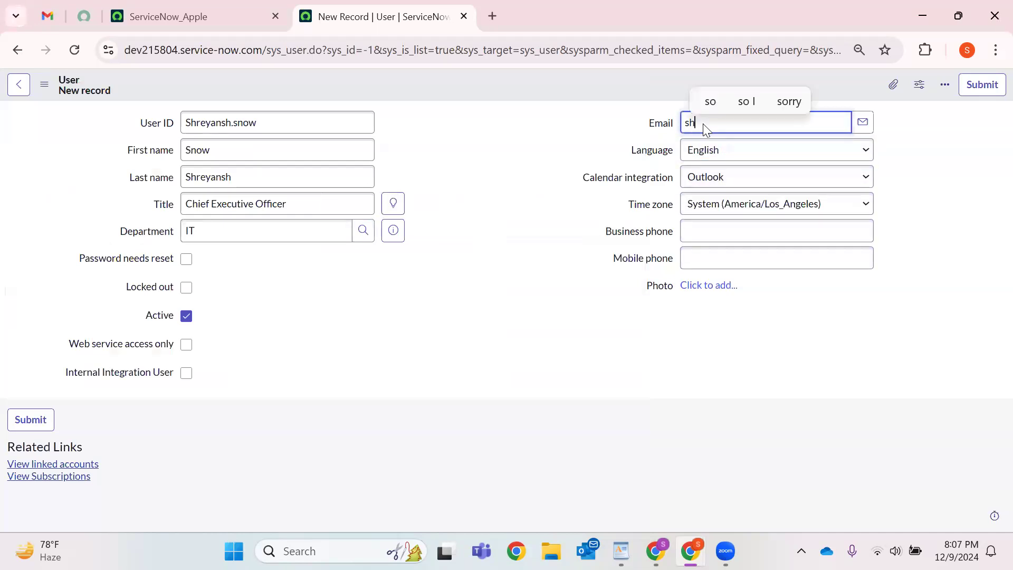
Enter the user's business and mobile phone numbers and save the record.
click(737, 223)
key(Tab)
right_click(549, 89)
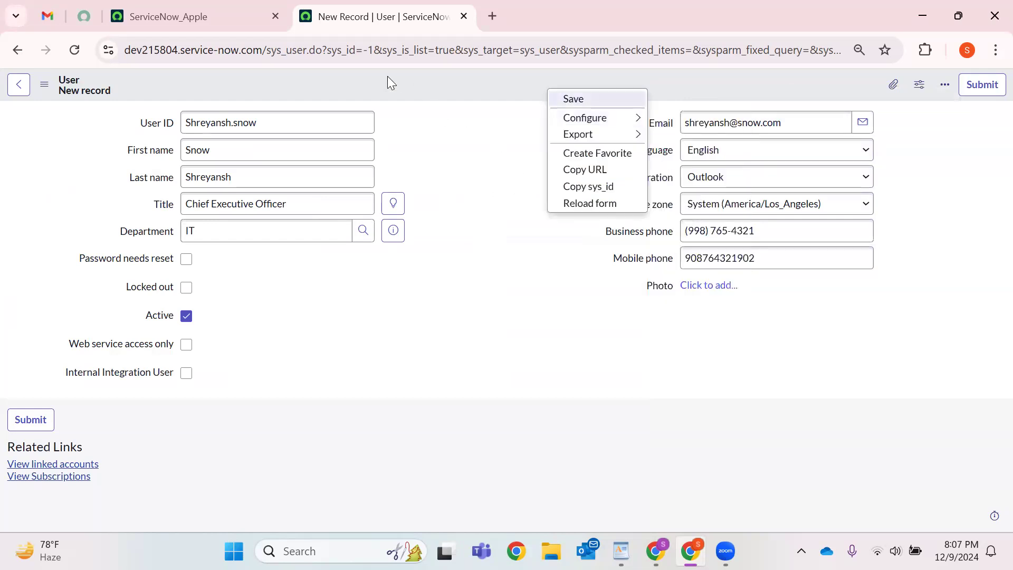
drag(333, 57, 407, 59)
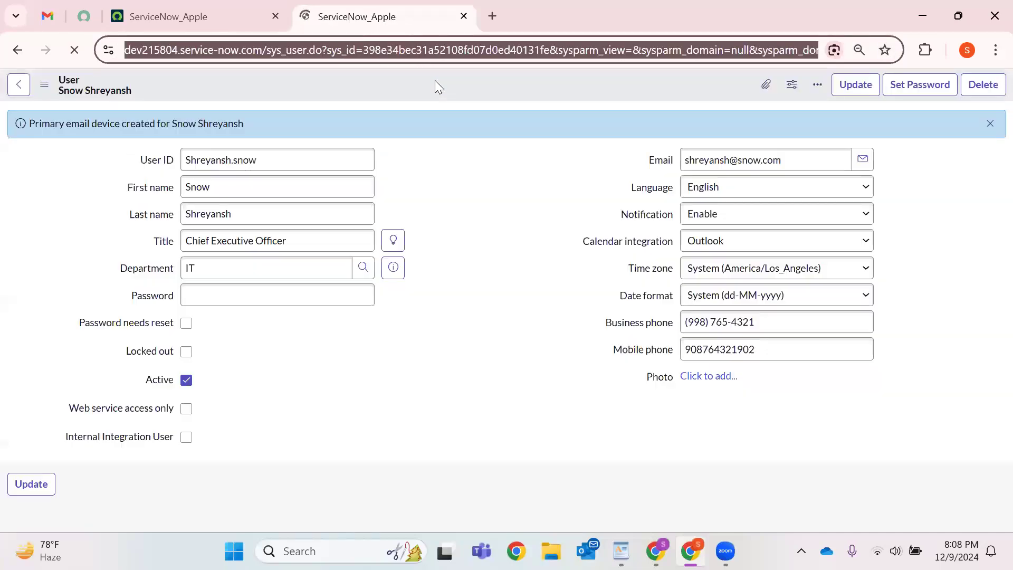
Dismiss the primary email device notice and select the record's sys_id in the address bar.
click(990, 124)
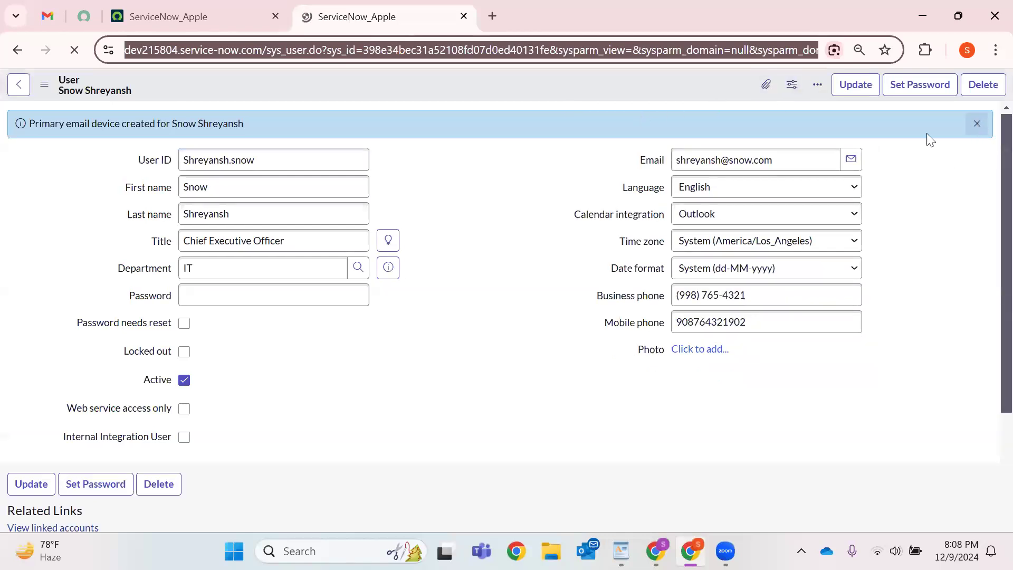
double_click(451, 52)
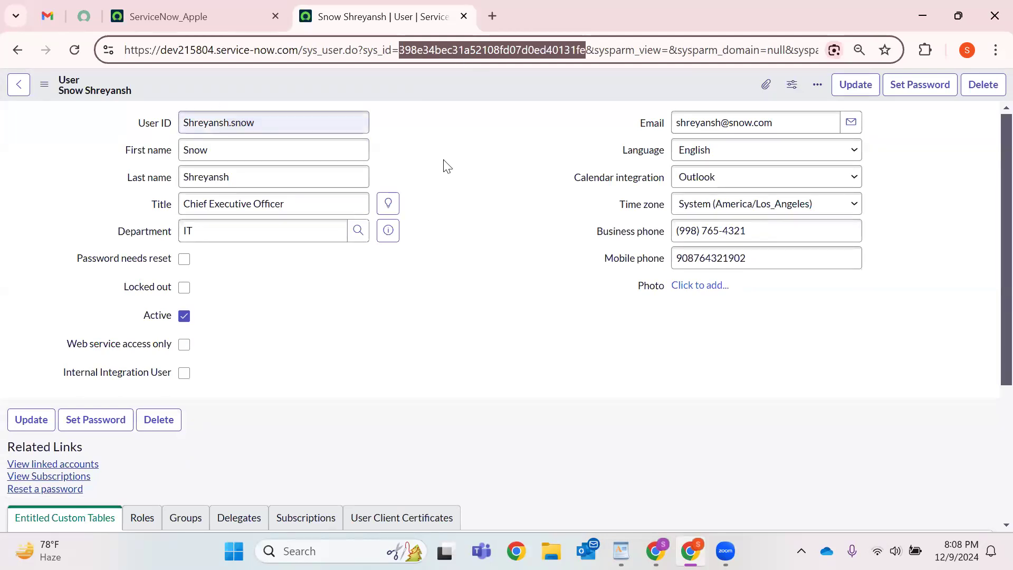
drag(363, 47, 587, 51)
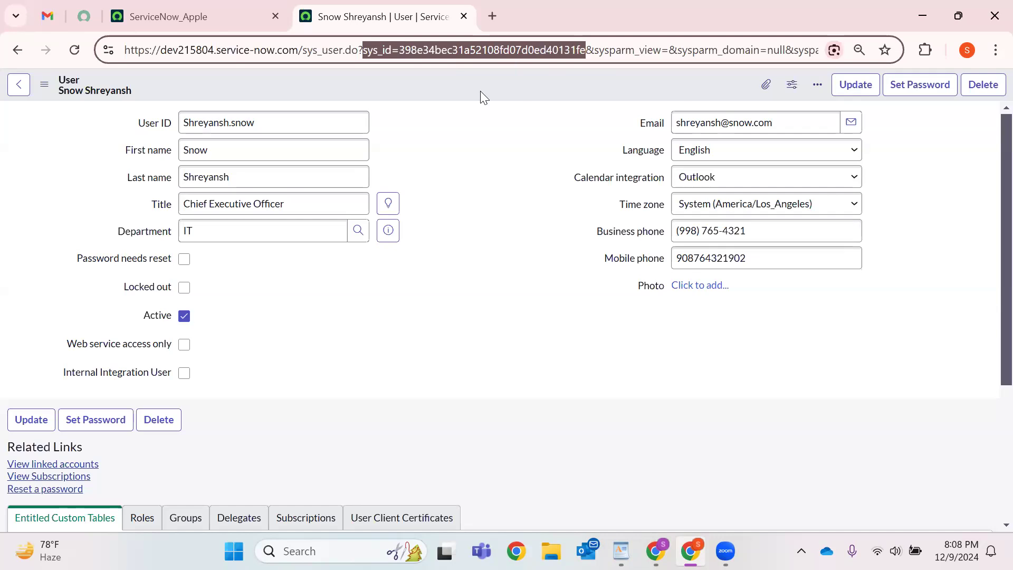
click(452, 49)
double_click(449, 49)
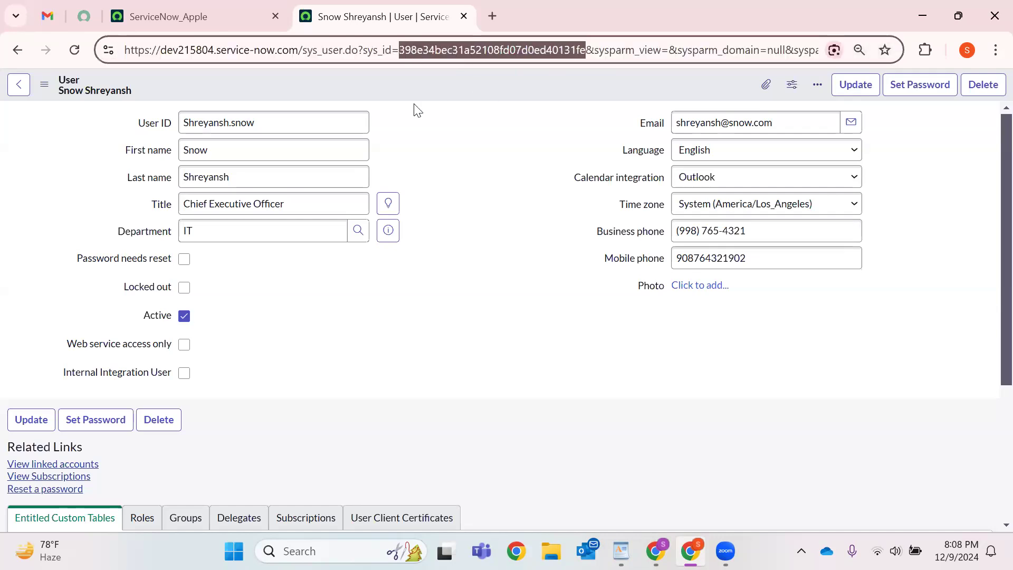
right_click(451, 82)
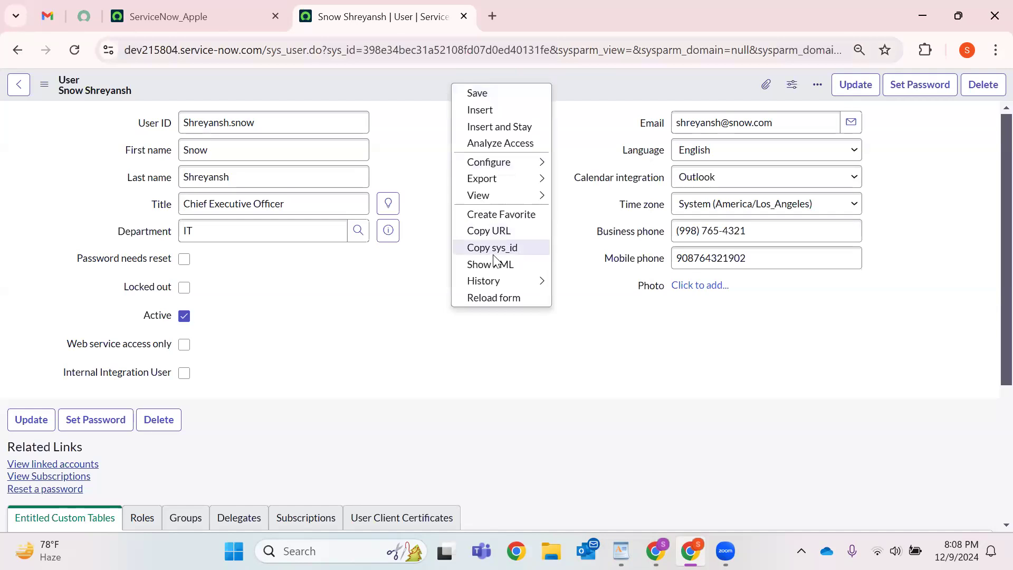
click(598, 314)
scroll(580, 300, down, 4)
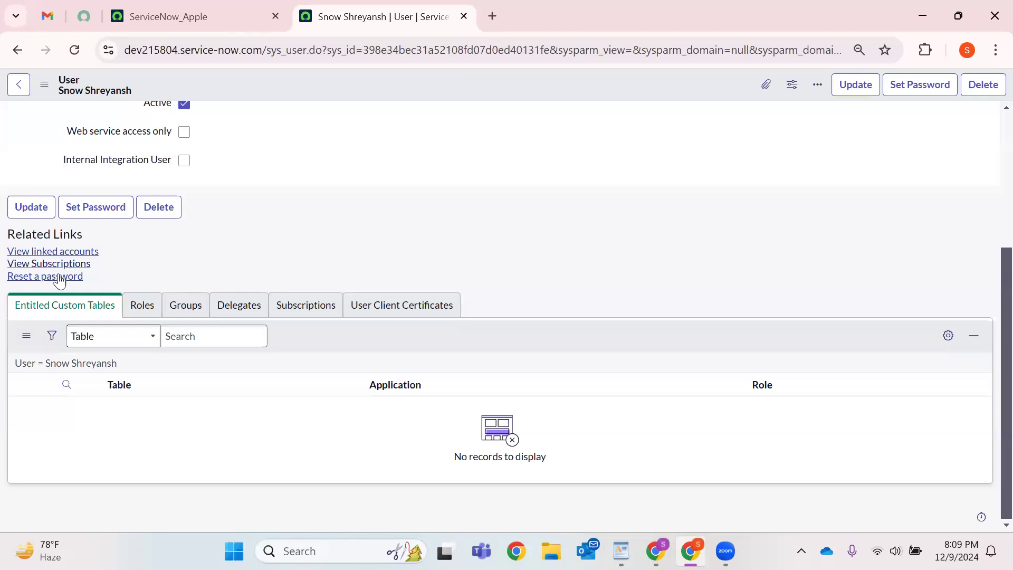
scroll(480, 224, up, 4)
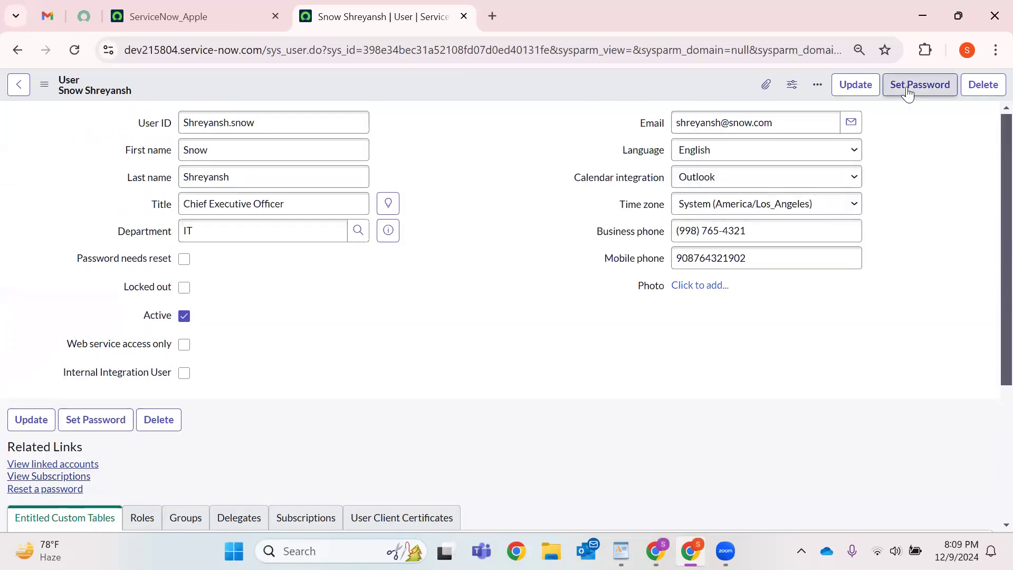
Generate a random password in the Set Password dialog, then close it without saving.
click(907, 93)
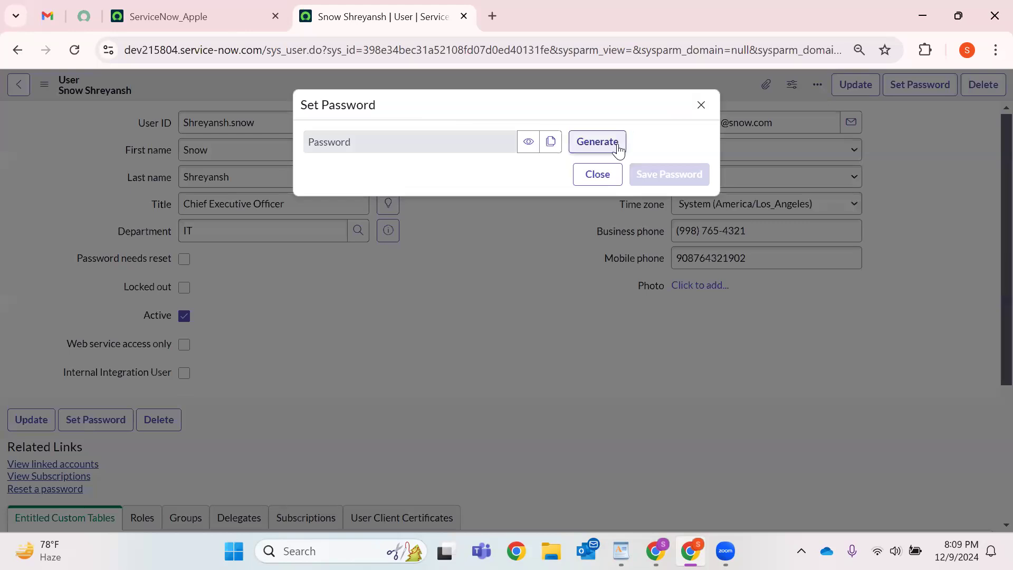
click(590, 144)
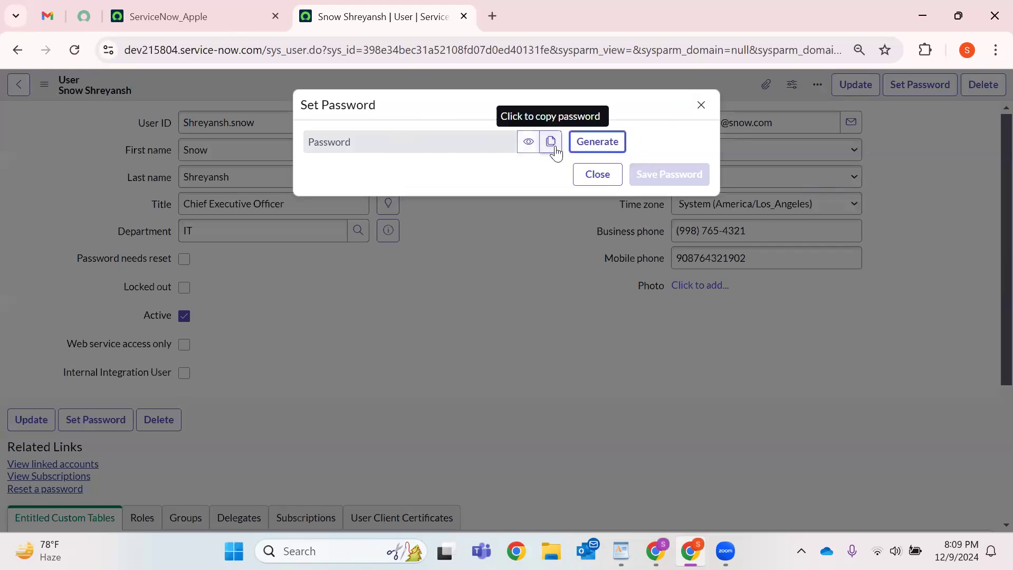
click(699, 109)
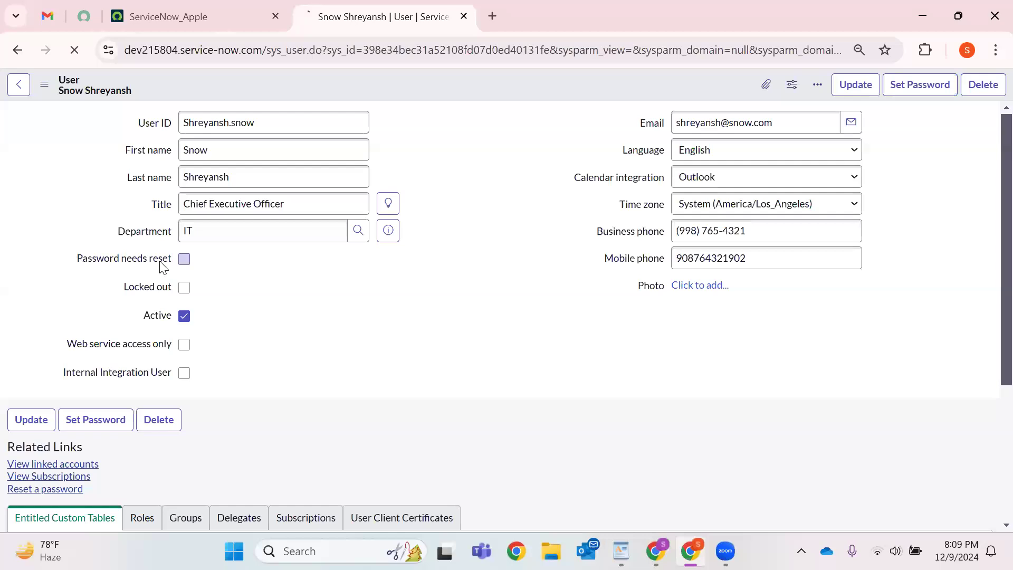
drag(80, 263, 187, 259)
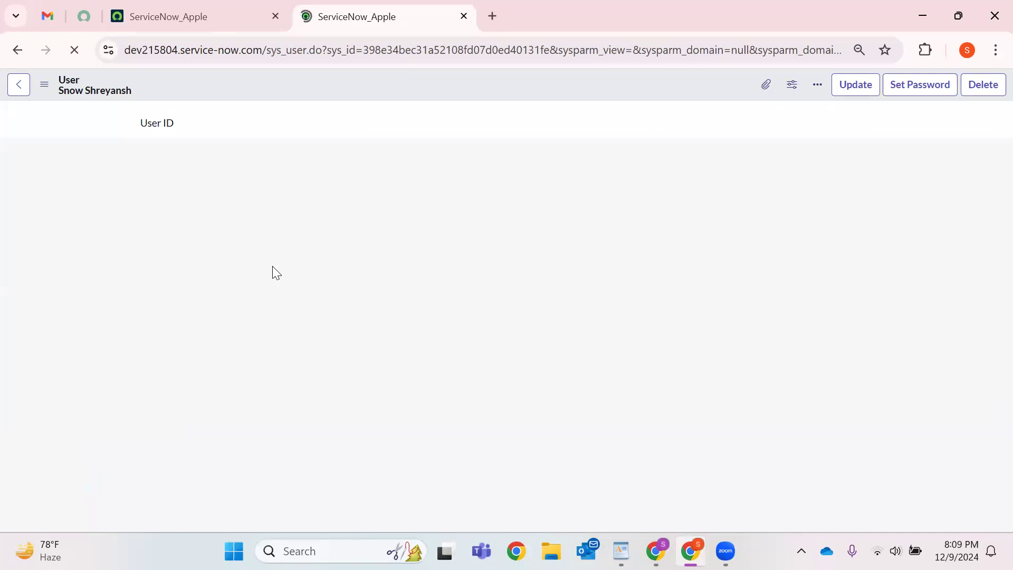
Reload the user record and select the sys_user table name in the address.
click(81, 53)
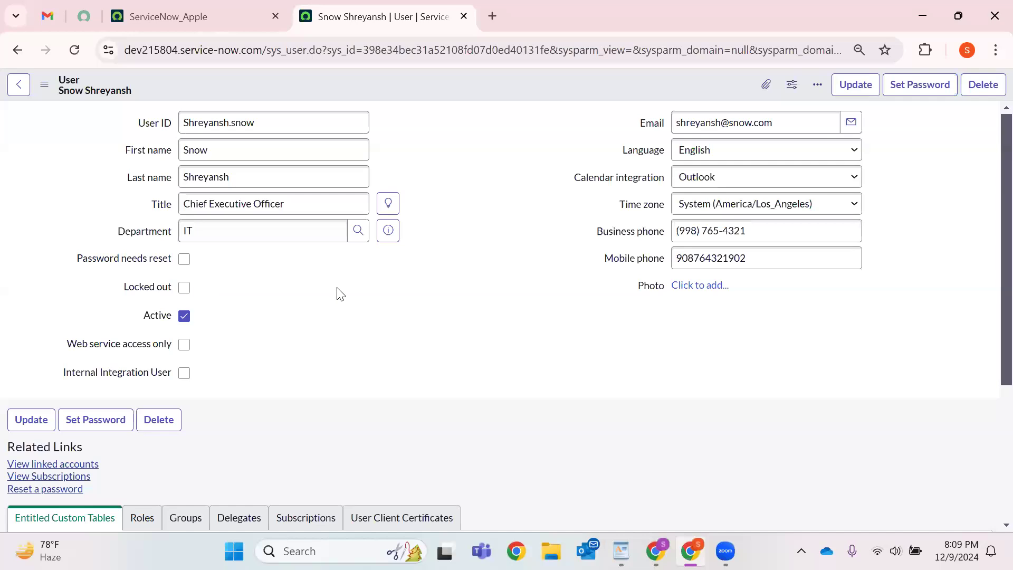
click(245, 122)
triple_click(245, 122)
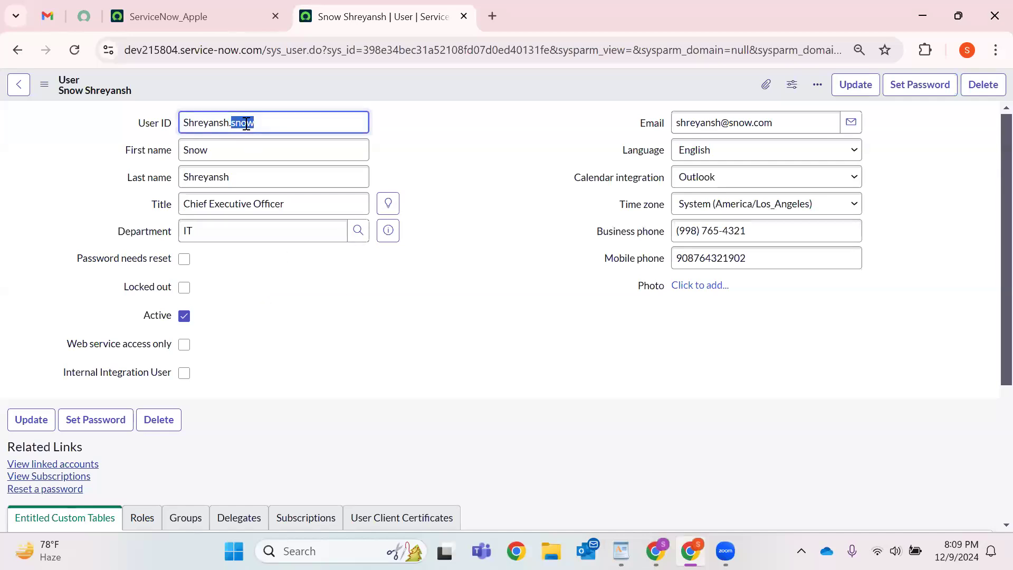
double_click(294, 44)
Enter sys_user.list in the main tab's navigator filter to open the Users list.
click(190, 17)
click(86, 93)
key(BackSpace)
key(BackSpace)
key(BackSpace)
key(BackSpace)
key(BackSpace)
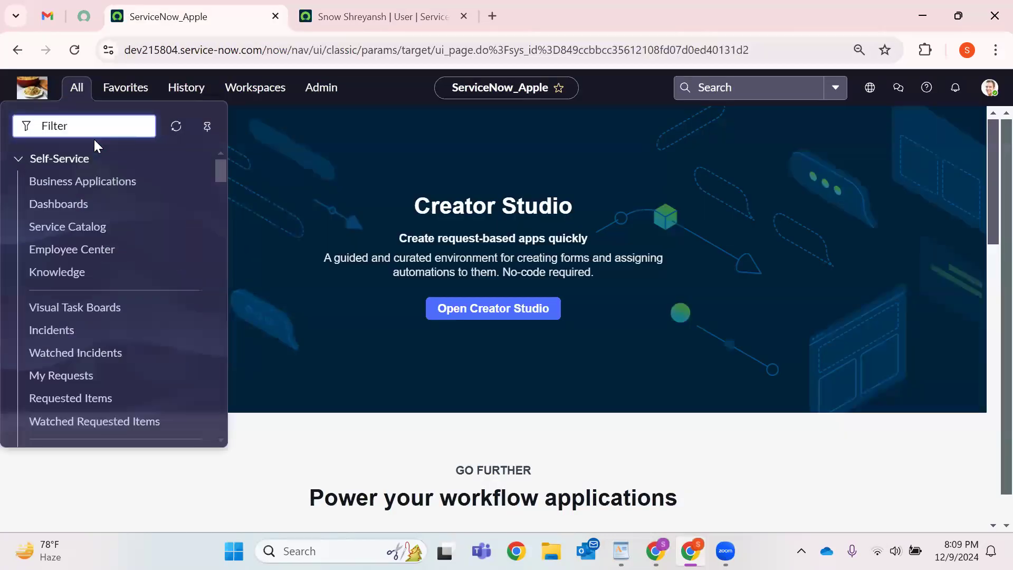
text(sys_user.)
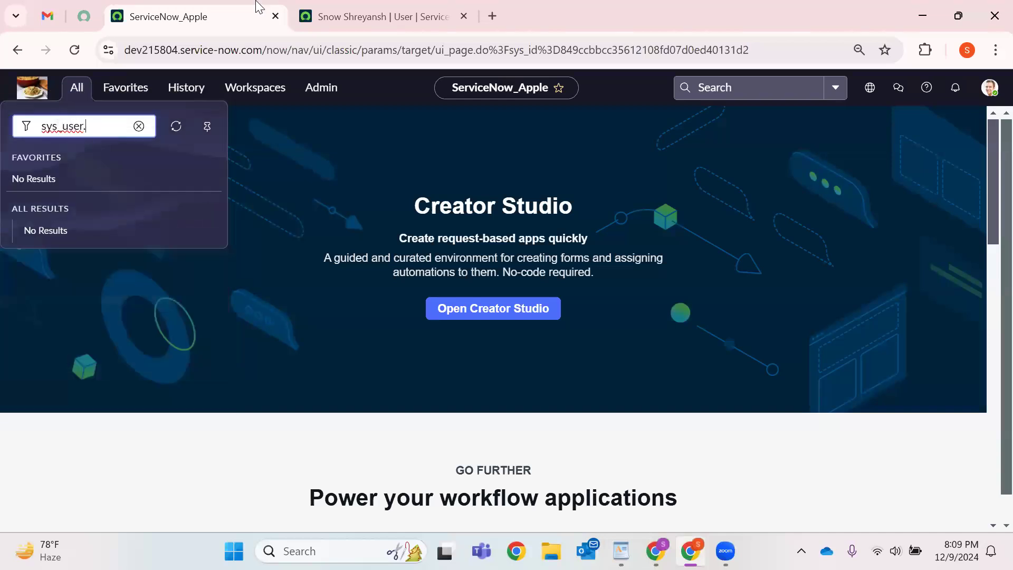
click(378, 15)
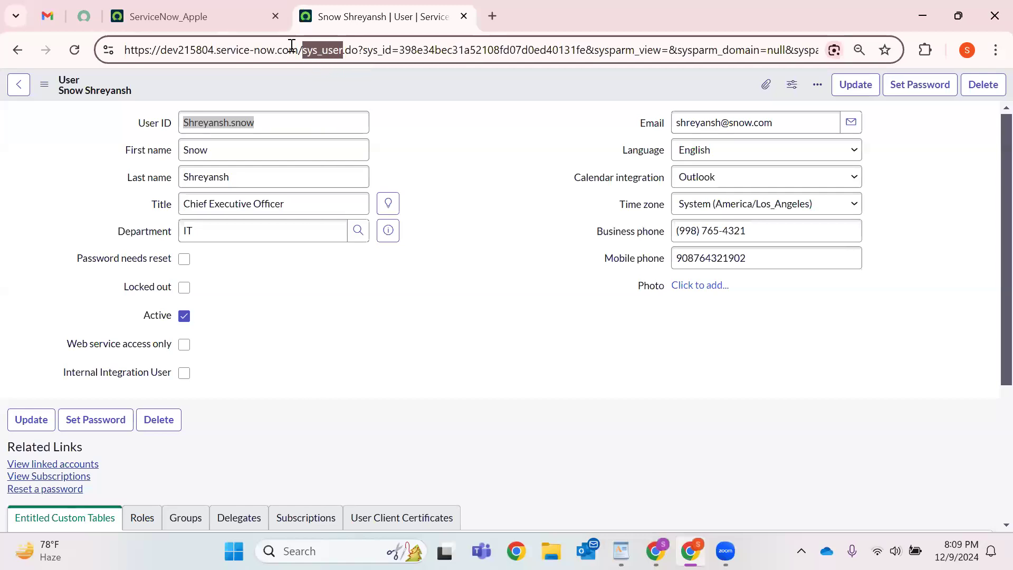
key(ctrl+shift+Tab)
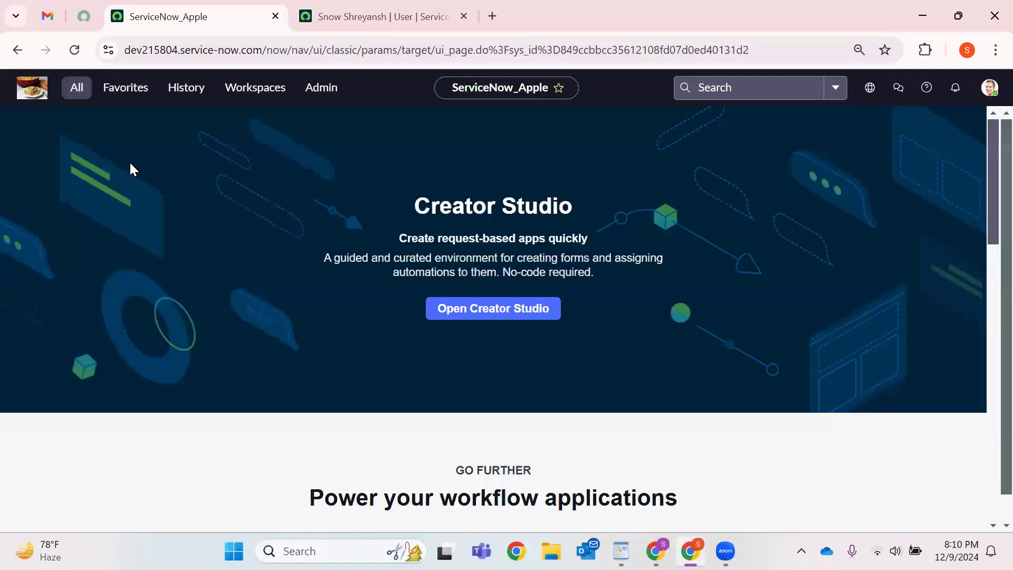
text(list)
key(Return)
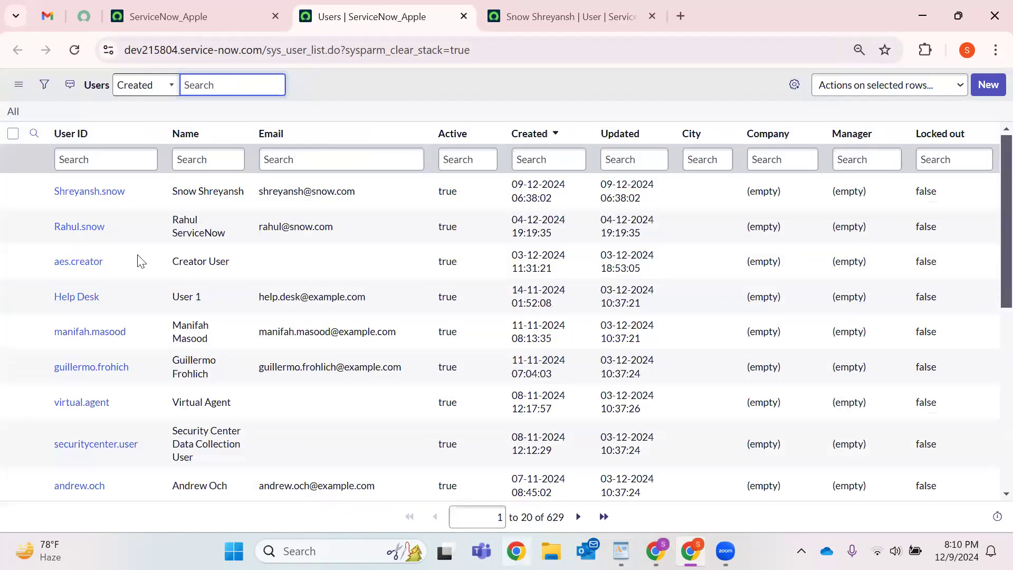
click(44, 85)
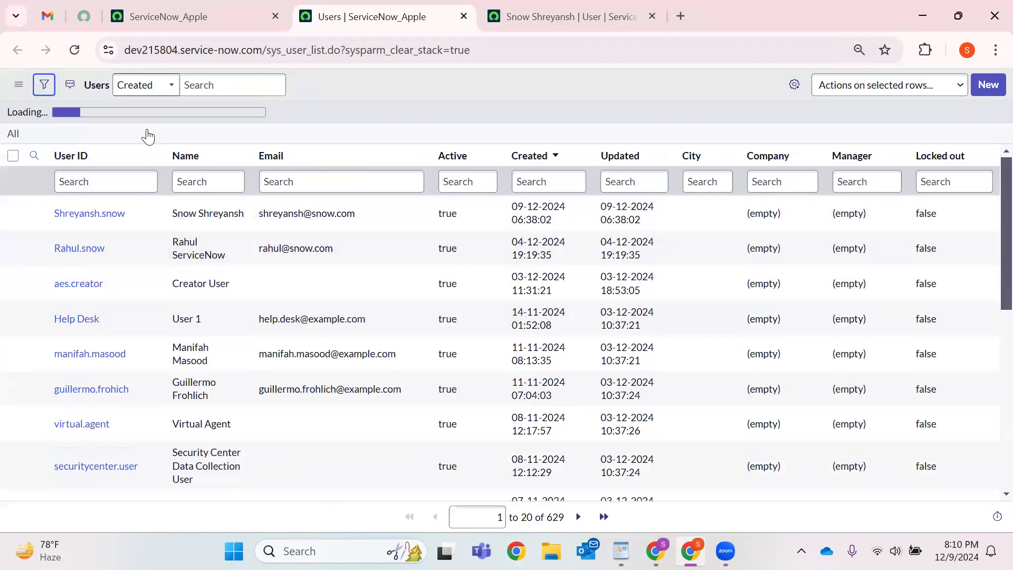
click(117, 154)
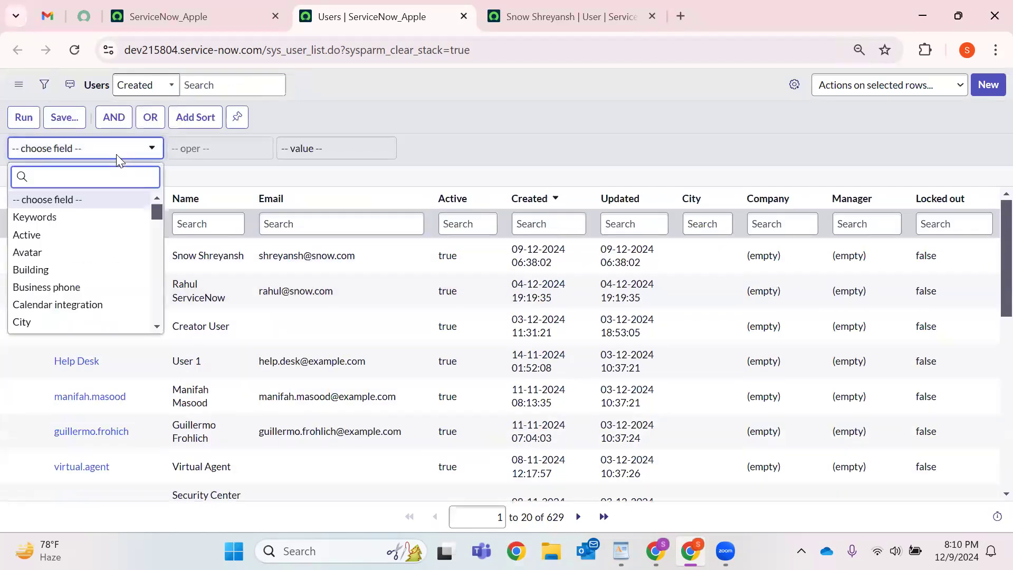
text(created)
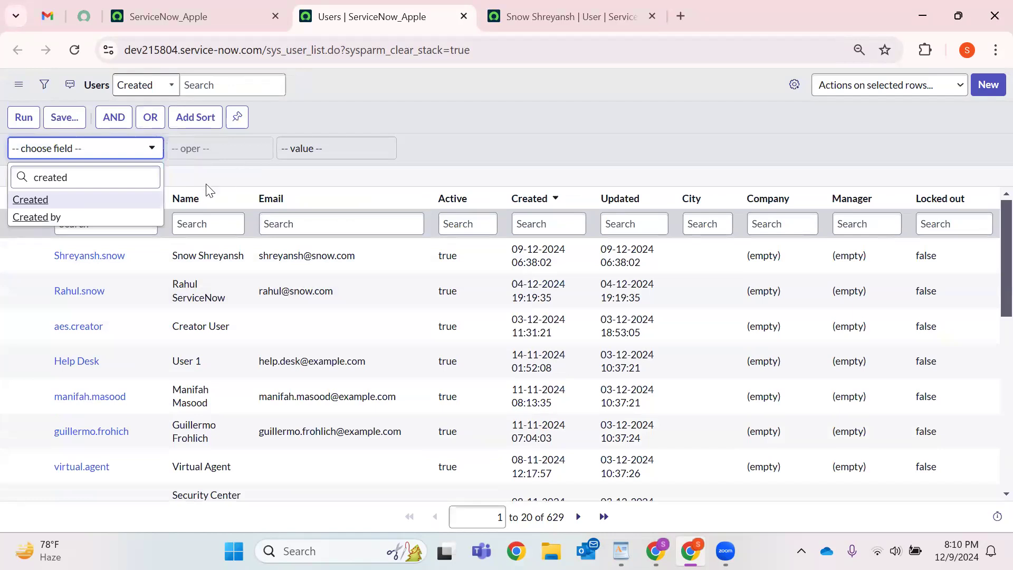
key(Return)
click(21, 121)
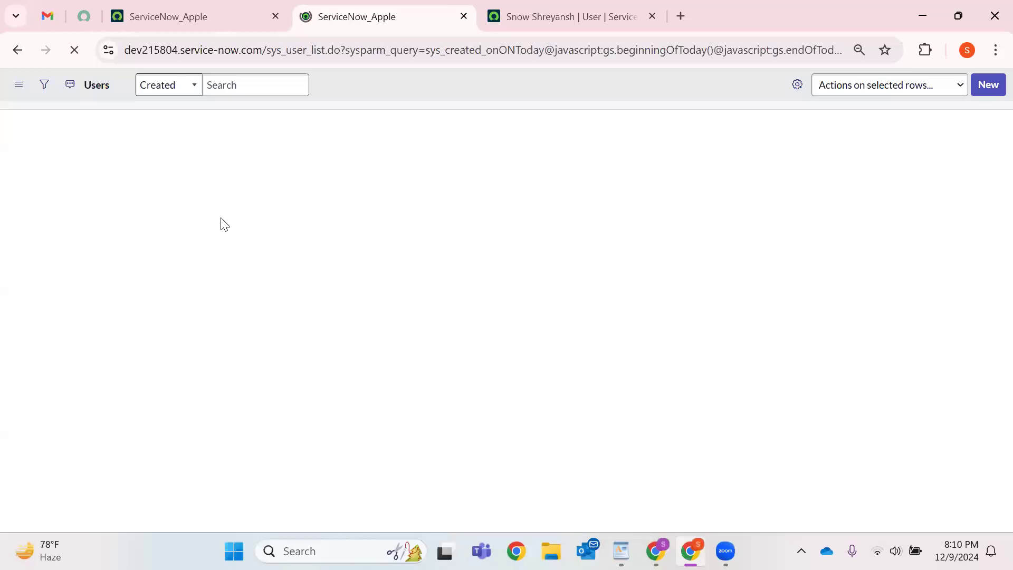
drag(50, 193, 766, 197)
click(12, 111)
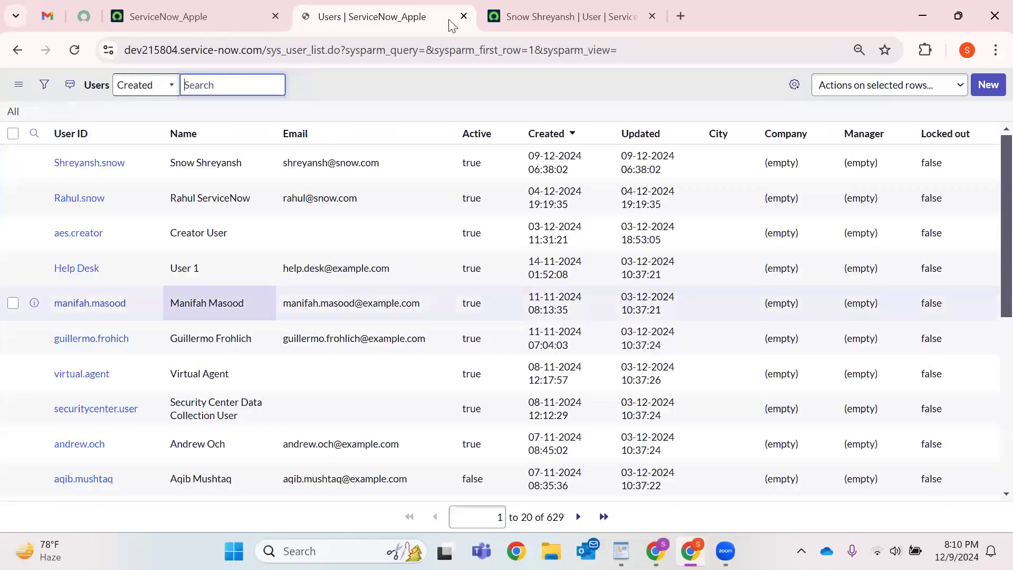
Copy the new user's Sys ID from the user record's address.
click(533, 11)
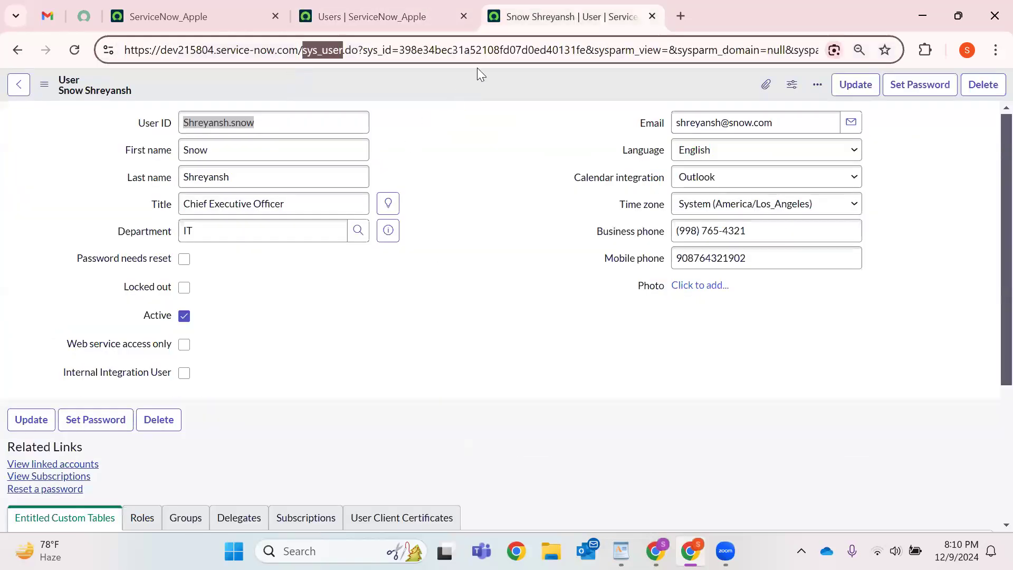
double_click(480, 50)
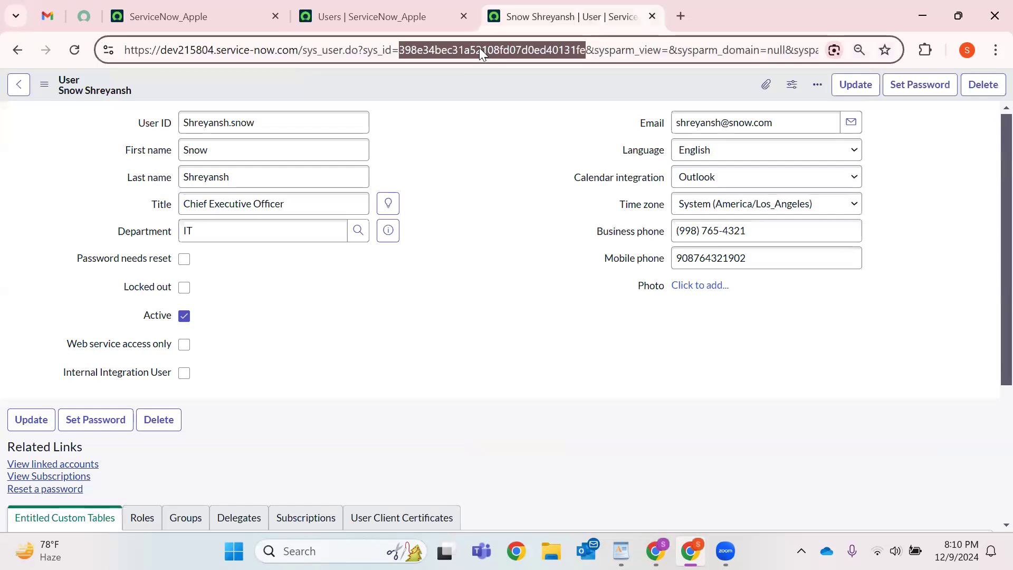
right_click(481, 50)
click(528, 197)
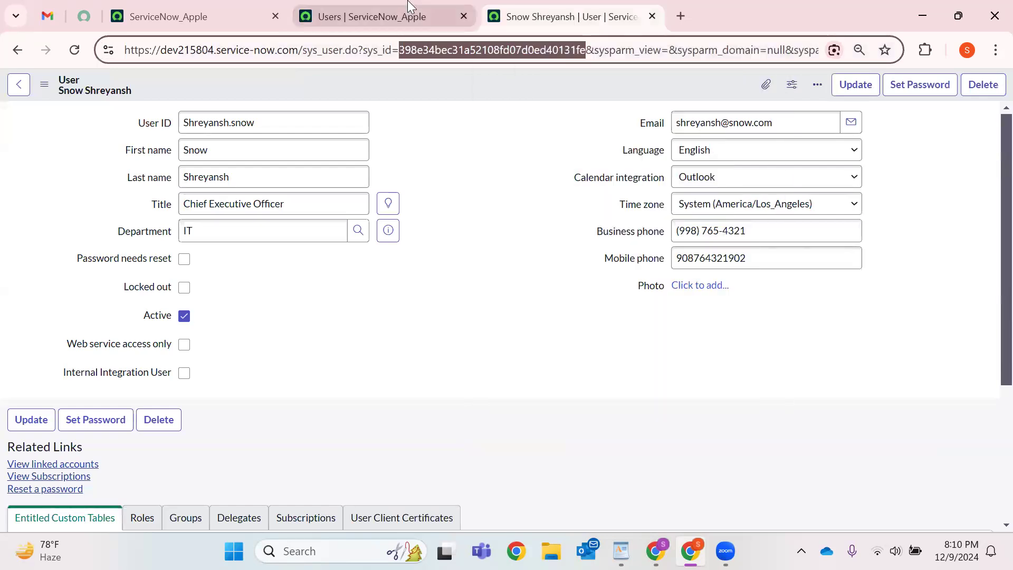
Filter the Users list on Sys ID is the pasted value and run it.
click(372, 17)
click(45, 84)
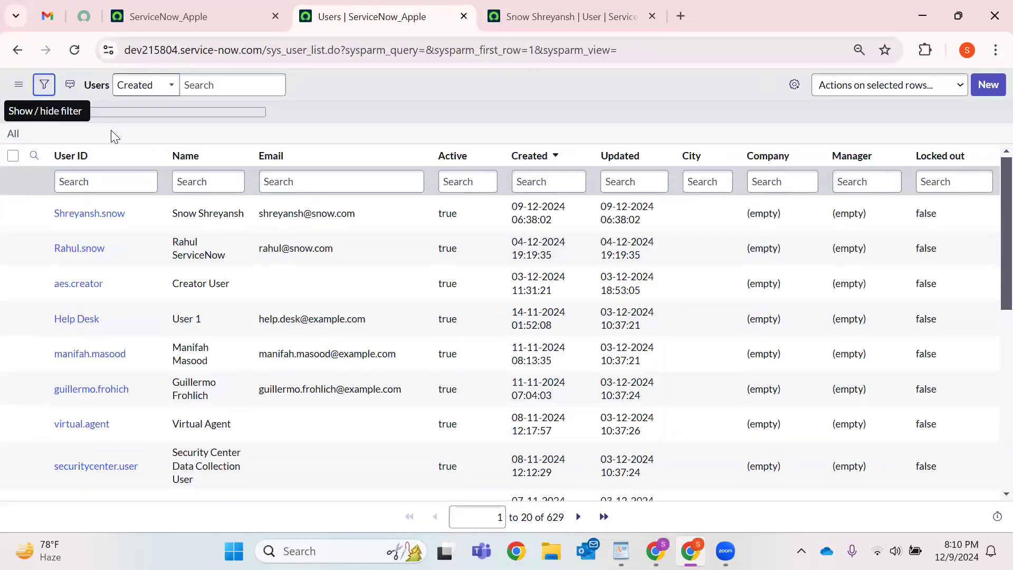
click(83, 148)
text(sys)
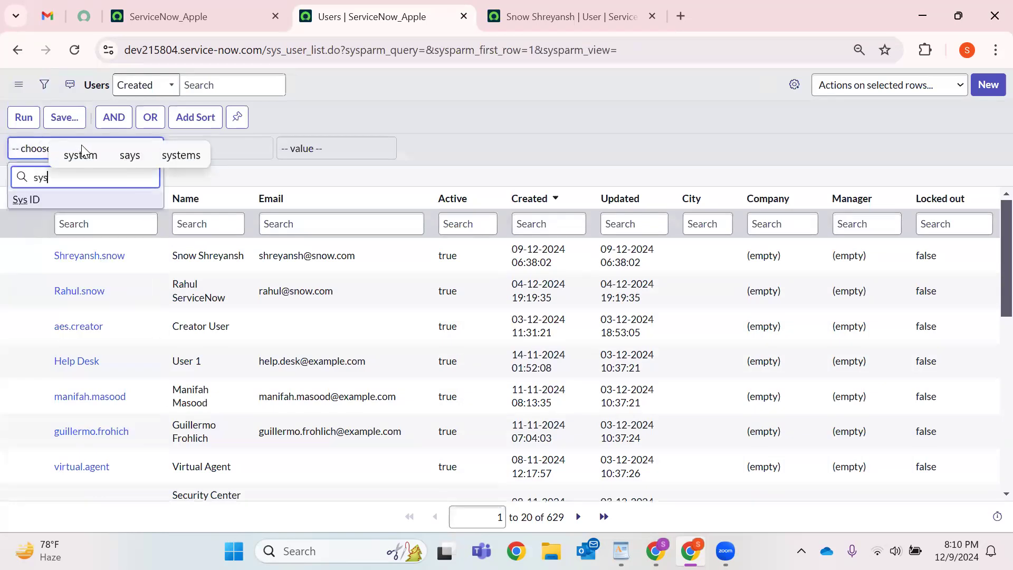
click(29, 200)
click(249, 149)
click(221, 168)
click(296, 148)
right_click(297, 149)
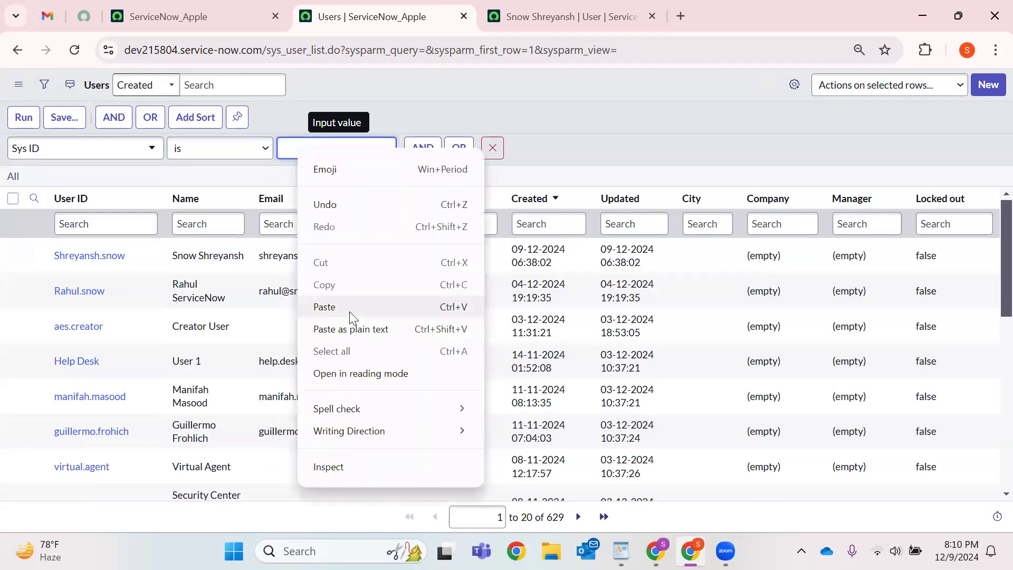
click(324, 307)
click(545, 15)
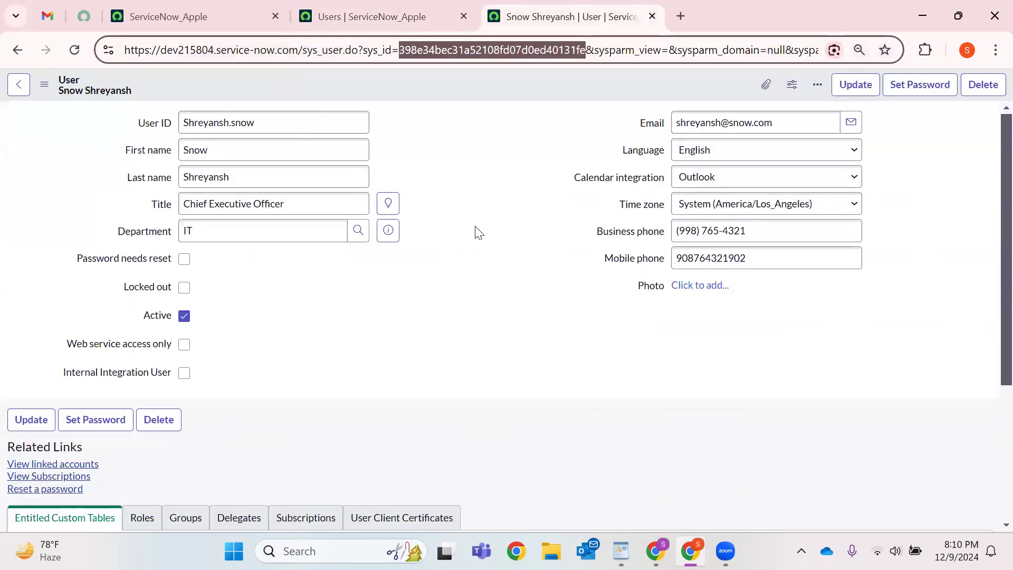
click(441, 7)
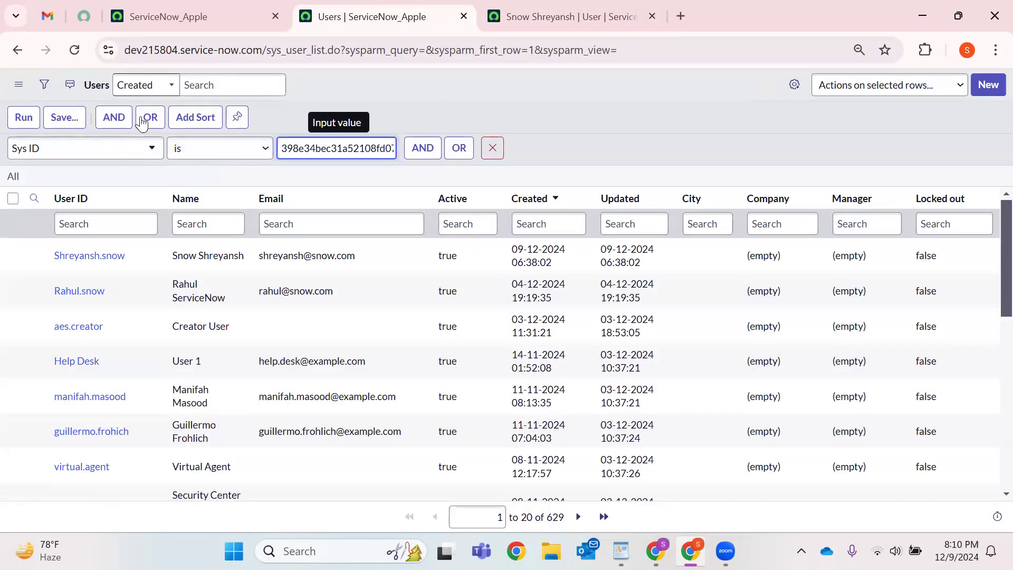
click(24, 117)
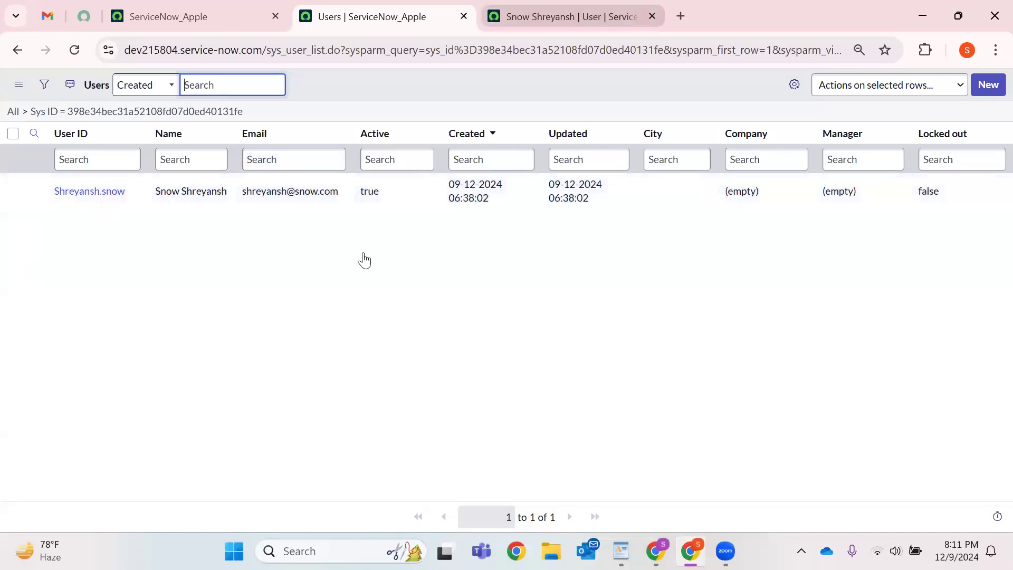
Toggle the Locked out and Active checkboxes, leaving the user unlocked and active.
key(ctrl+Tab)
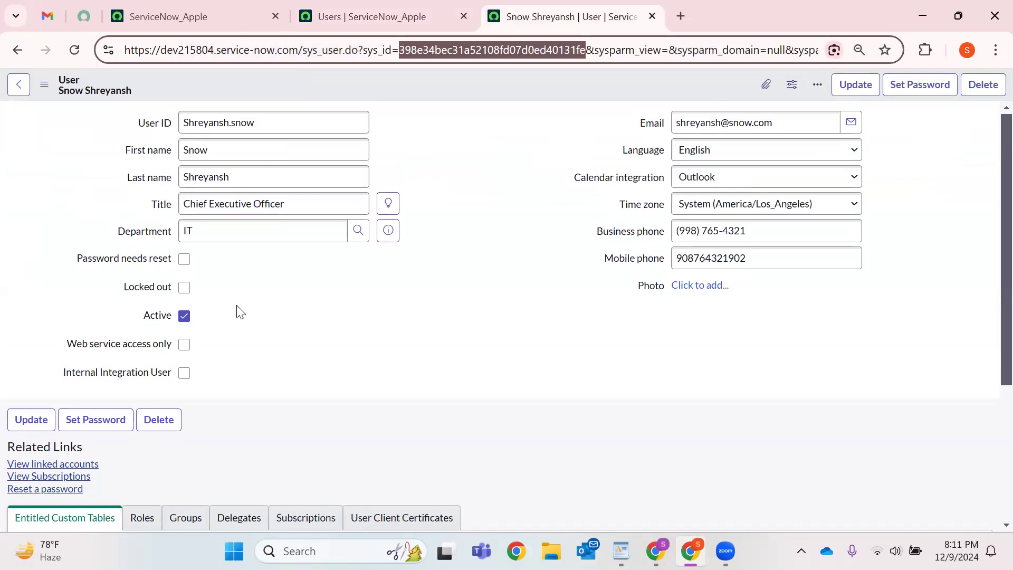
drag(136, 123, 521, 335)
click(218, 292)
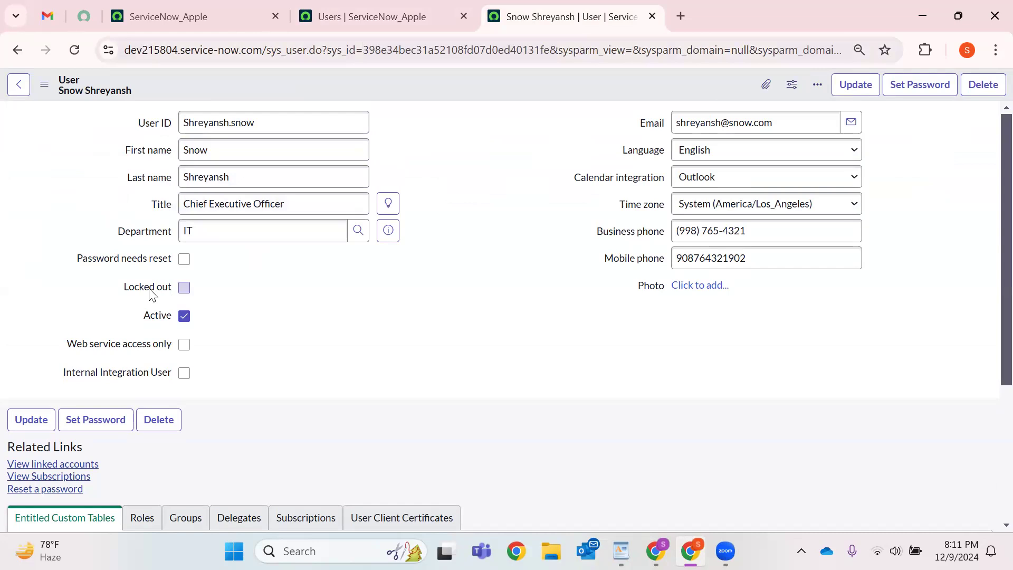
drag(128, 289, 177, 288)
drag(142, 323, 197, 324)
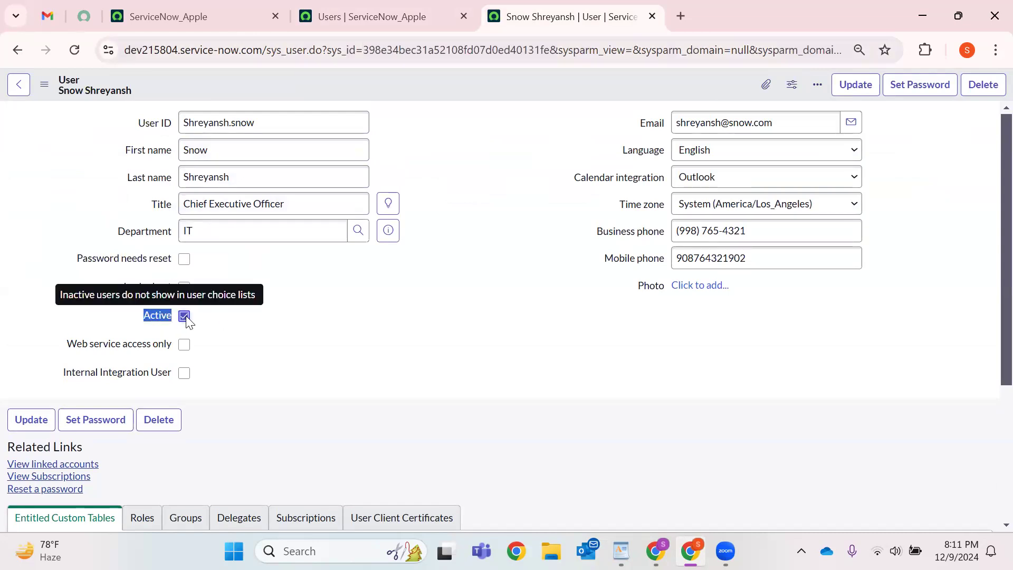
click(172, 289)
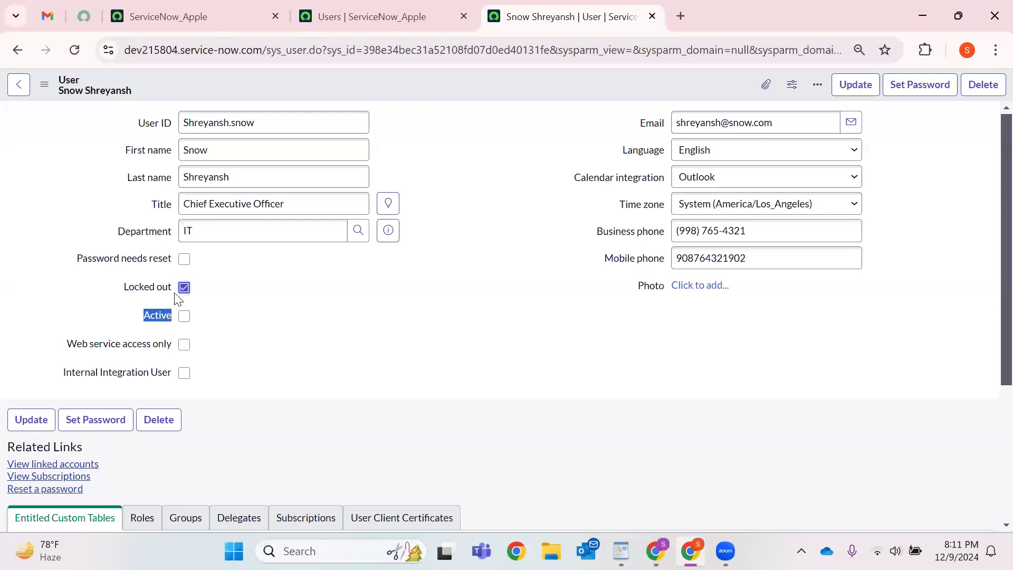
click(185, 292)
click(181, 320)
drag(122, 292, 168, 289)
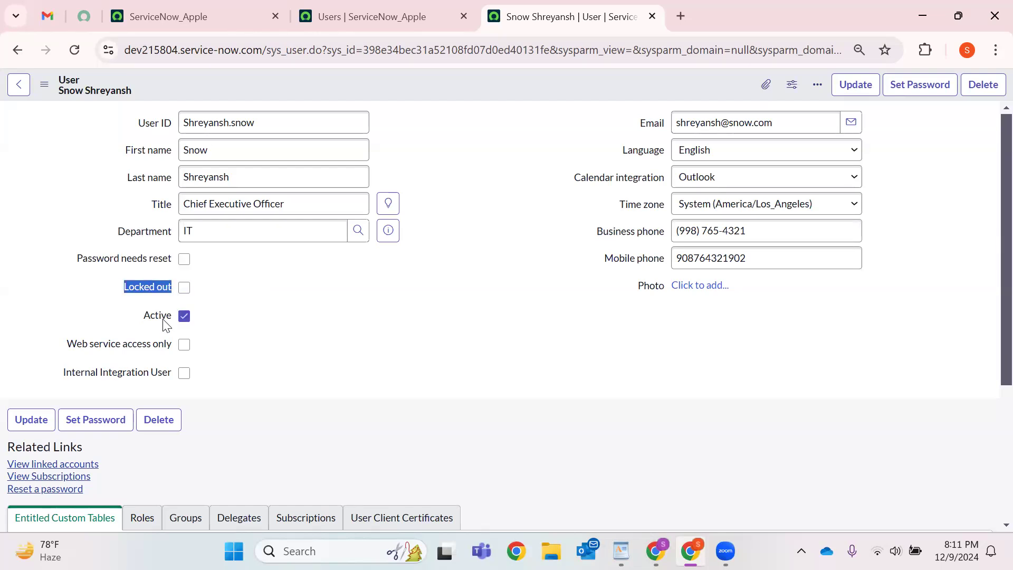
click(370, 310)
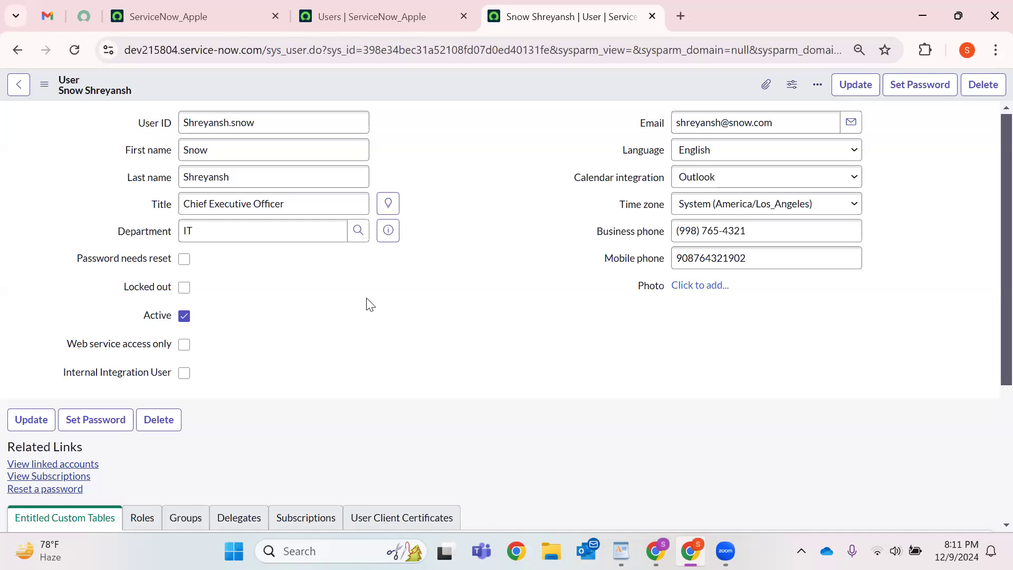
Show the Roles related list on the user record.
scroll(386, 301, down, 3)
scroll(367, 235, up, 2)
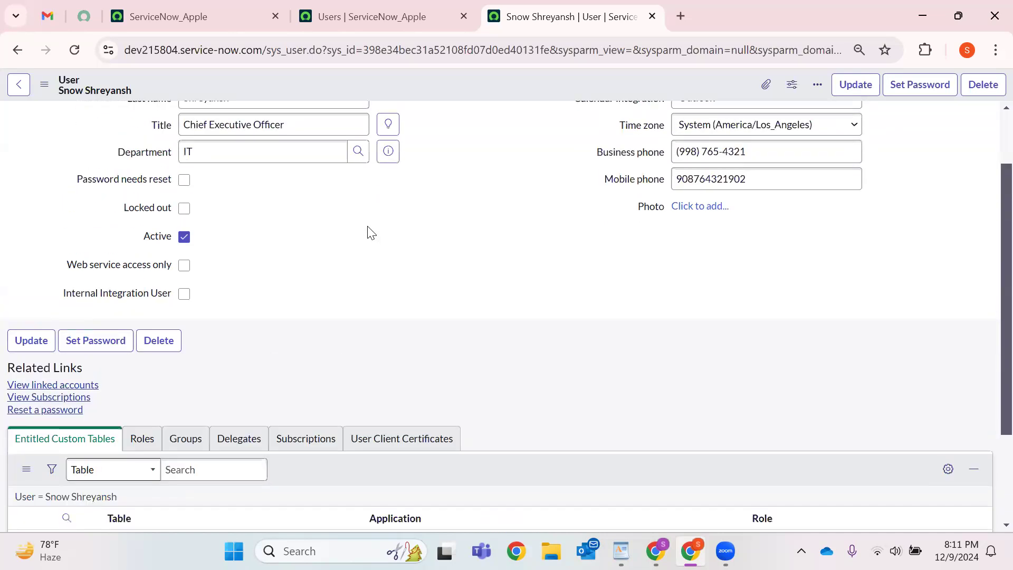
click(142, 438)
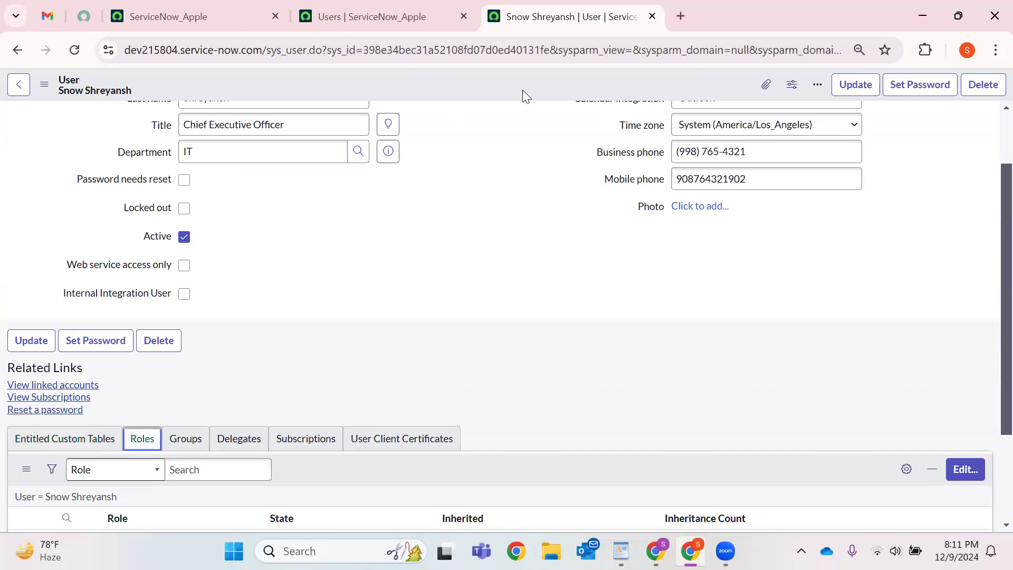
Close the old Users list tab.
click(410, 7)
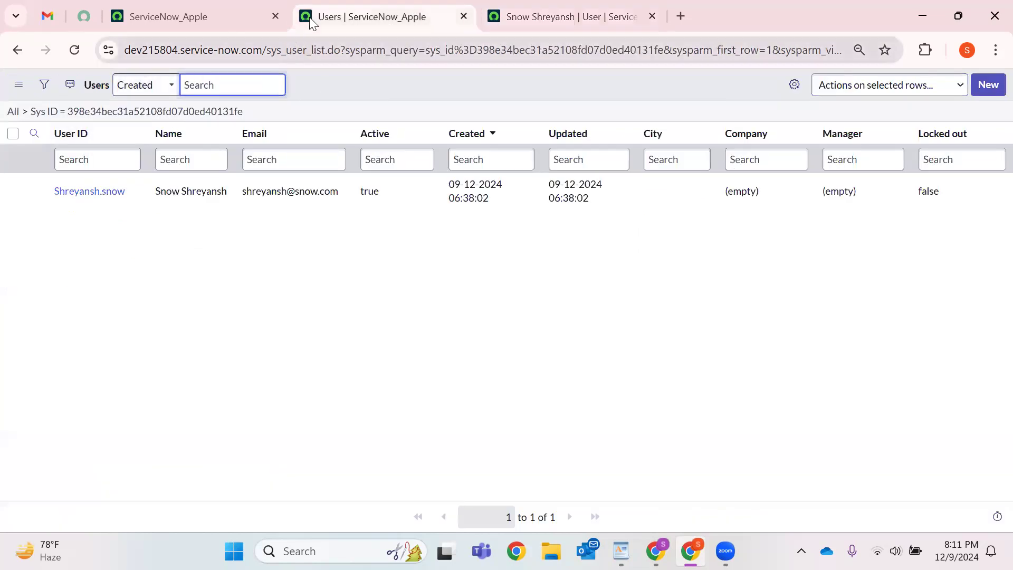
click(463, 16)
click(201, 15)
Find Roles under User Administration in the navigator and open it in a new tab.
click(77, 87)
text(Role)
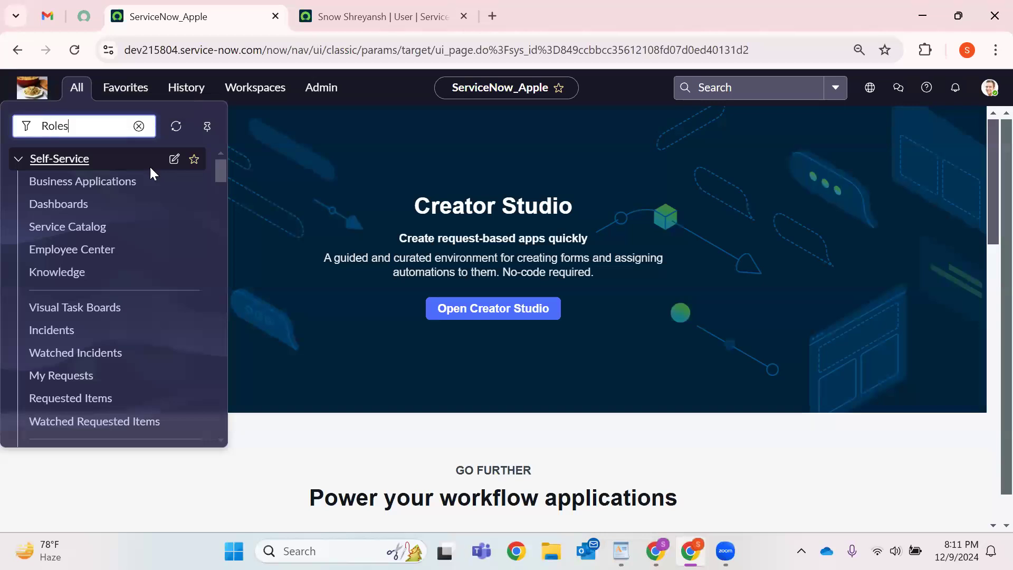
text(s)
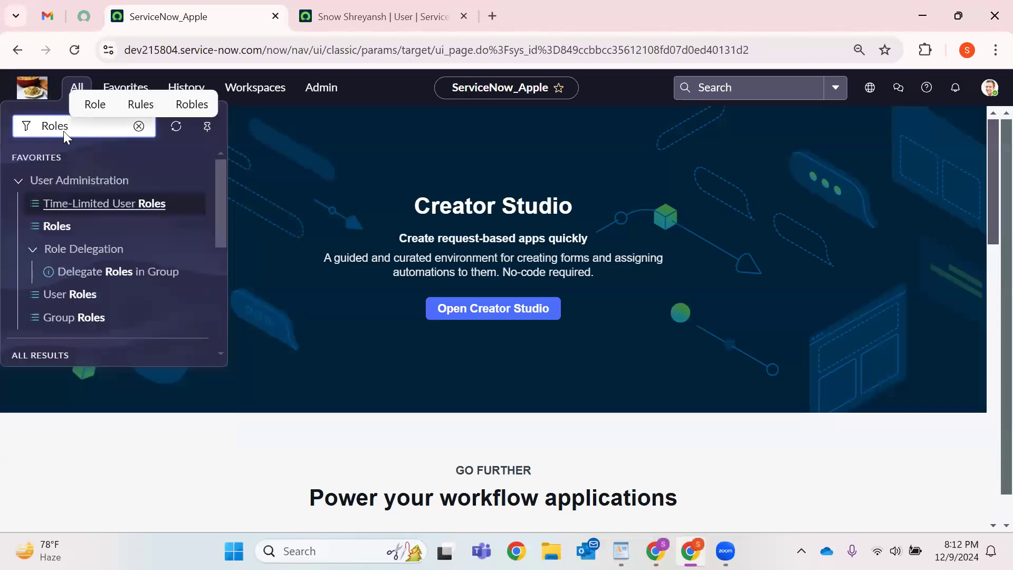
scroll(103, 222, down, 5)
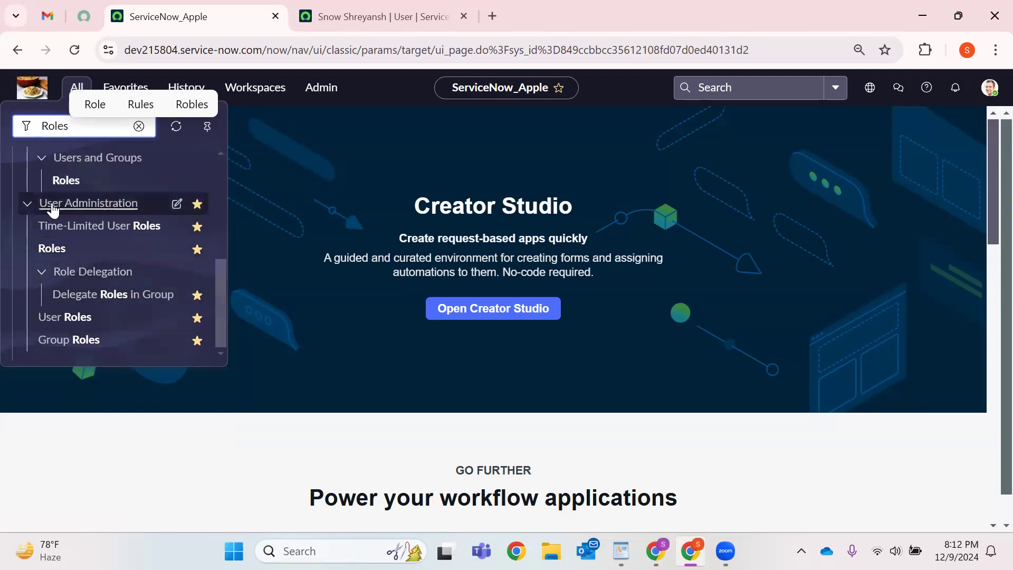
click(28, 205)
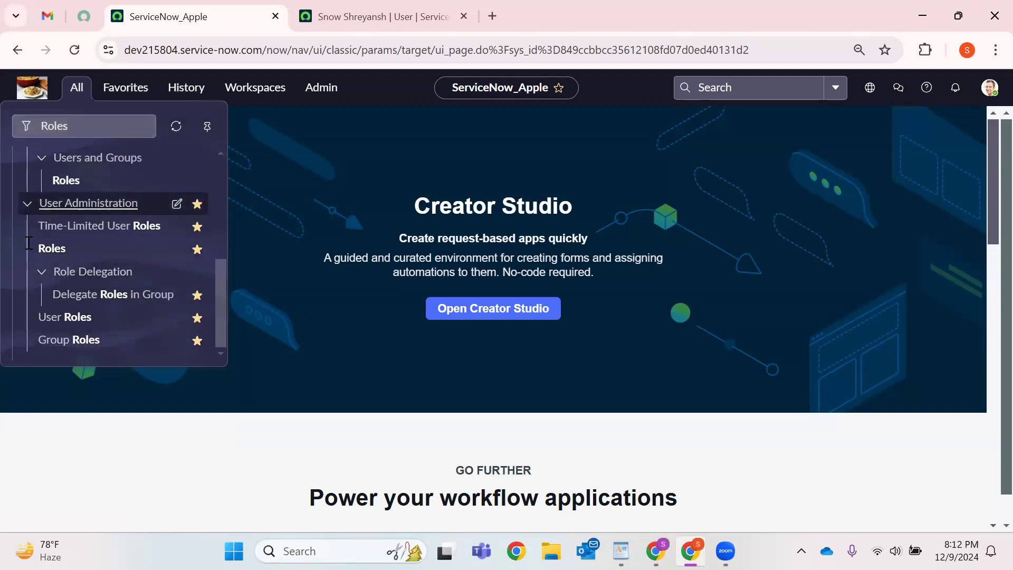
click(26, 272)
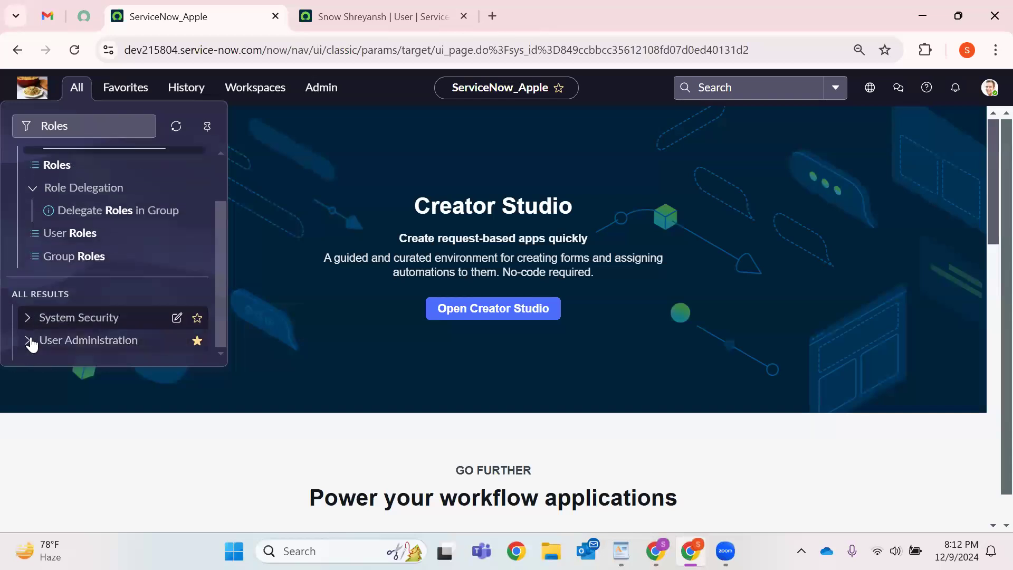
click(30, 343)
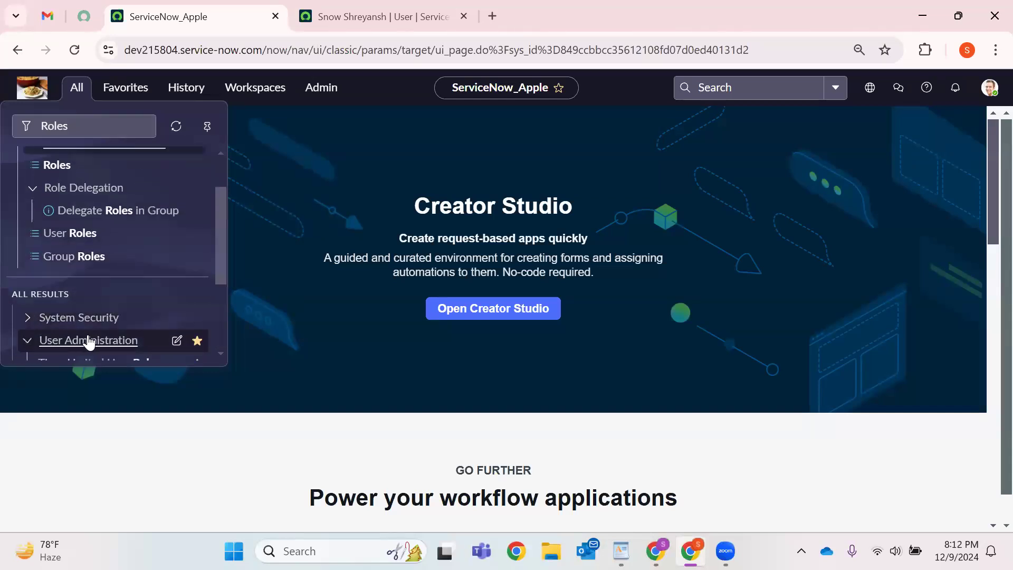
right_click(51, 253)
click(85, 267)
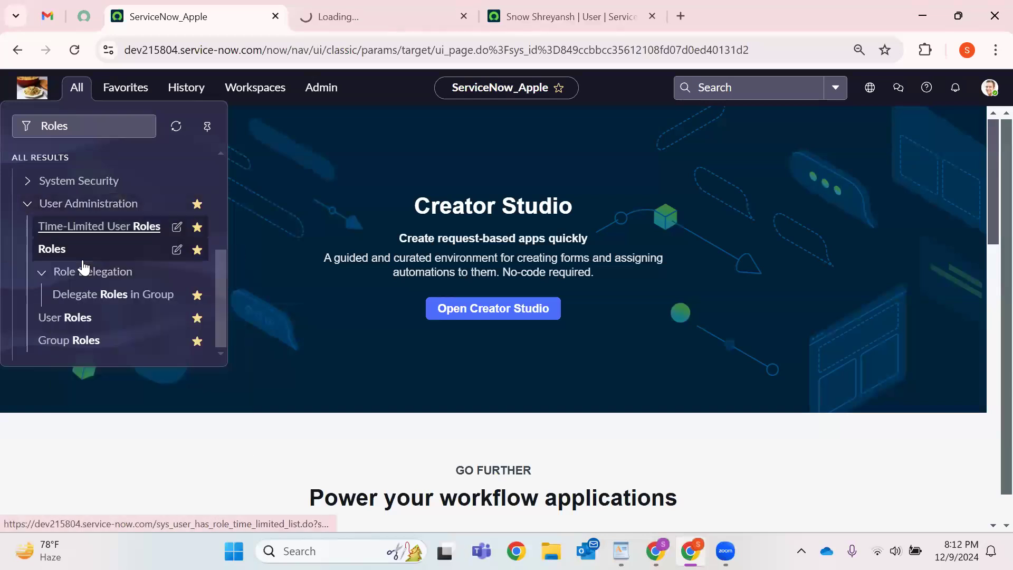
click(405, 6)
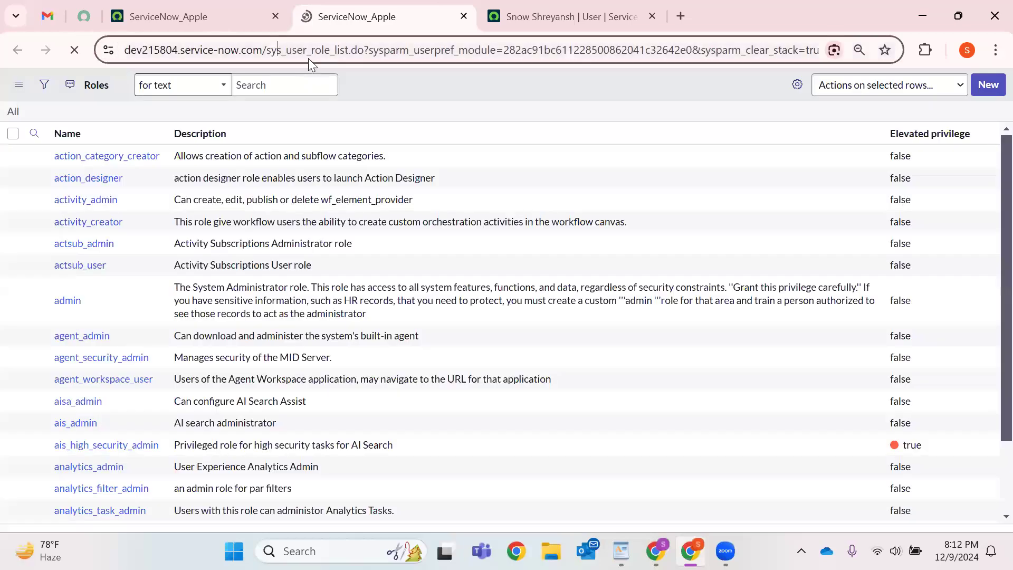
double_click(308, 57)
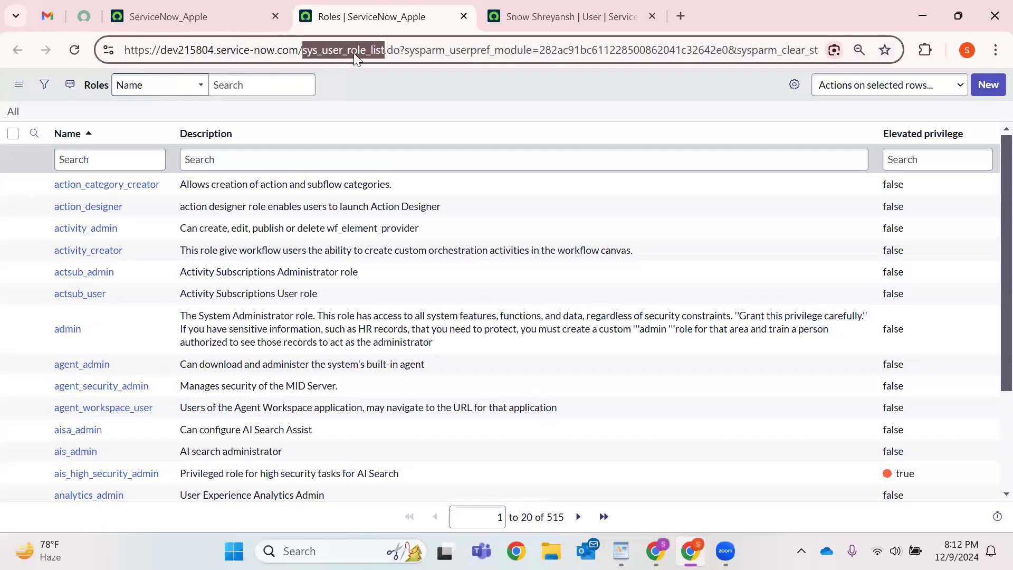
drag(83, 86, 109, 84)
click(70, 159)
click(70, 159)
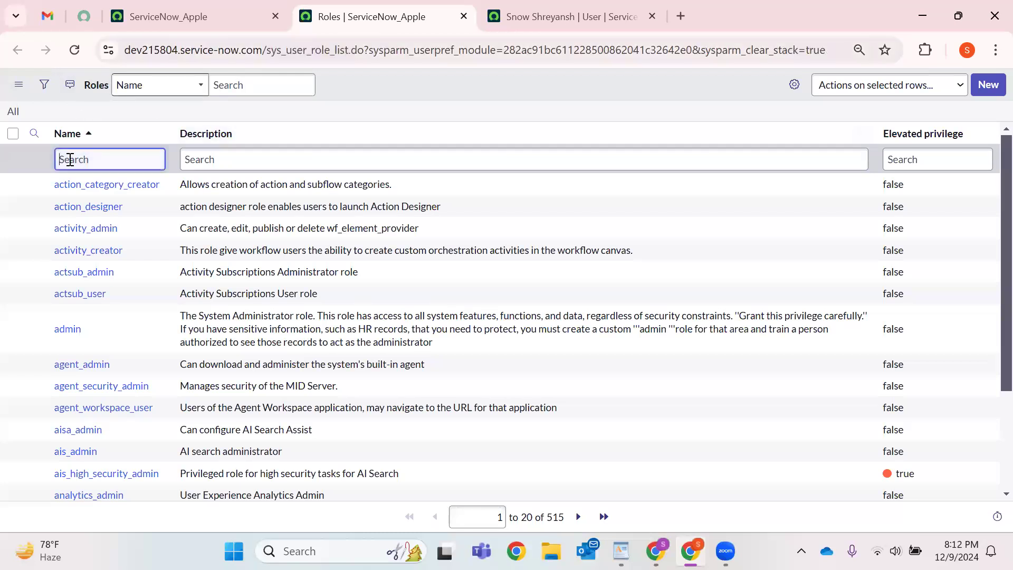
text(Acmin)
key(Return)
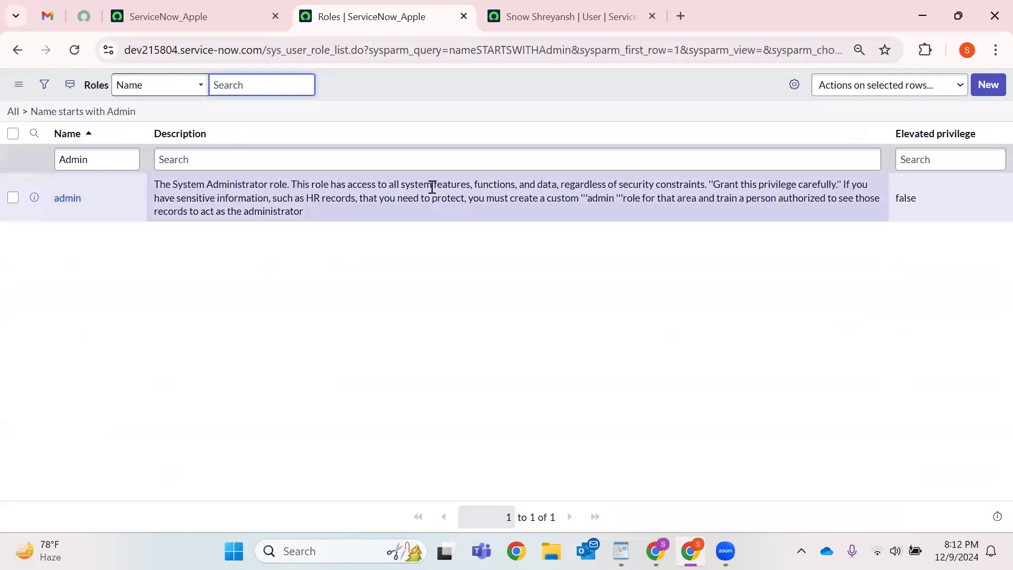
drag(418, 185, 557, 186)
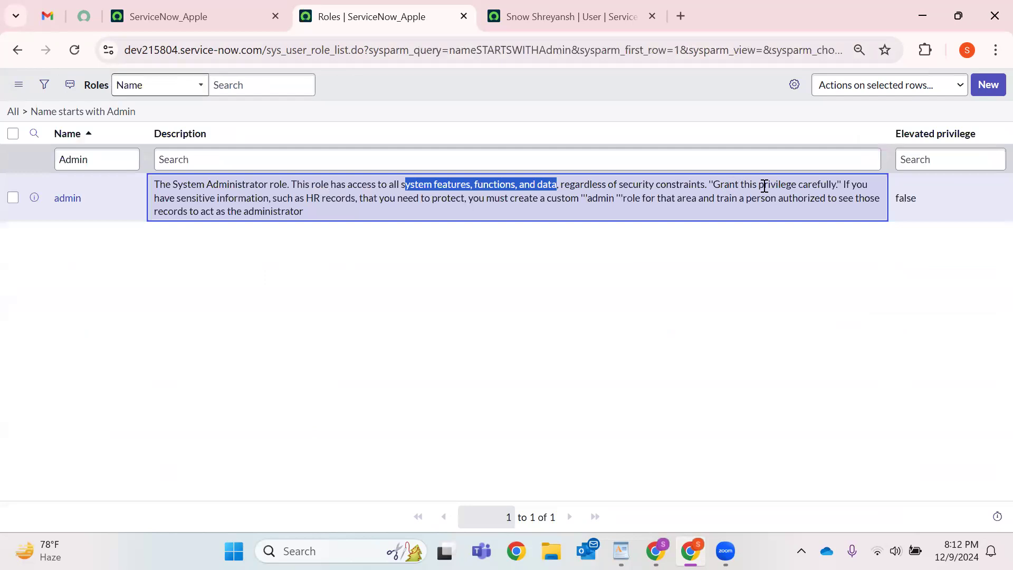
drag(629, 185, 787, 185)
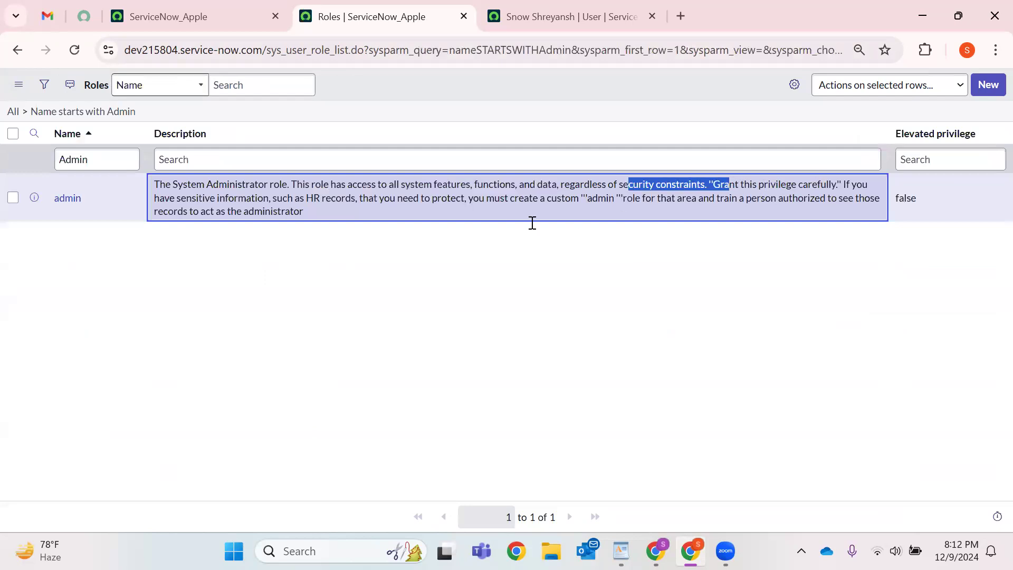
double_click(817, 184)
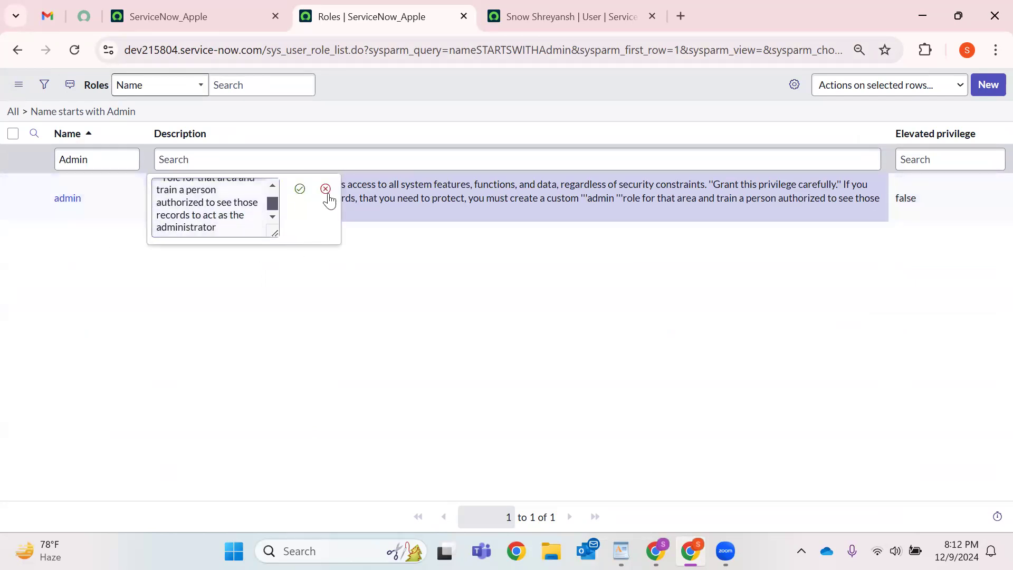
click(131, 302)
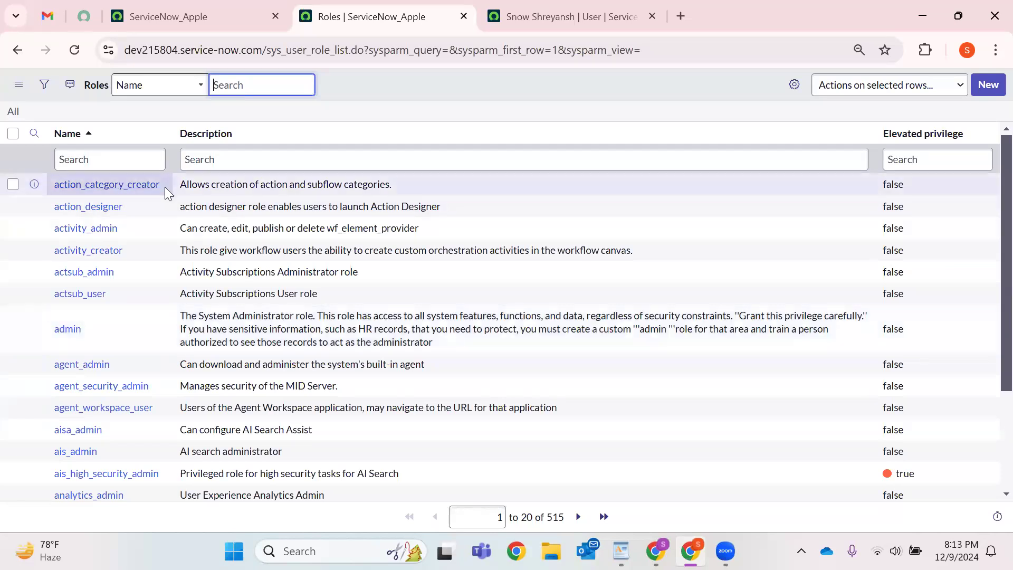
double_click(79, 184)
click(368, 110)
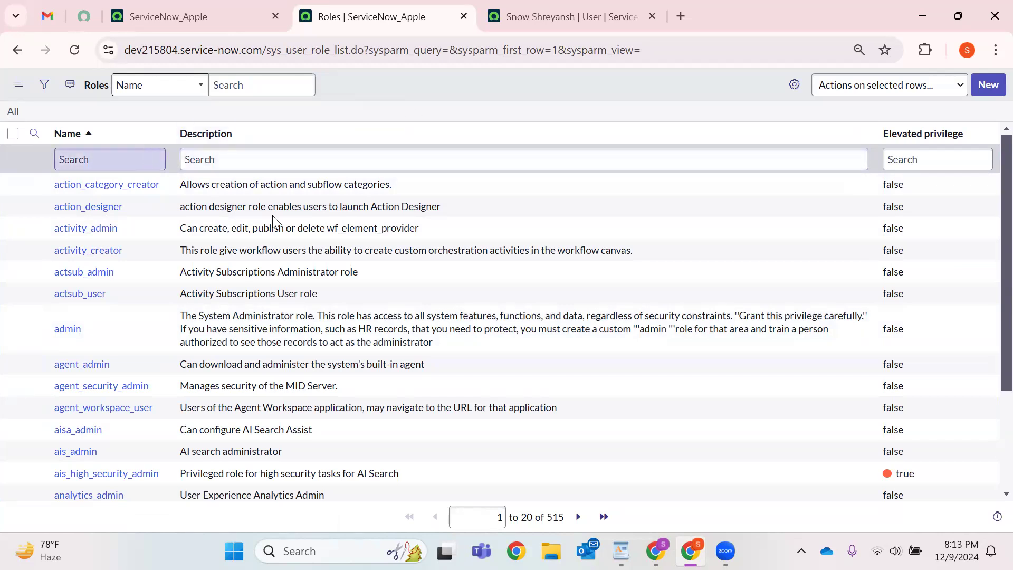
scroll(264, 411, down, 3)
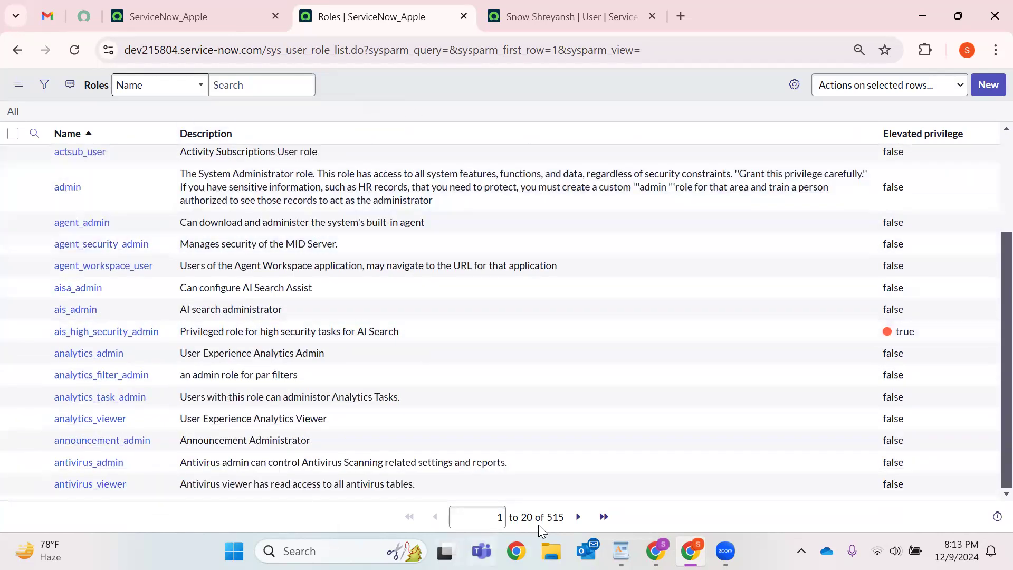
double_click(555, 517)
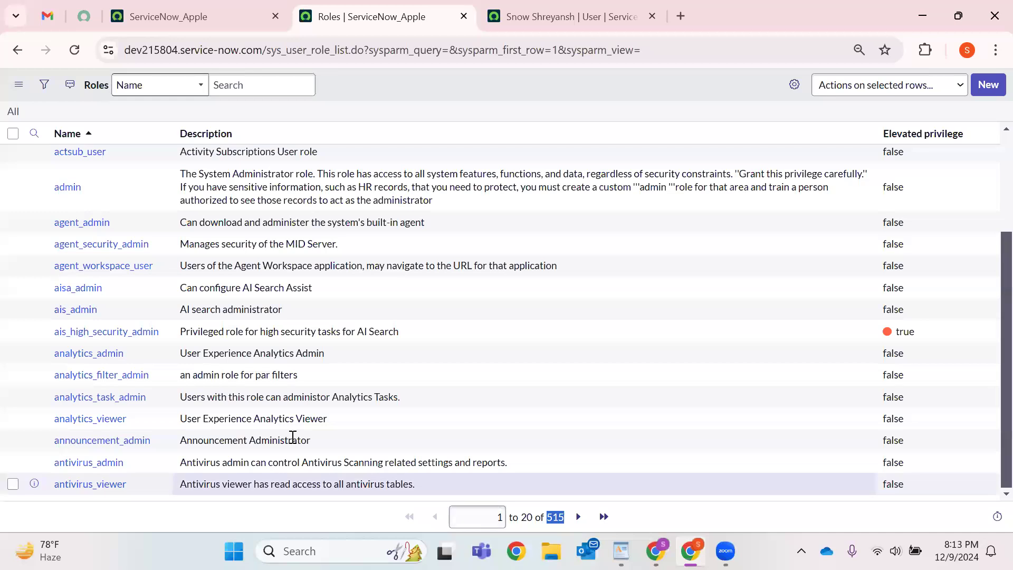
Filter the roles list by name to the ITIL roles (itil and itil_admin).
scroll(145, 167, up, 3)
click(145, 159)
text(ITIL)
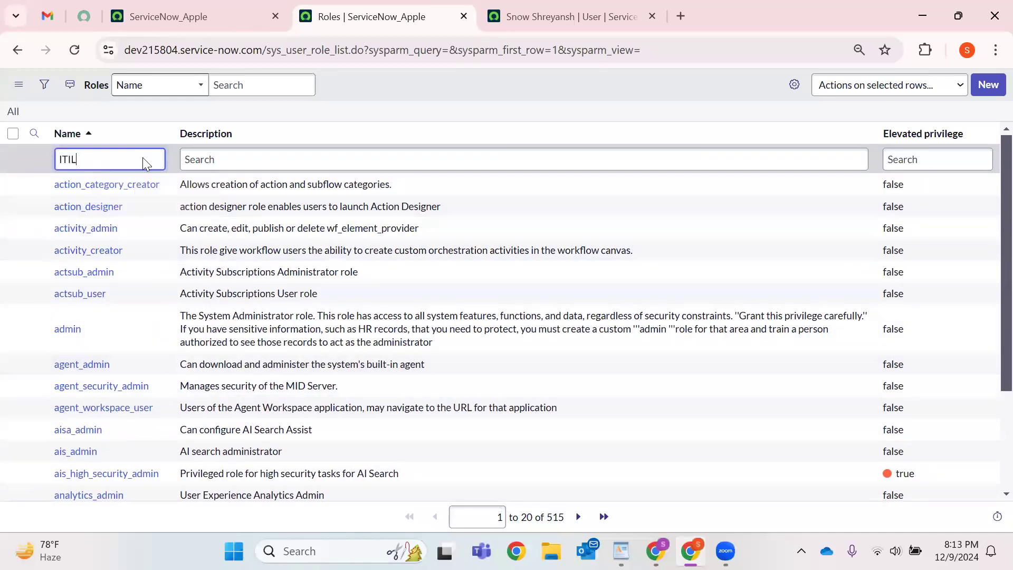
key(Return)
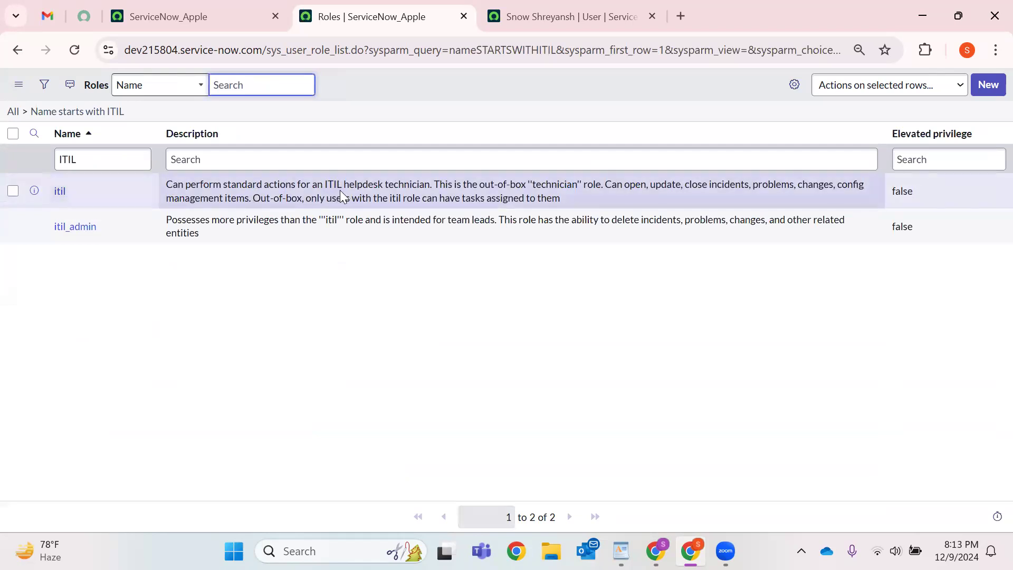
Read the itil role's description about technicians and assigning tasks to itil users.
double_click(414, 184)
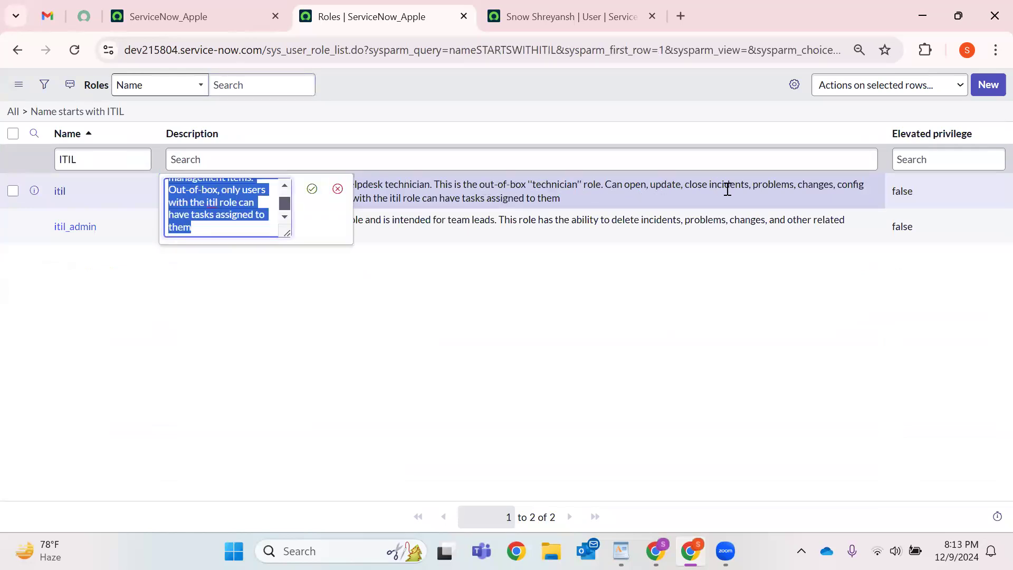
click(704, 283)
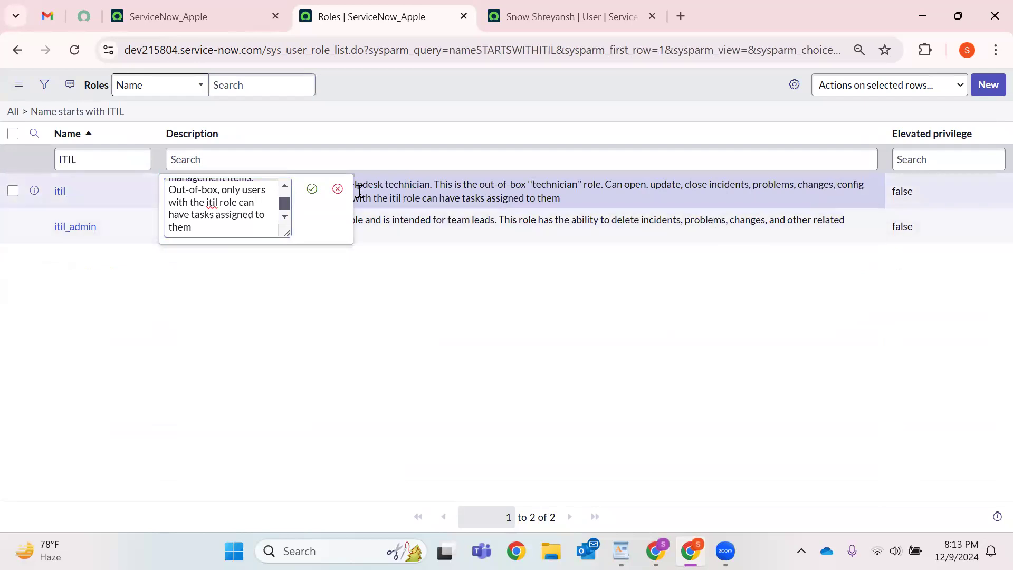
click(338, 188)
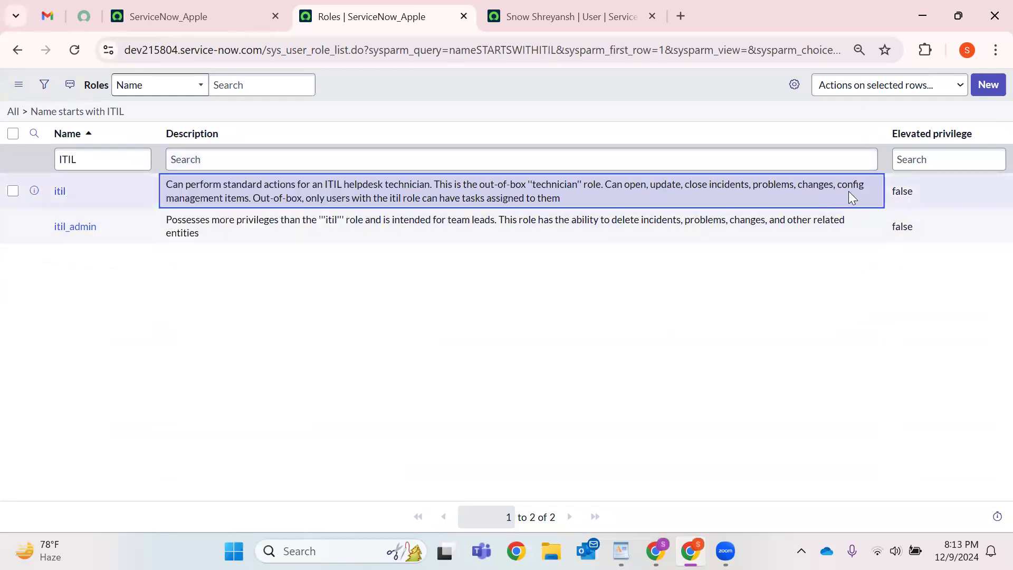
drag(252, 198, 163, 180)
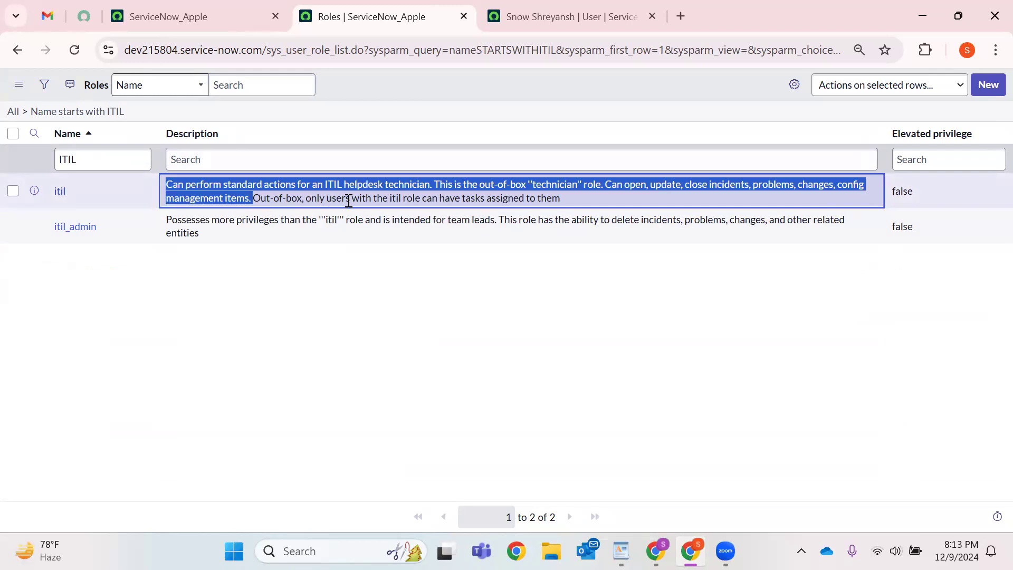
drag(389, 199, 567, 199)
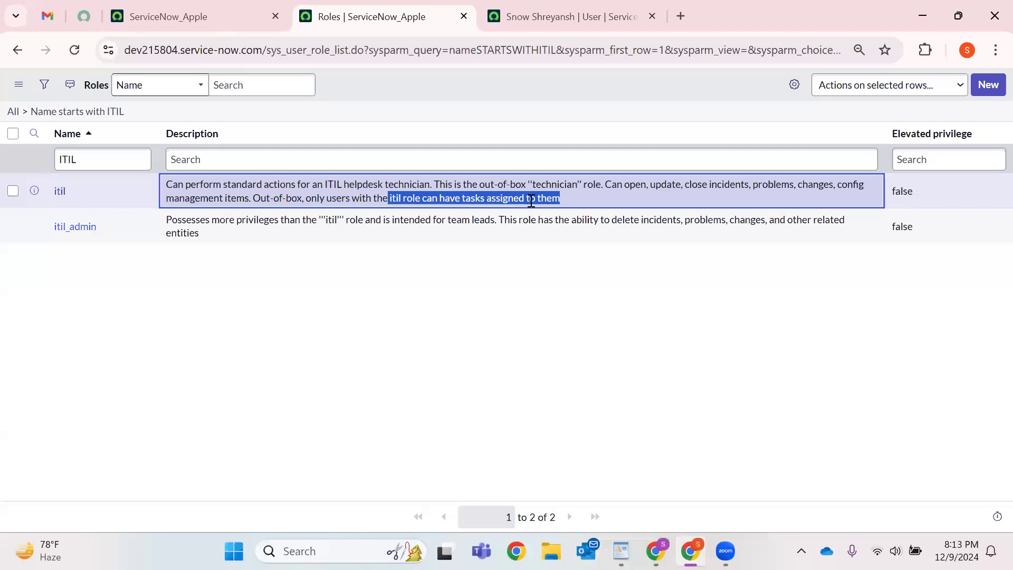
drag(100, 194, 51, 197)
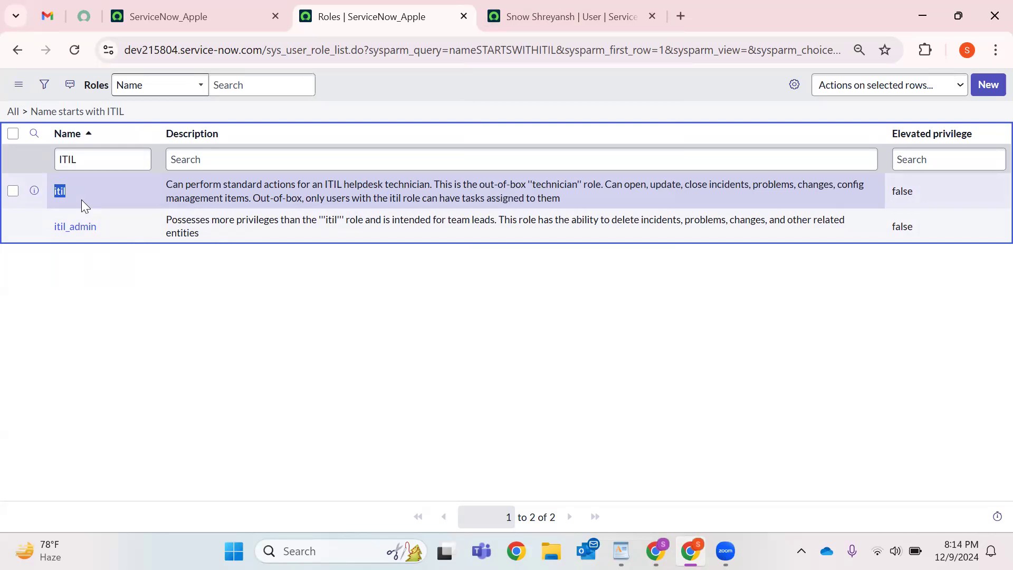
Review the itil_admin description, then clear the ITIL filter to list all roles.
drag(206, 235, 195, 264)
click(204, 226)
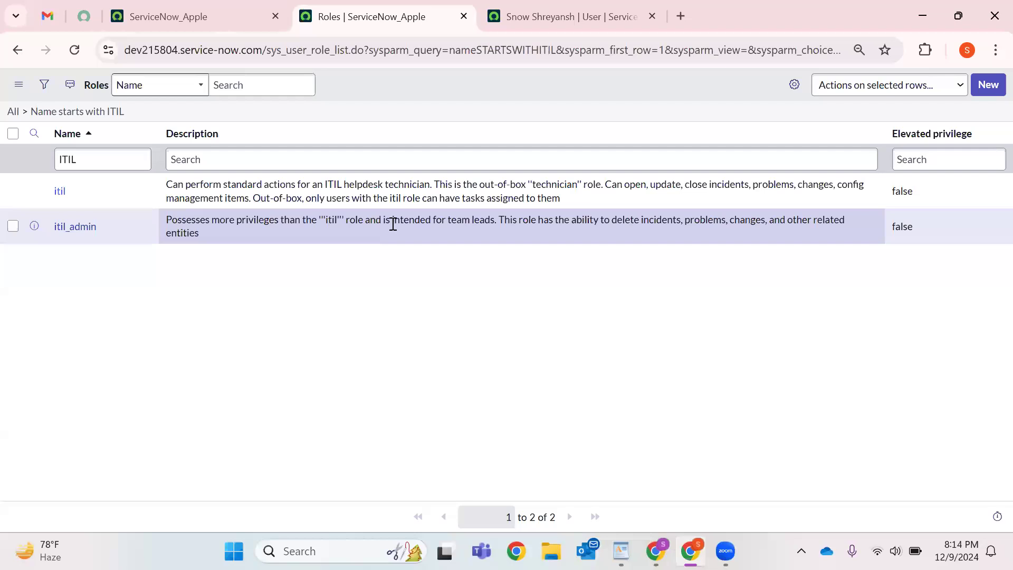
drag(498, 222, 158, 218)
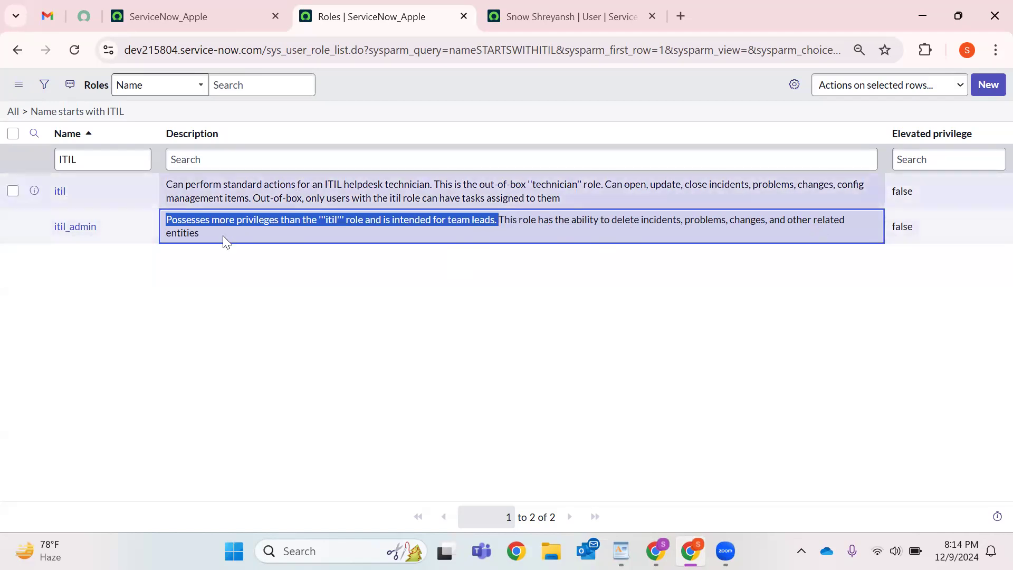
click(168, 228)
drag(165, 219, 194, 276)
click(191, 267)
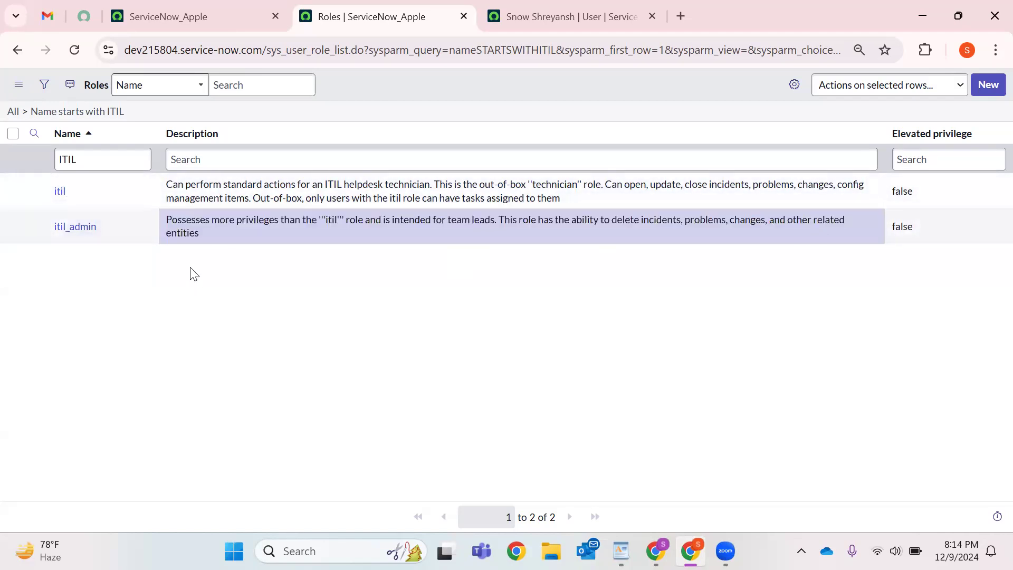
click(25, 111)
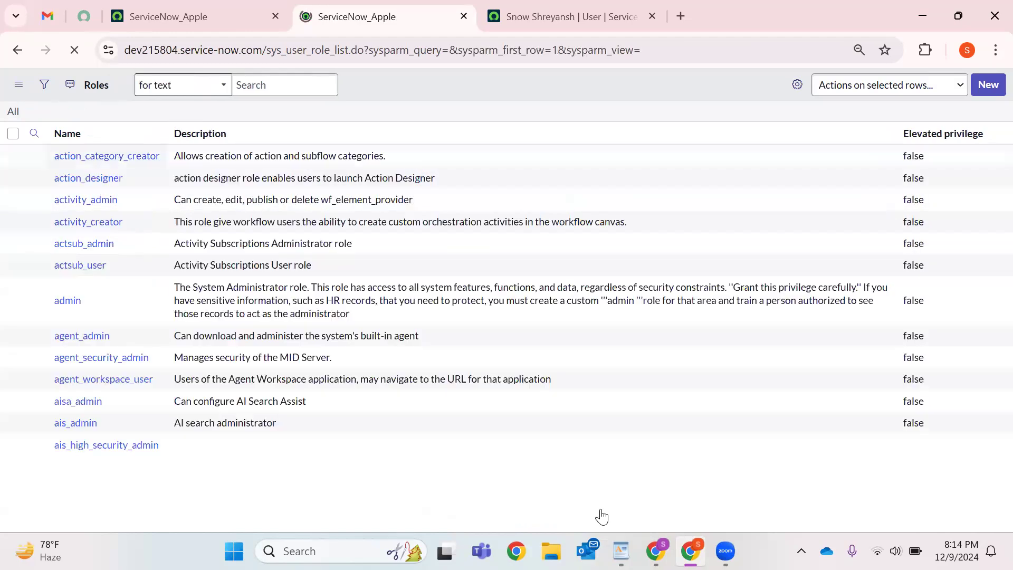
Filter roles to names starting with 'report', correcting the mistyped 'resport'.
scroll(143, 369, down, 3)
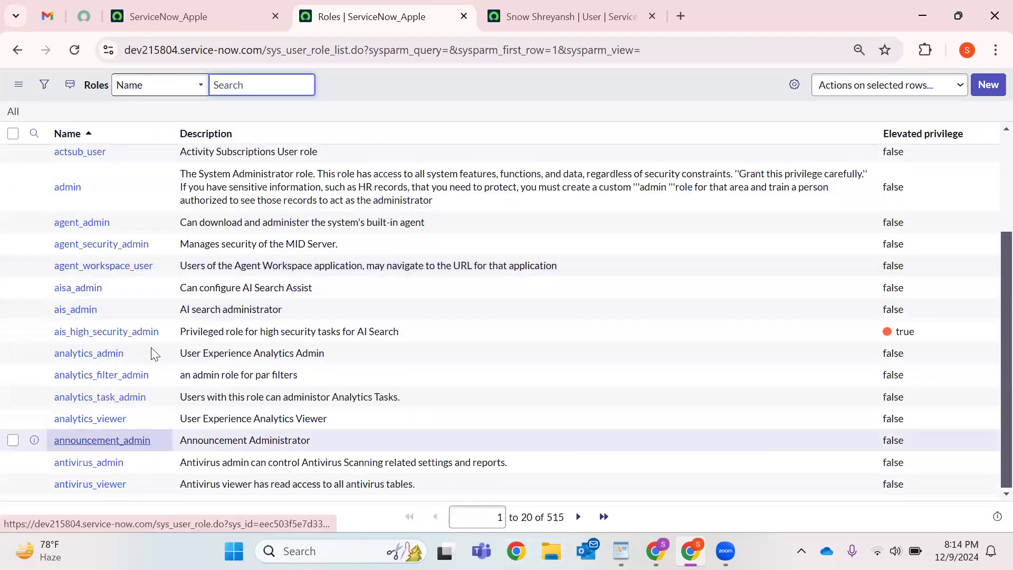
scroll(152, 353, up, 3)
click(89, 158)
text(resport)
key(Return)
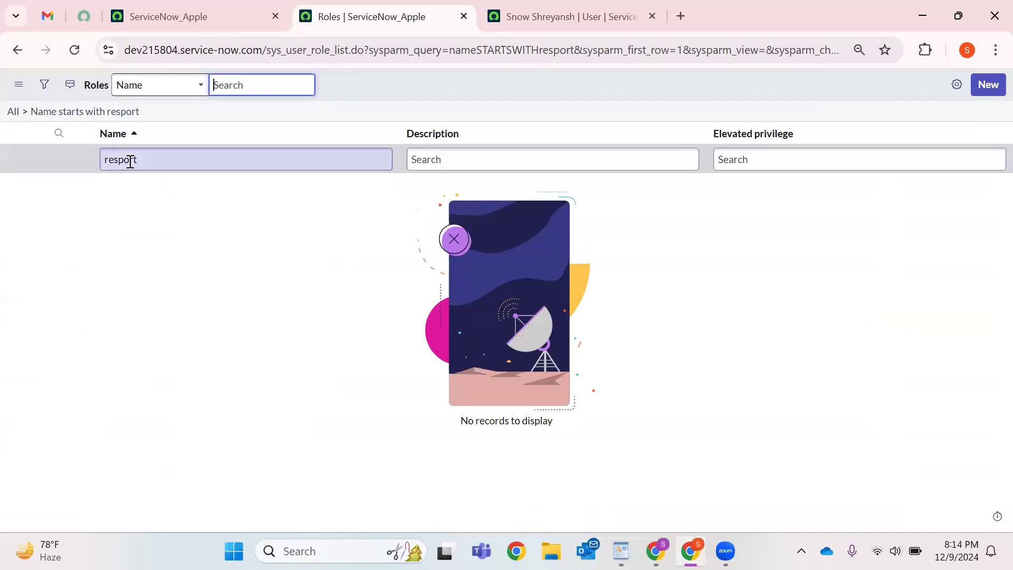
click(118, 162)
key(BackSpace)
key(Return)
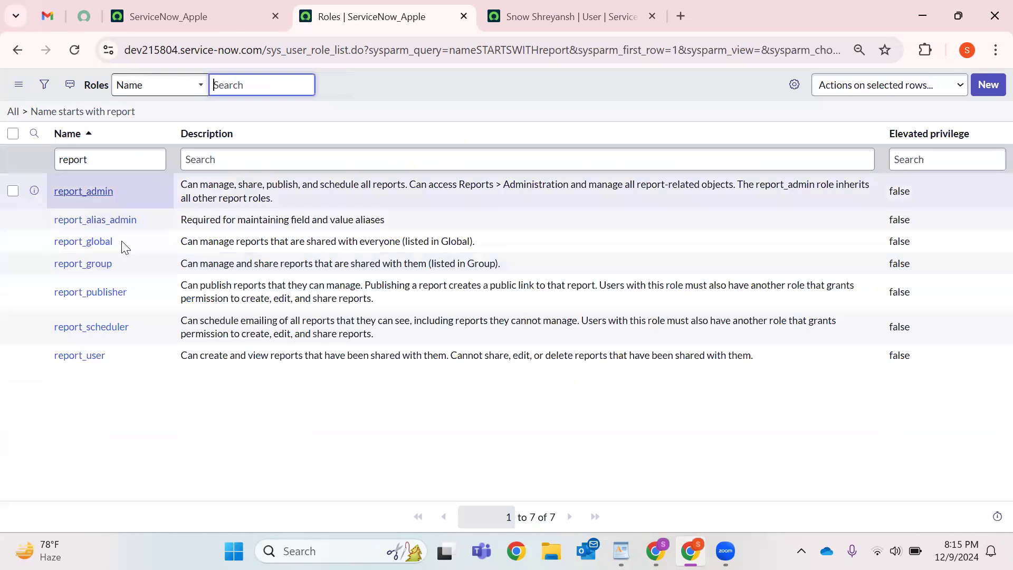
Review the report_admin, report_global and report_group roles among the seven results.
drag(51, 192, 117, 194)
drag(48, 245, 119, 246)
drag(42, 269, 117, 265)
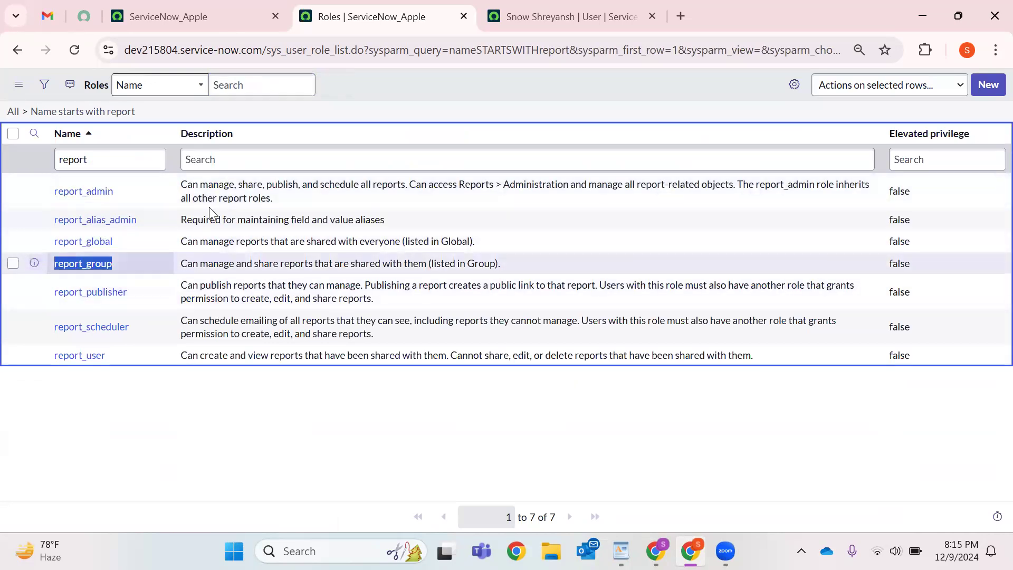
drag(178, 183, 275, 200)
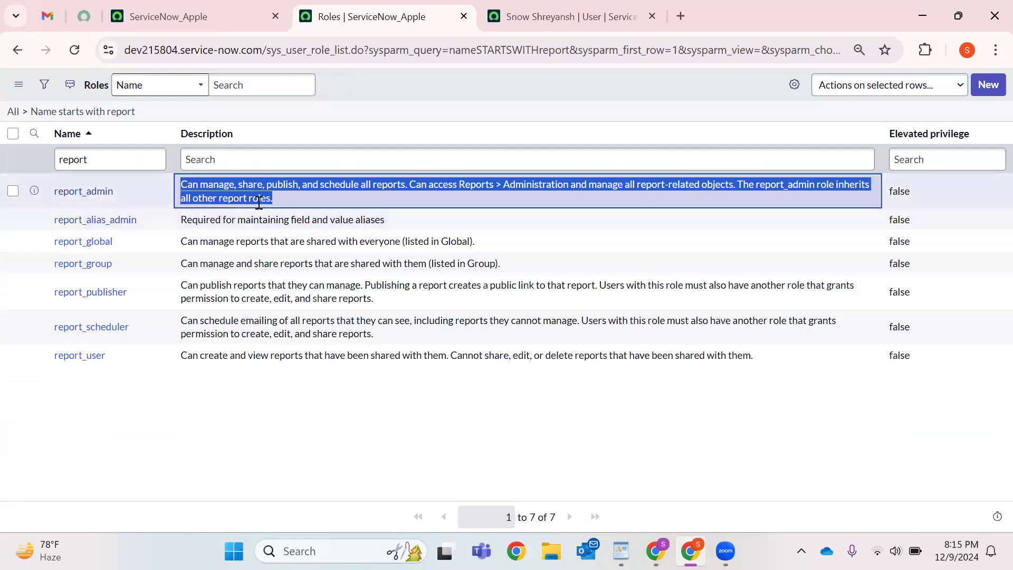
drag(36, 192, 114, 192)
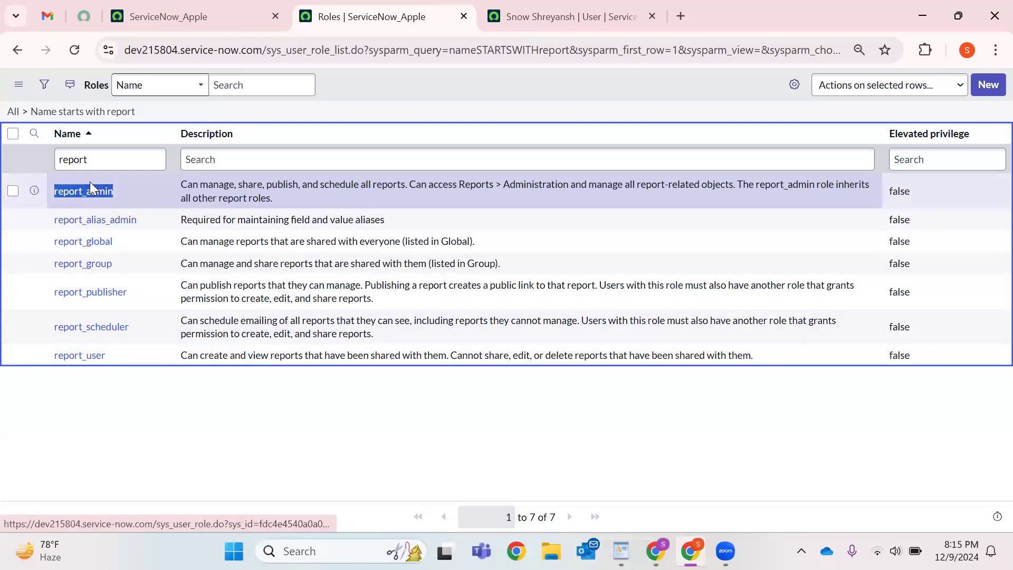
Open report_admin in a new tab and pin the ServiceNow home tab.
right_click(85, 193)
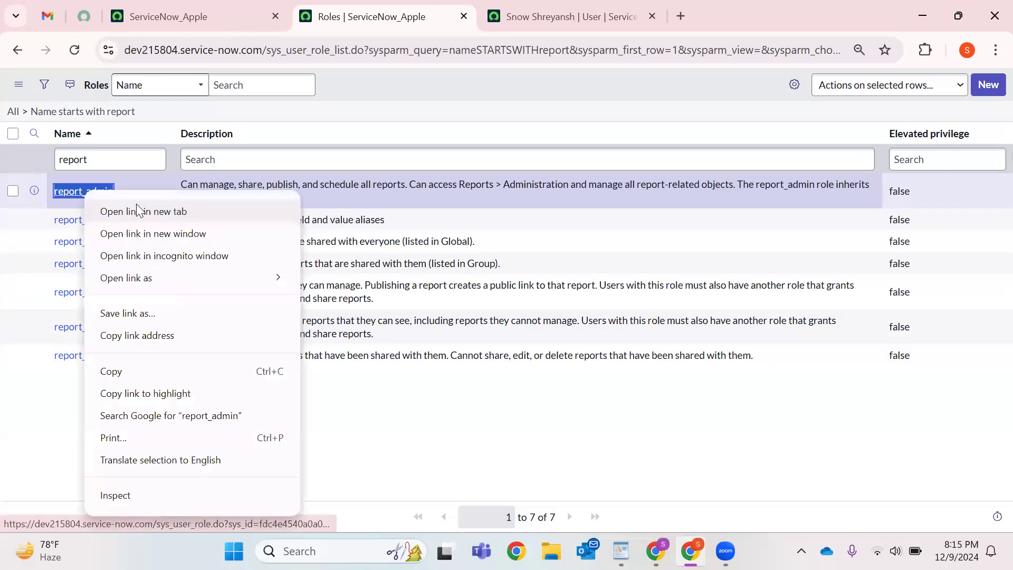
click(136, 210)
click(593, 5)
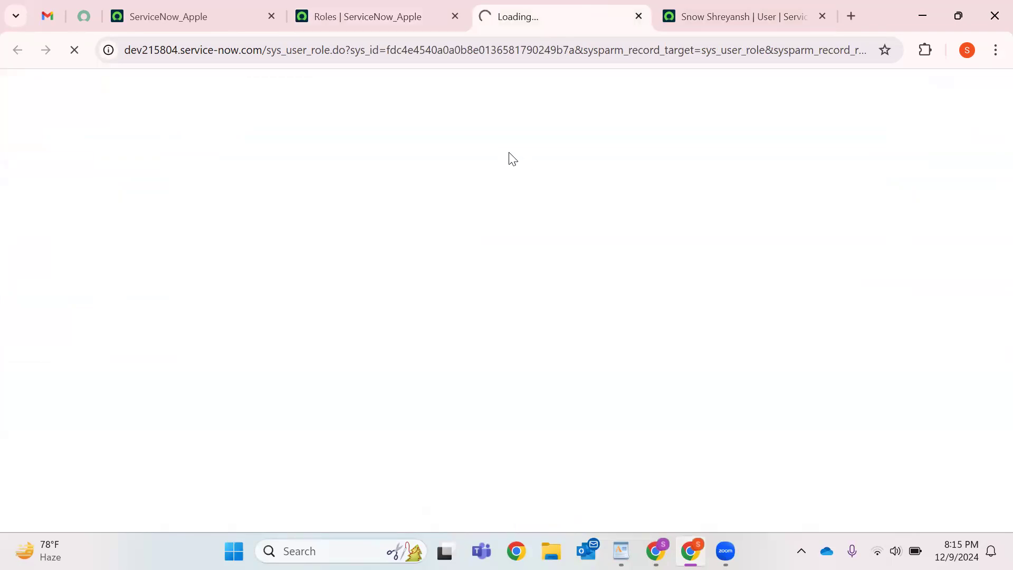
click(231, 16)
right_click(232, 19)
click(299, 186)
click(264, 31)
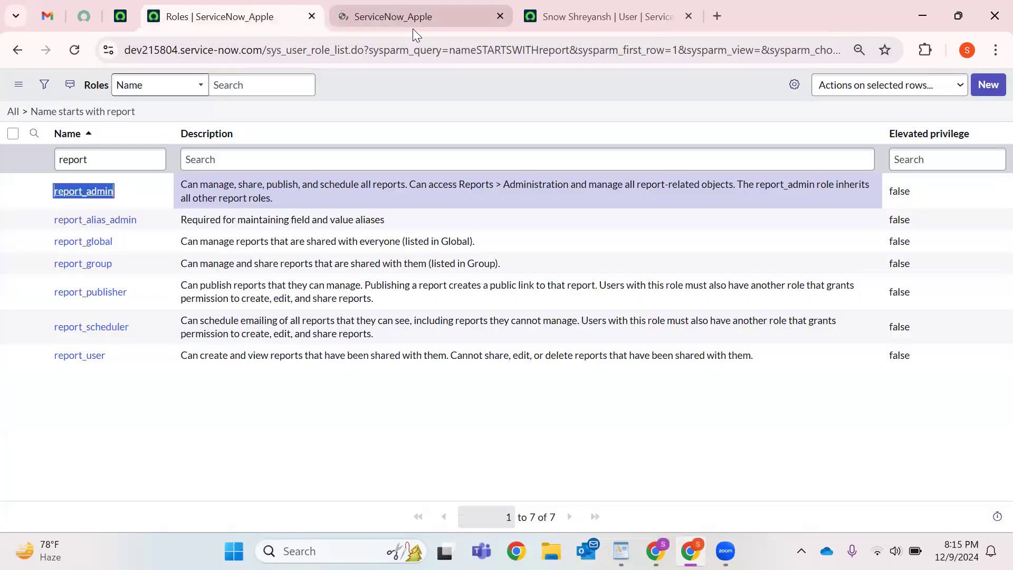
click(413, 29)
Review the eight roles contained in report_admin, such as report_global, report_publisher and viz_admin.
scroll(111, 396, down, 1)
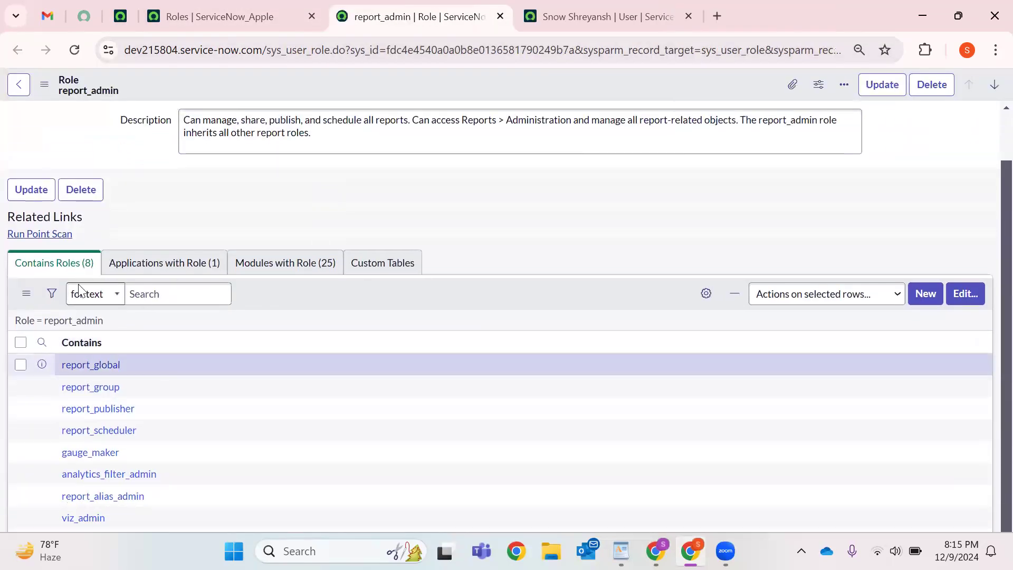
scroll(84, 312, down, 2)
drag(131, 449, 61, 277)
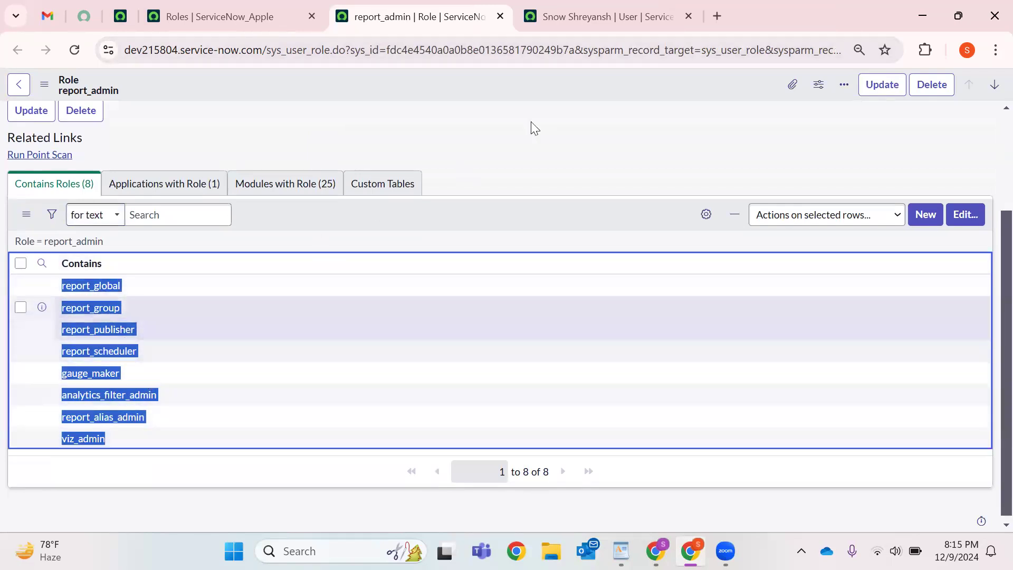
scroll(384, 154, up, 3)
double_click(275, 128)
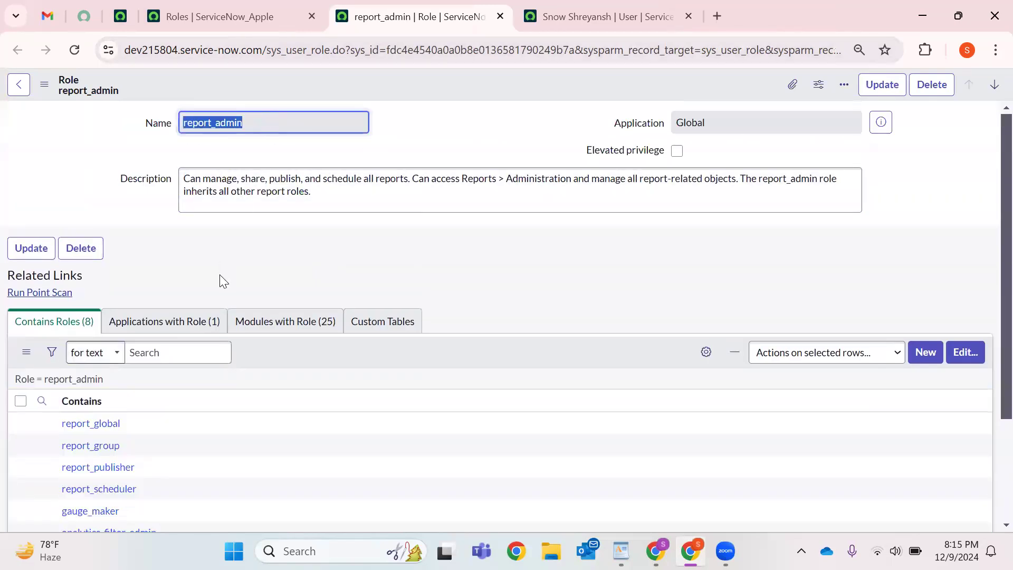
scroll(136, 274, down, 3)
drag(137, 411, 168, 432)
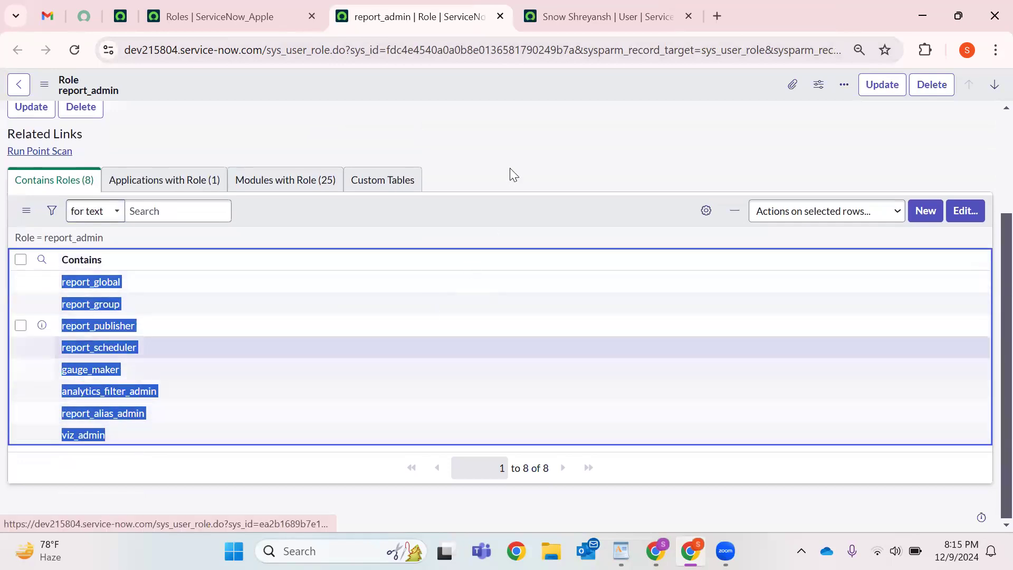
click(510, 168)
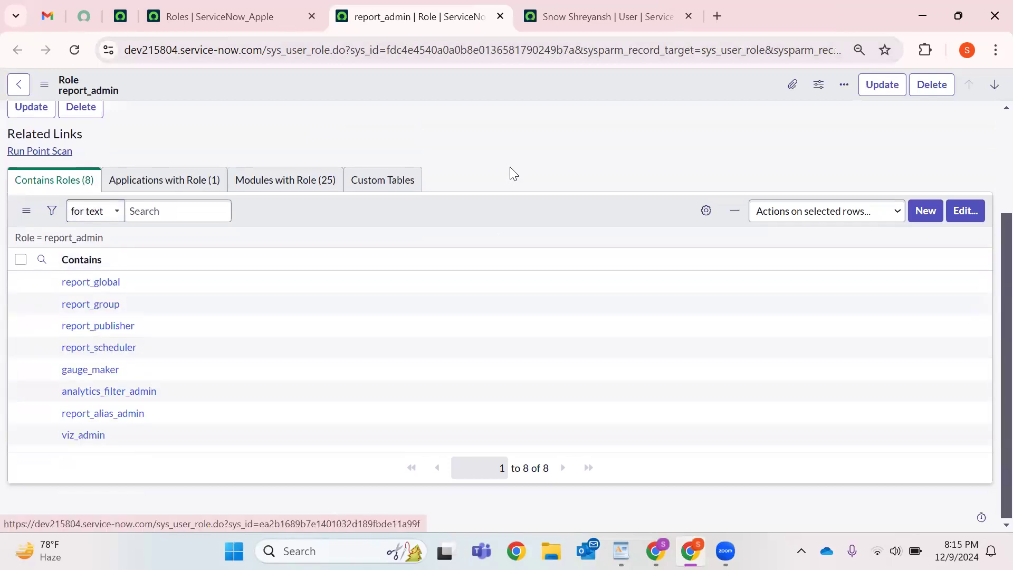
scroll(223, 138, up, 3)
double_click(219, 124)
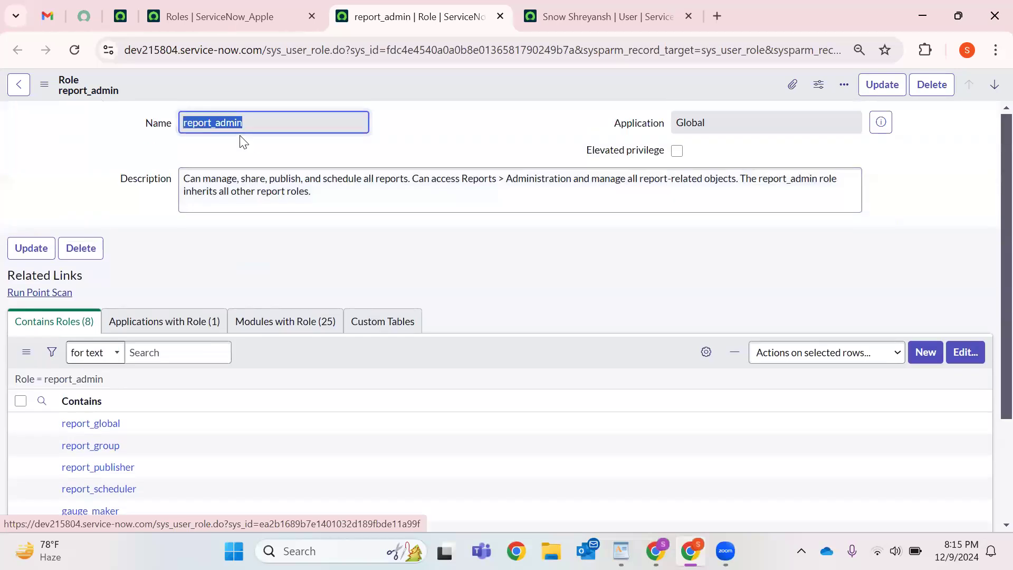
scroll(219, 251, down, 3)
drag(113, 446, 63, 277)
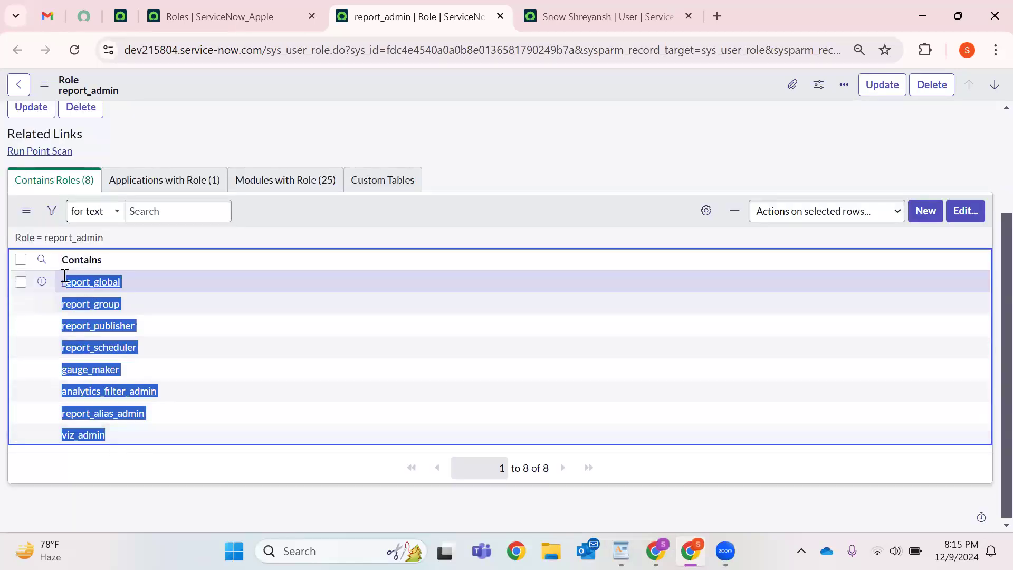
click(497, 178)
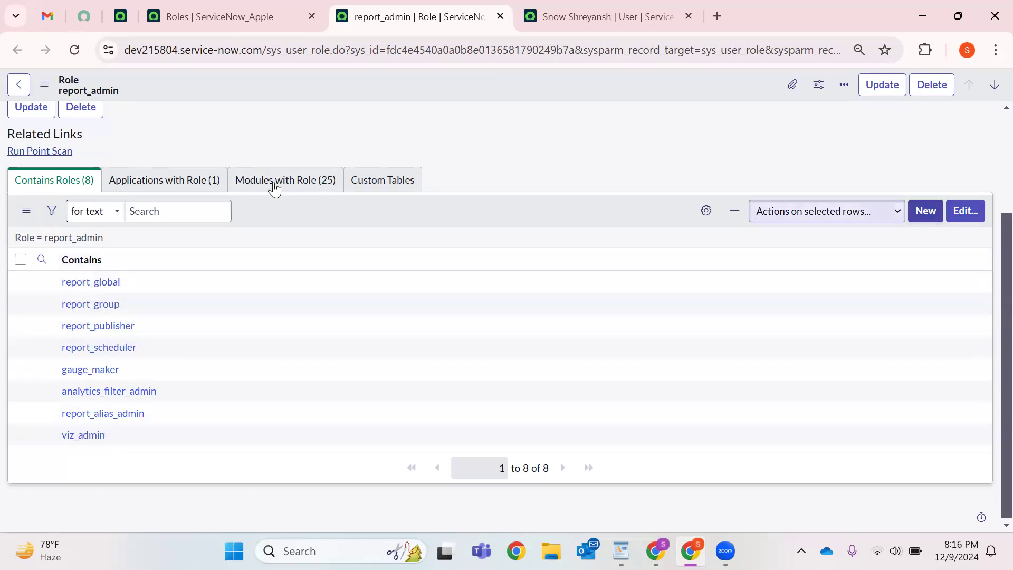
Check which applications use report_admin, including Platform Analytics Administration.
click(218, 184)
drag(211, 401, 108, 408)
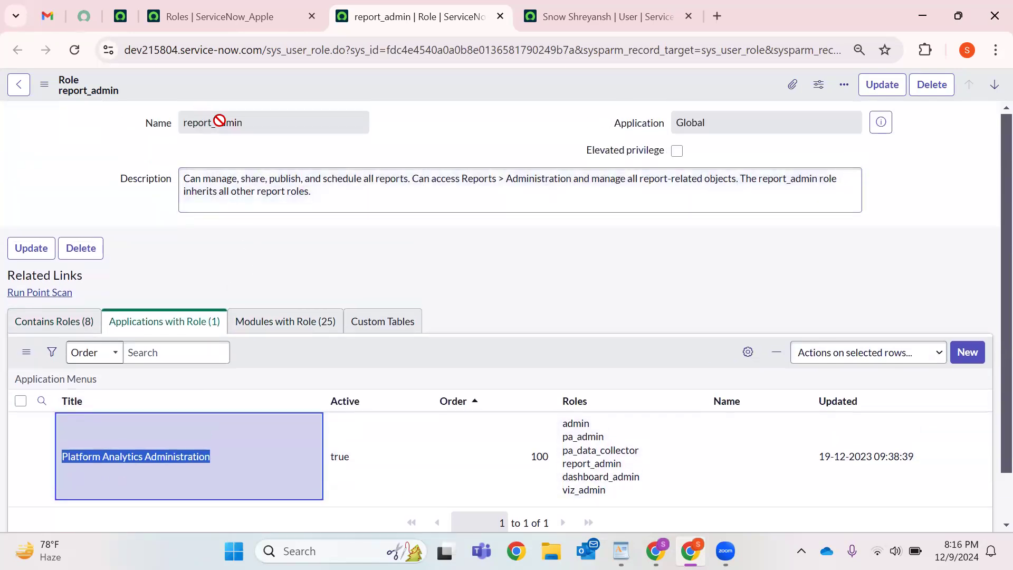
double_click(219, 120)
click(393, 276)
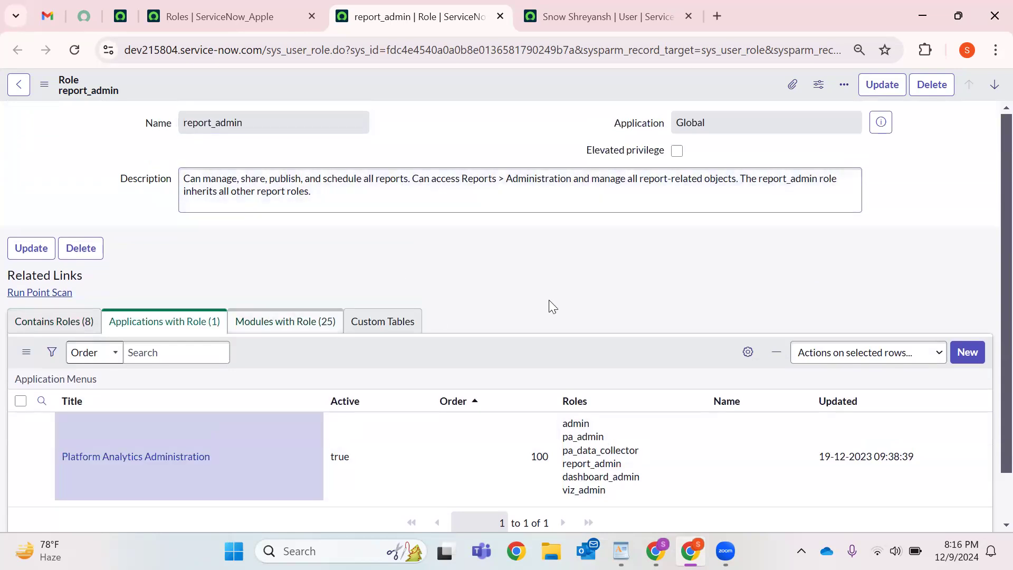
Browse report_admin's 25 modules and custom tables, then return to Contains Roles.
click(314, 323)
scroll(314, 339, down, 2)
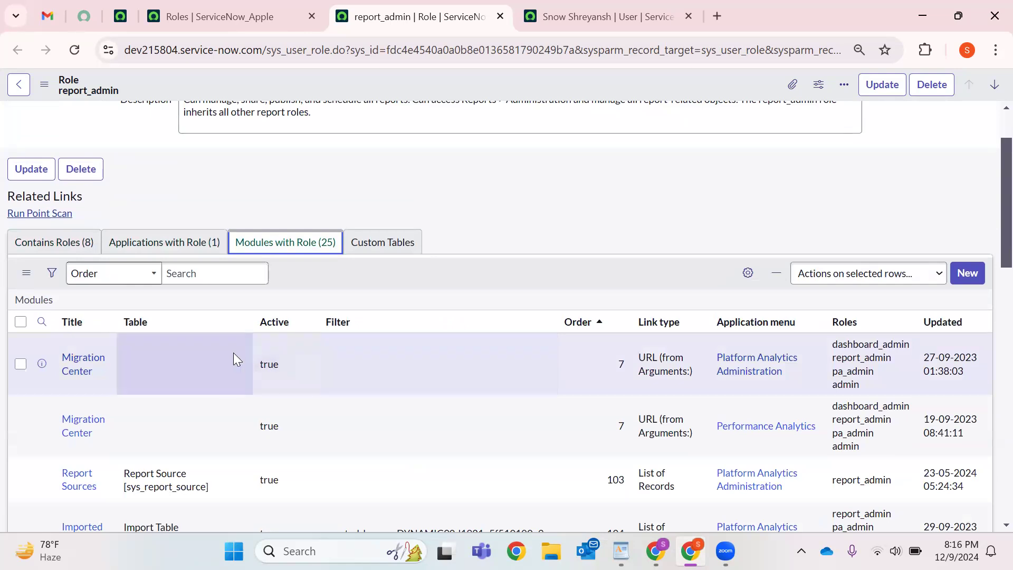
scroll(214, 394, down, 4)
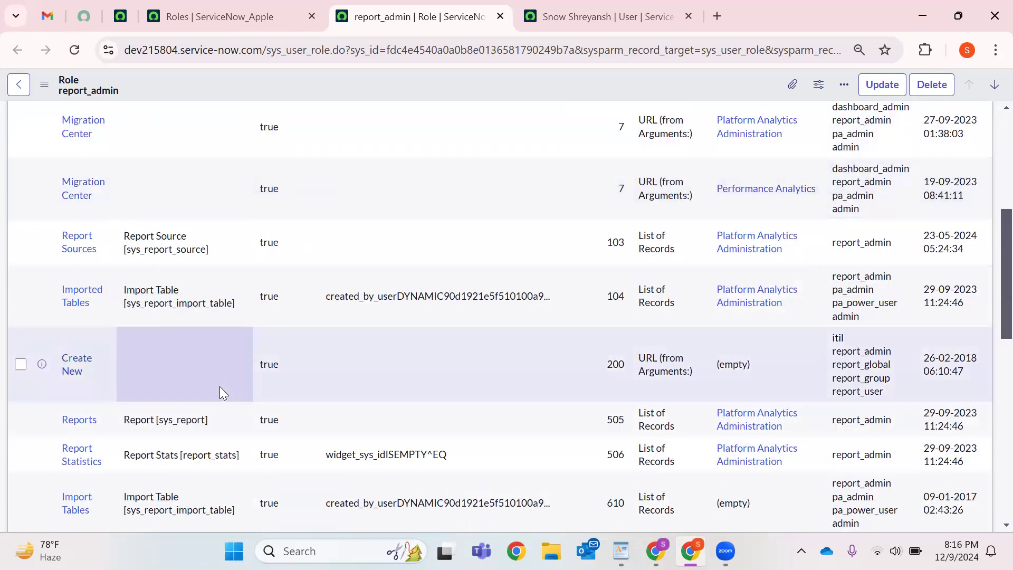
scroll(219, 391, down, 7)
scroll(233, 344, up, 12)
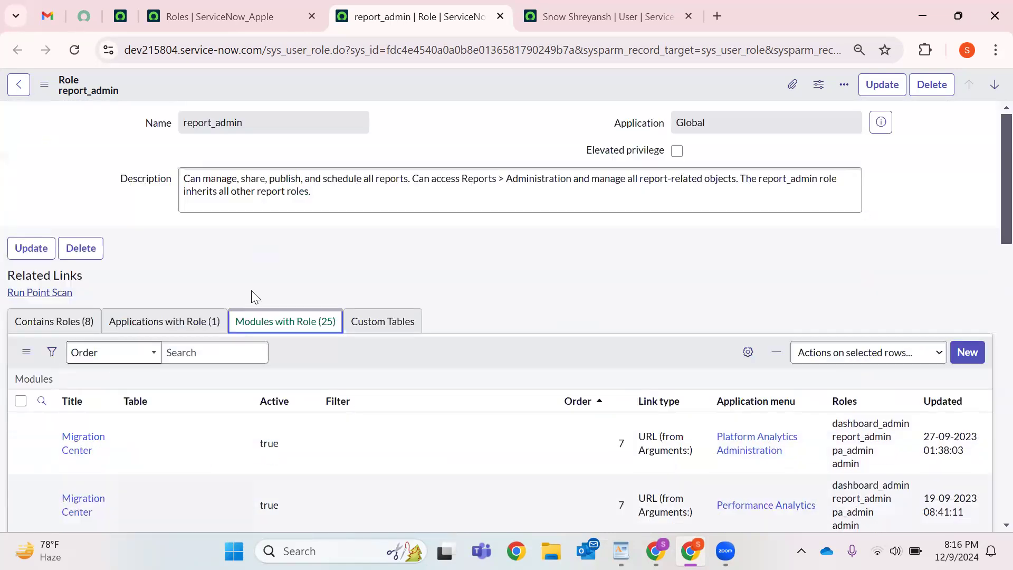
click(384, 321)
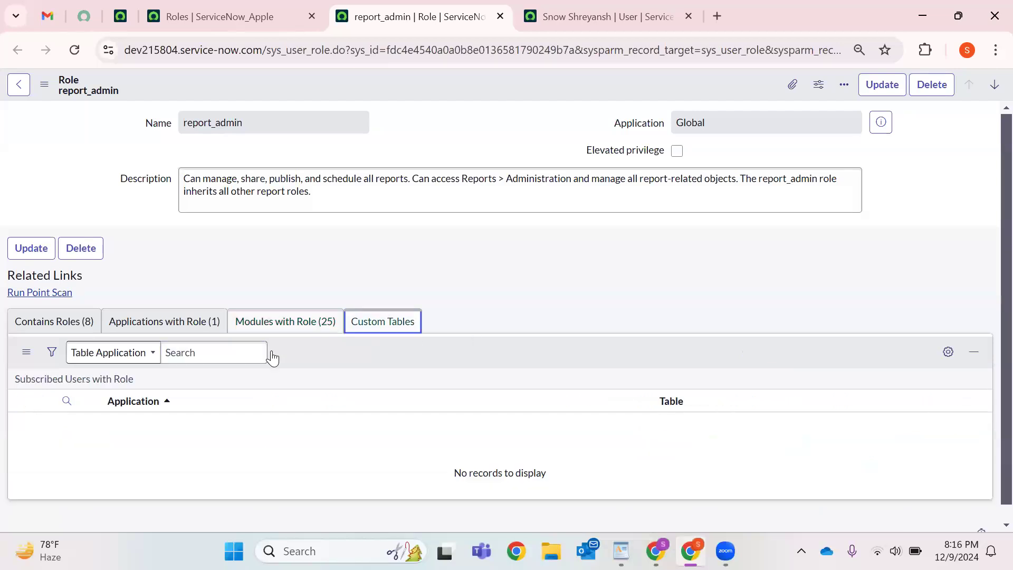
click(210, 124)
key(ctrl+a)
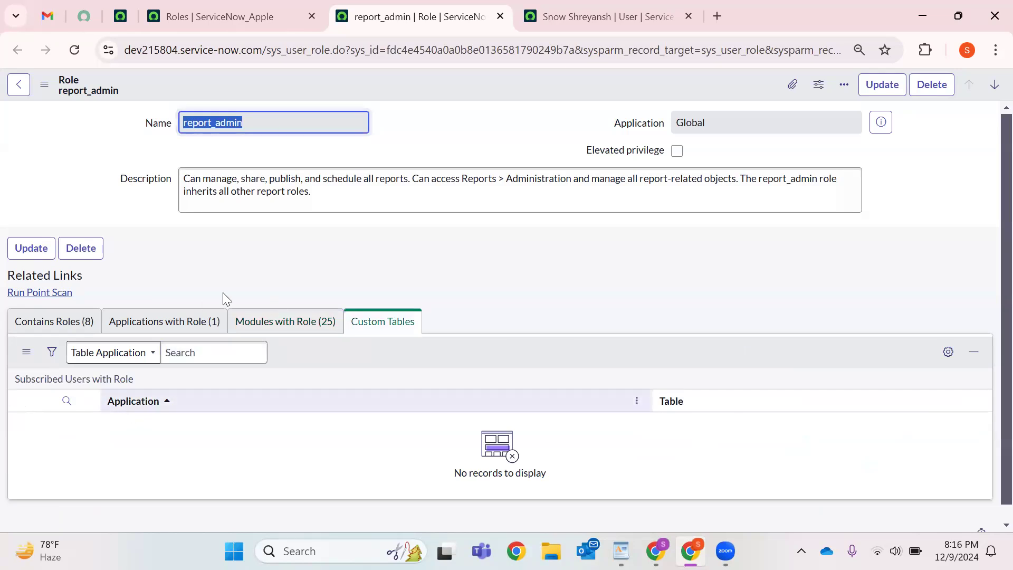
click(168, 321)
click(66, 330)
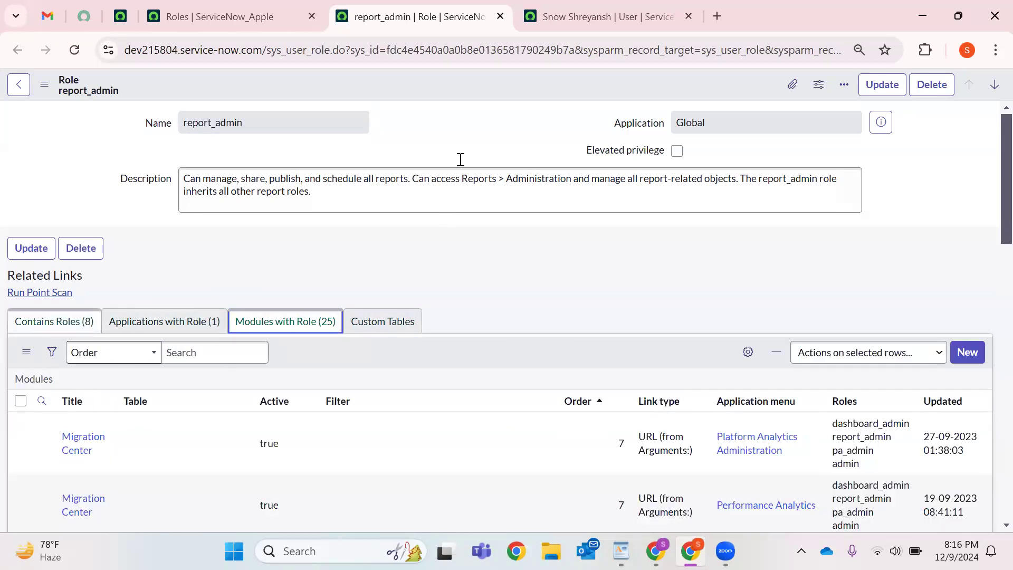
Close the report_admin and user record tabs, then filter the home navigator for 'Roles'.
click(499, 16)
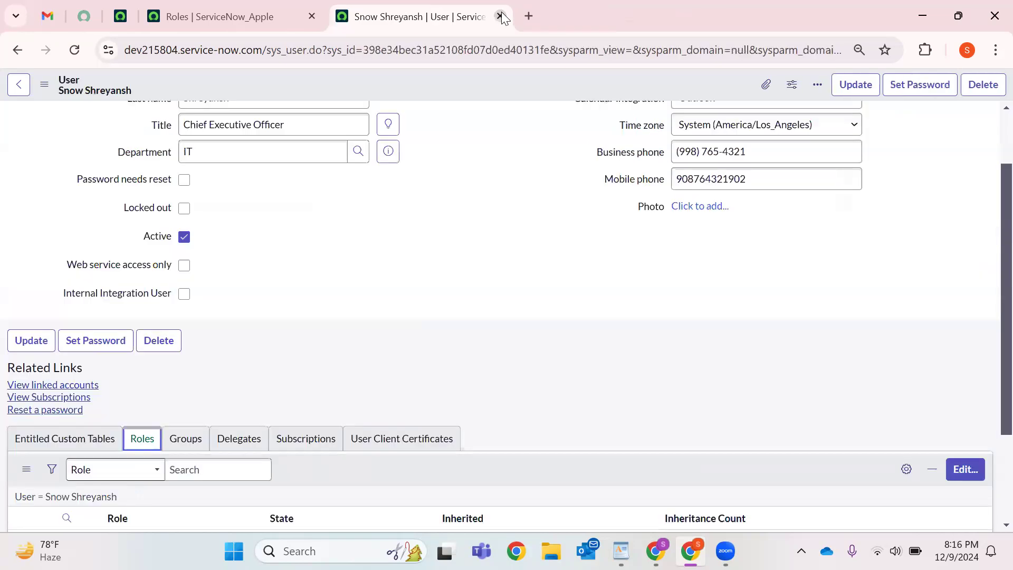
key(ctrl+w)
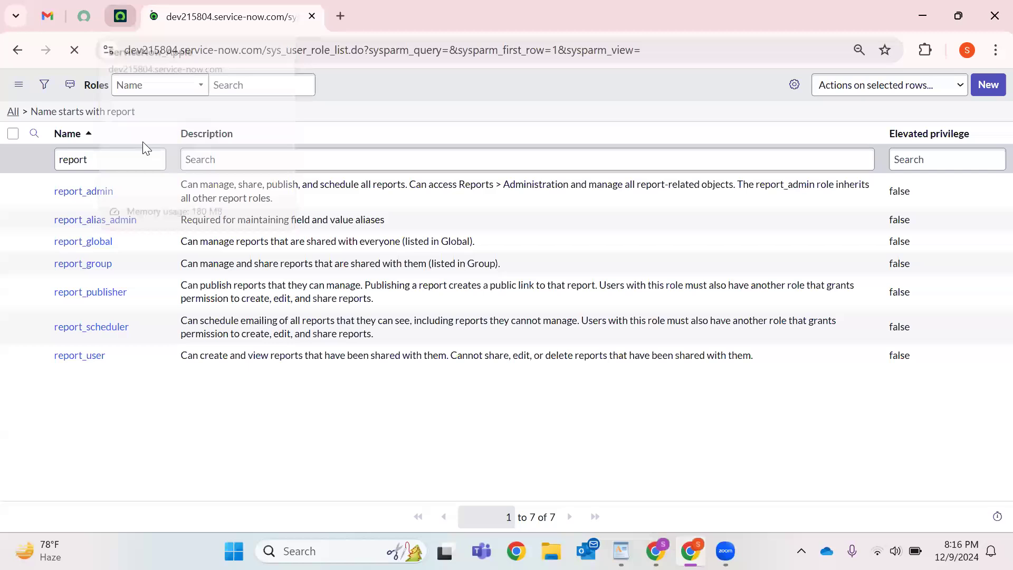
click(120, 16)
click(77, 87)
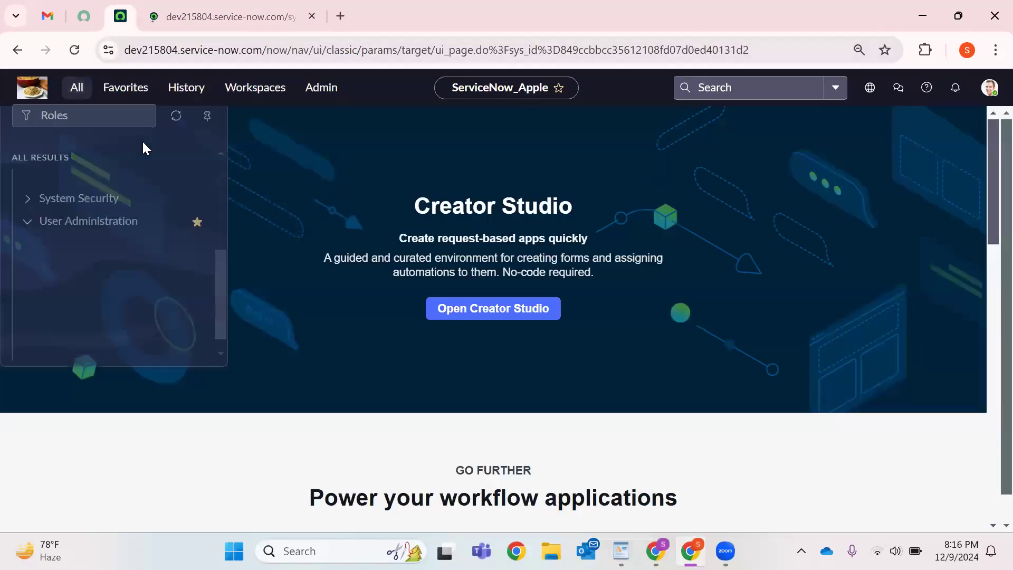
click(139, 126)
text(Roles)
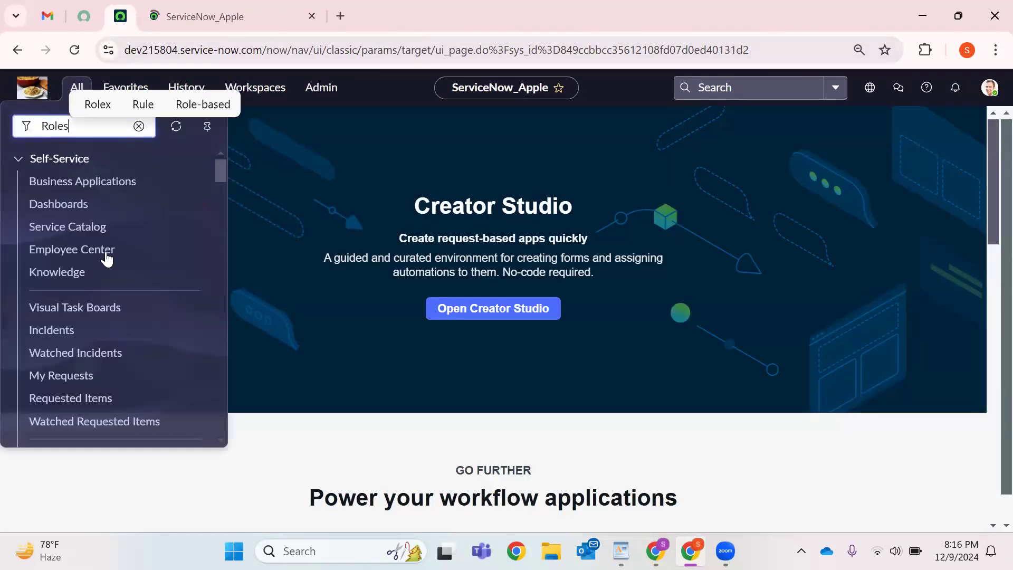
Open the Roles module in a new browser tab.
scroll(65, 233, down, 2)
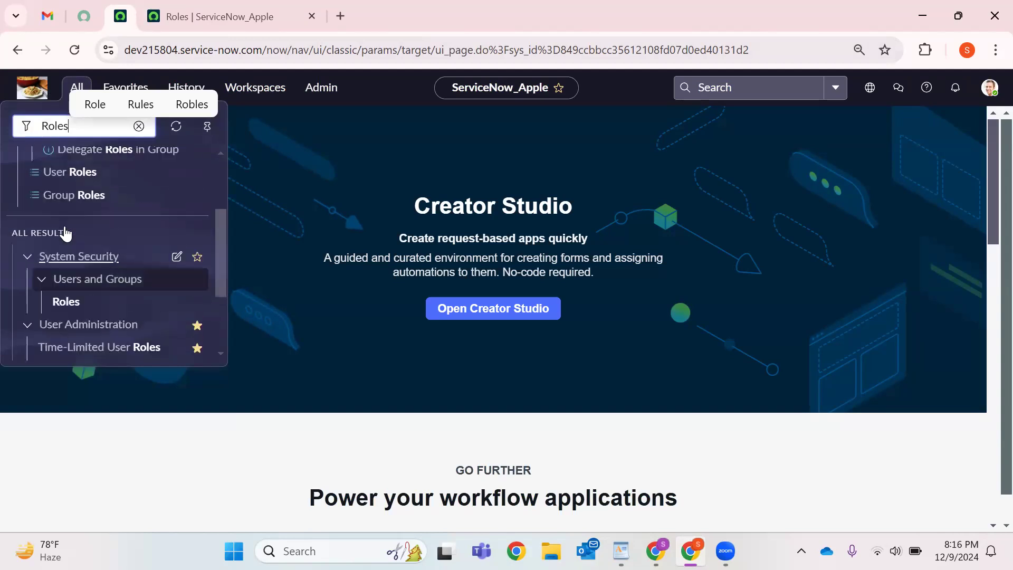
scroll(65, 234, up, 2)
right_click(63, 227)
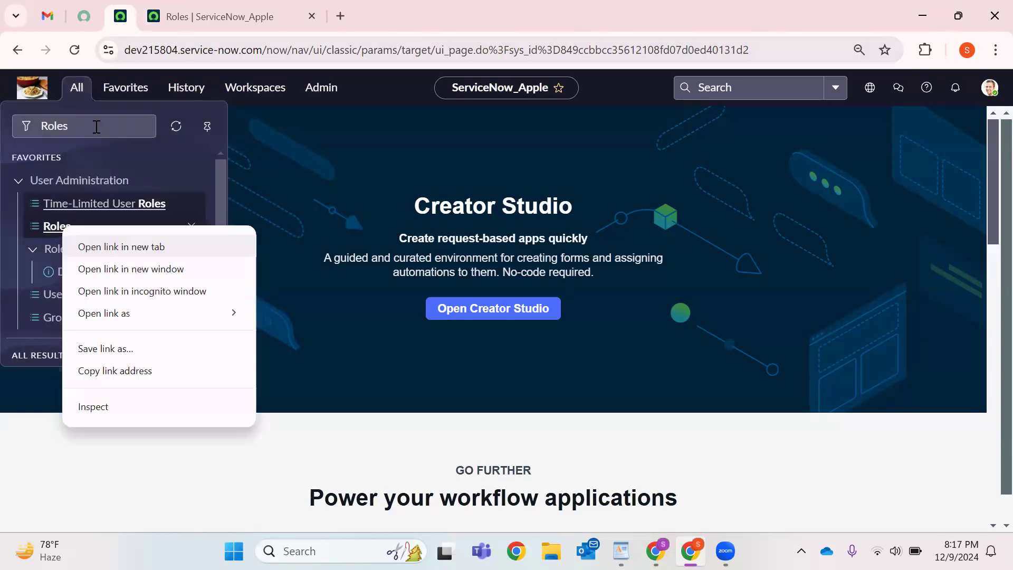
click(106, 247)
Replace the navigator filter with sys_user_role.LIST to load the roles list directly.
double_click(96, 127)
key(BackSpace)
text(sys)_)
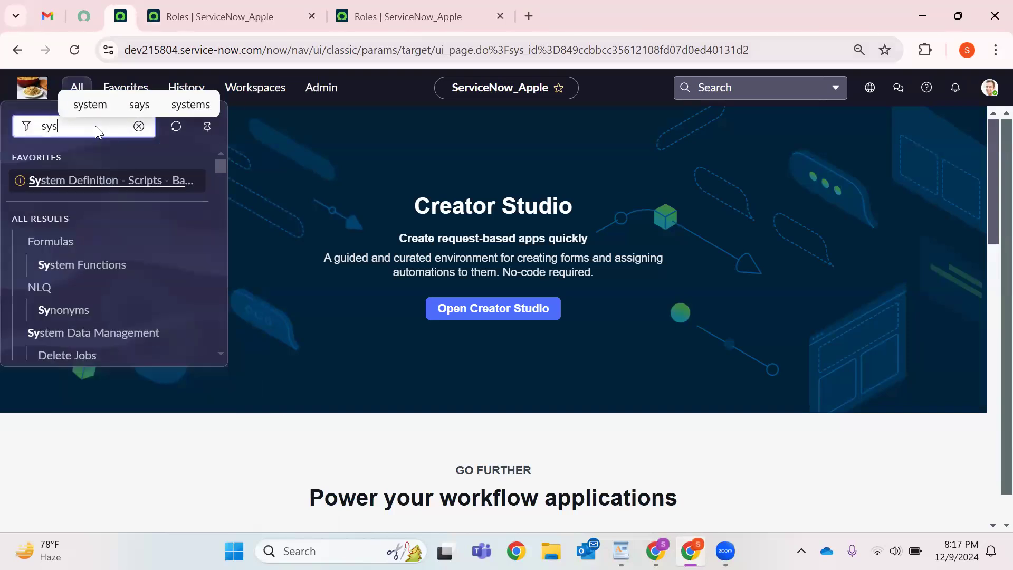
key(BackSpace)
key(BackSpace)
text(_user_role.LIST)
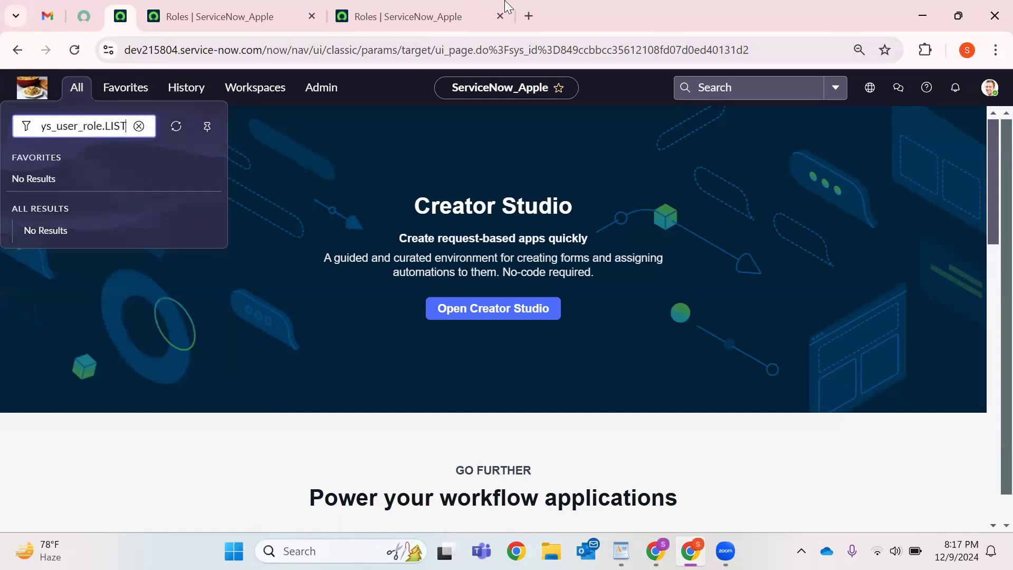
key(Return)
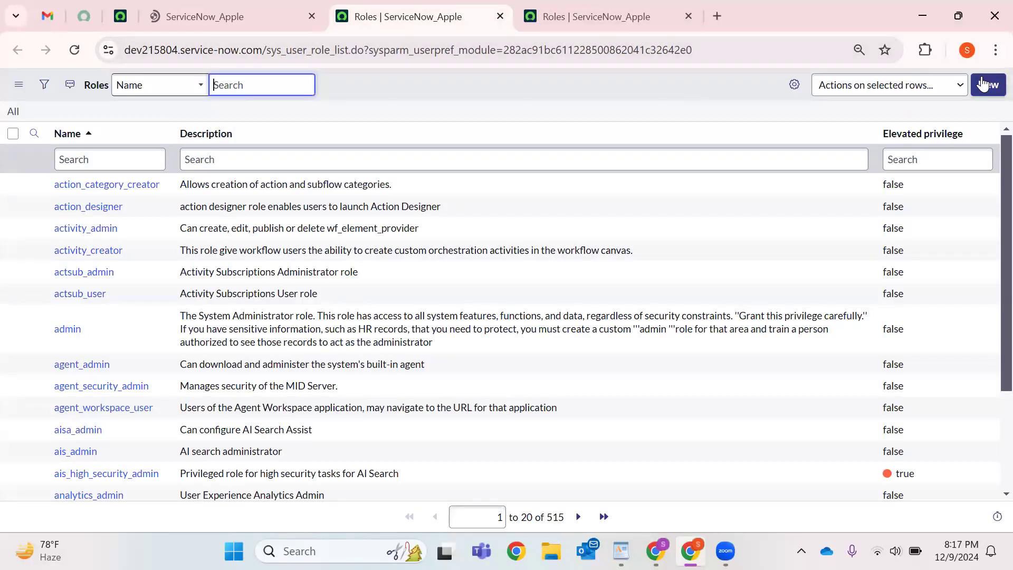
Close the duplicate Roles tab and start a new role record from the Roles list.
click(280, 18)
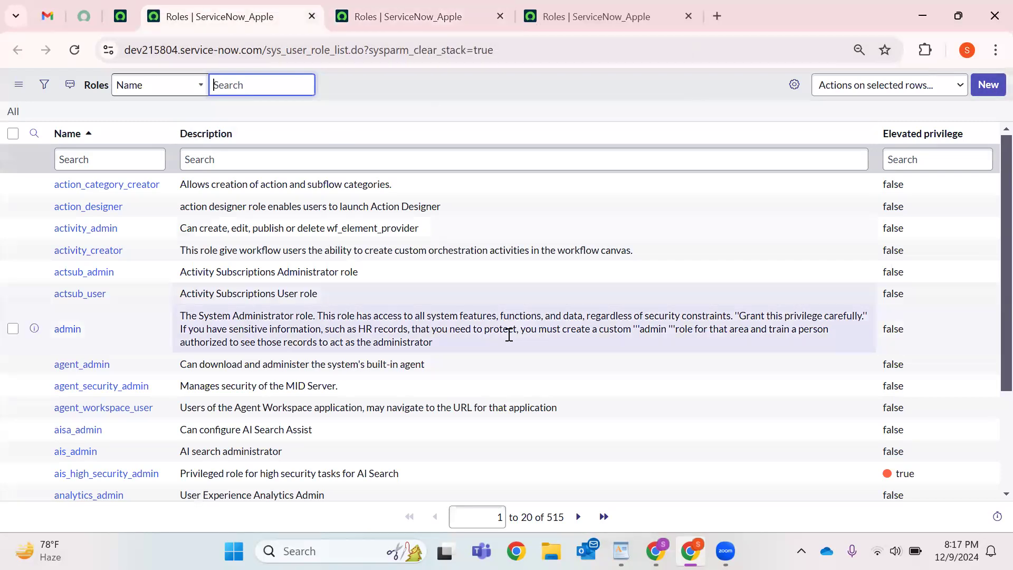
click(400, 7)
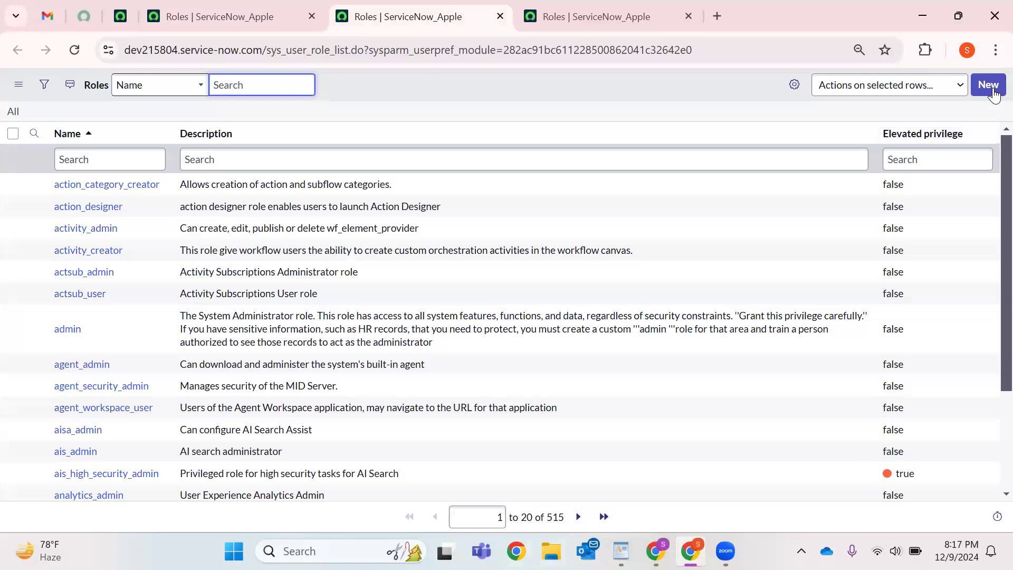
key(ctrl+w)
key(ctrl+w)
click(994, 91)
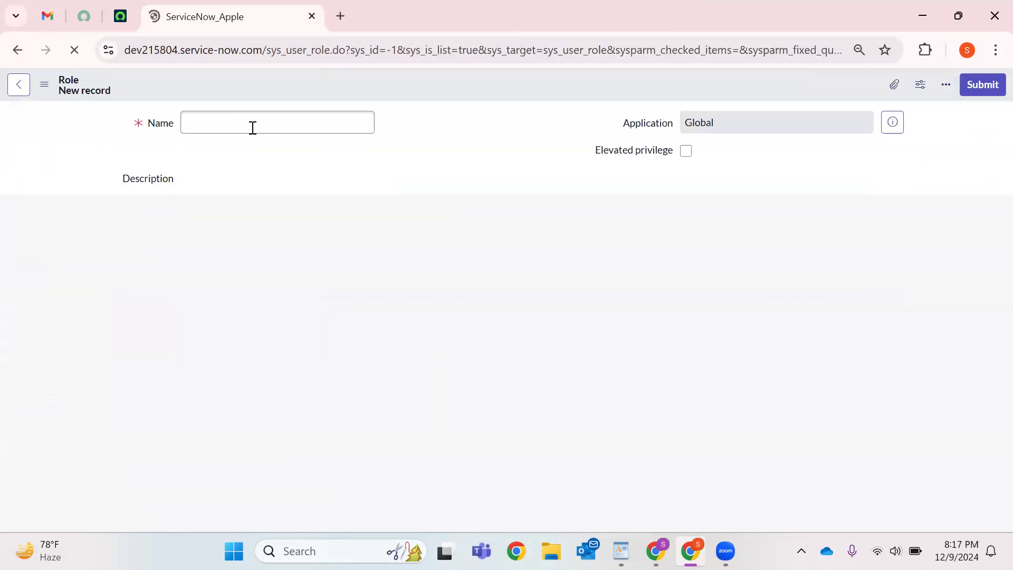
Leave the blank role's Name and Description empty and go back to the 515-role list.
click(253, 128)
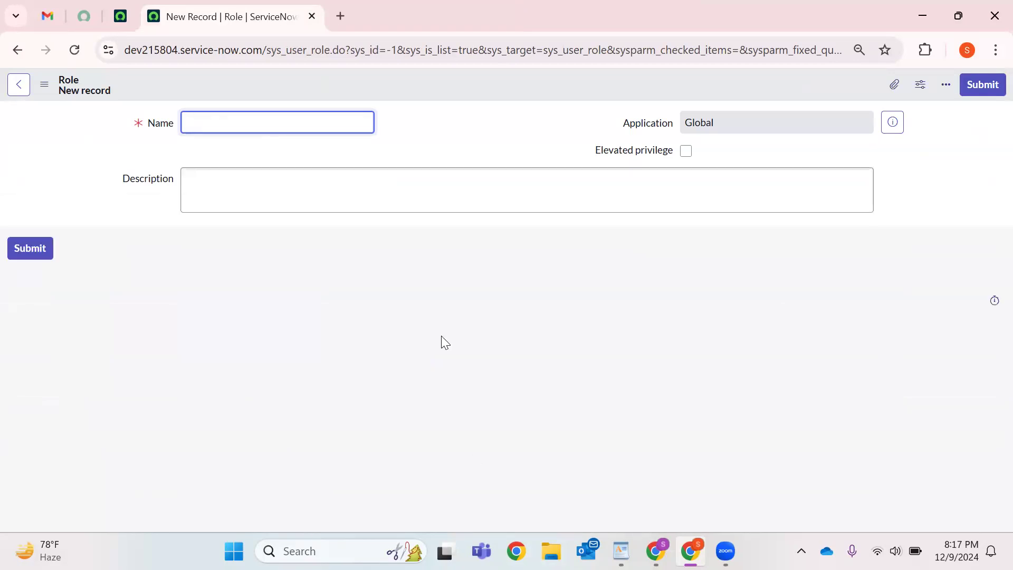
key(alt+Tab)
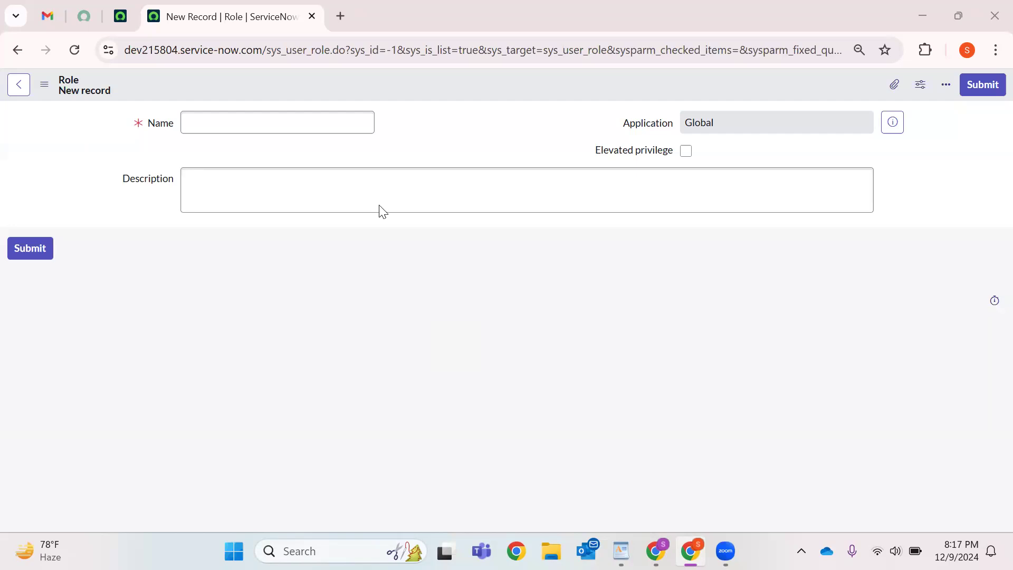
click(371, 179)
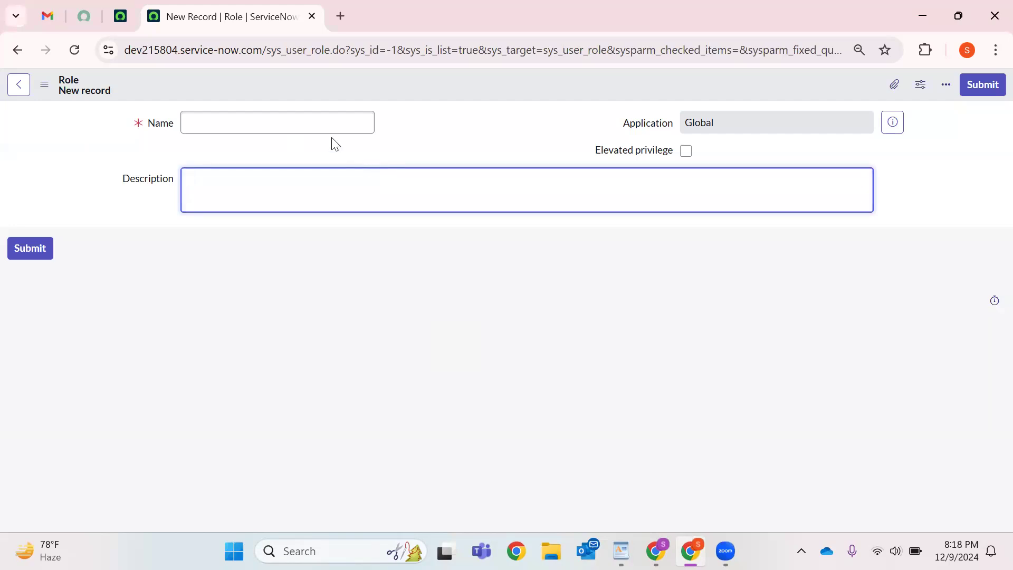
click(302, 126)
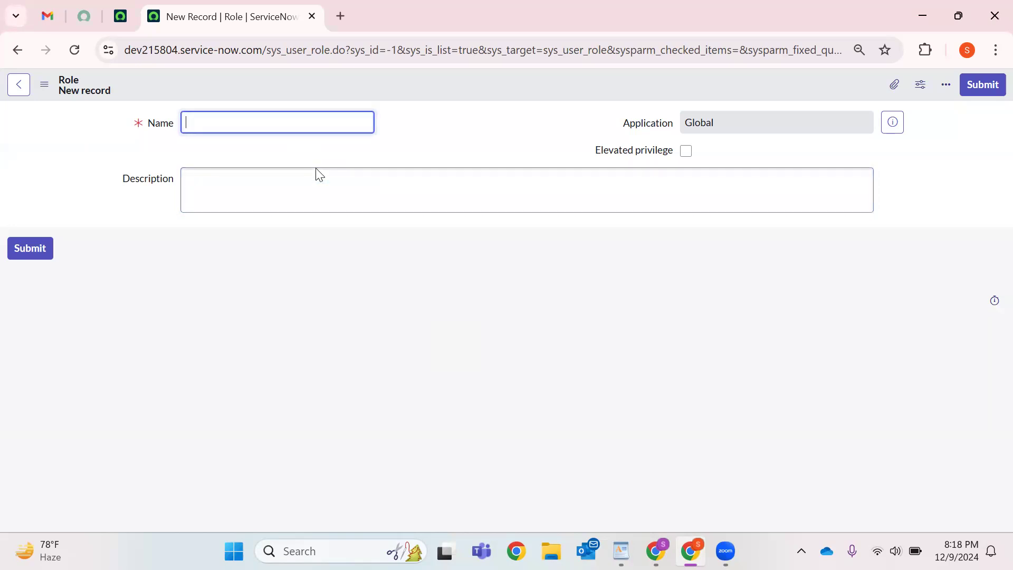
click(64, 106)
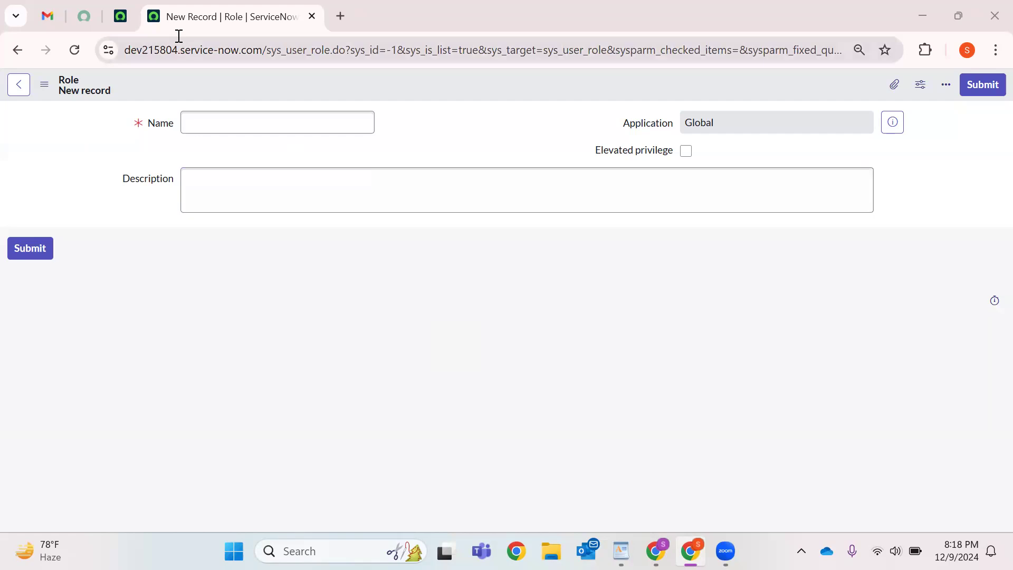
click(17, 50)
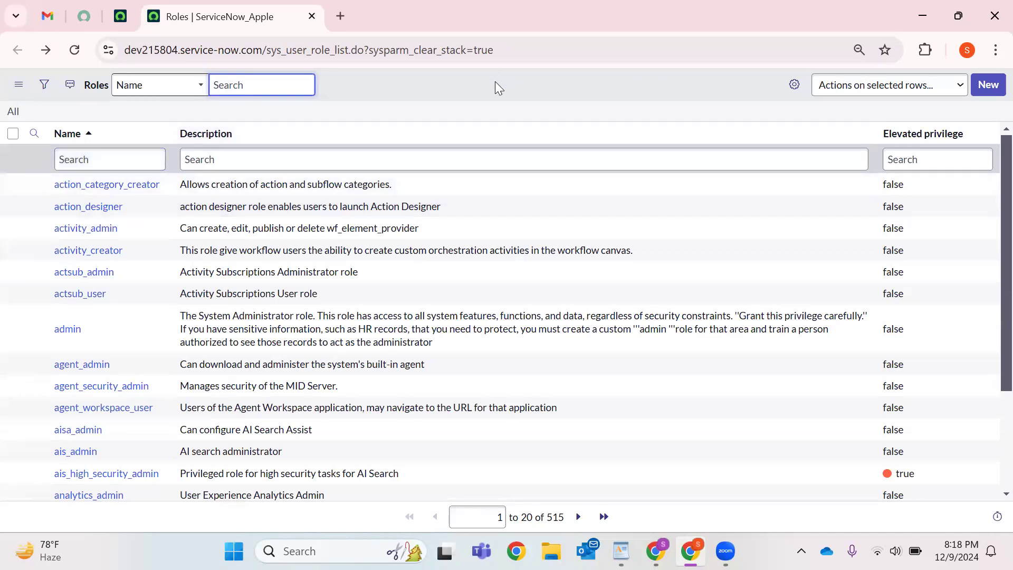
Note the sys_user_role table in the address, then search 'Roles' to reach a blank role form.
drag(267, 51, 336, 54)
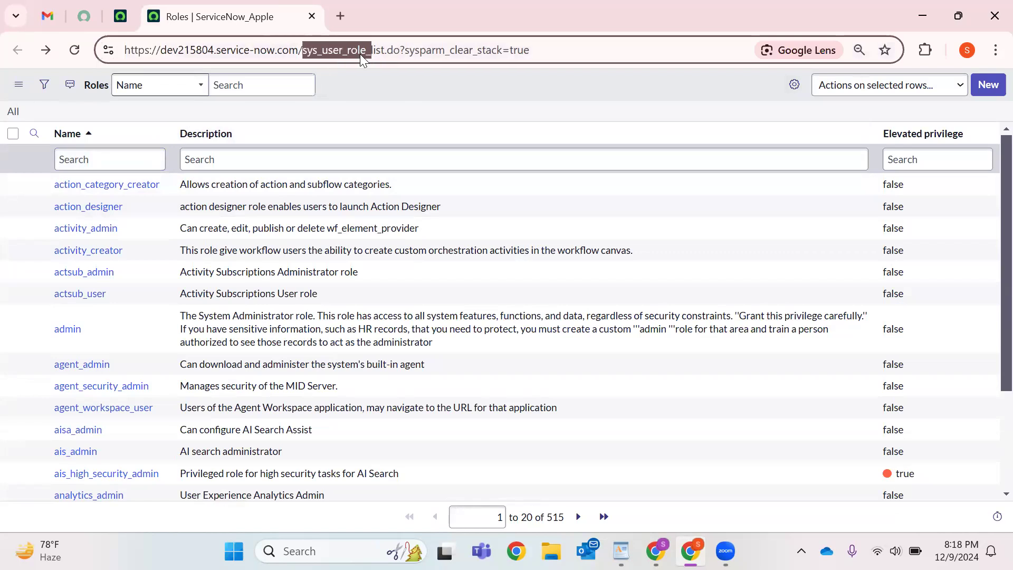
click(120, 17)
click(77, 94)
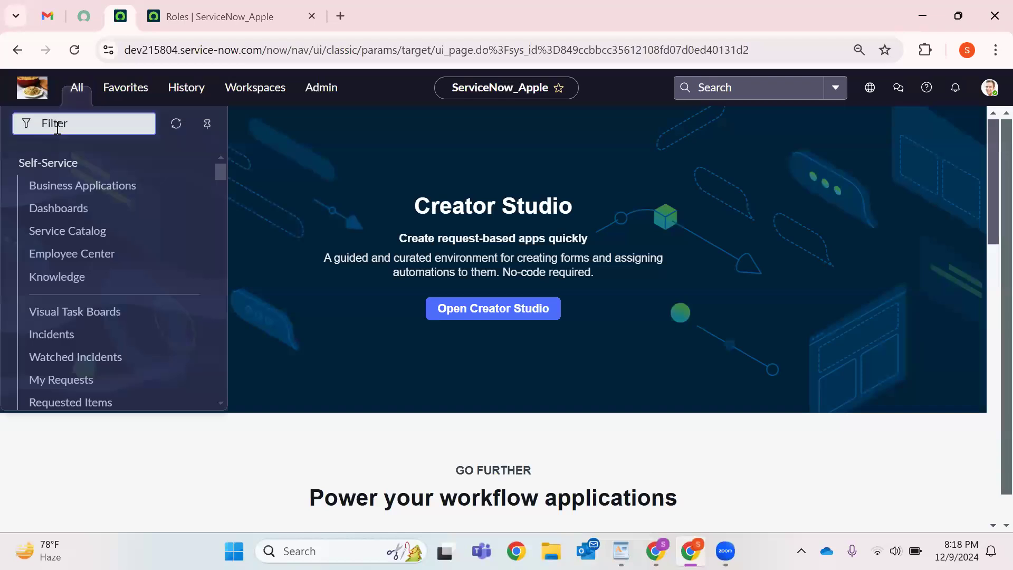
text(Roles)
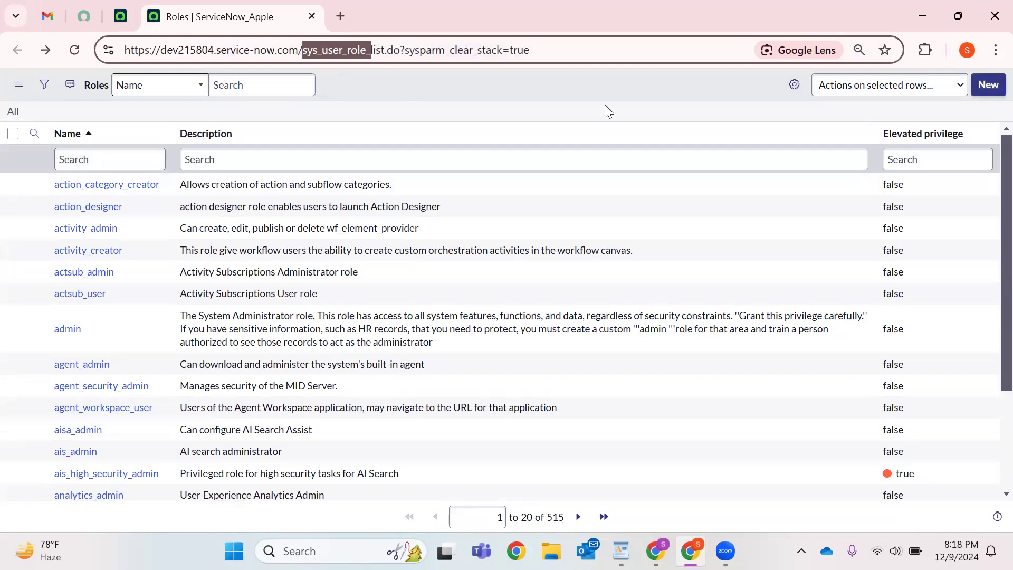
key(Return)
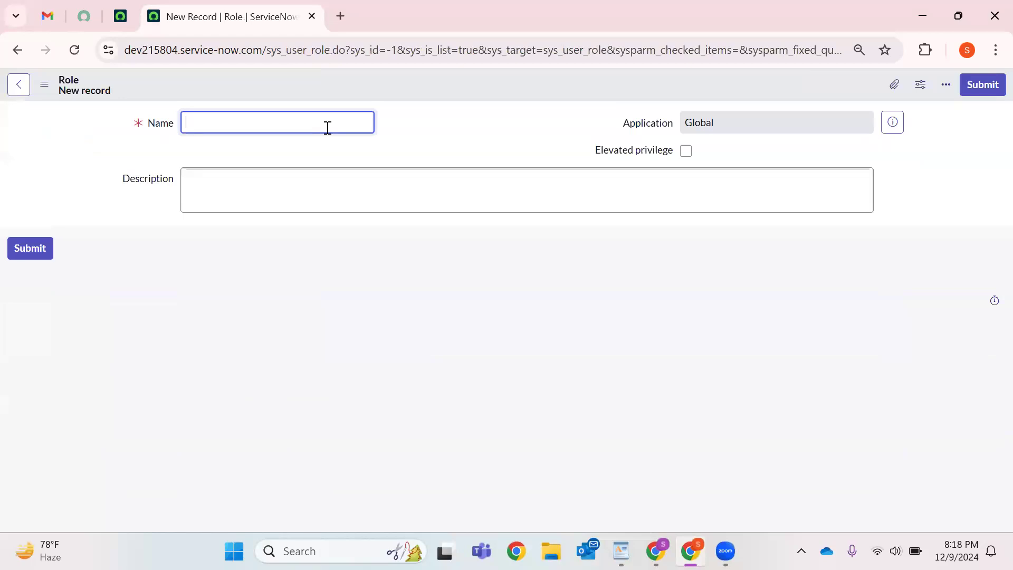
Enter Survey_Admin as the new role's name.
text(Survey)
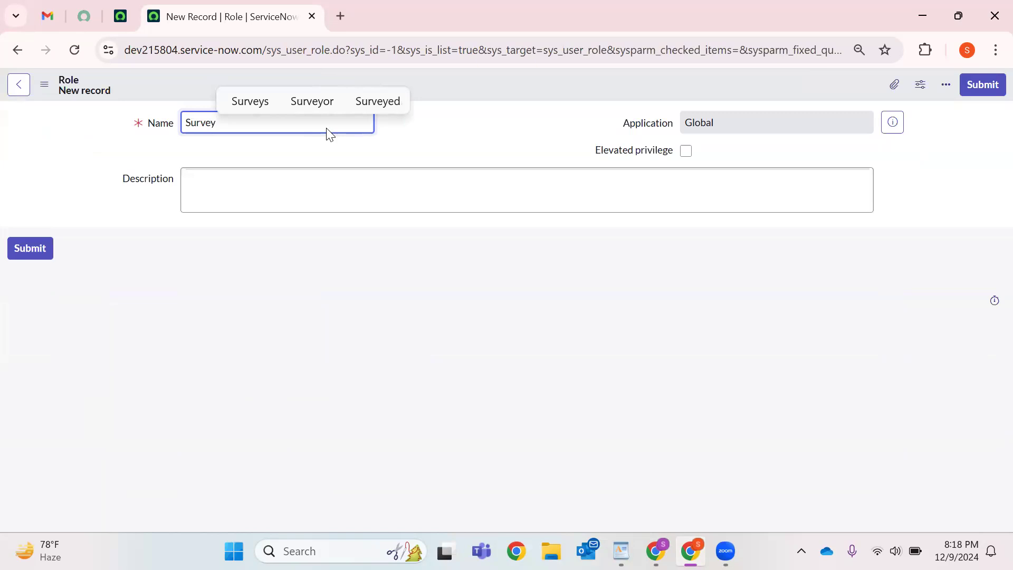
text(_Admin)
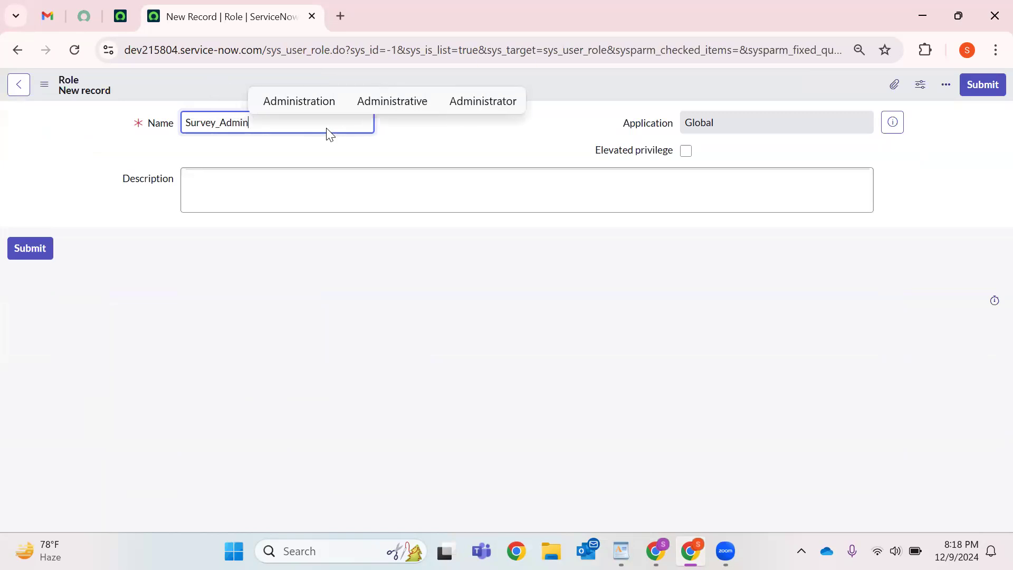
drag(596, 151, 687, 158)
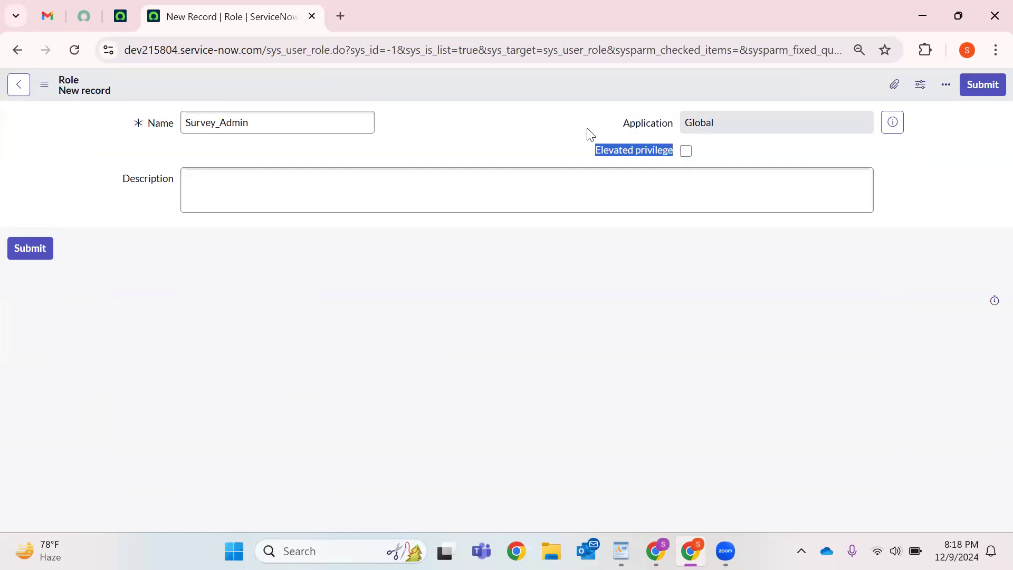
click(620, 134)
mouse_move(667, 131)
mouse_down()
mouse_move(708, 125)
mouse_move(684, 125)
mouse_up()
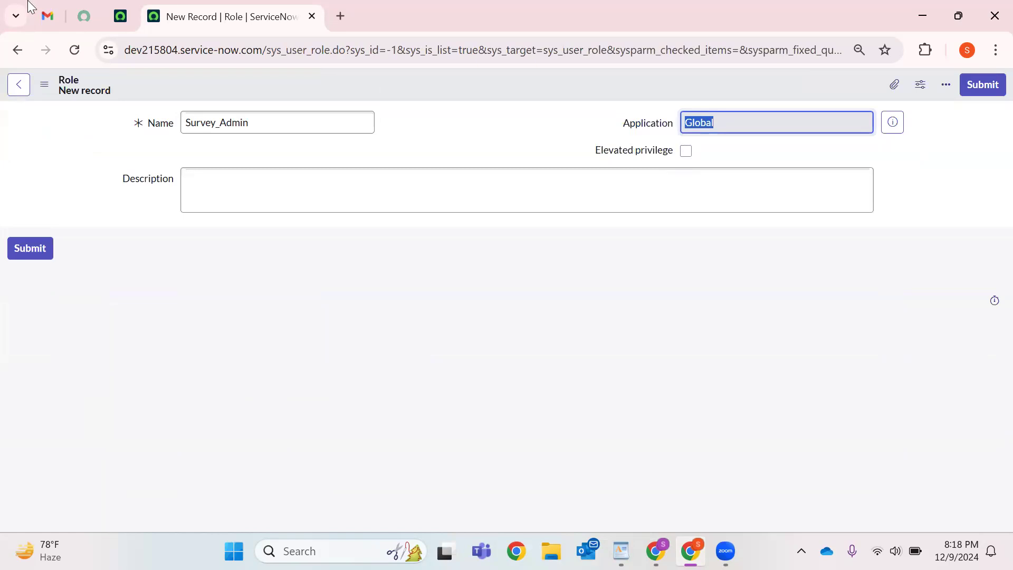
Confirm the role's application scope stays Global, then move to the empty description.
key(ctrl+shift+Tab)
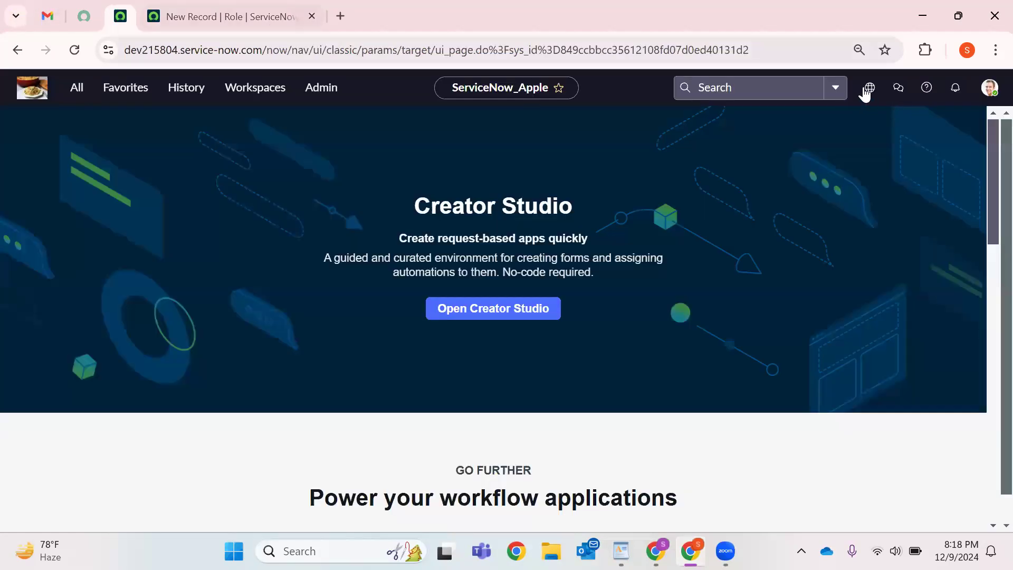
click(868, 90)
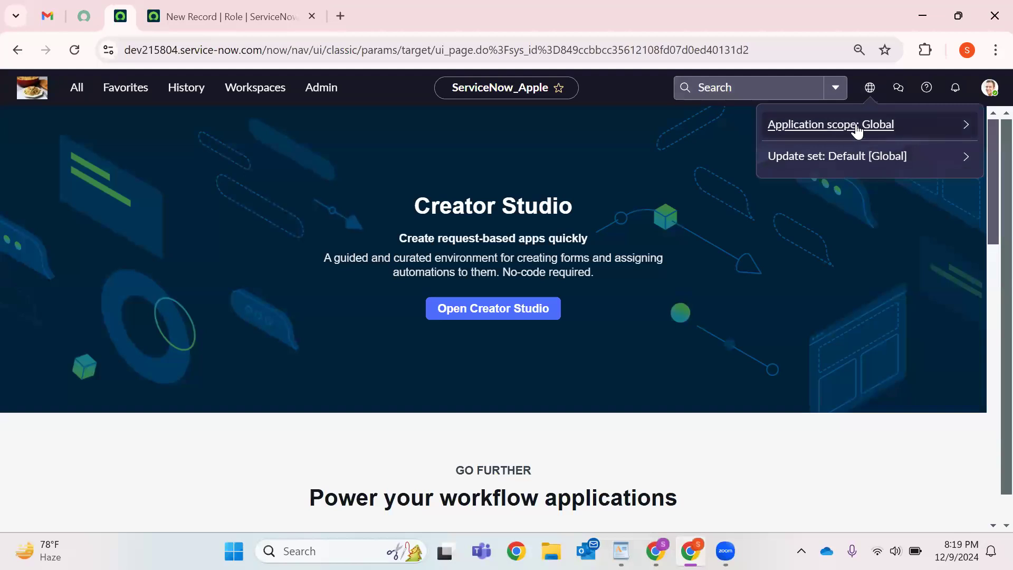
click(203, 15)
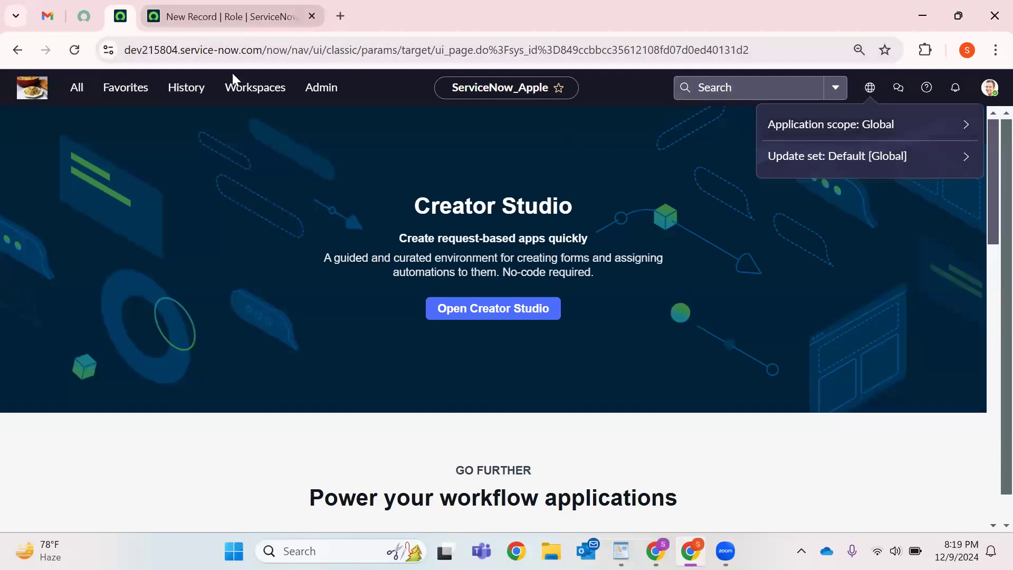
click(763, 125)
double_click(763, 125)
click(512, 202)
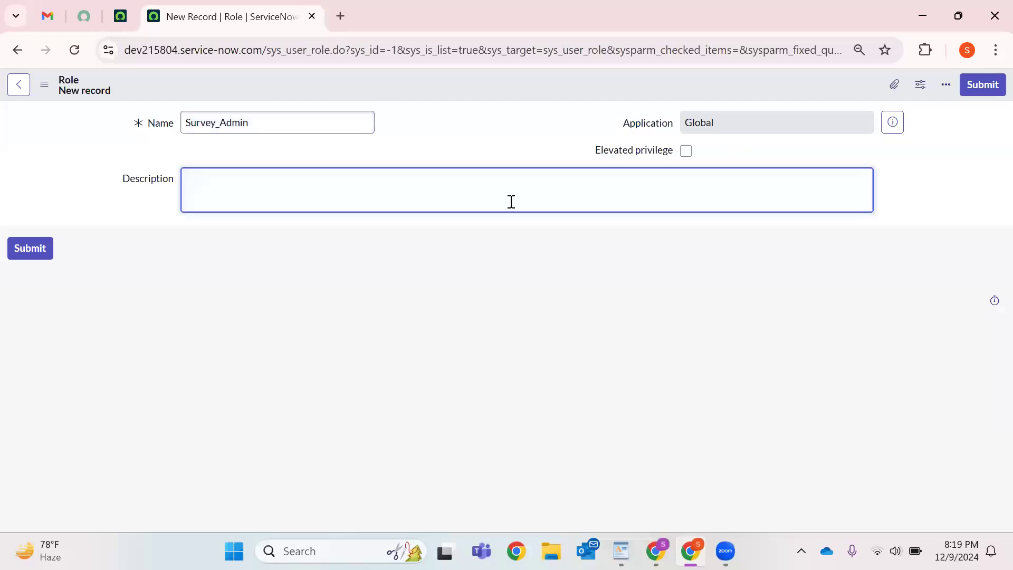
Describe Survey_Admin as 'To Create Survey, To manage the existing Survey' and save; duplicate rejected.
text(Su)
key(BackSpace)
key(BackSpace)
text(To Create Survey, To manage)
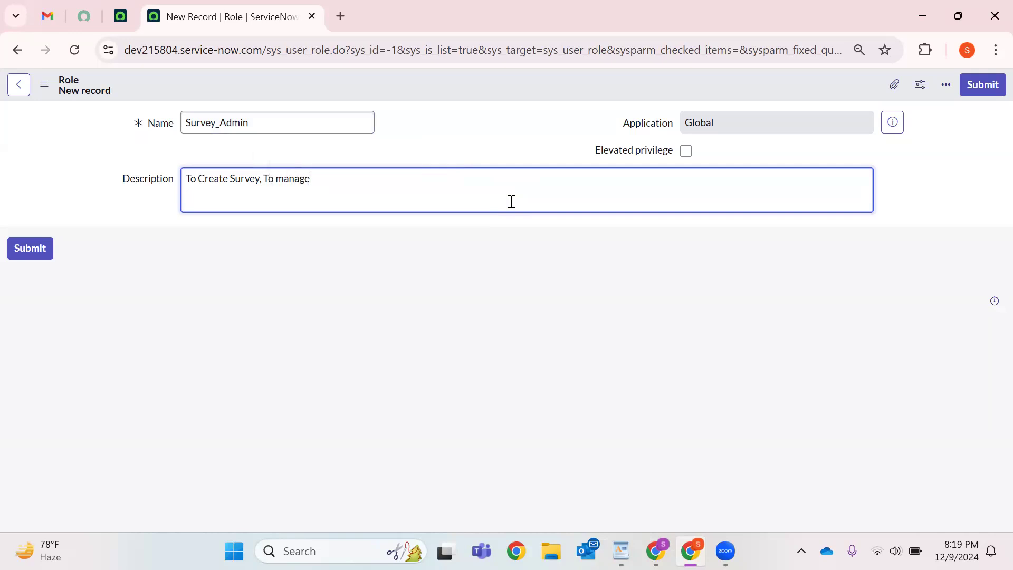
text( the exisiting Survey')
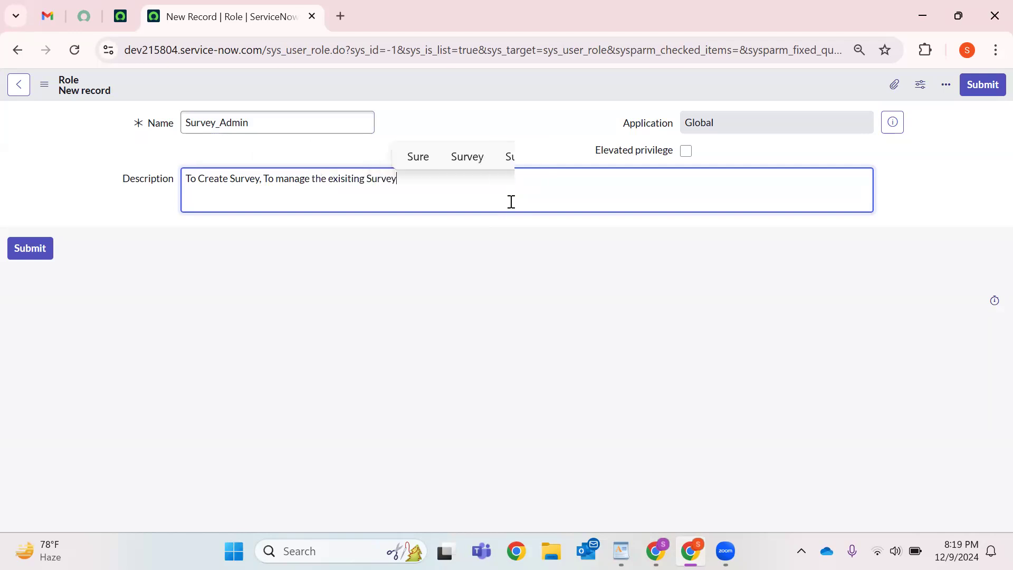
text(tc)
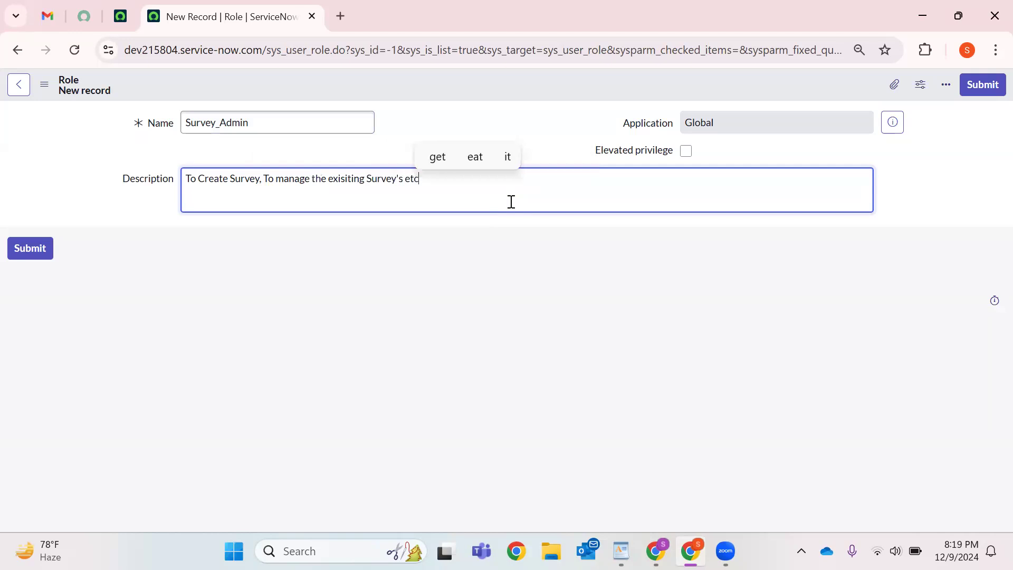
key(ctrl+a)
right_click(425, 89)
click(475, 102)
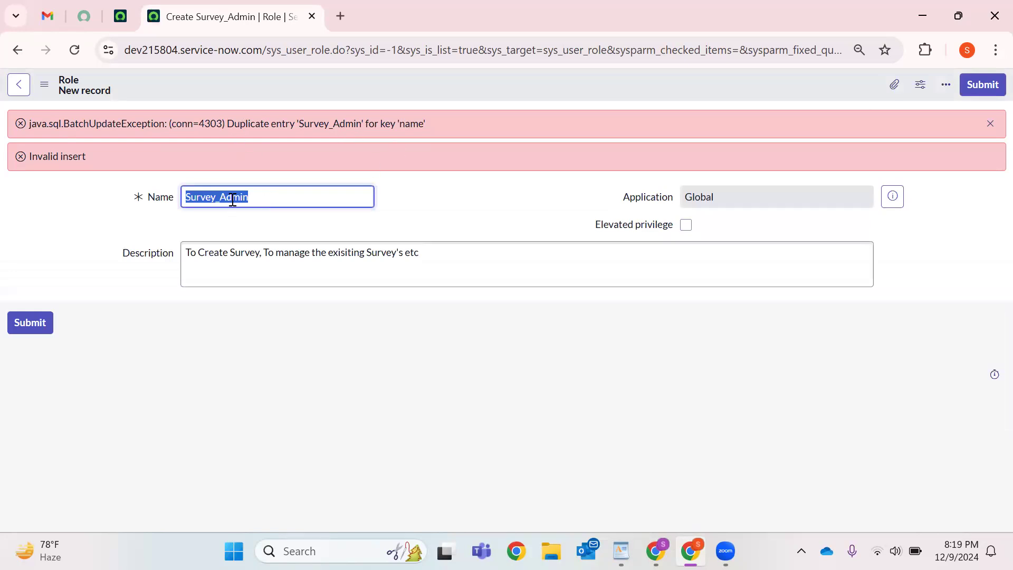
Change the end of the role name from Admin to pro_admin.
key(Right)
key(shift+Left)
key(shift+Left)
key(shift+Left)
key(shift+Left)
key(shift+Left)
key(BackSpace)
text(pro_admin)
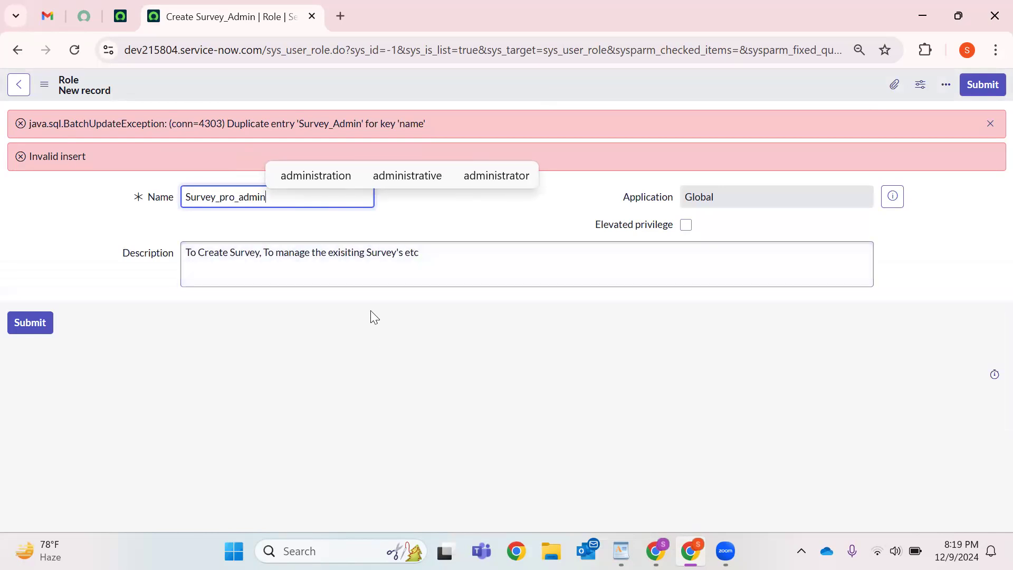
Back out of the failed role record, reload the Roles list and open its column personalization.
right_click(516, 84)
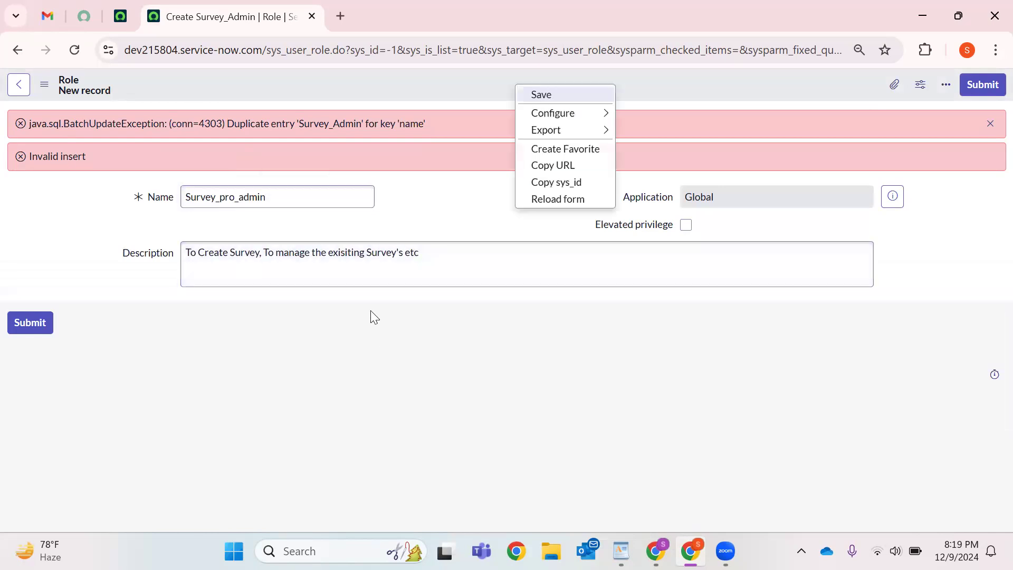
key(Return)
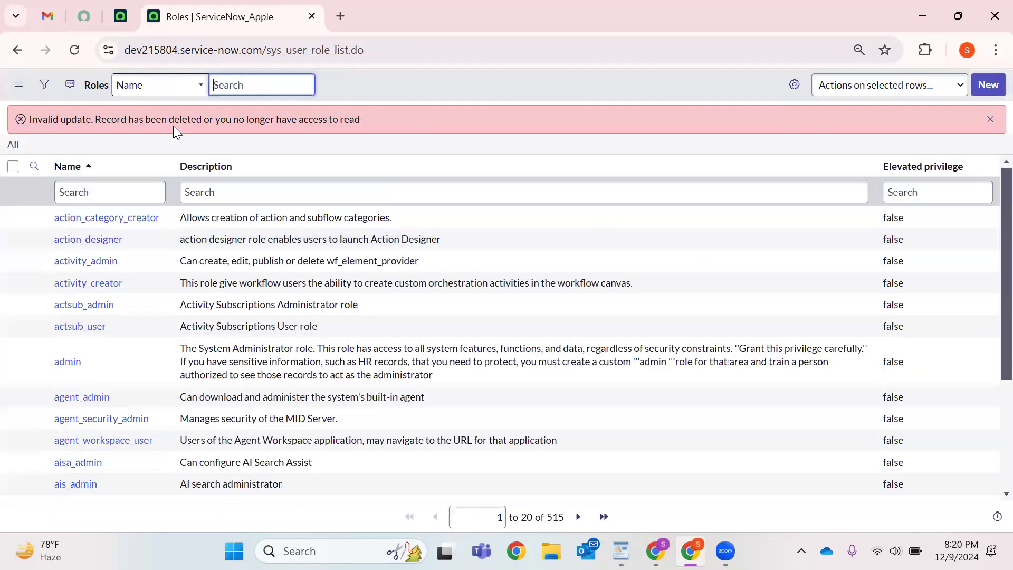
click(75, 51)
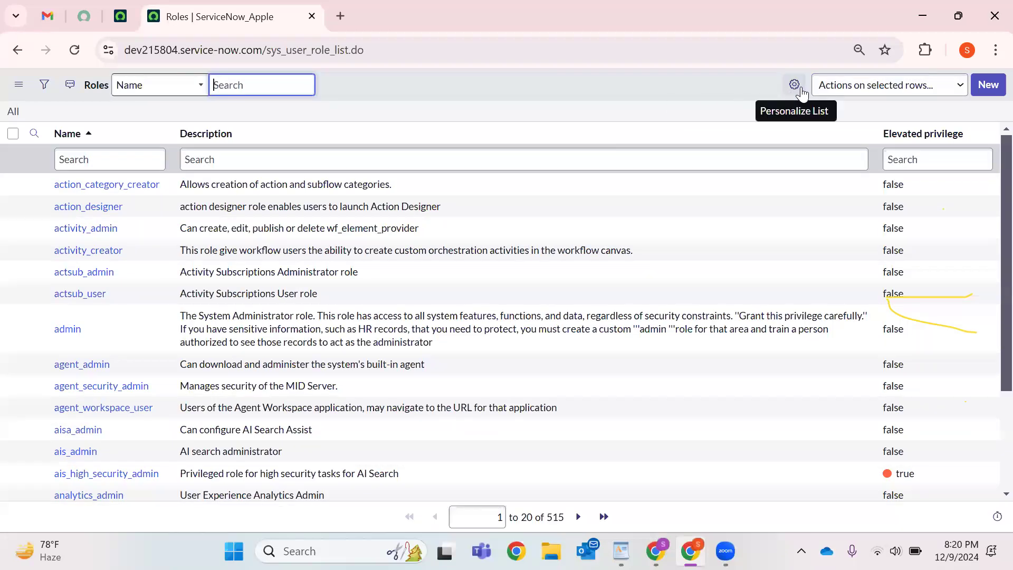
click(799, 89)
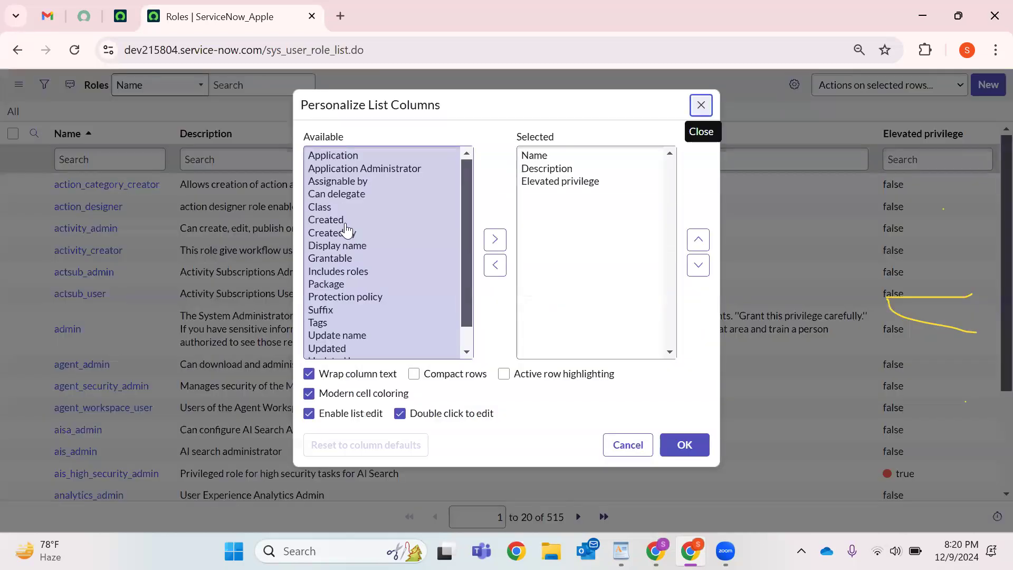
Move Created, Created by, Updated and Updated by into the Roles list's selected columns.
click(346, 224)
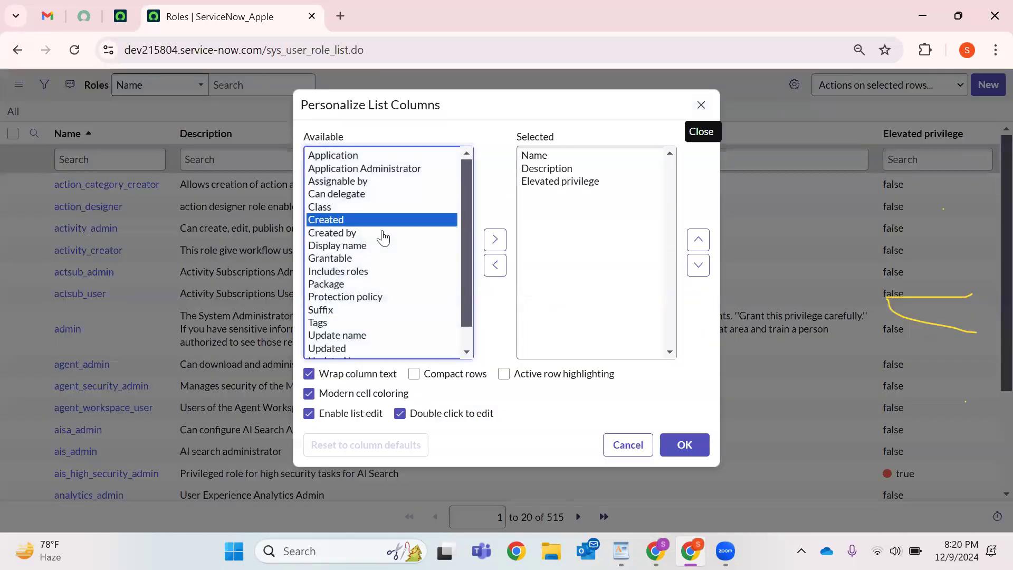
click(495, 239)
click(362, 226)
click(495, 239)
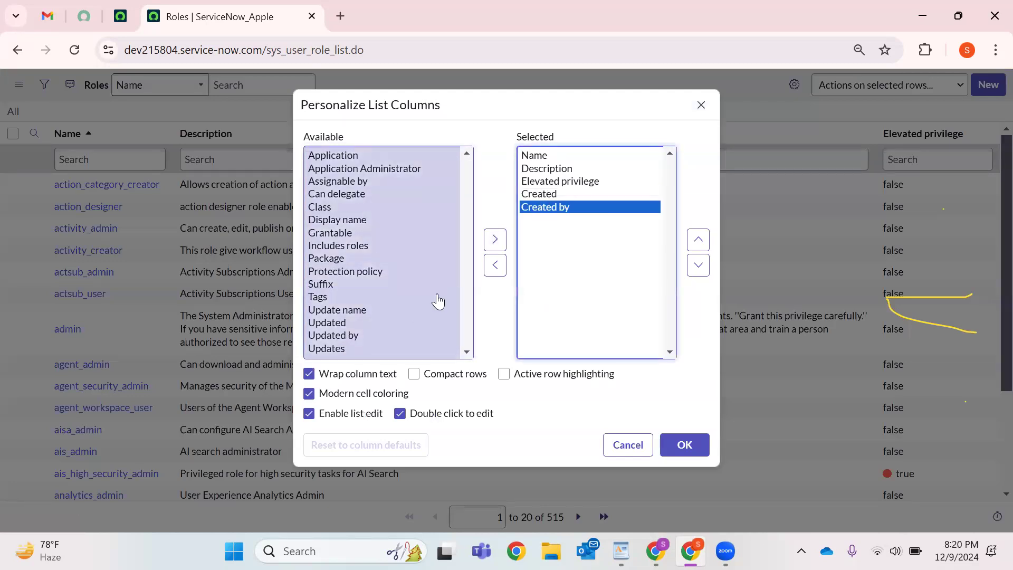
click(438, 323)
click(495, 240)
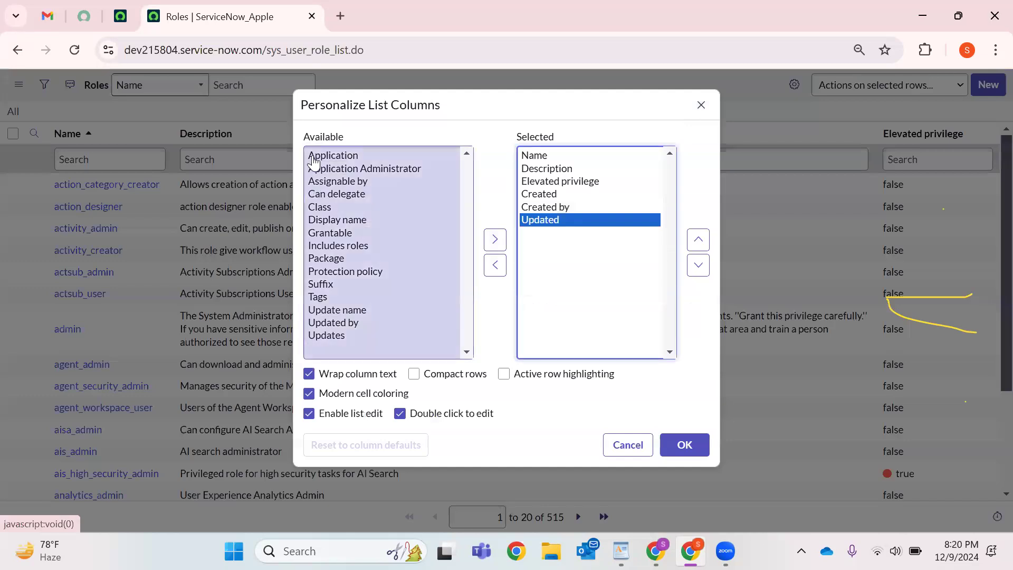
click(333, 322)
click(495, 240)
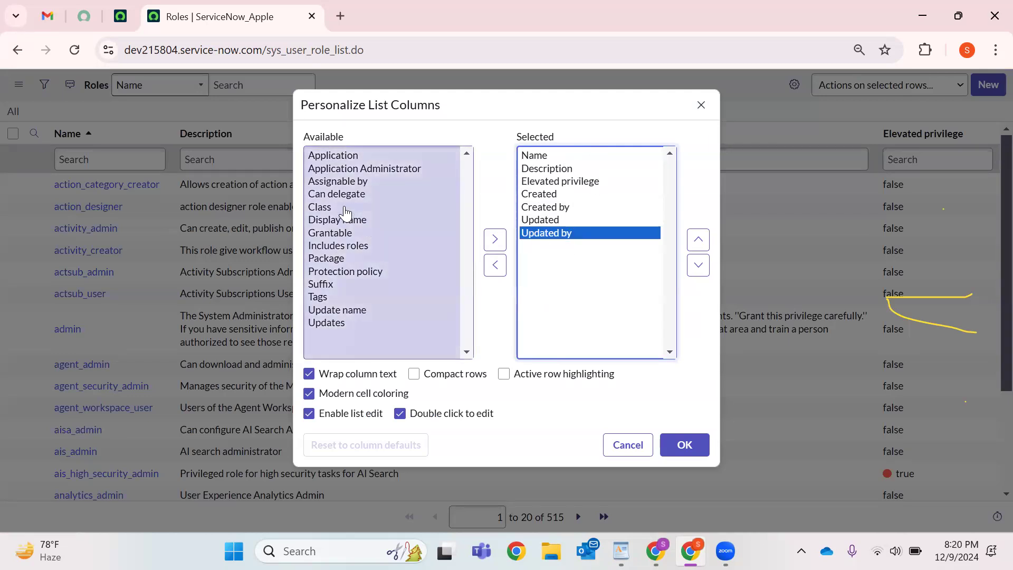
Select Class among available columns, then Name and Updated by among the chosen ones.
click(344, 208)
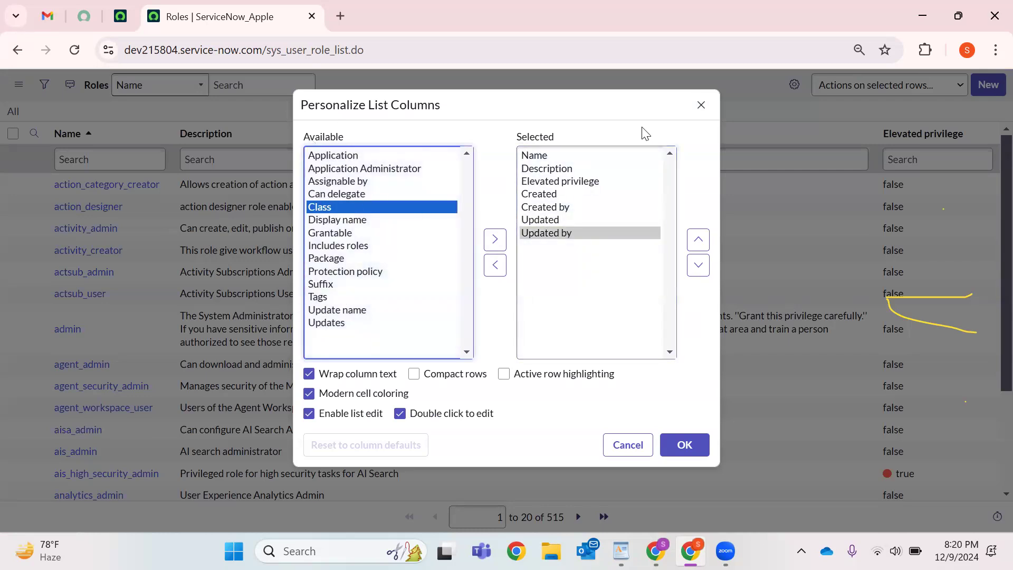
click(547, 156)
click(558, 235)
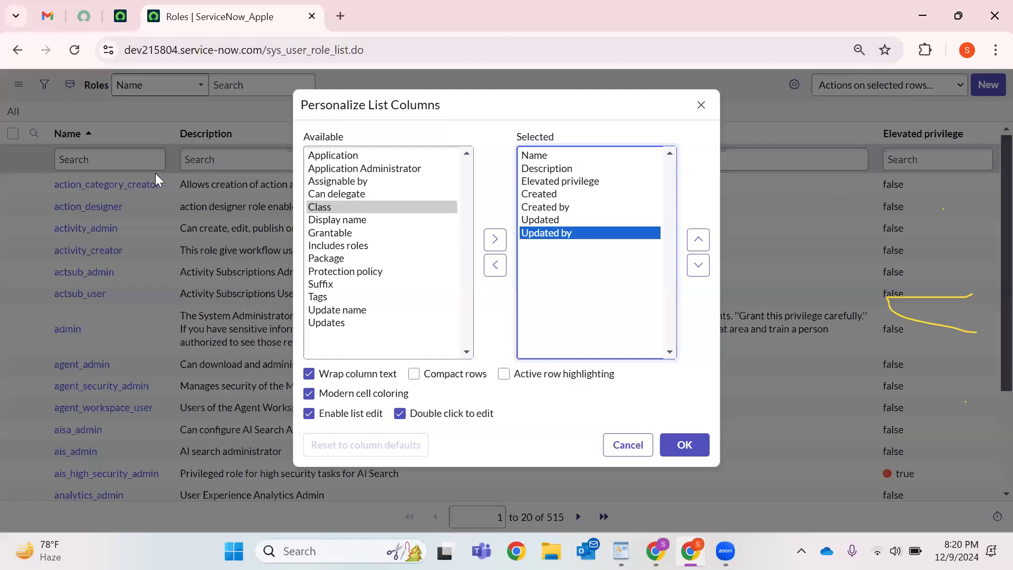
Apply the new columns and sort the Roles list by Created, newest first.
click(696, 456)
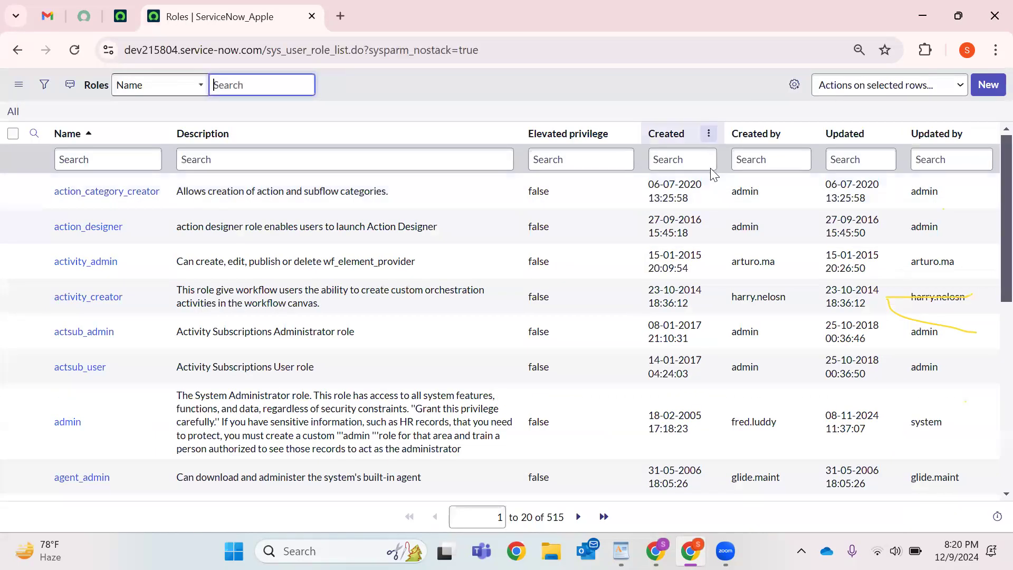
click(709, 133)
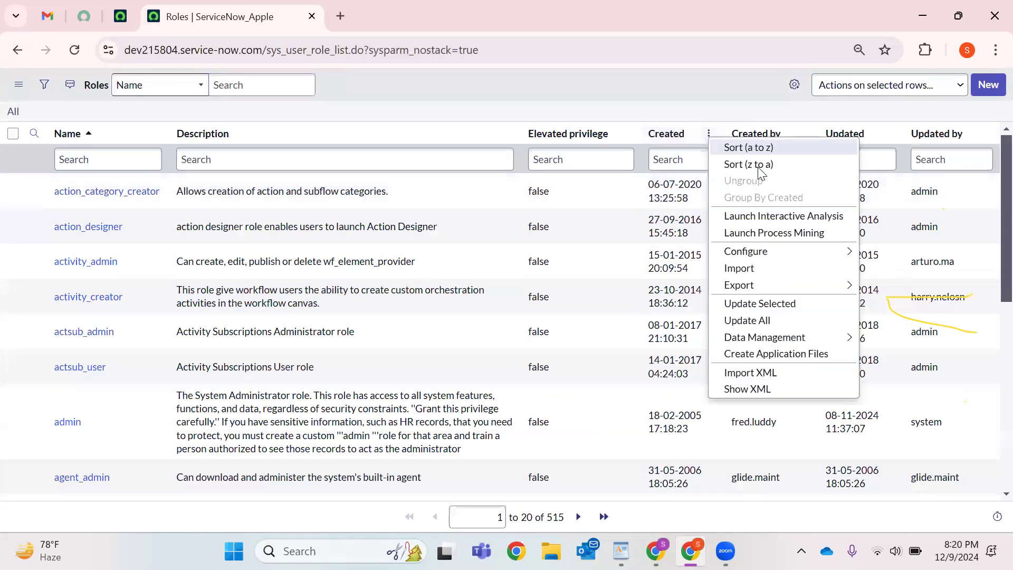
key(Escape)
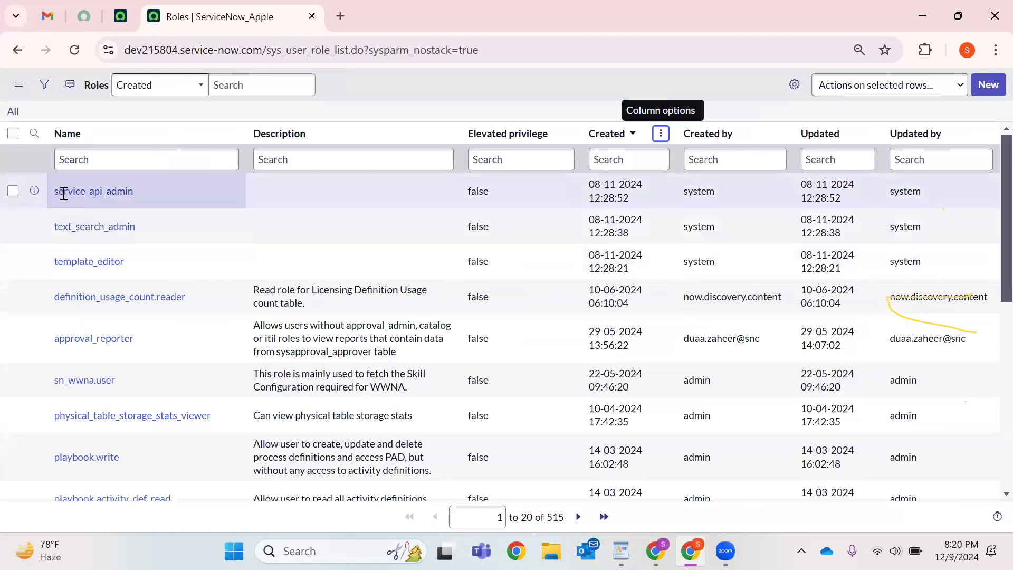
click(989, 87)
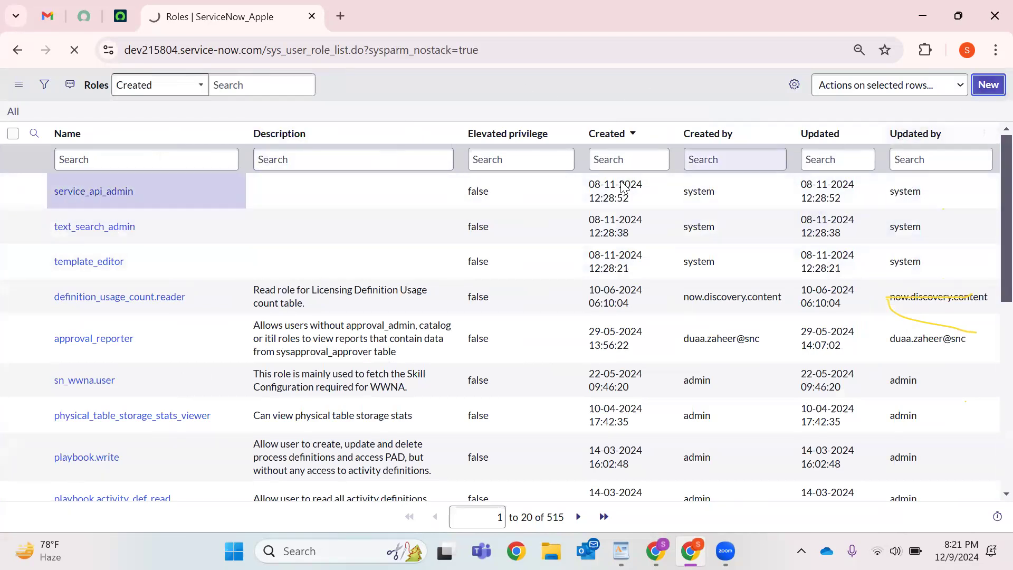
Name the new role survey_pro_admin and describe creating surveys, setting Survey Trigger conditions and managing surveys.
text(s)
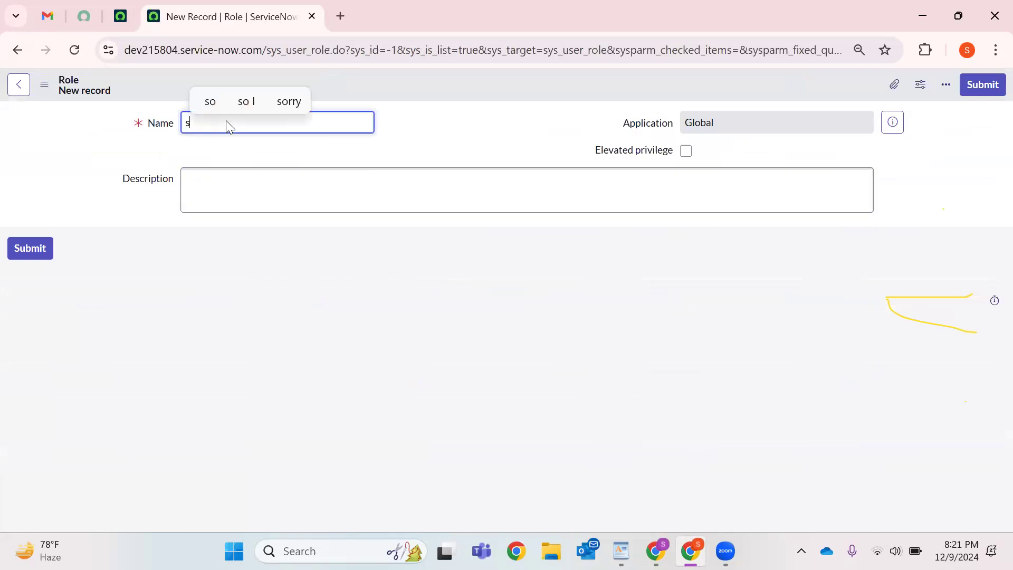
text(urvey)
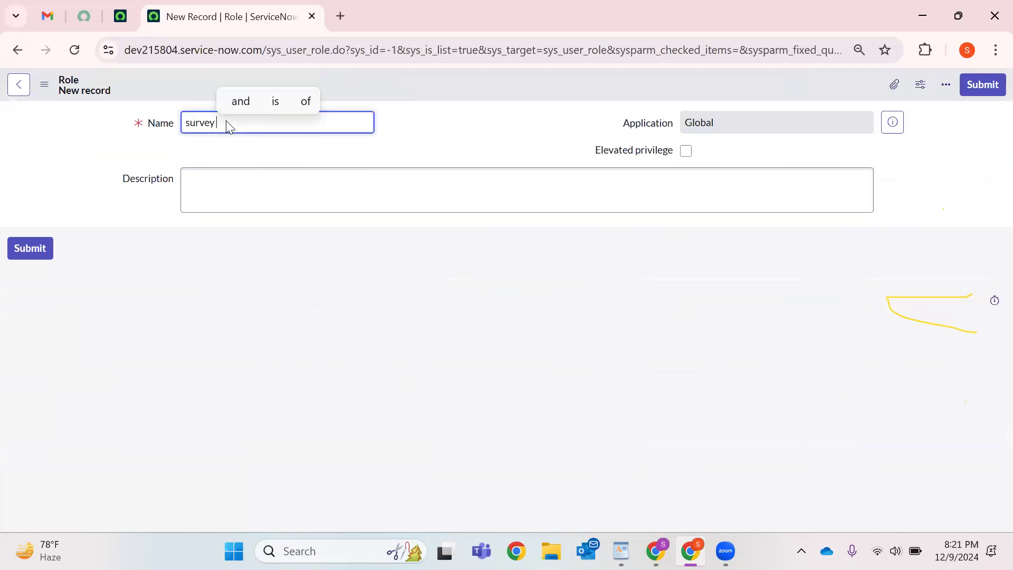
text(_pro_admin)
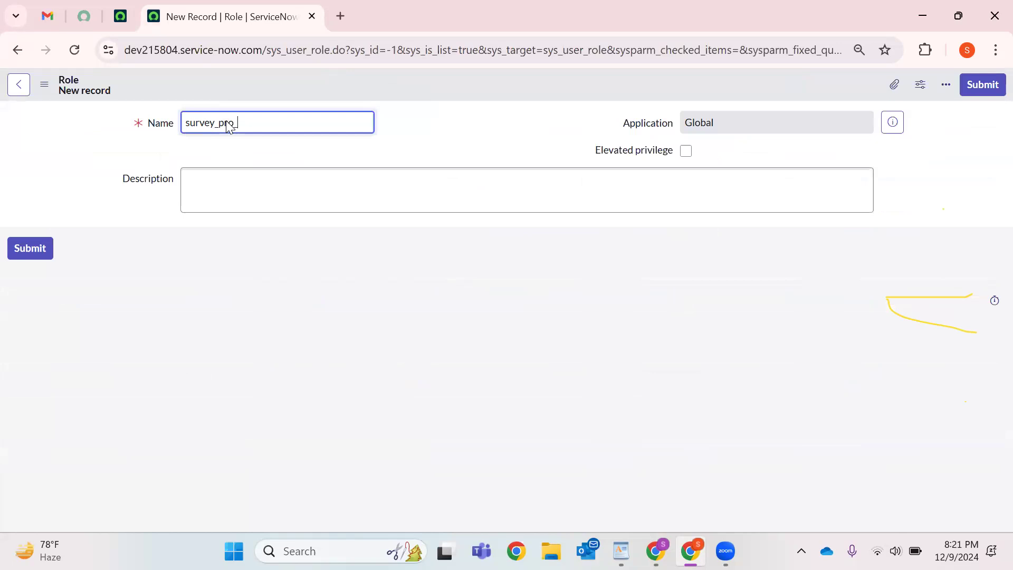
click(201, 181)
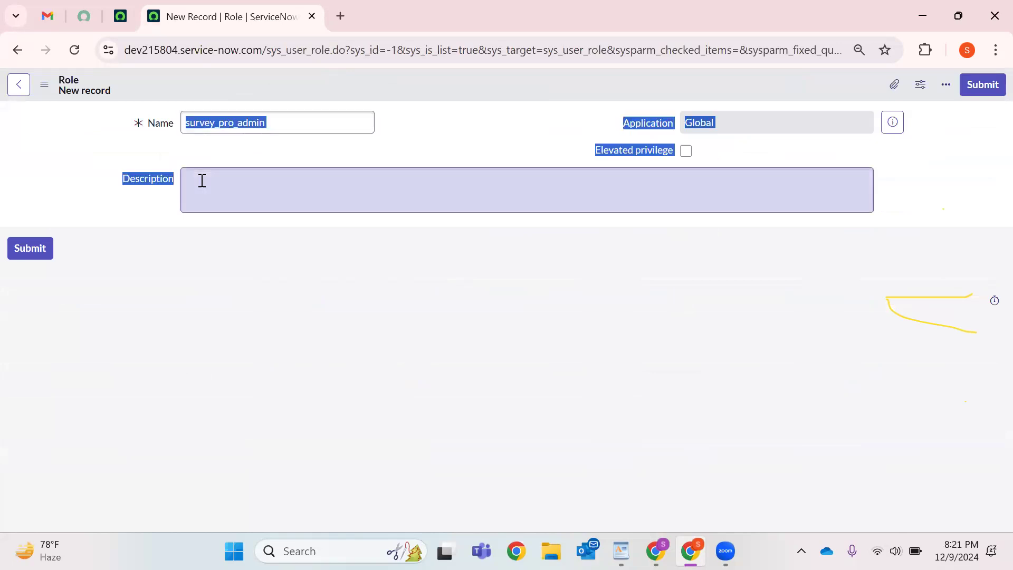
text(To Create)
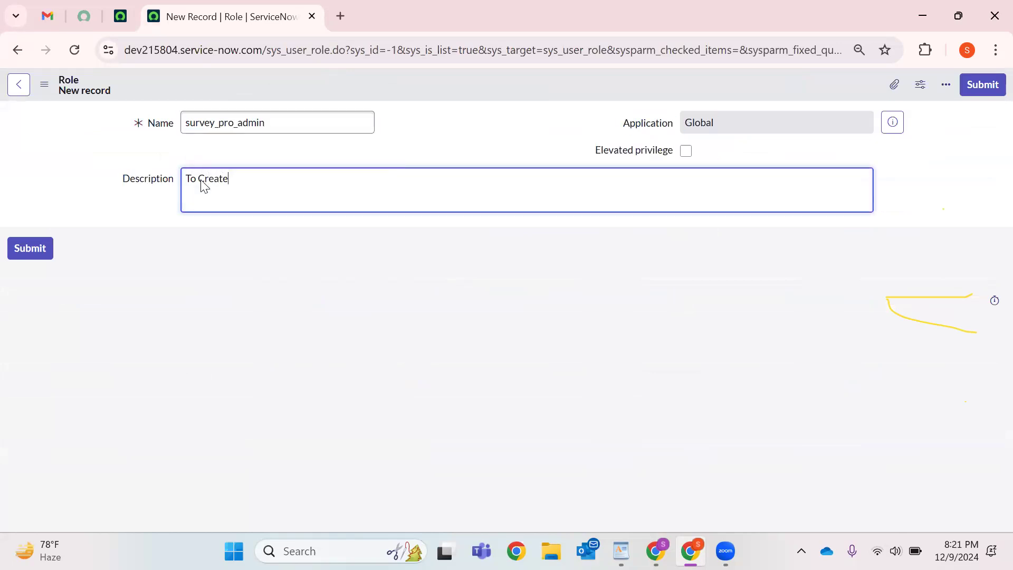
text( New S)
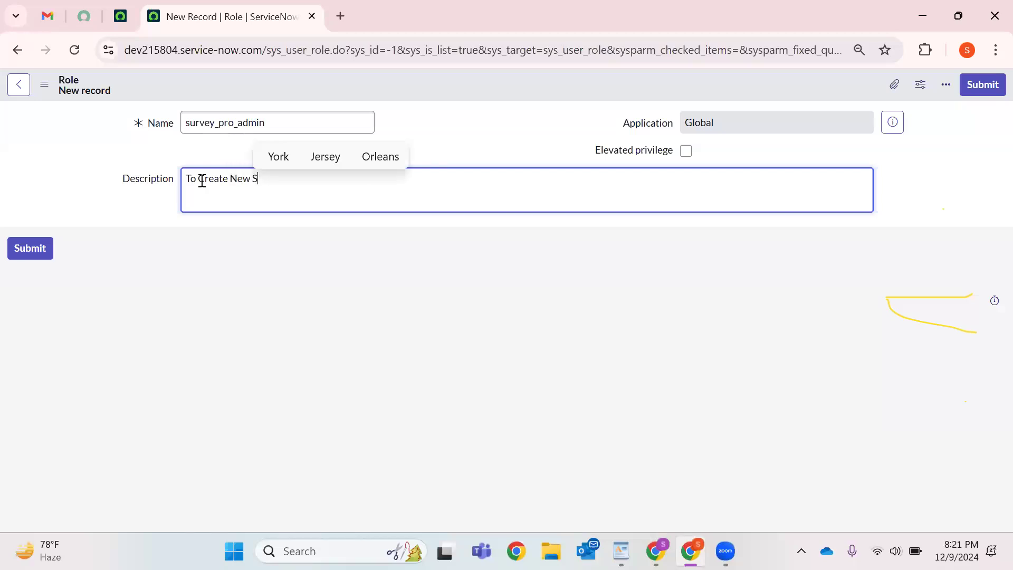
text(urvey)
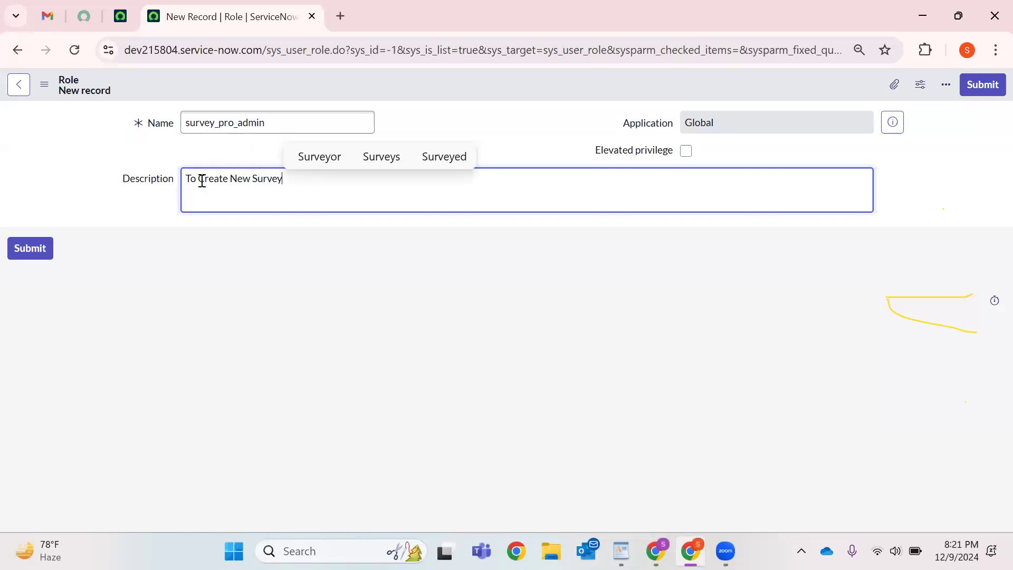
text( and to Trigge)
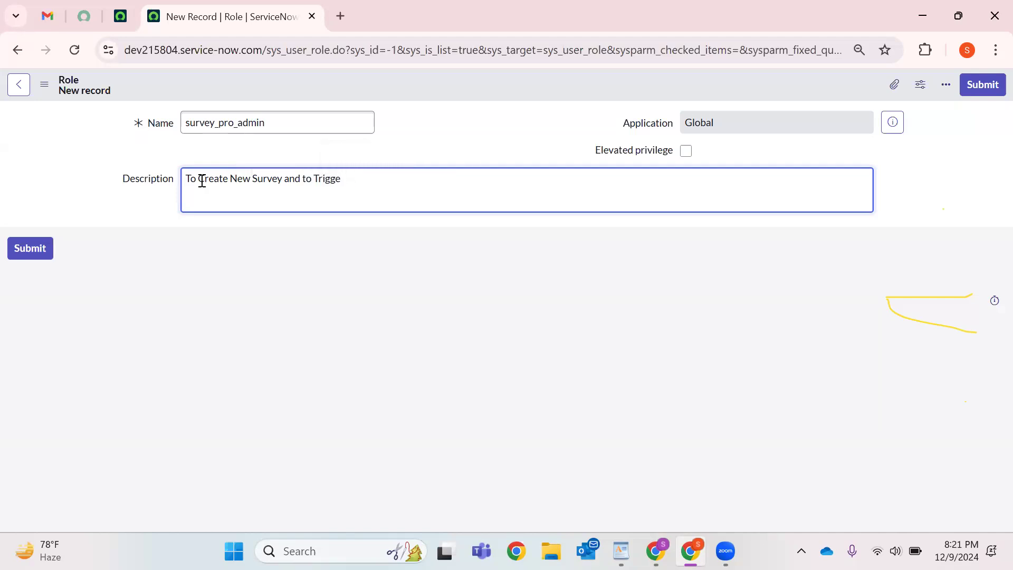
text(r  th)
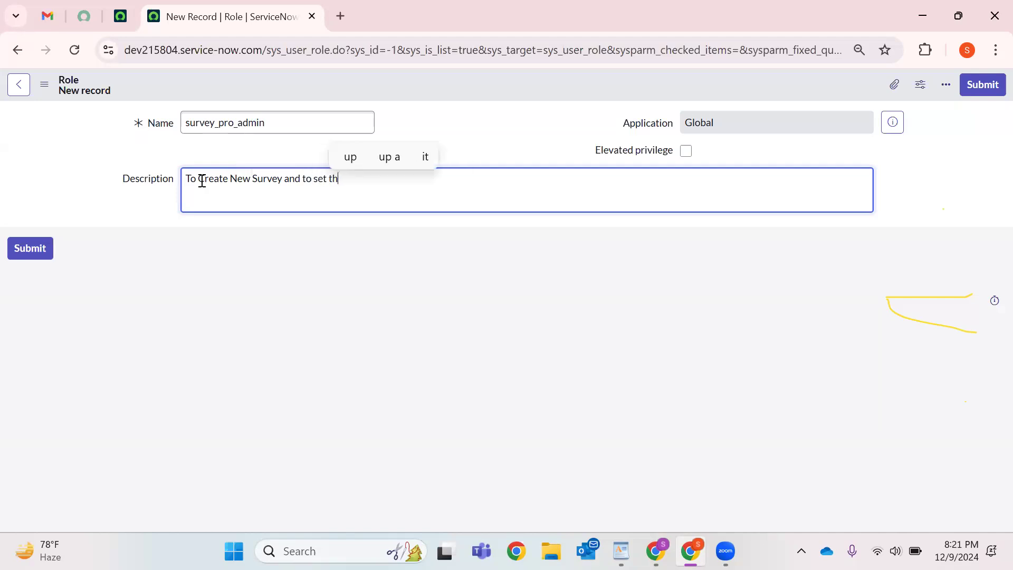
text(e Survey )
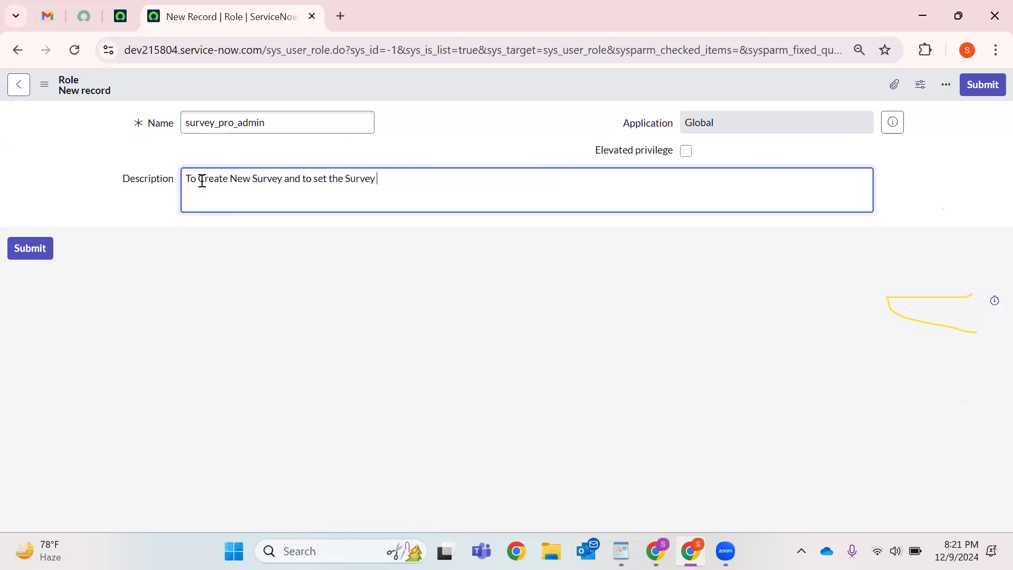
text(Trigger con)
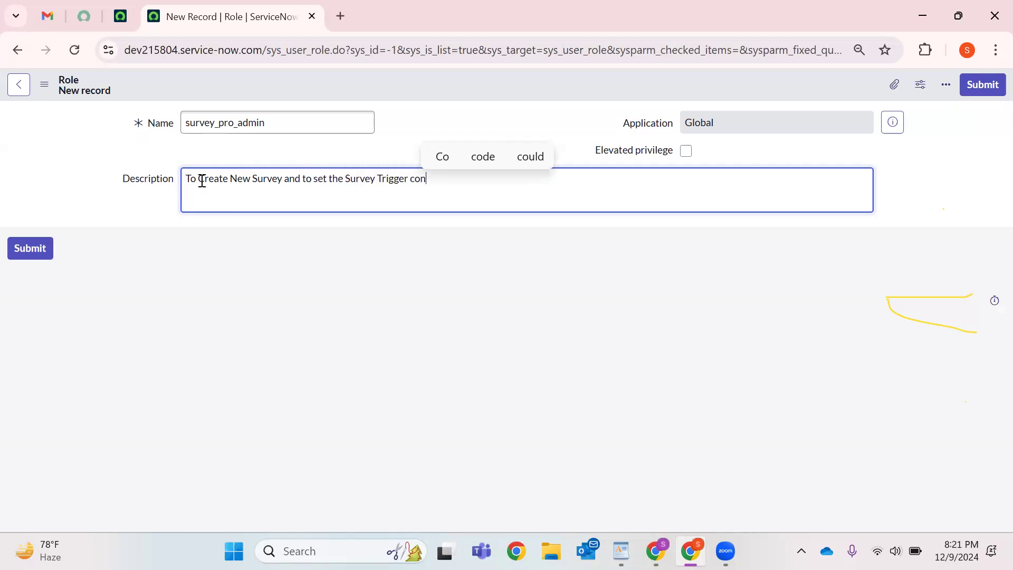
text(ditions, To Mana)
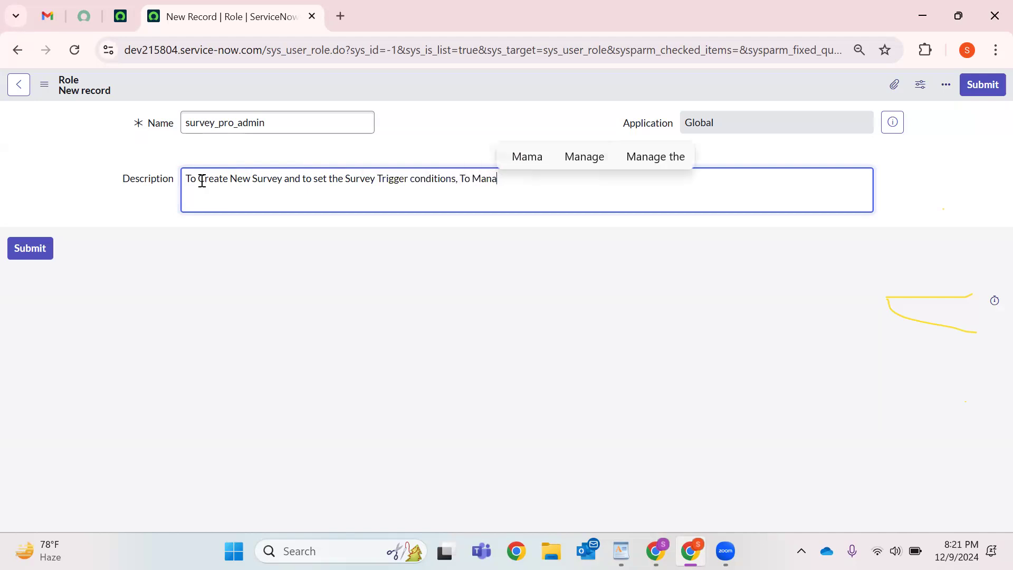
text(ge the S)
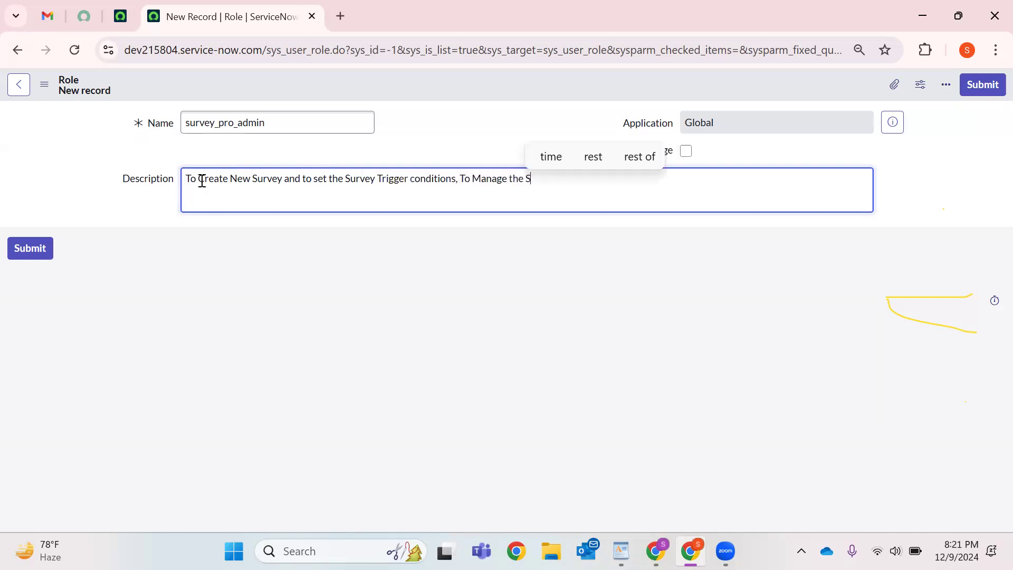
text(urvey's e)
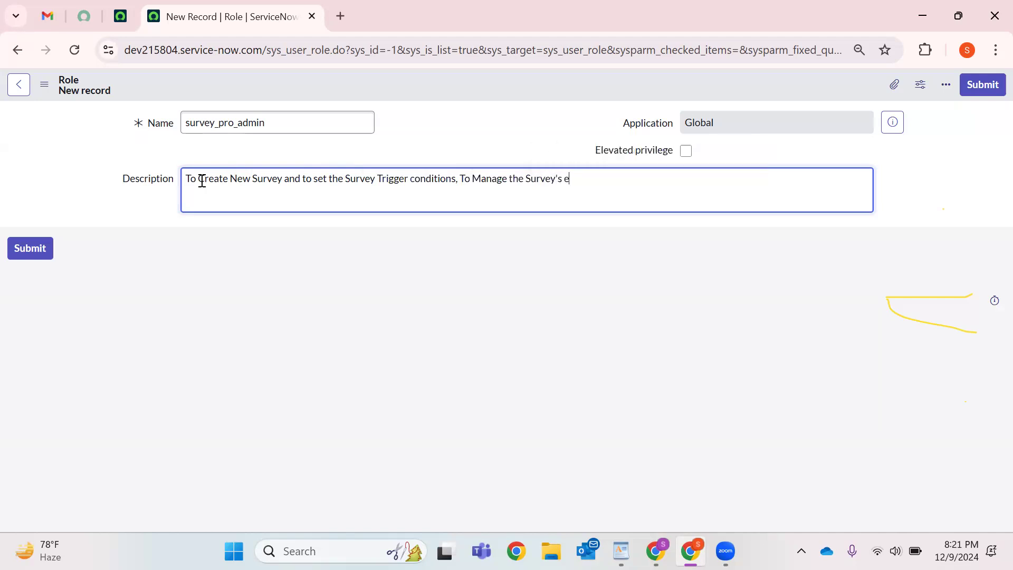
text(tc.)
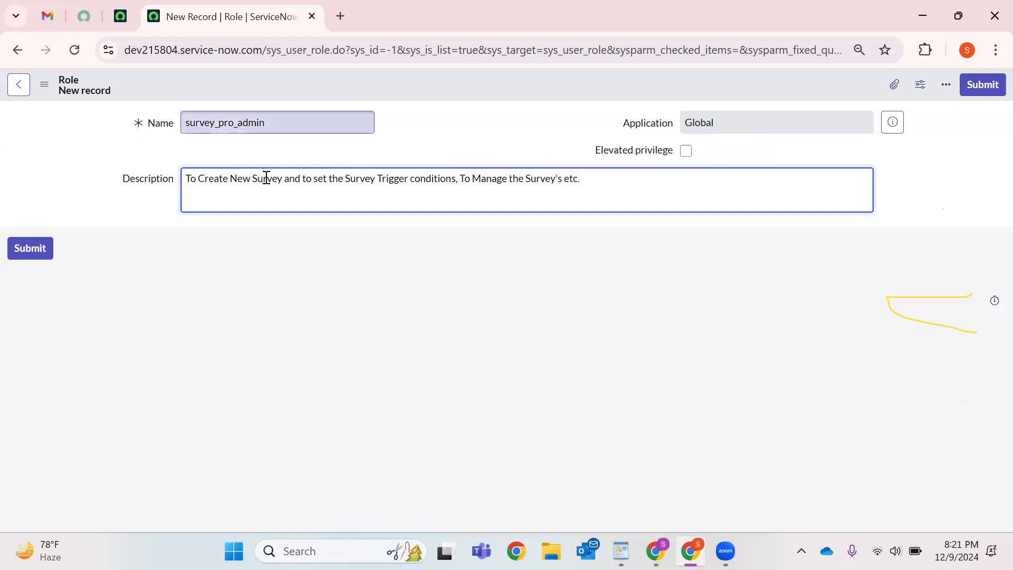
key(ctrl+a)
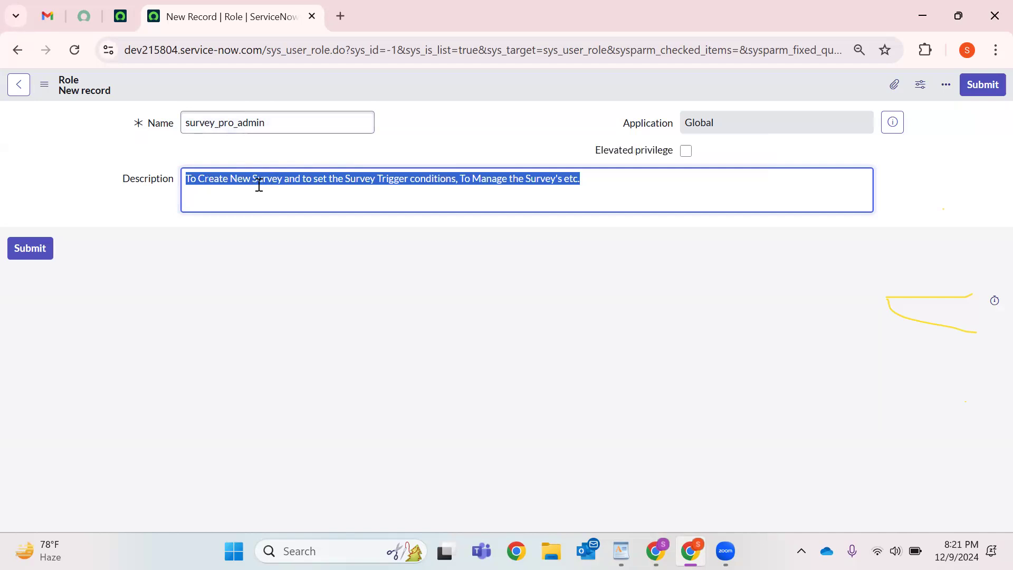
right_click(426, 86)
Save the survey_pro_admin role and select its sys_id, name and description for review.
click(453, 97)
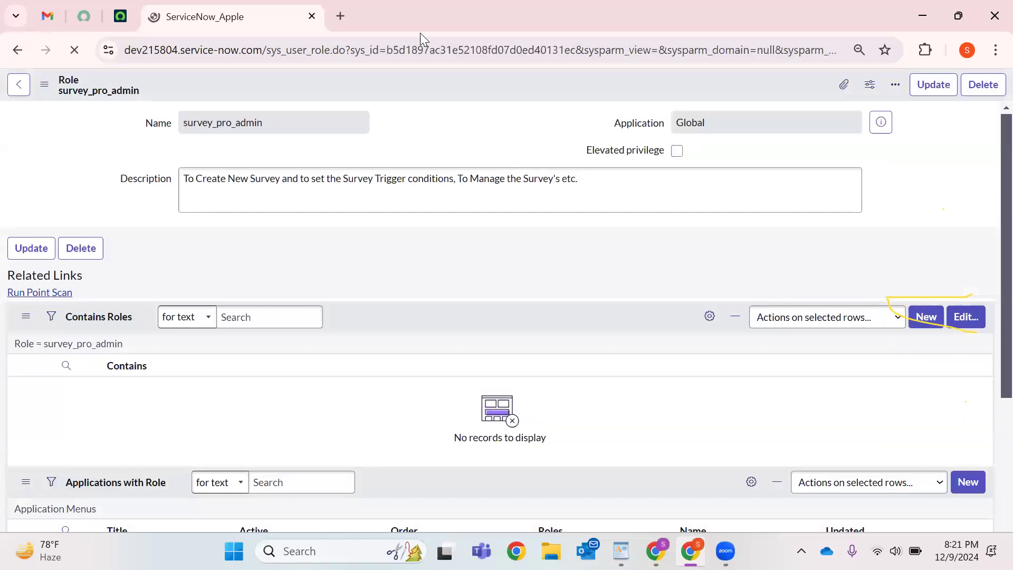
double_click(414, 50)
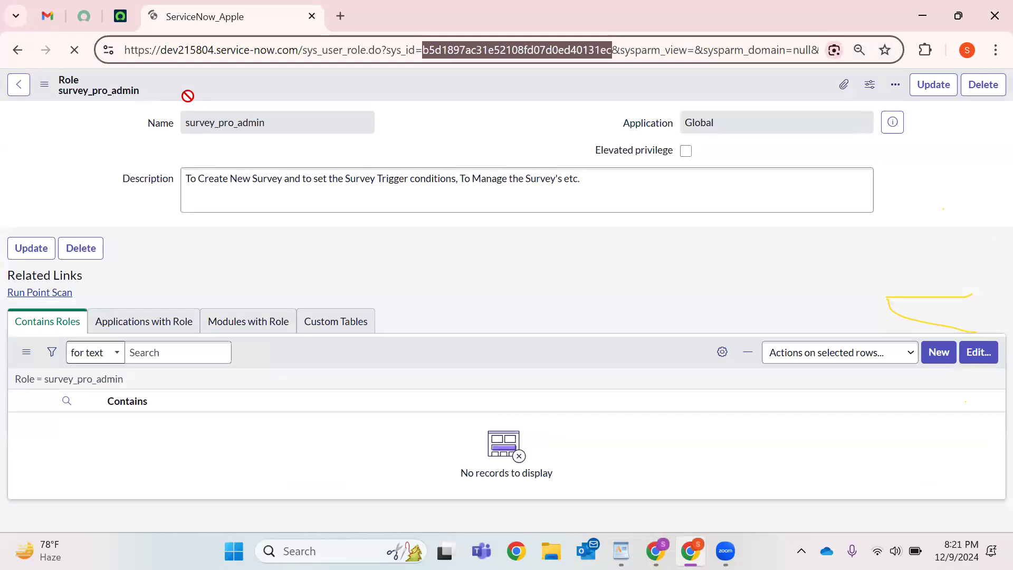
double_click(250, 123)
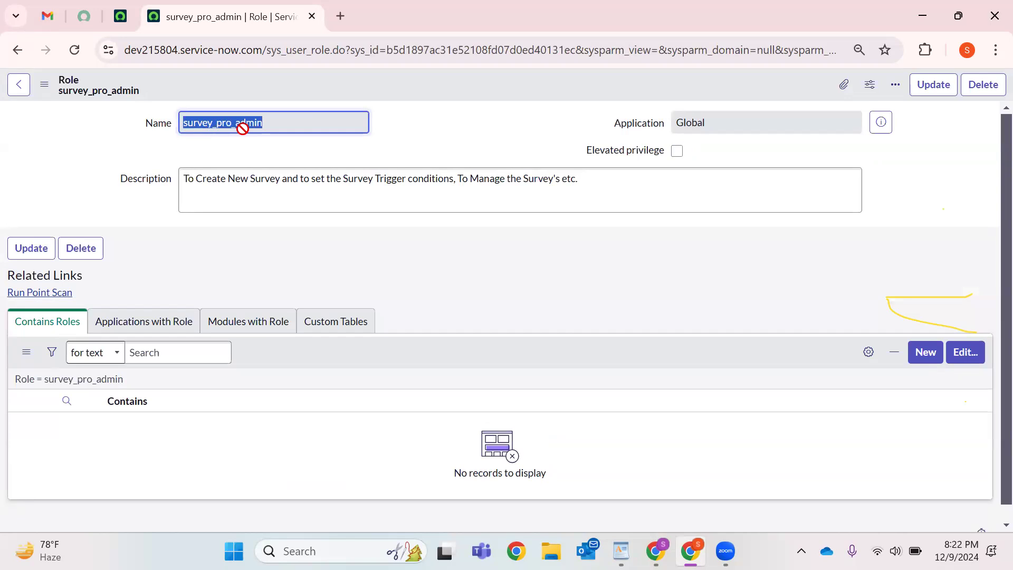
double_click(301, 179)
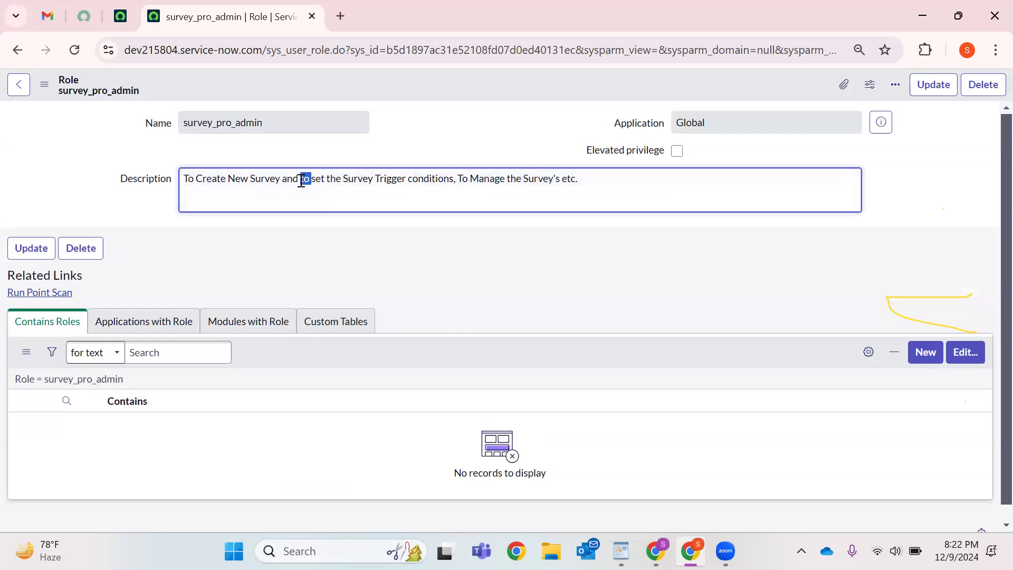
triple_click(301, 180)
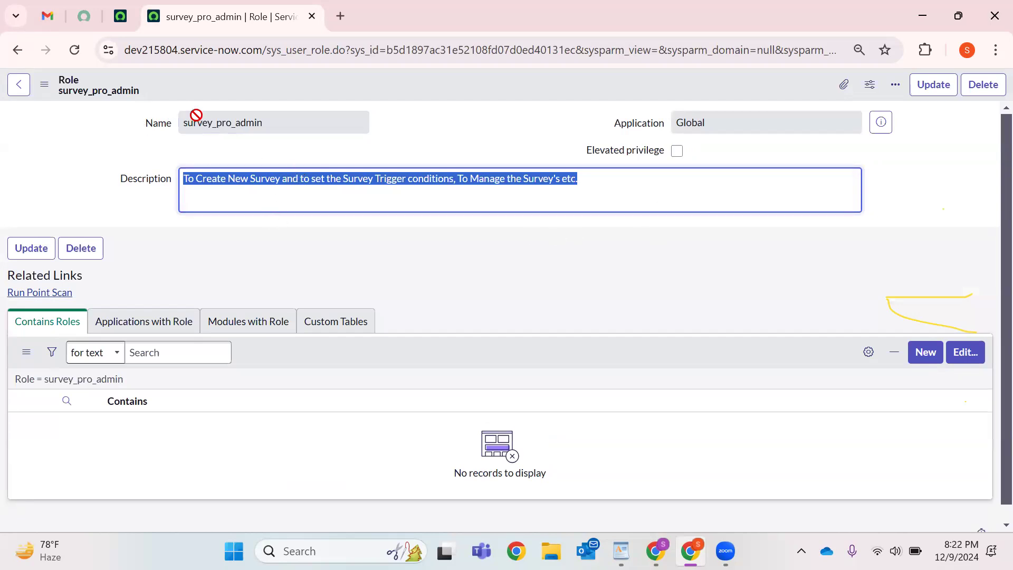
Reselect the role name, then switch to the Creator Studio tab and open the all-applications menu.
double_click(273, 117)
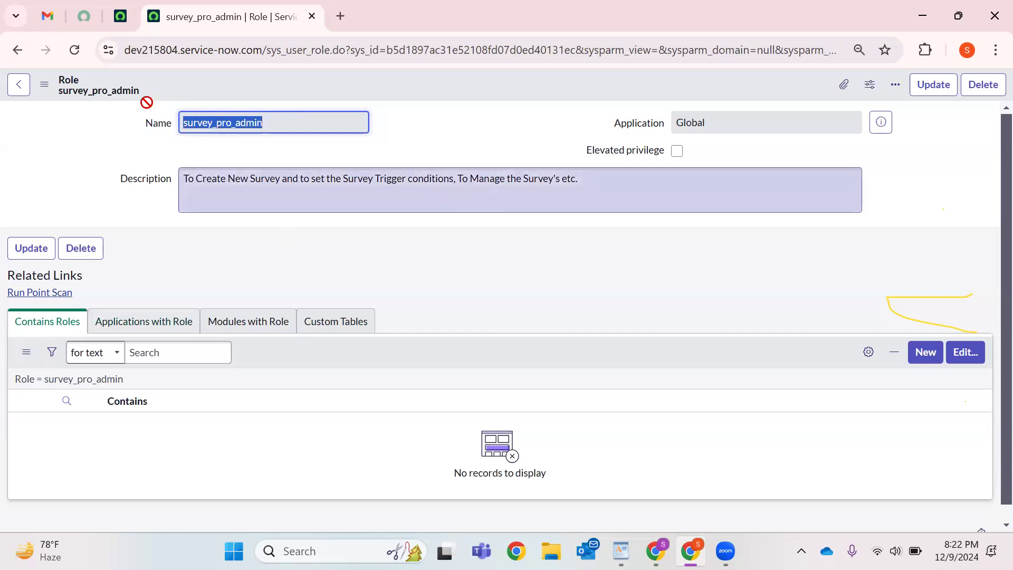
key(ctrl+shift+Tab)
click(79, 96)
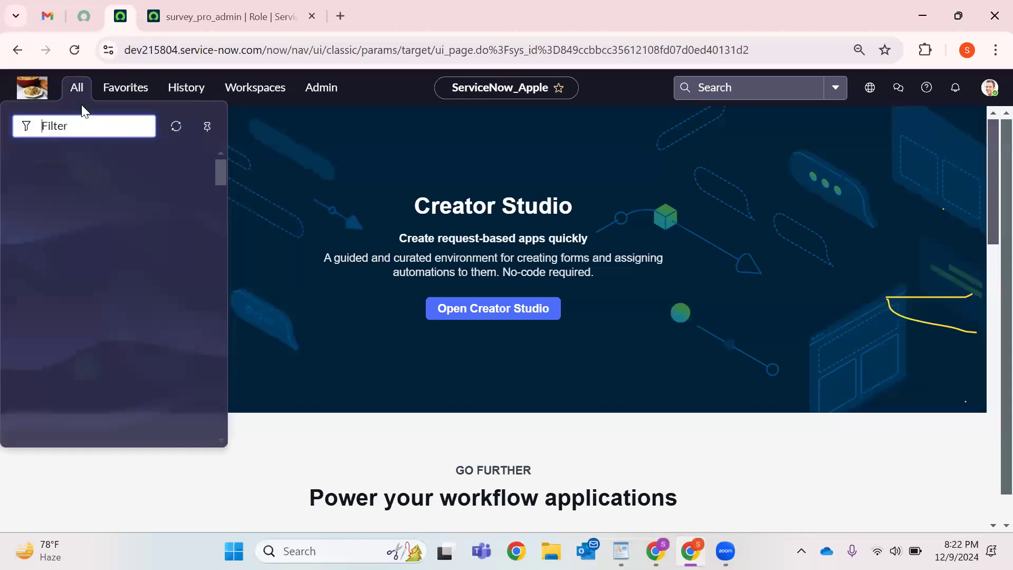
Open the Users list from History in a new browser tab and switch to it.
click(194, 91)
scroll(120, 222, down, 3)
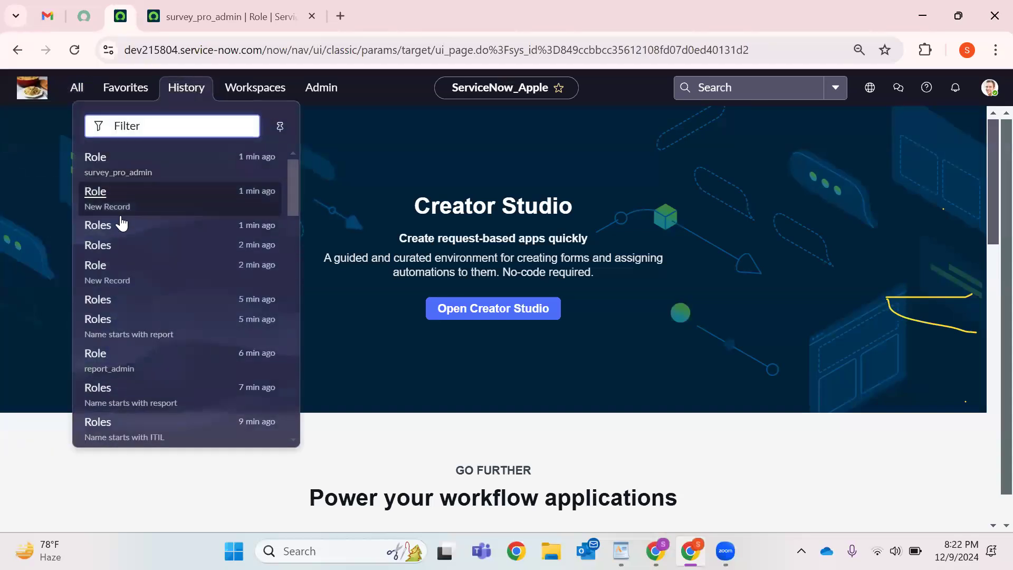
scroll(124, 253, down, 2)
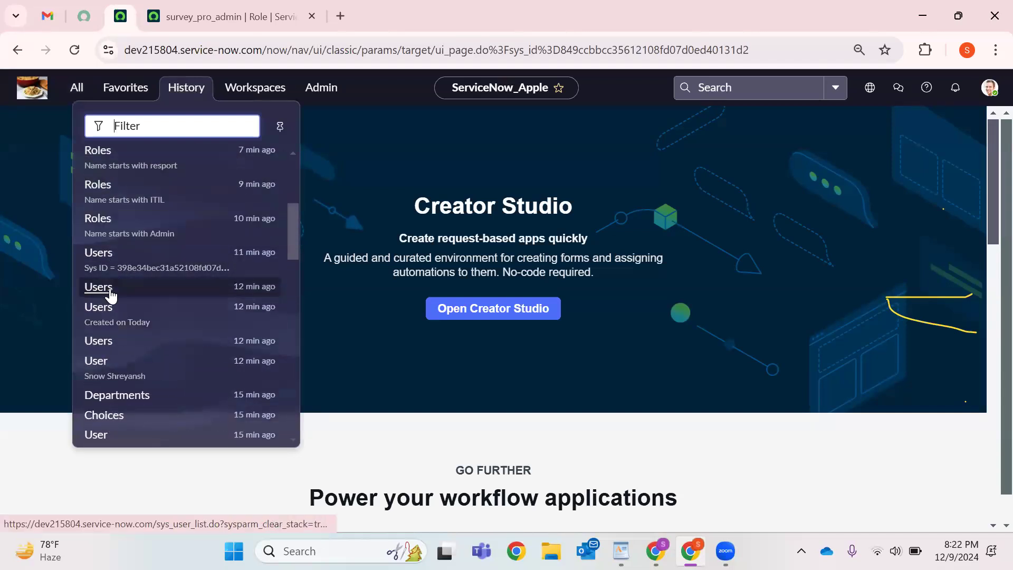
right_click(110, 293)
click(163, 310)
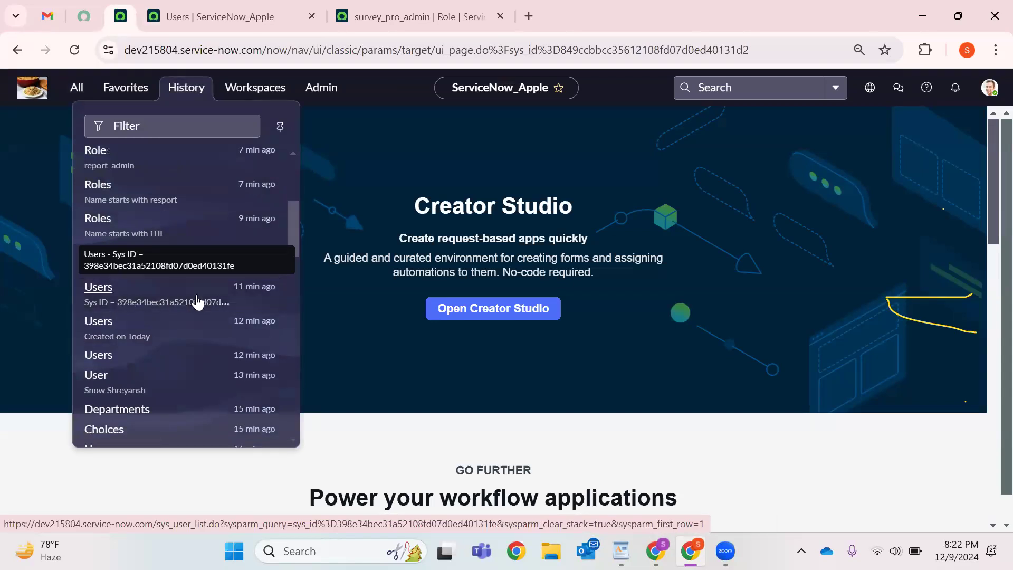
key(ctrl+Tab)
right_click(95, 198)
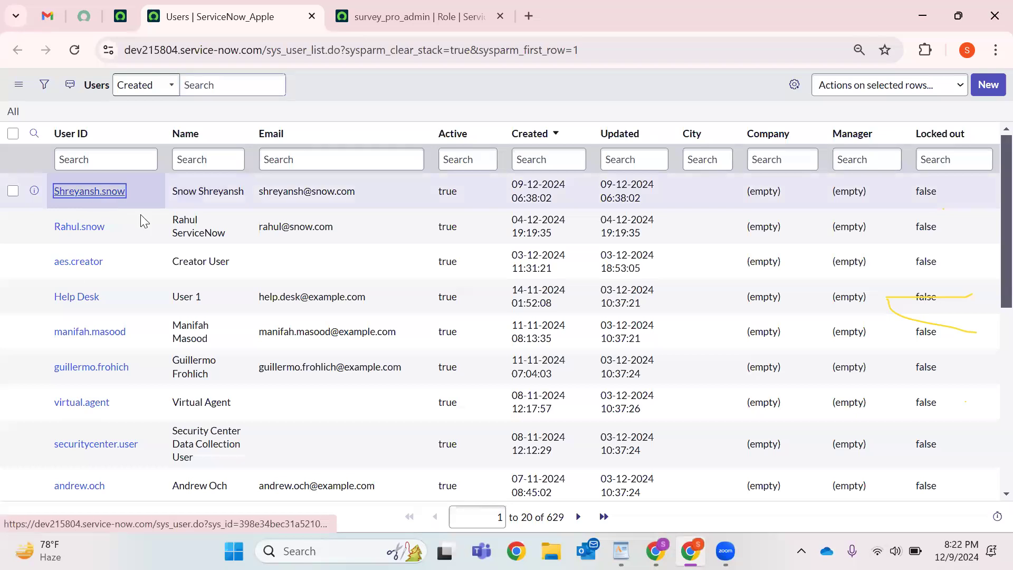
Open the newest user's record in a new tab and scroll to its empty Roles list.
click(140, 213)
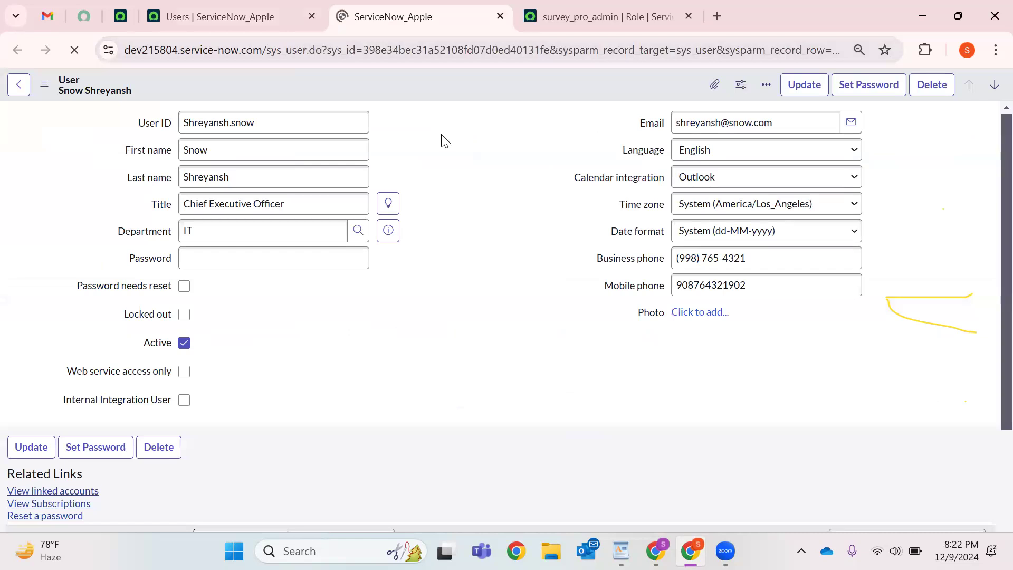
scroll(447, 145, down, 3)
scroll(449, 147, down, 1)
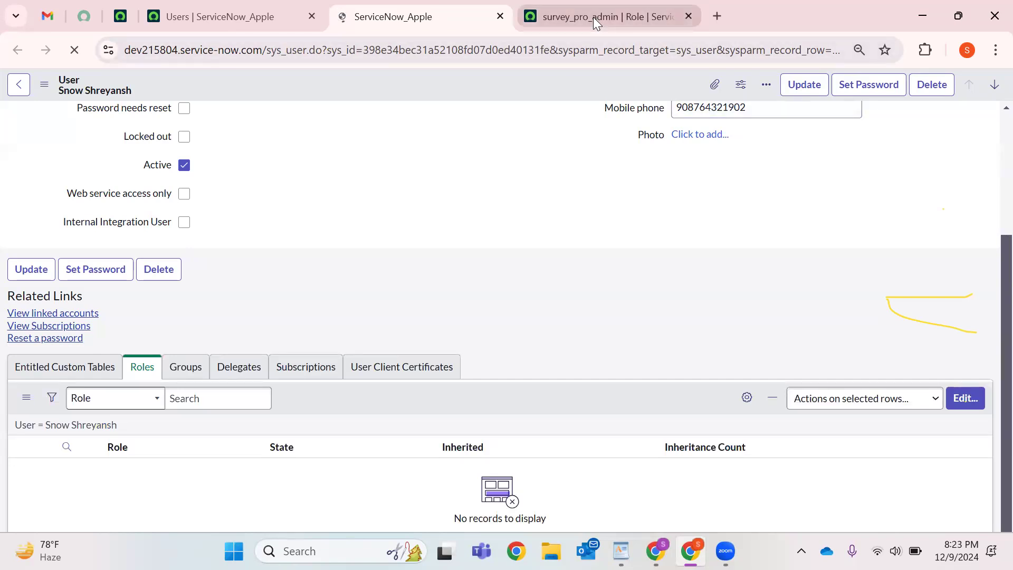
scroll(236, 303, down, 4)
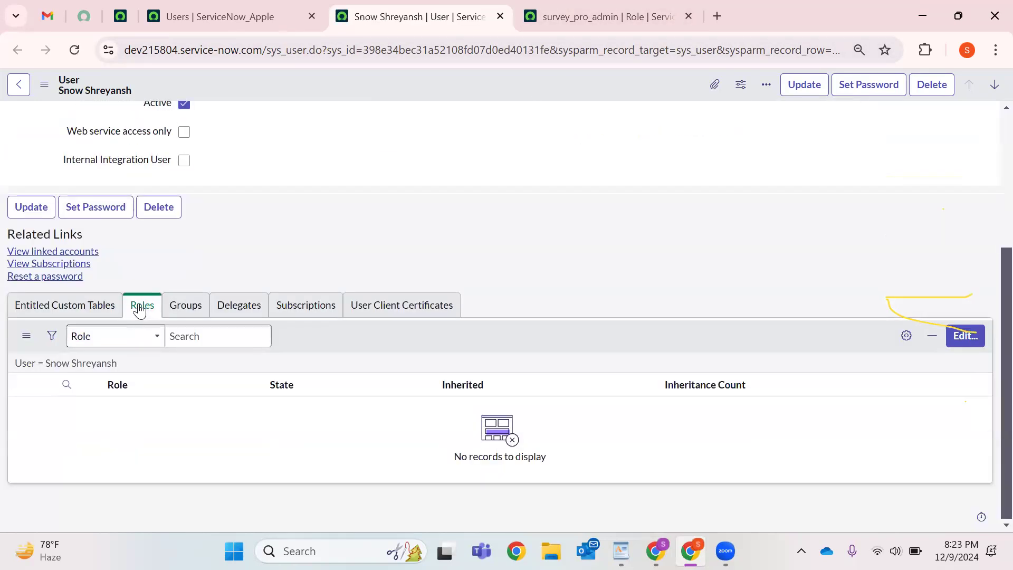
scroll(473, 267, up, 4)
scroll(739, 317, down, 4)
Assign survey_pro_admin to the new user through the Roles Edit list and save.
click(965, 336)
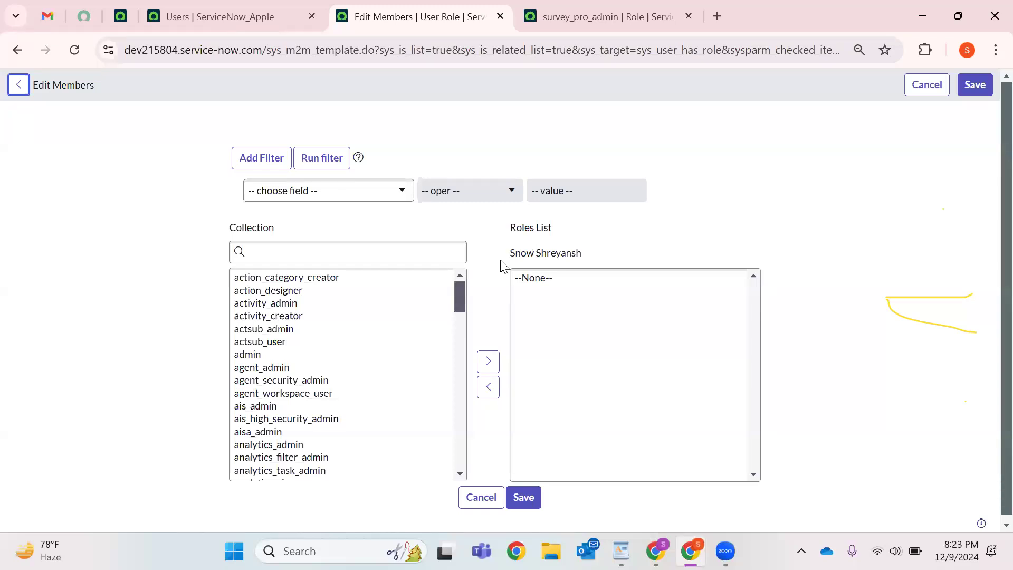
click(296, 257)
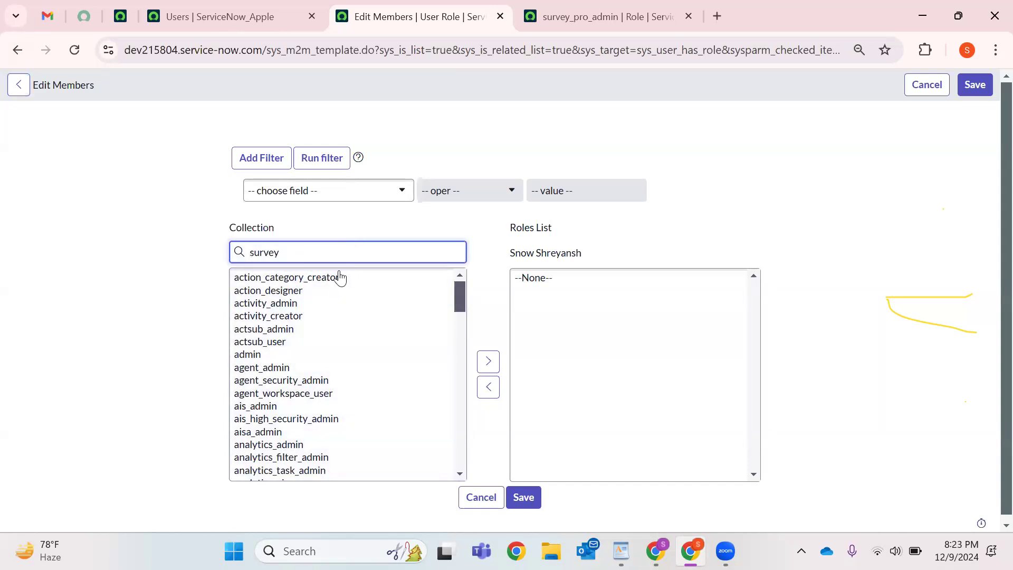
click(283, 305)
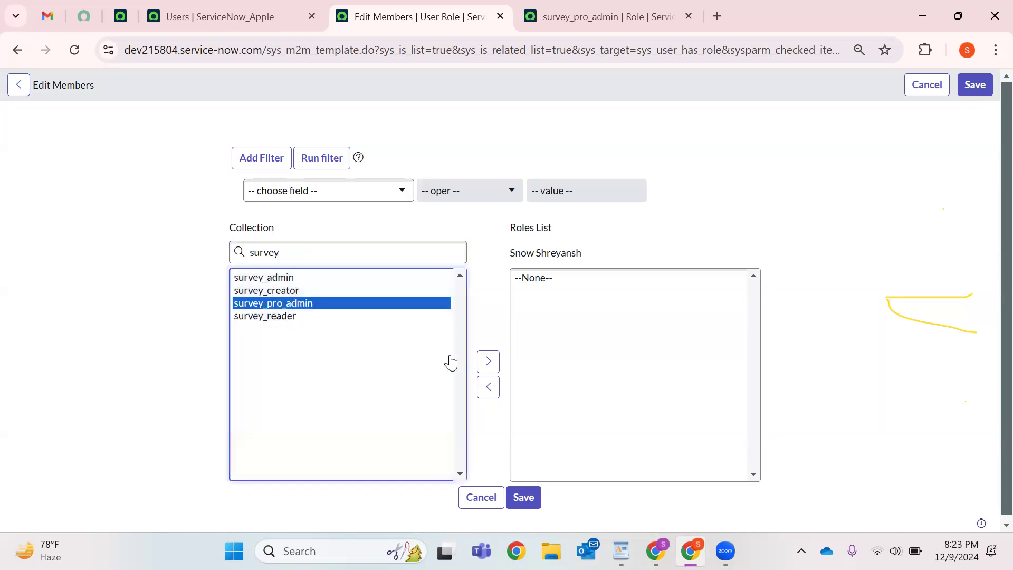
click(489, 361)
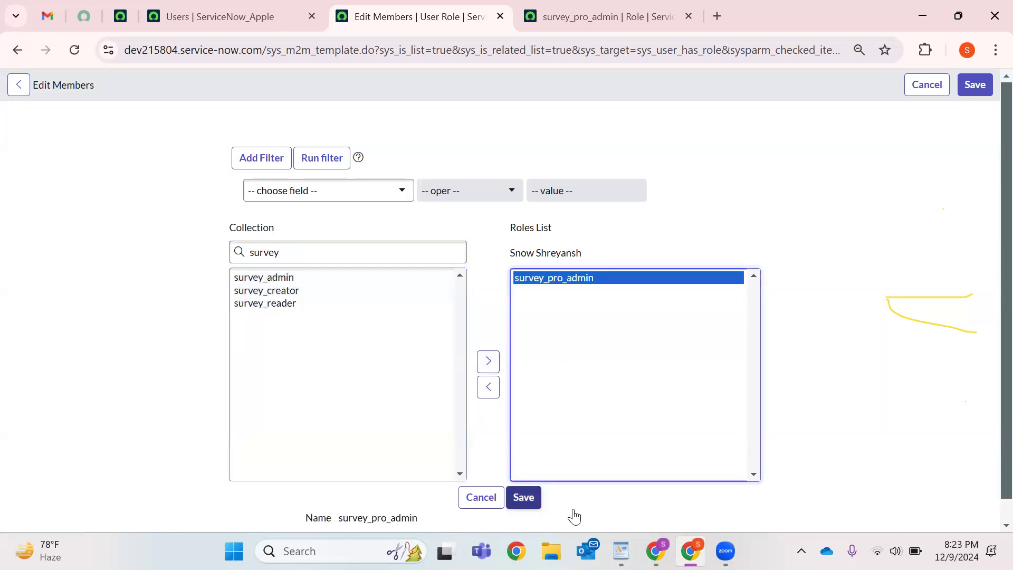
click(525, 498)
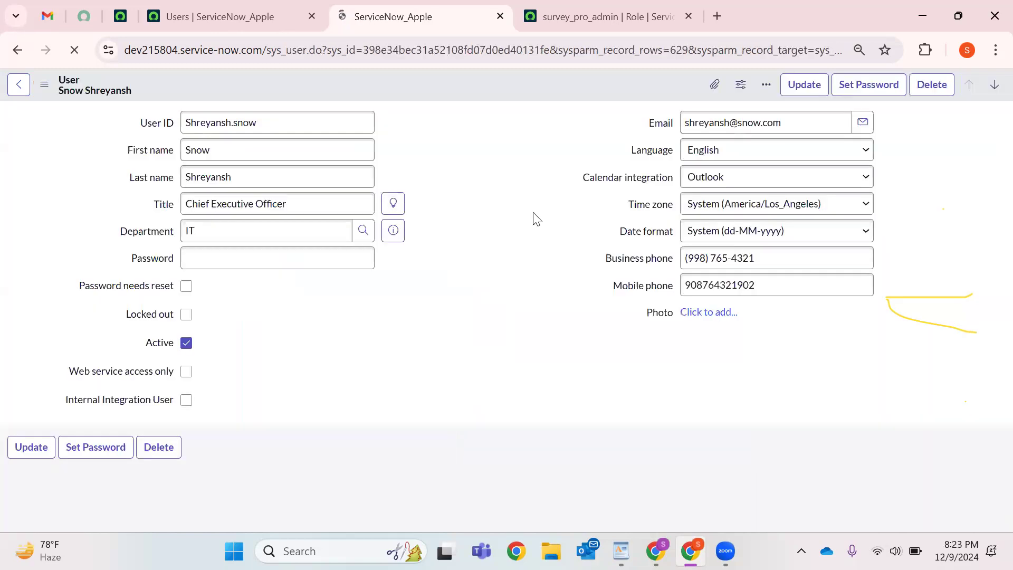
Reload the user record to check its roles, then return to the survey_pro_admin role tab.
scroll(465, 219, down, 3)
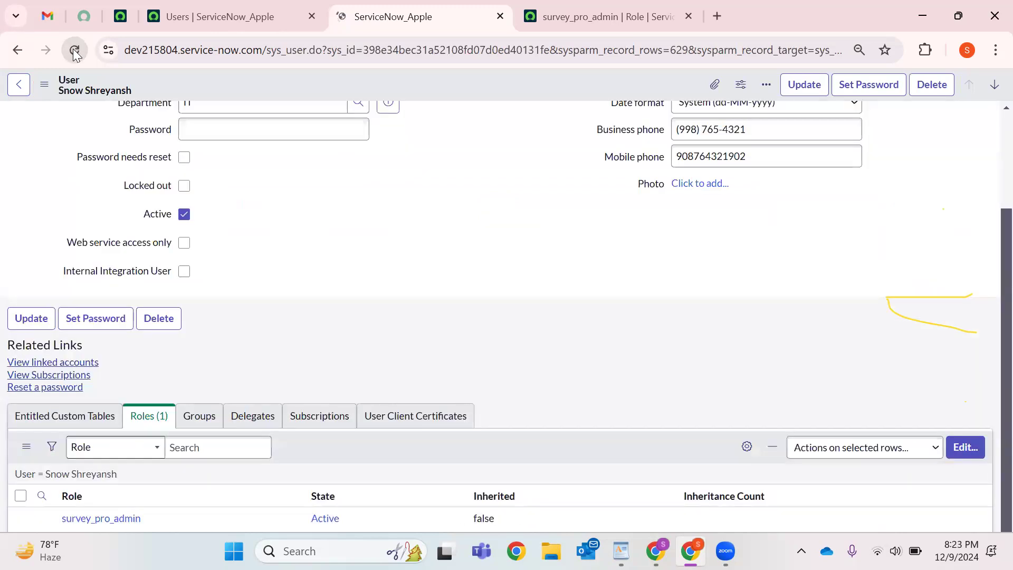
click(74, 51)
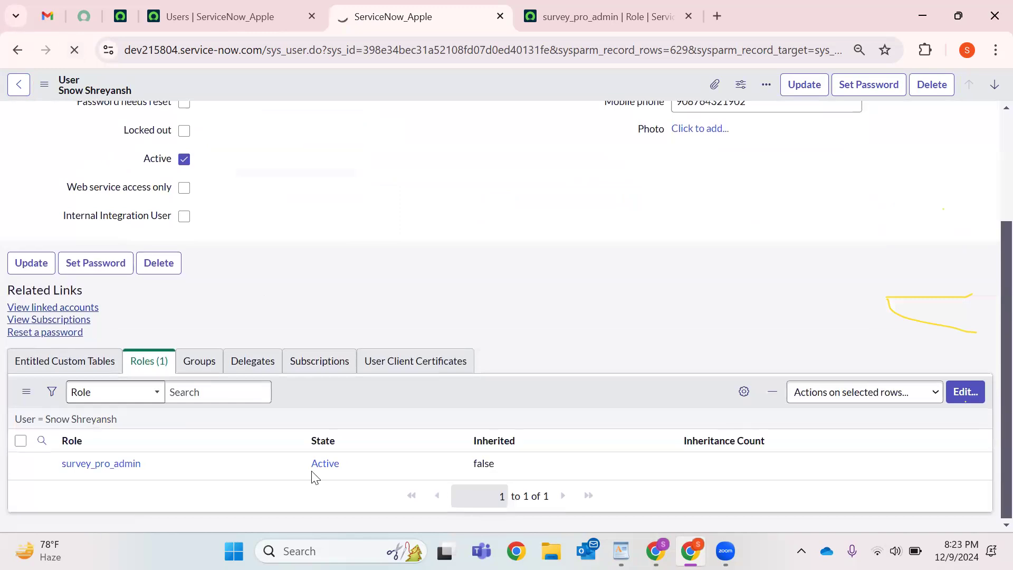
scroll(152, 297, down, 3)
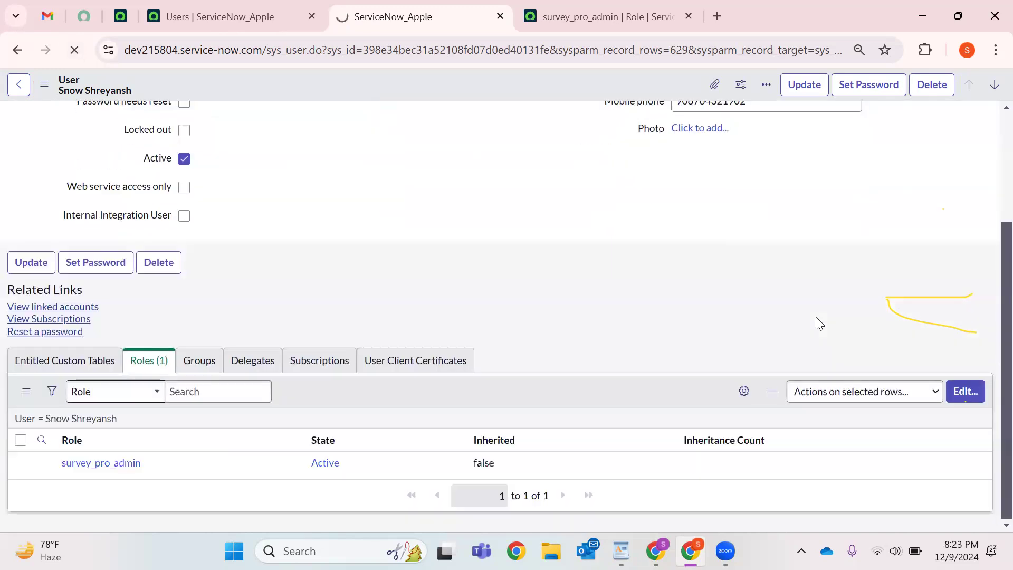
click(607, 17)
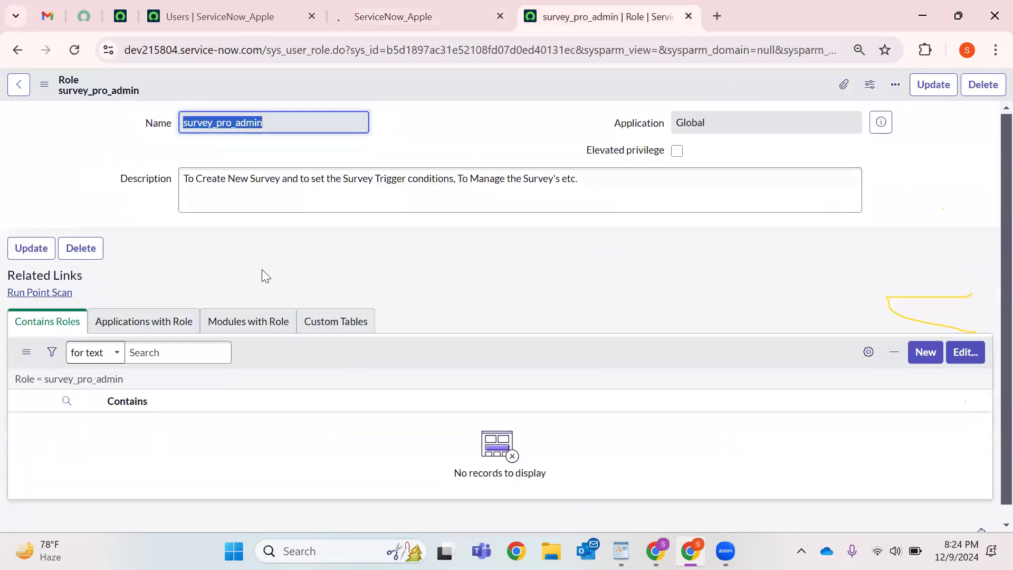
click(265, 276)
click(384, 283)
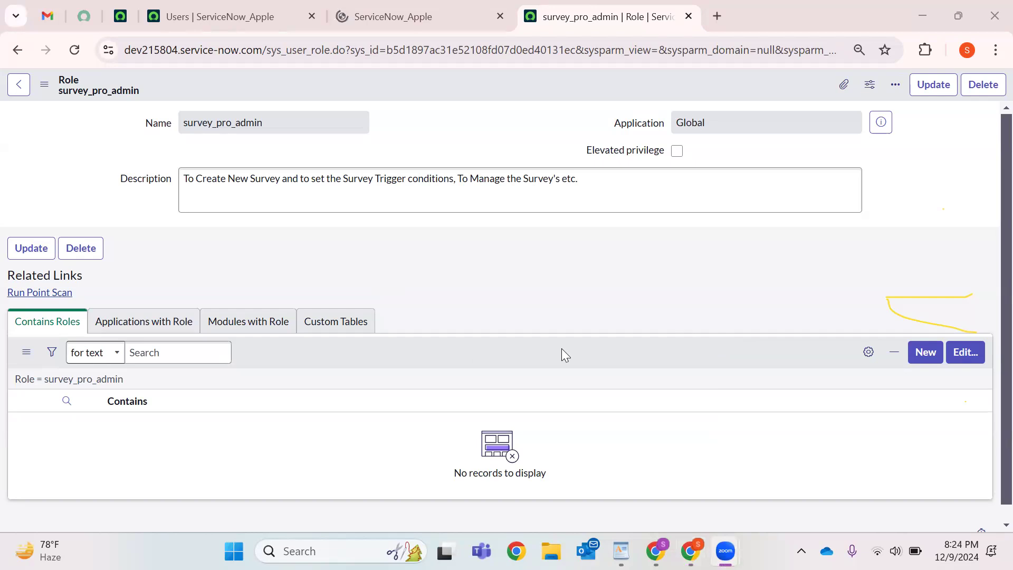
Filter on 'surve', add survey_admin, survey_creator and survey_reader to Contains Roles, and save.
click(964, 361)
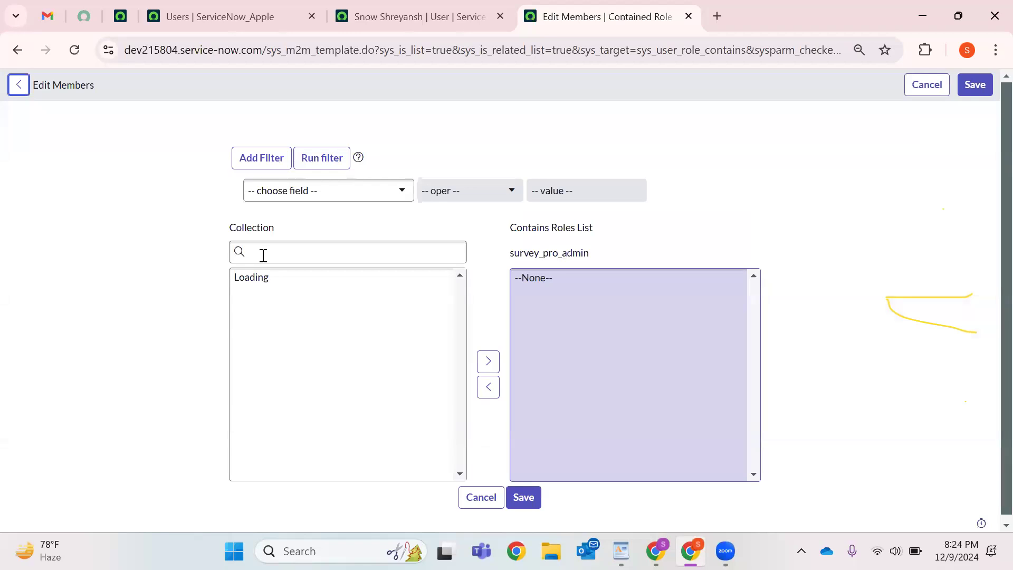
click(338, 248)
text(survey)
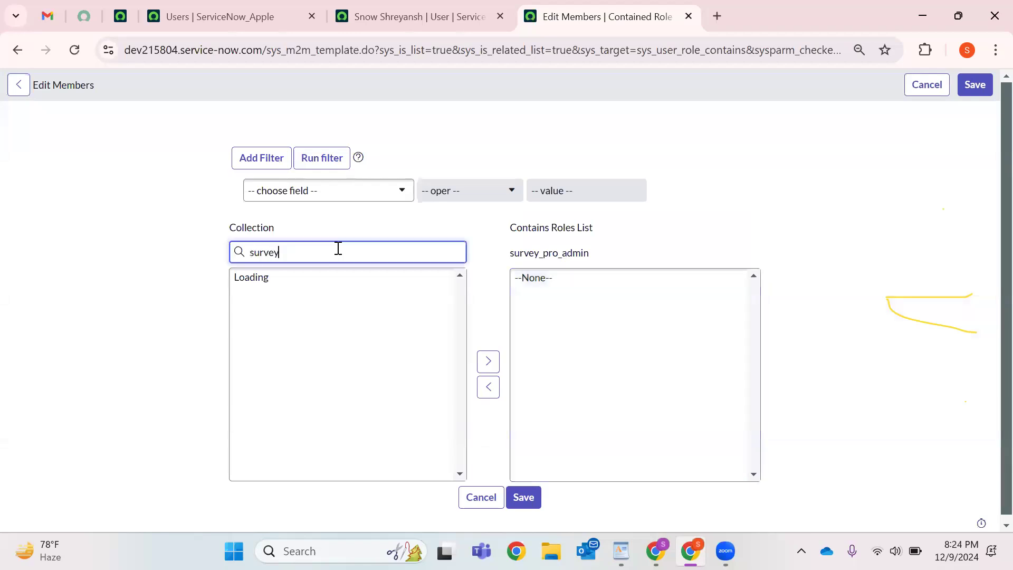
click(297, 283)
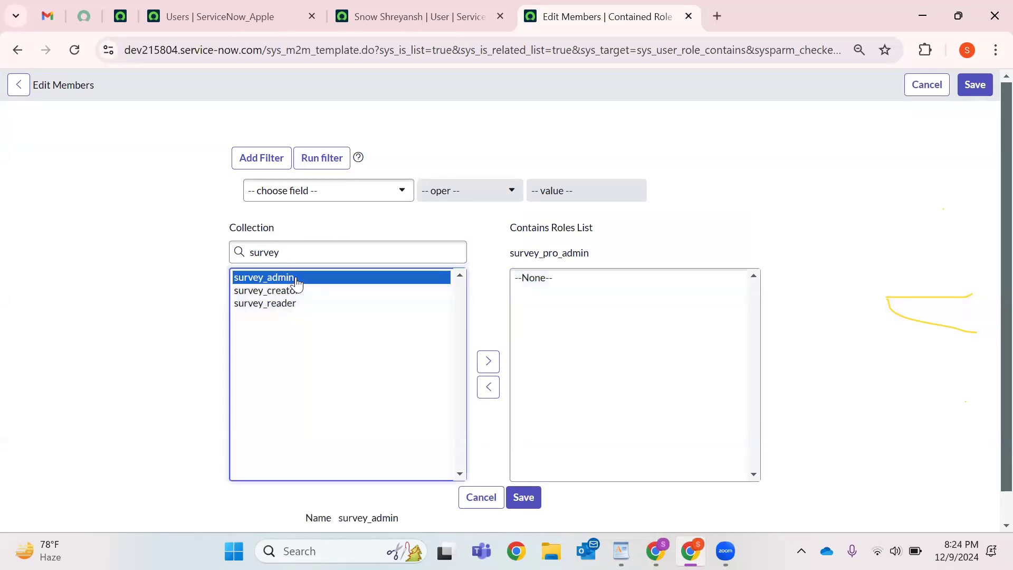
click(295, 288)
click(294, 281)
key(ctrl+a)
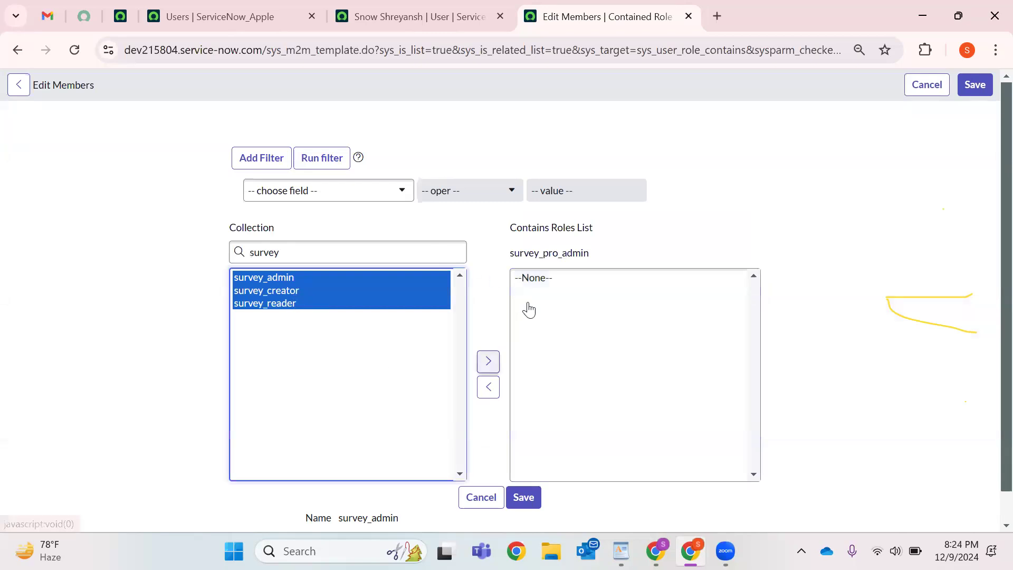
click(488, 361)
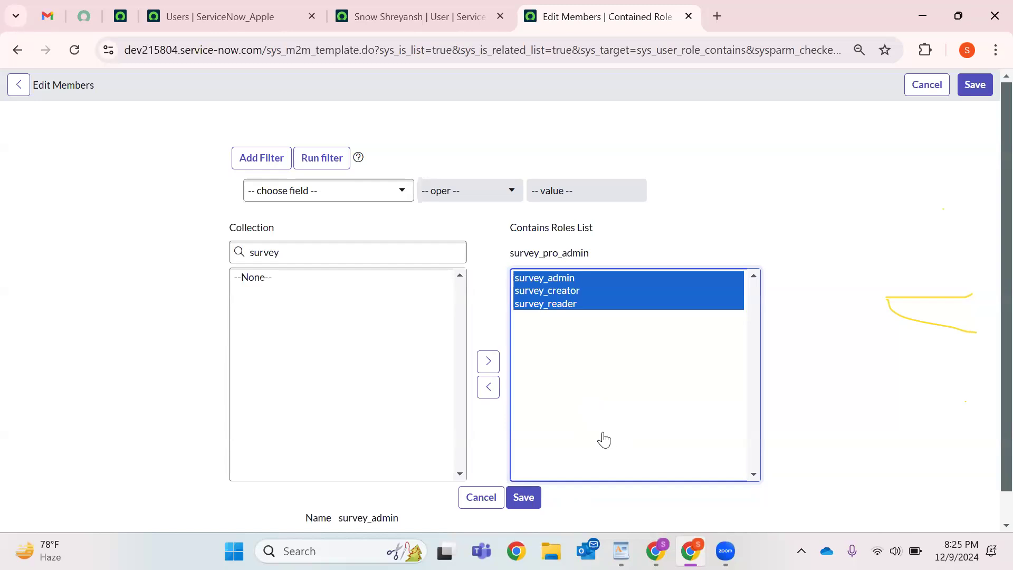
click(529, 507)
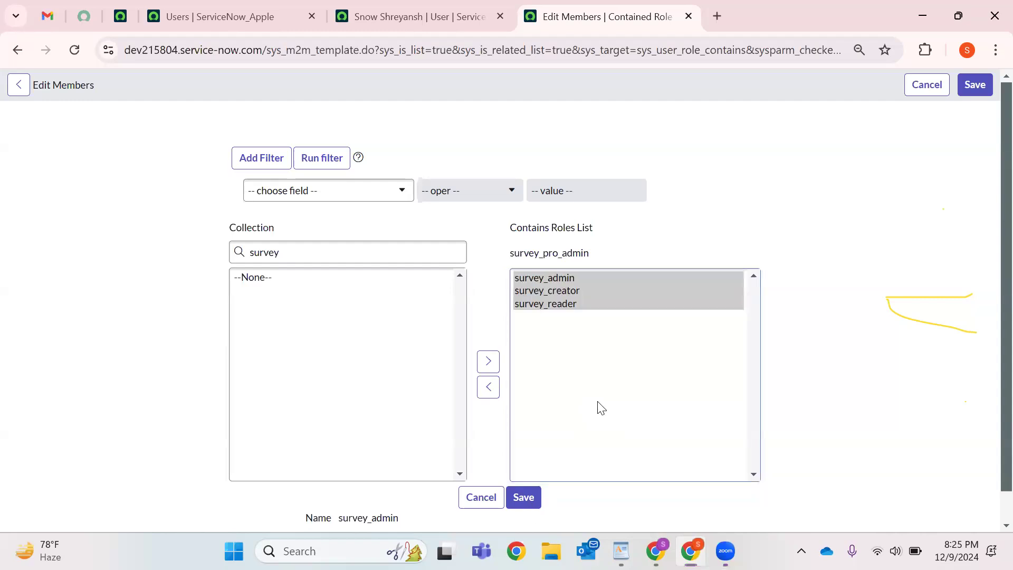
click(326, 251)
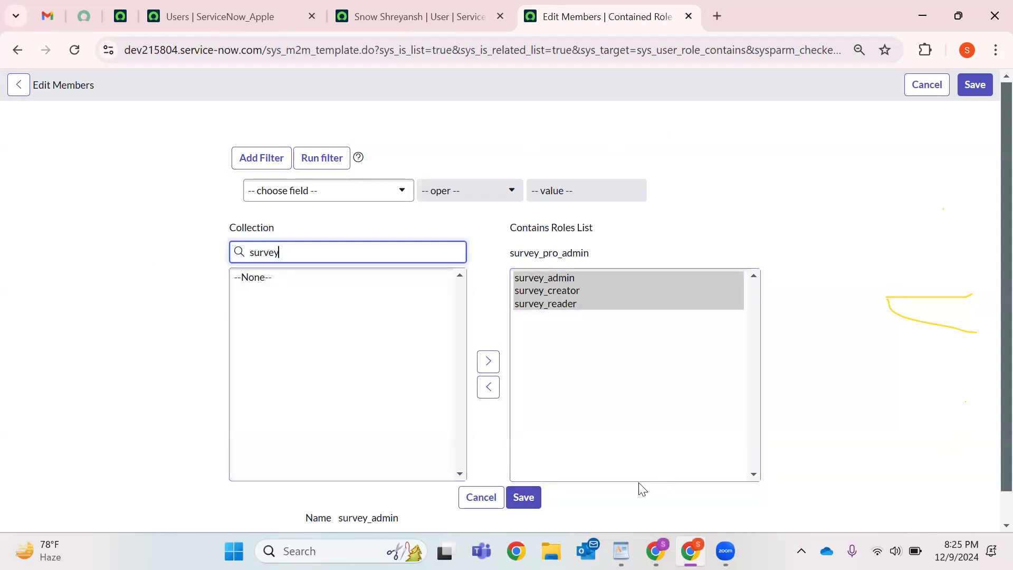
click(525, 499)
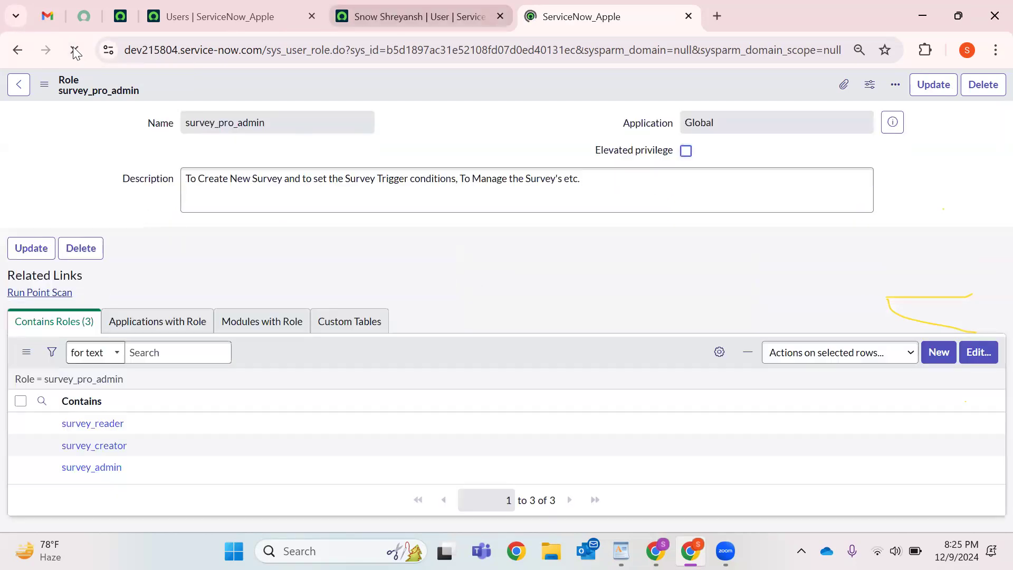
On the user record, review the Roles list totalling 7, including the directly assigned survey_pro_admin.
click(417, 16)
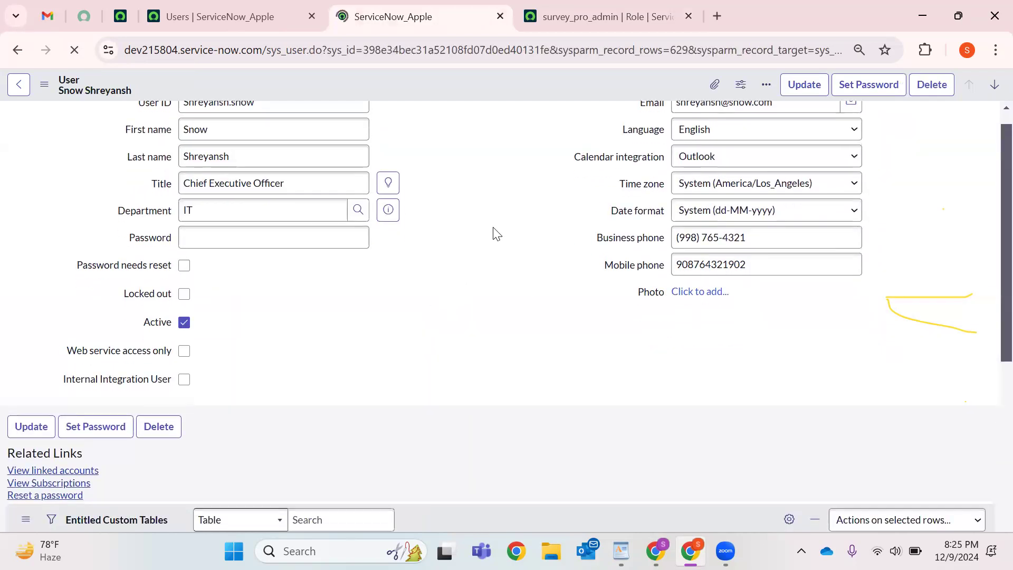
scroll(493, 230, down, 5)
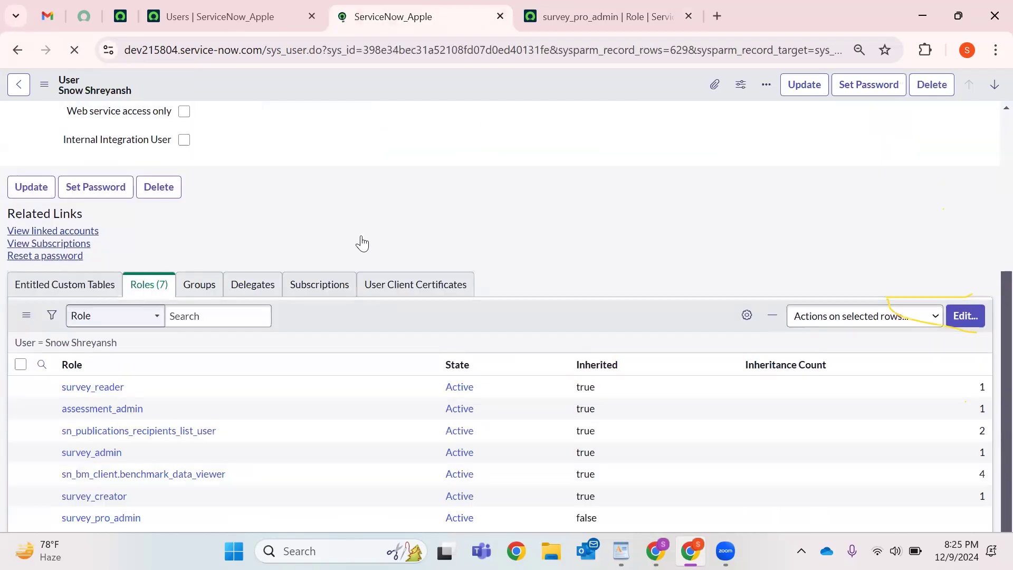
scroll(145, 431, down, 2)
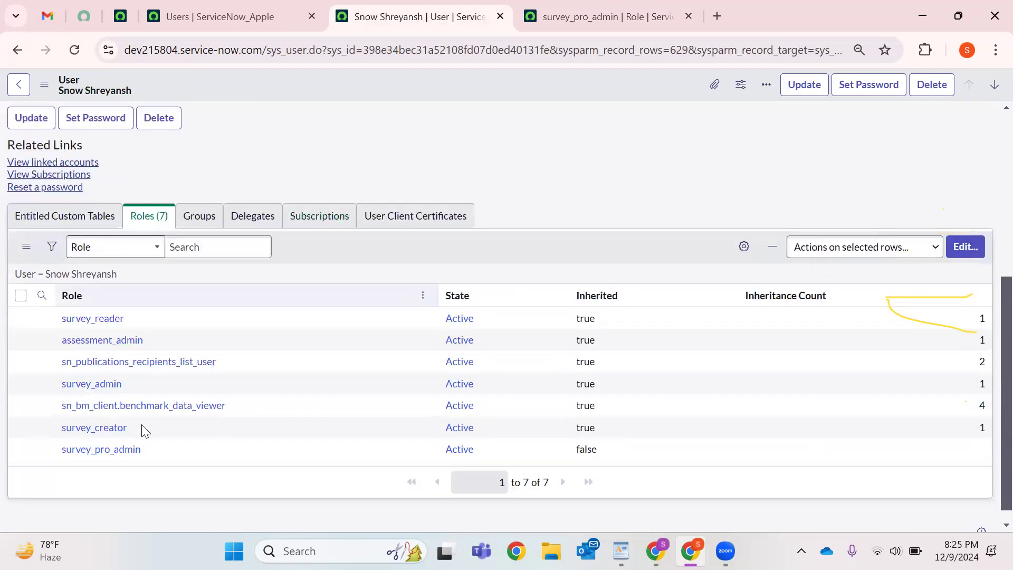
drag(145, 430, 401, 359)
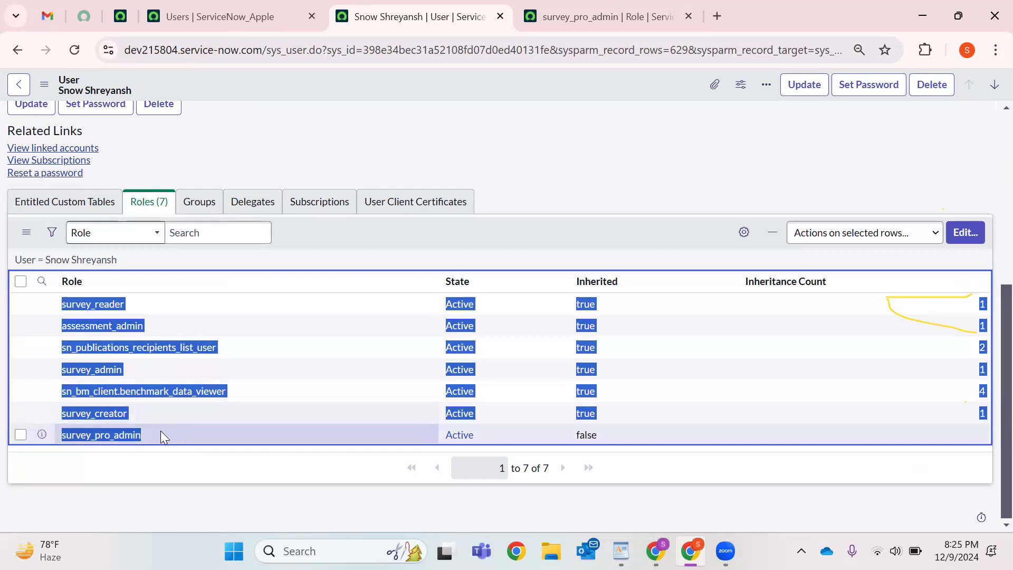
drag(522, 469, 550, 469)
scroll(357, 335, up, 6)
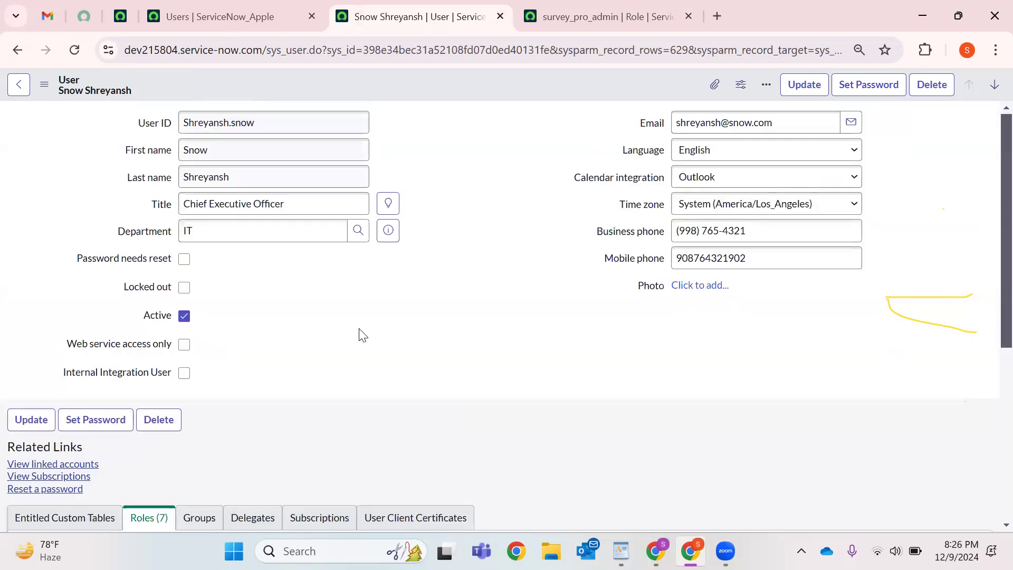
scroll(110, 388, down, 6)
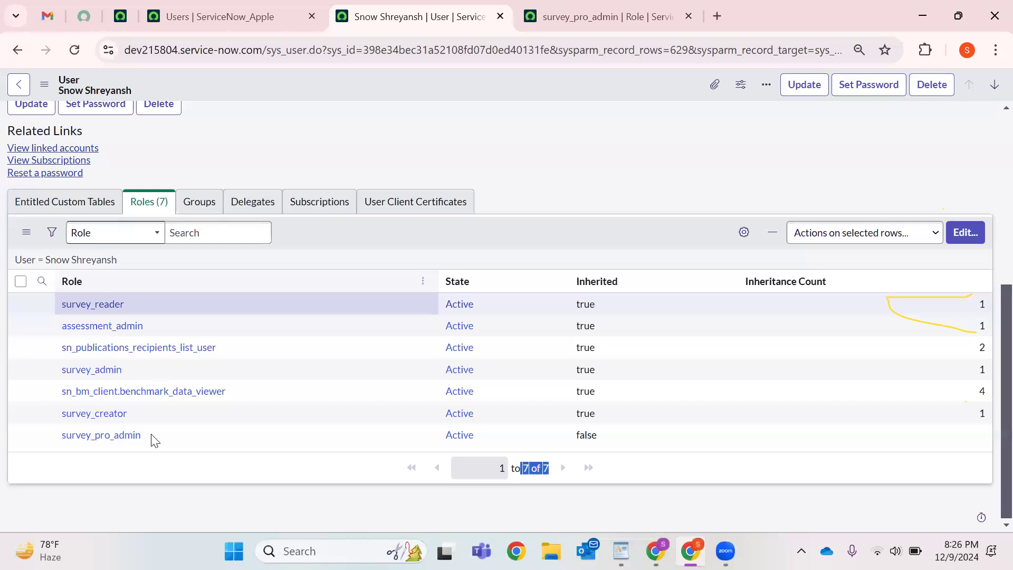
drag(56, 438, 141, 436)
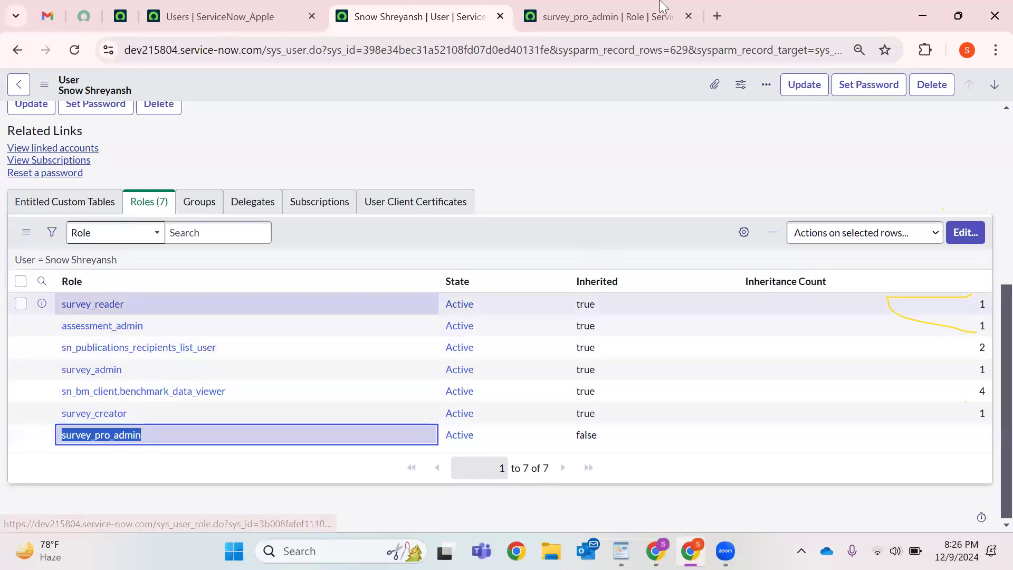
On the survey_pro_admin role record, highlight contained roles survey_reader and survey_admin.
key(ctrl+Tab)
drag(45, 421, 126, 425)
drag(129, 468, 60, 467)
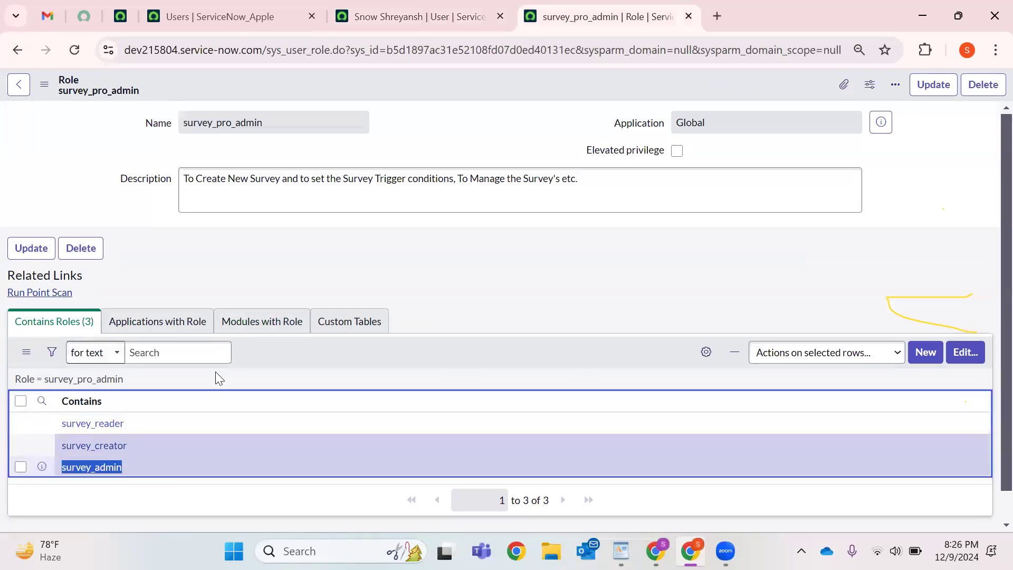
Open the survey_reader and survey_creator role records from survey_pro_admin in new tabs.
click(393, 19)
key(ctrl+Tab)
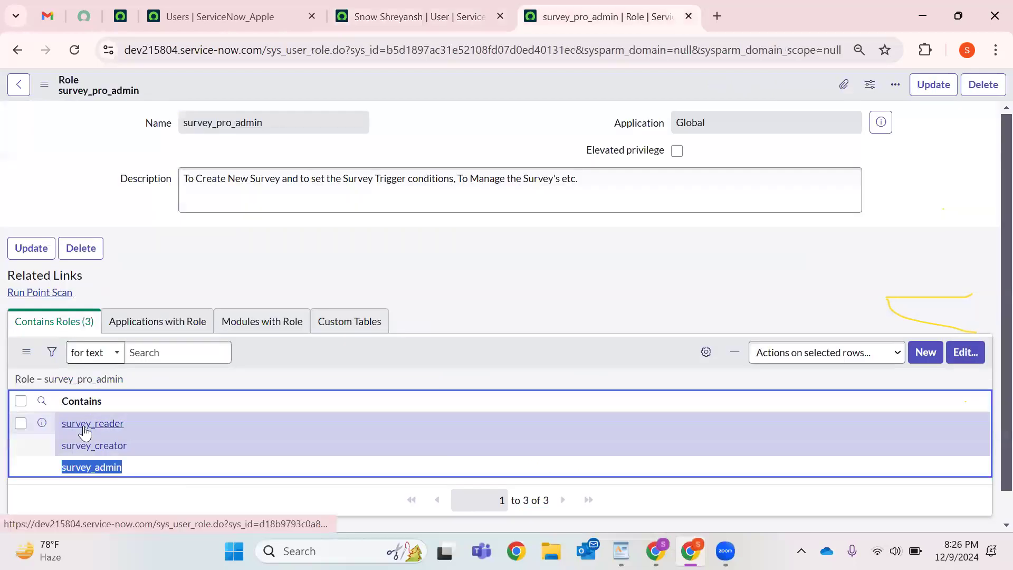
right_click(100, 435)
click(177, 242)
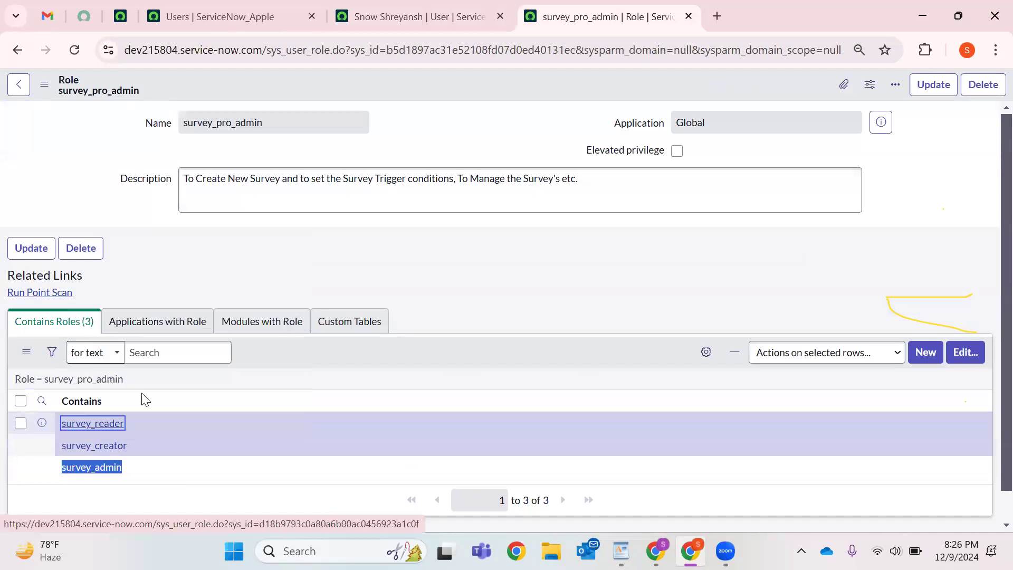
right_click(109, 449)
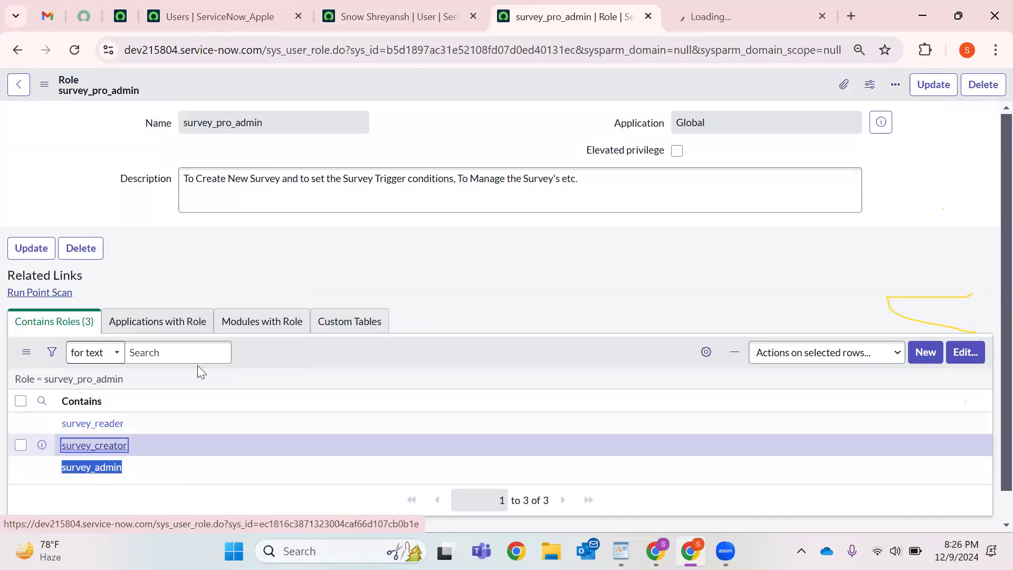
click(227, 267)
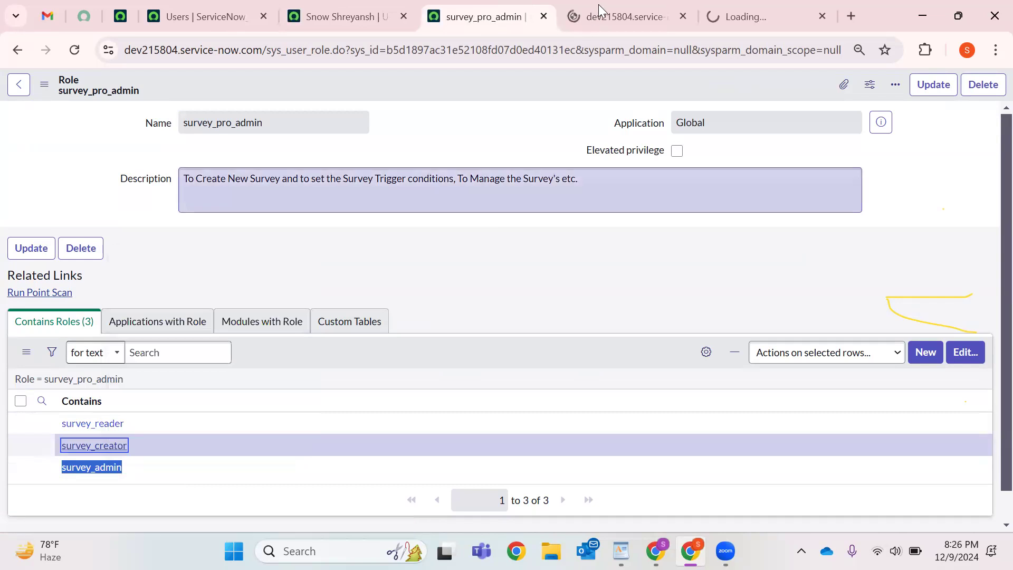
Review survey_reader's single contained role, sn_bm_client.benchmark_data_viewer.
click(599, 6)
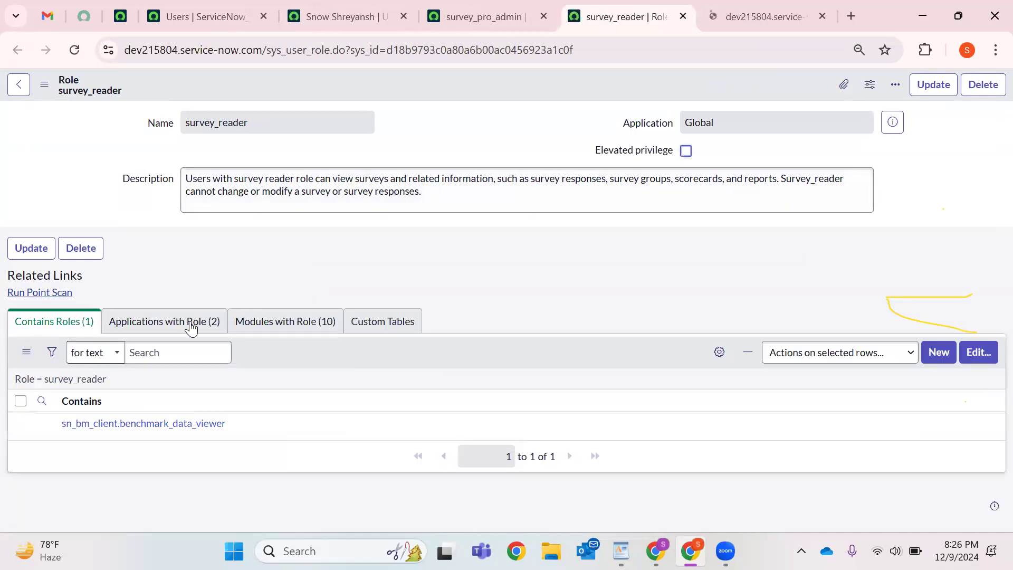
click(755, 16)
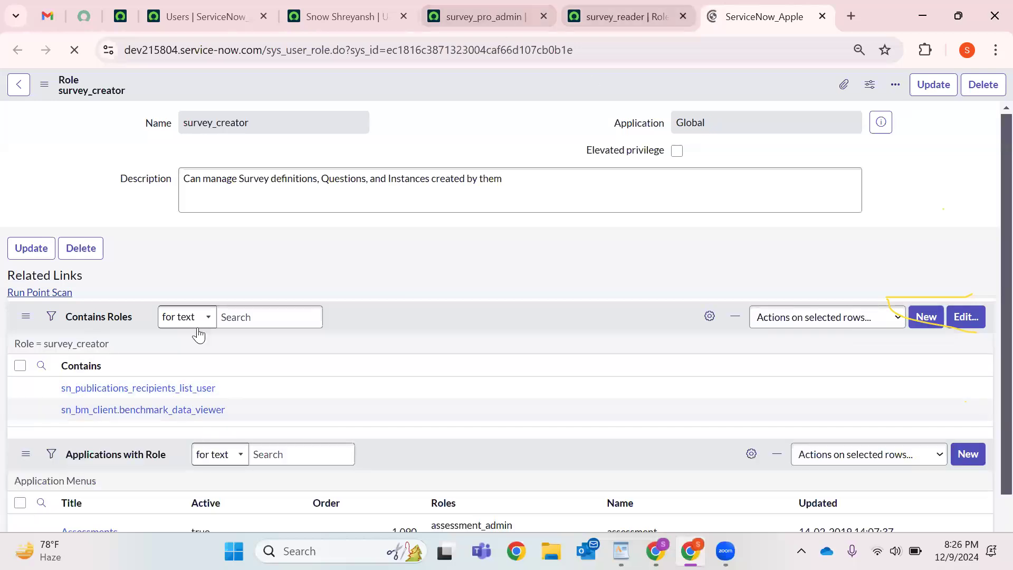
key(ctrl+shift+Tab)
double_click(125, 432)
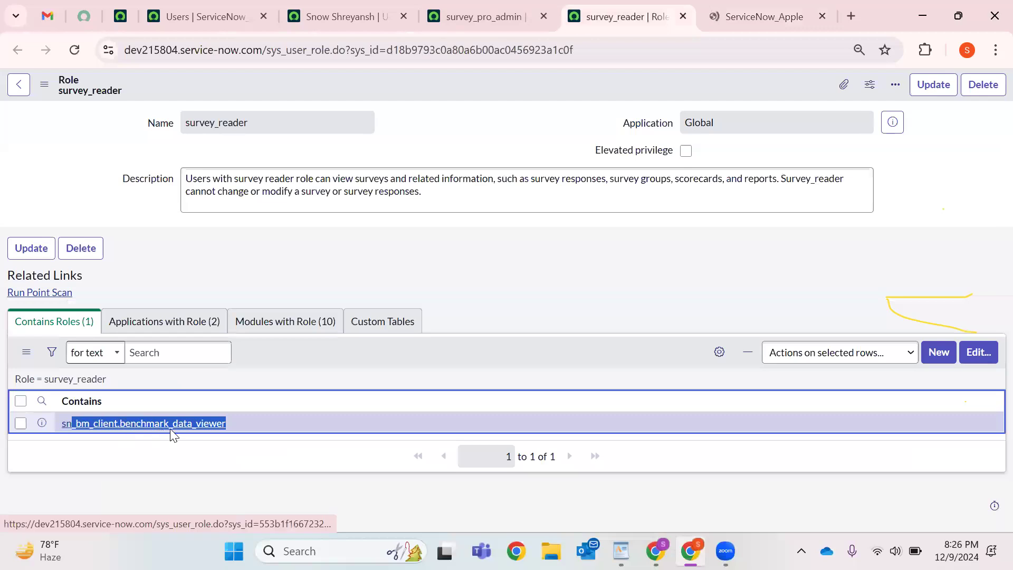
key(ctrl+shift+Tab)
key(ctrl+shift+Tab)
drag(241, 390, 60, 394)
click(650, 7)
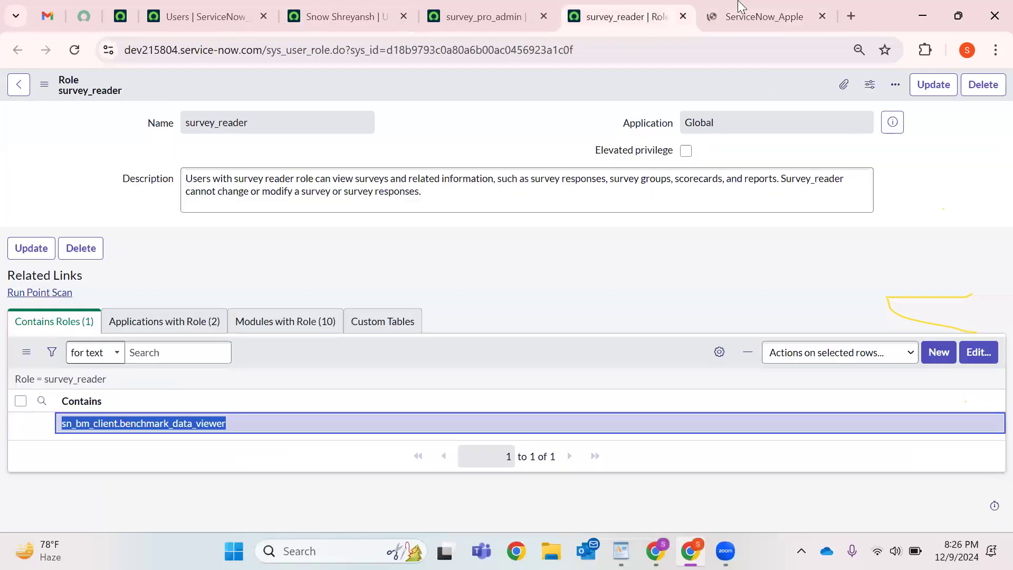
Review survey_creator's two contained roles, then return to the survey_pro_admin role record.
key(ctrl+Tab)
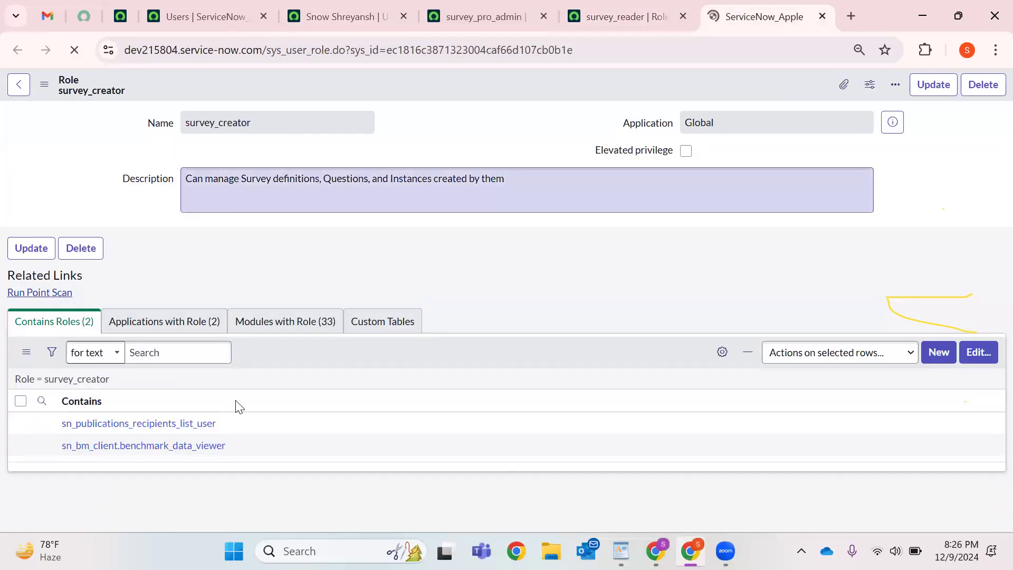
drag(230, 447, 61, 396)
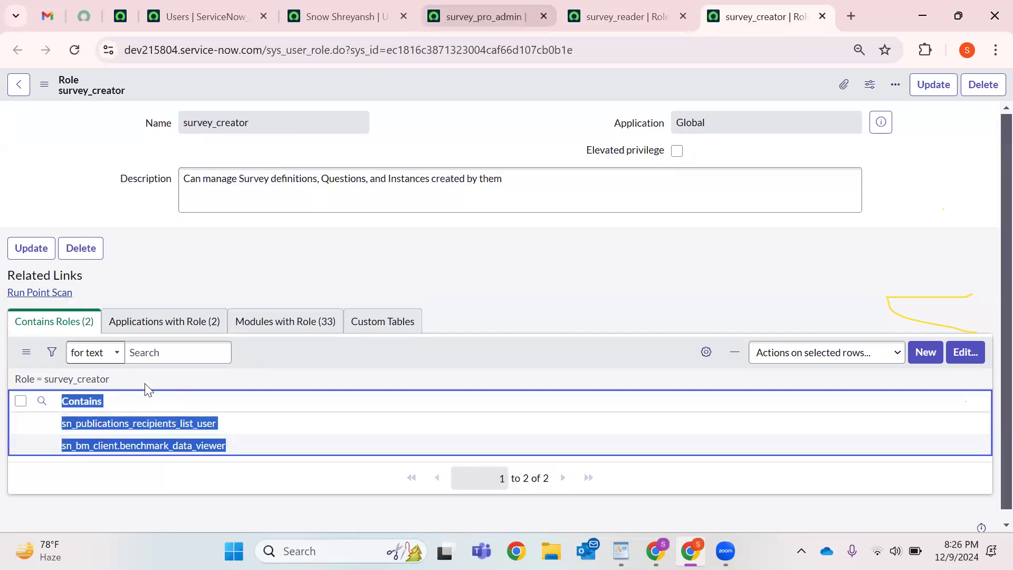
key(ctrl+shift+Tab)
key(ctrl+shift+Tab)
key(ctrl+shift+Tab)
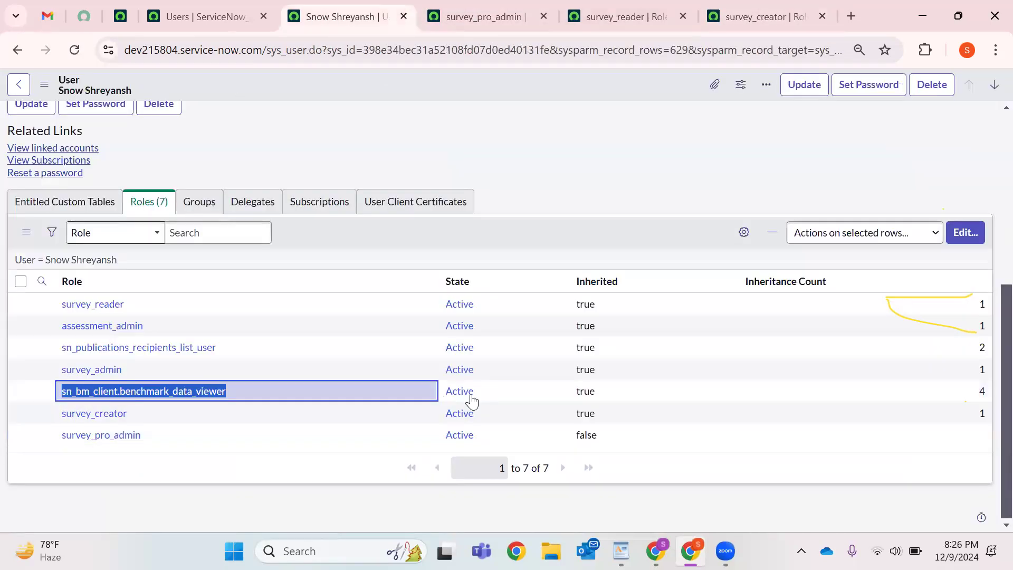
click(986, 391)
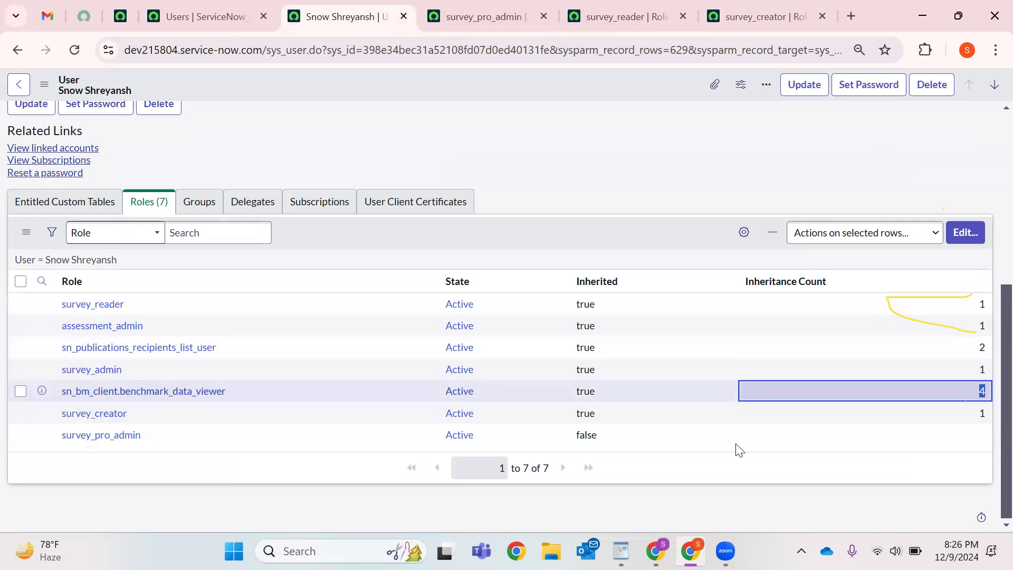
drag(559, 471, 494, 467)
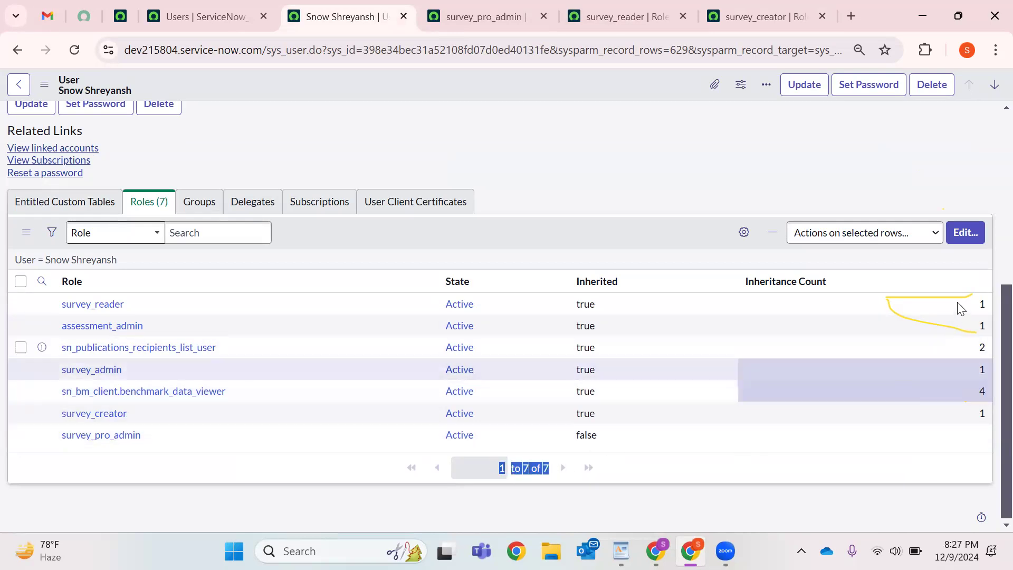
click(973, 348)
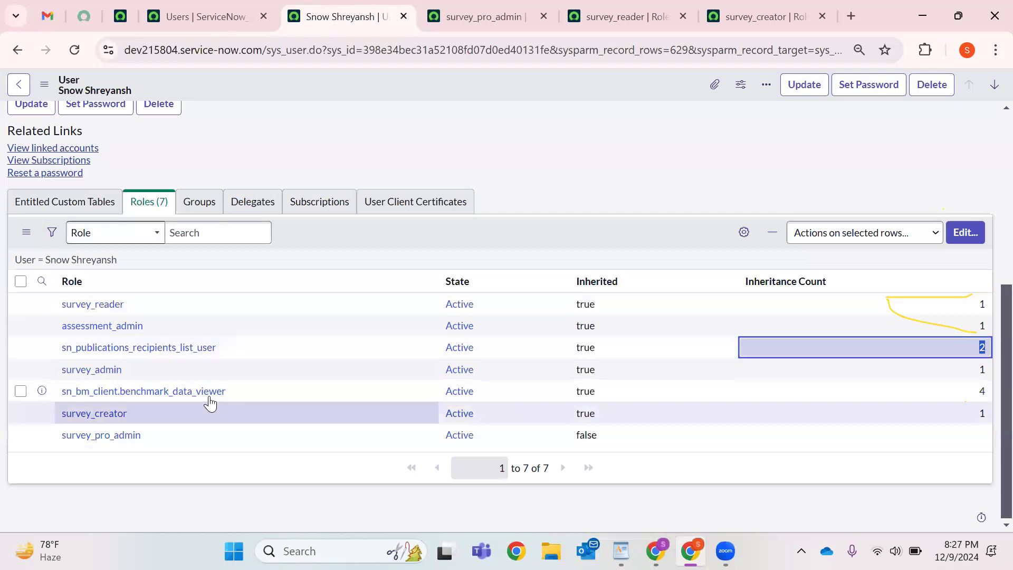
click(821, 5)
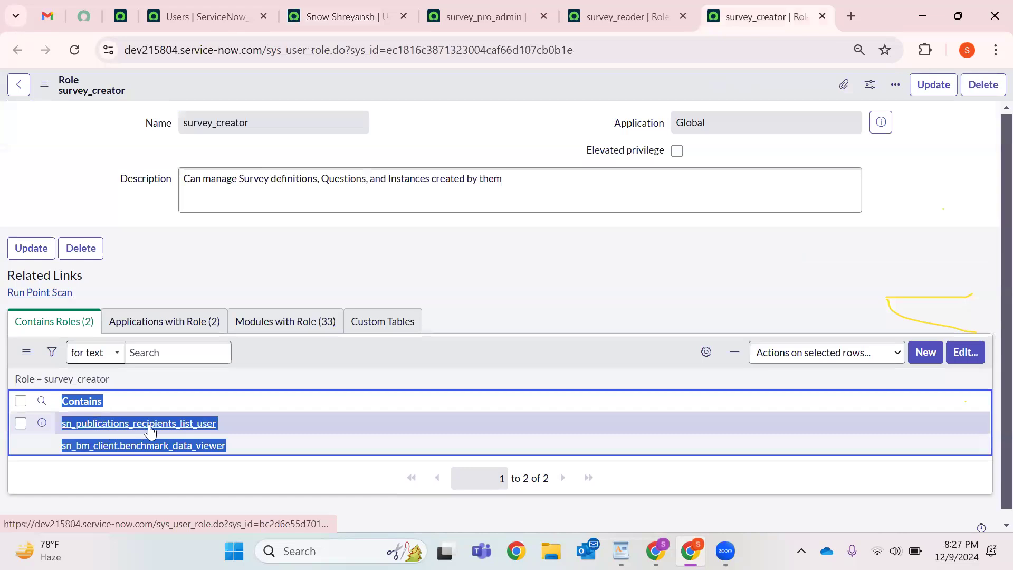
click(553, 15)
click(623, 15)
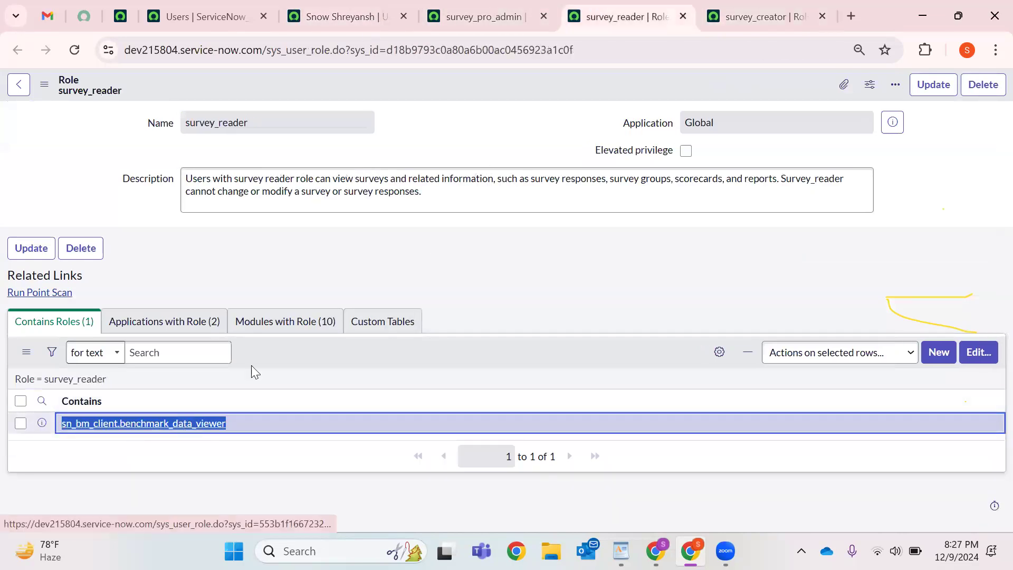
click(478, 12)
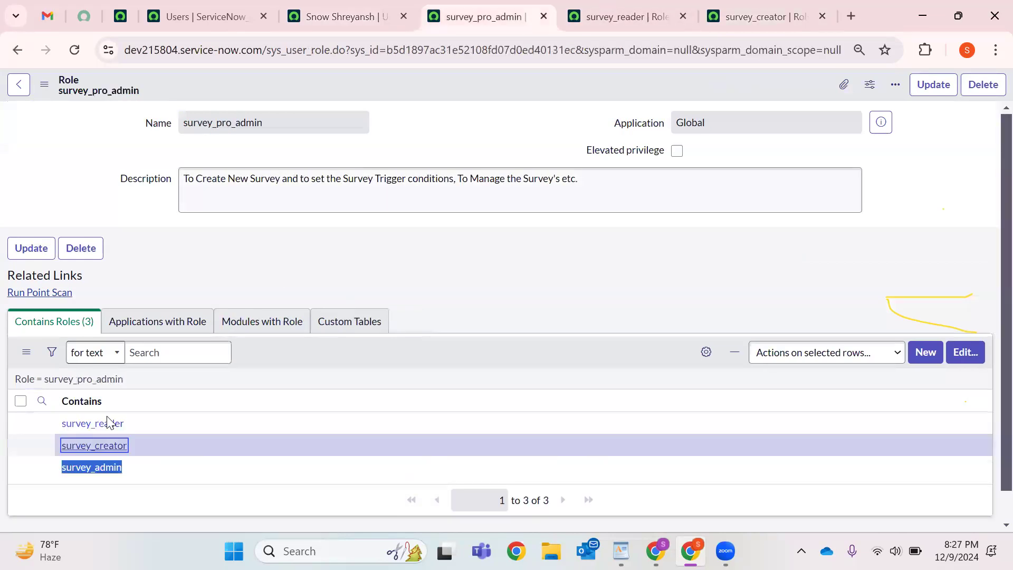
click(344, 17)
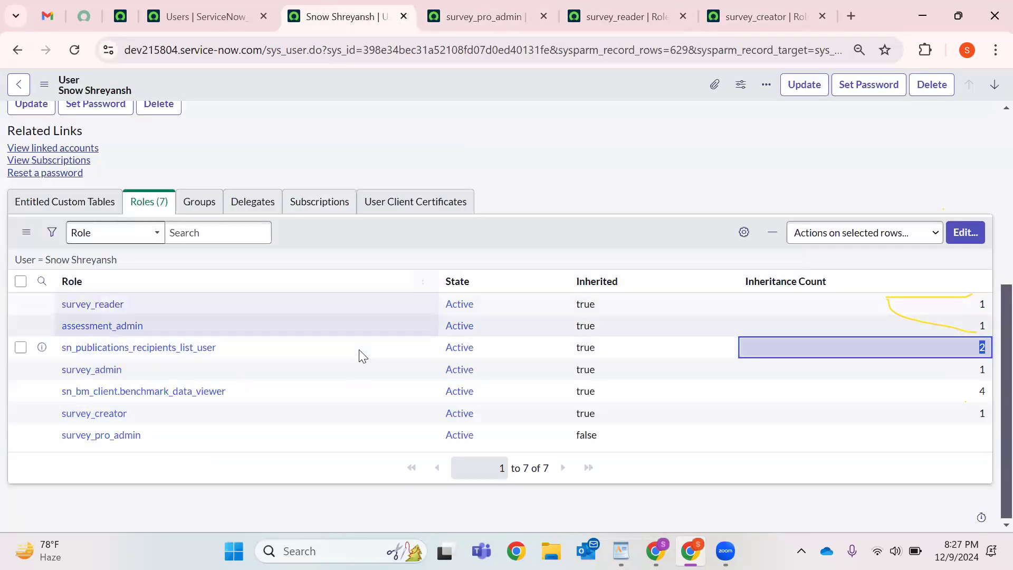
scroll(405, 261, up, 5)
scroll(407, 259, down, 5)
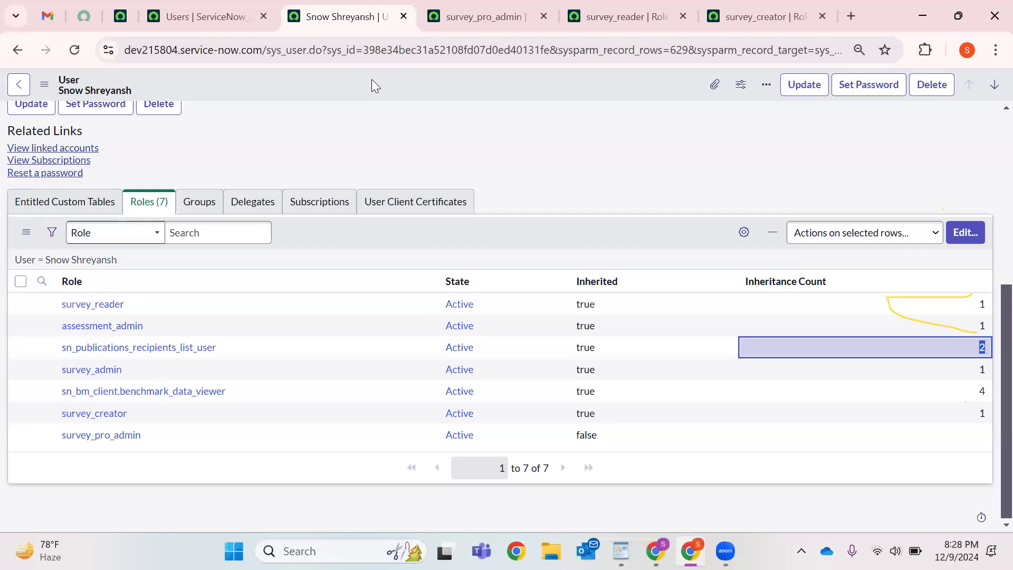
Close the survey_pro_admin, survey_reader and survey_creator role tabs.
click(547, 15)
click(547, 16)
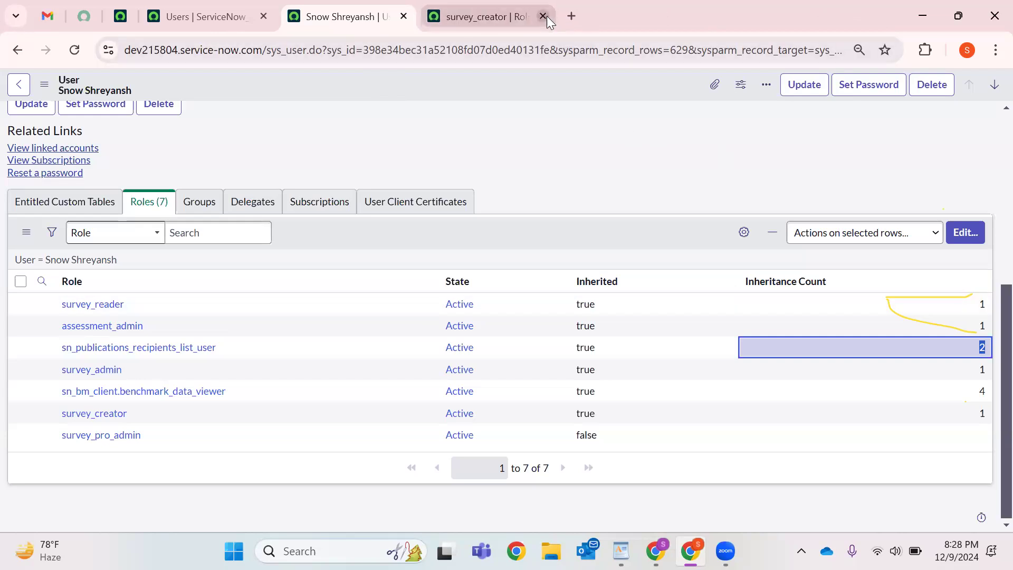
click(547, 16)
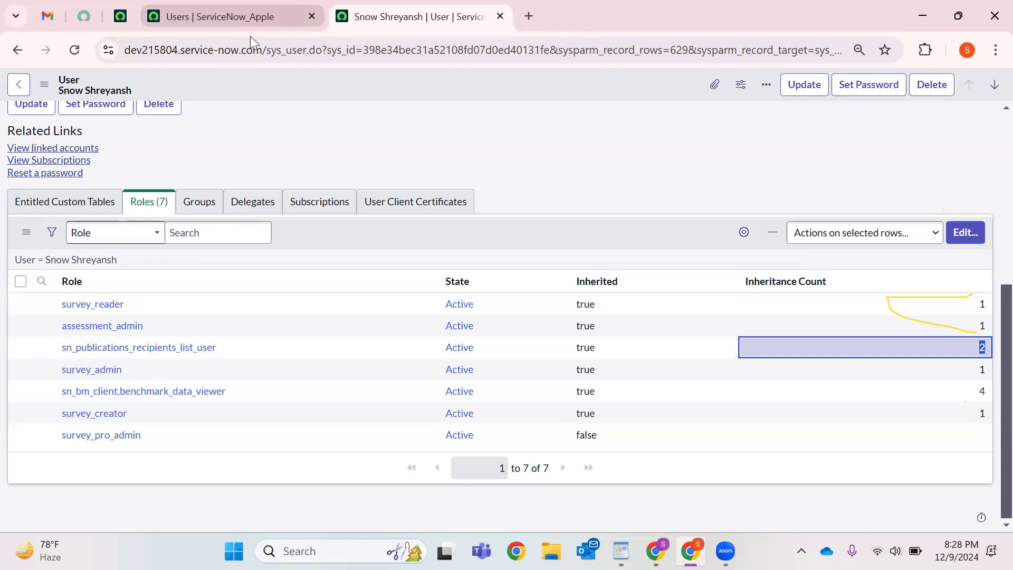
Open the Groups list in a new tab from the home page navigator.
click(148, 18)
click(126, 19)
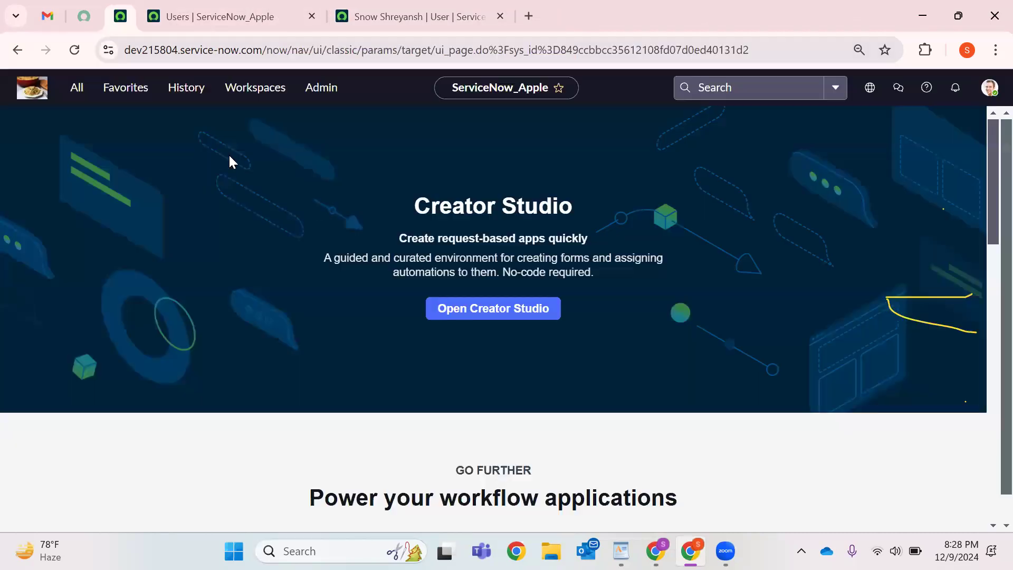
text(Groups)
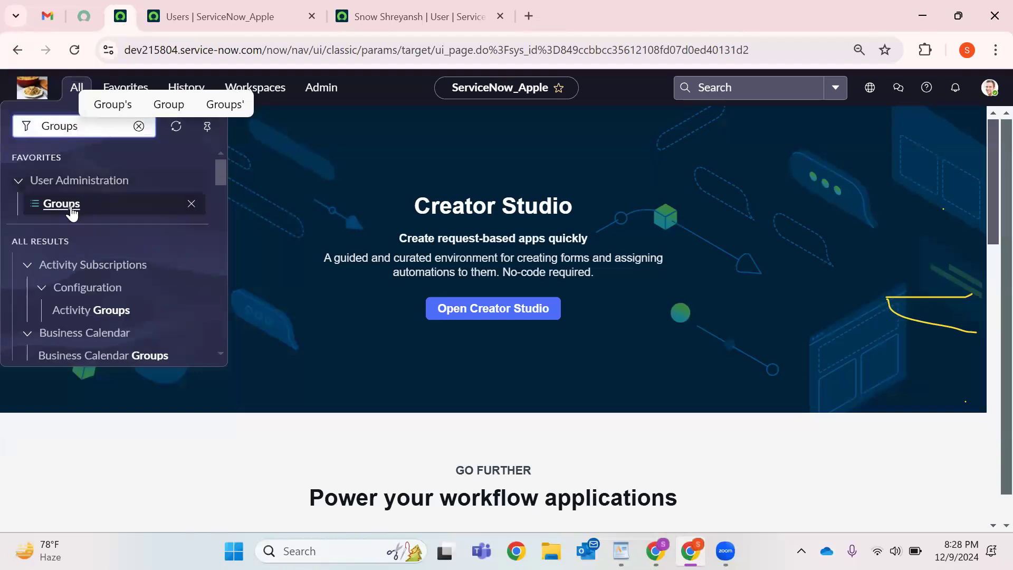
right_click(72, 205)
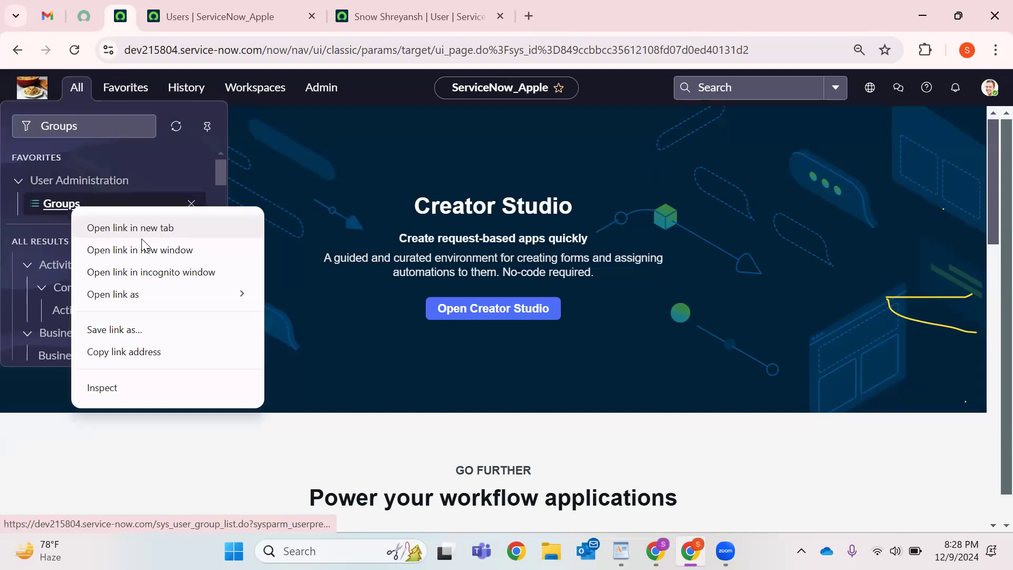
click(142, 239)
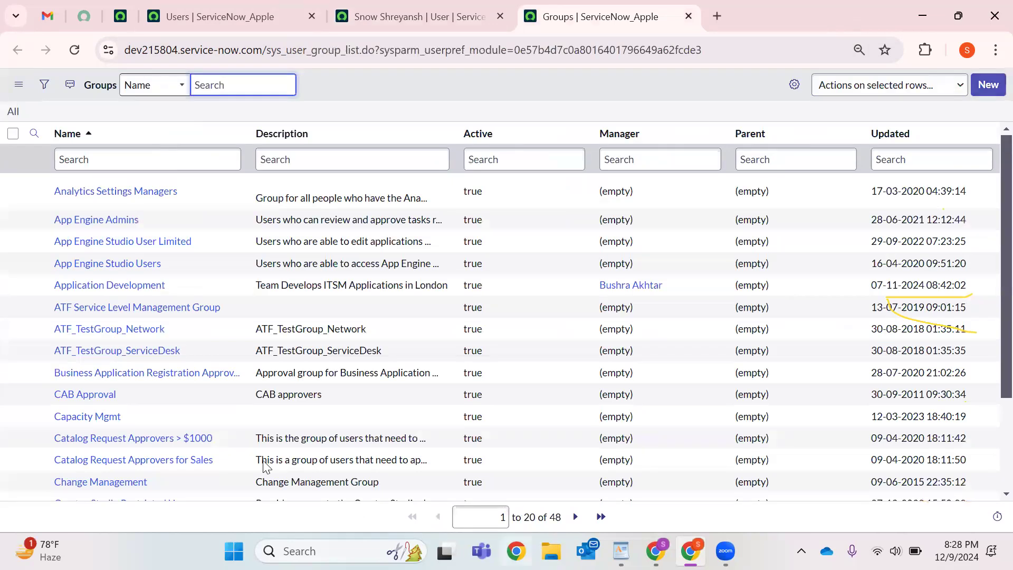
Filter groups by name 'Software', inspect the Software group, then remove the filter.
click(95, 160)
text(Software)
key(Return)
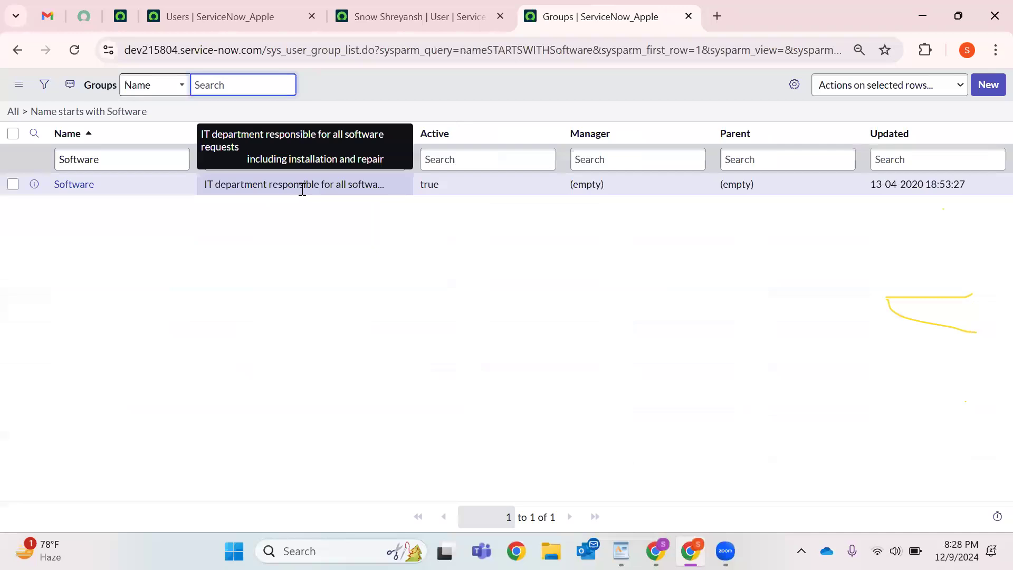
click(374, 196)
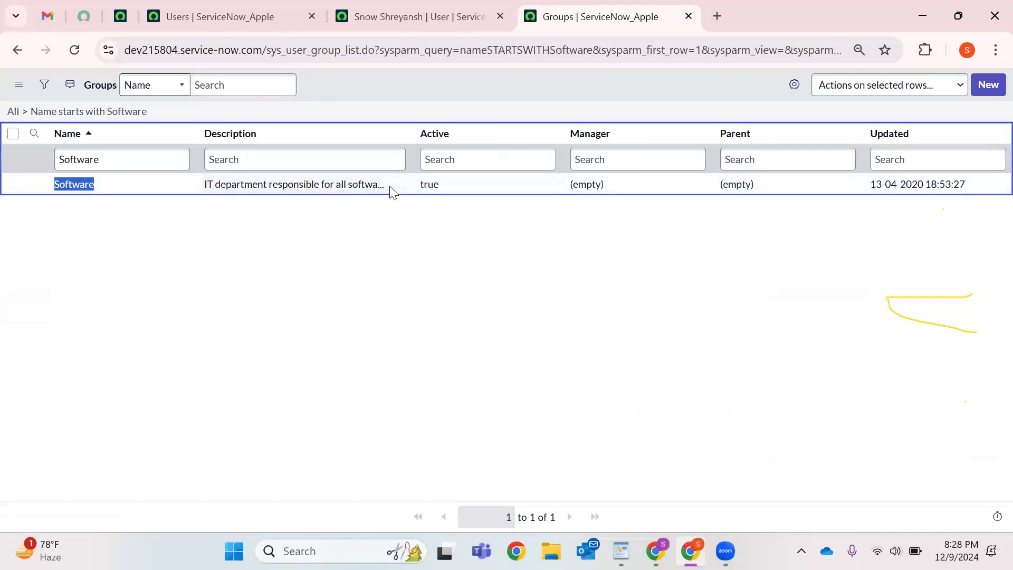
double_click(422, 187)
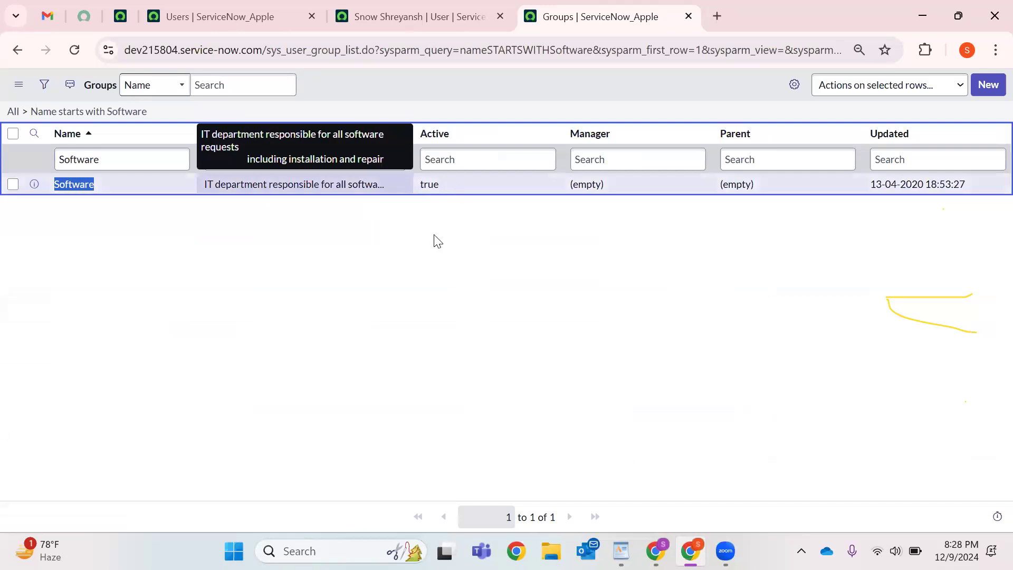
click(439, 234)
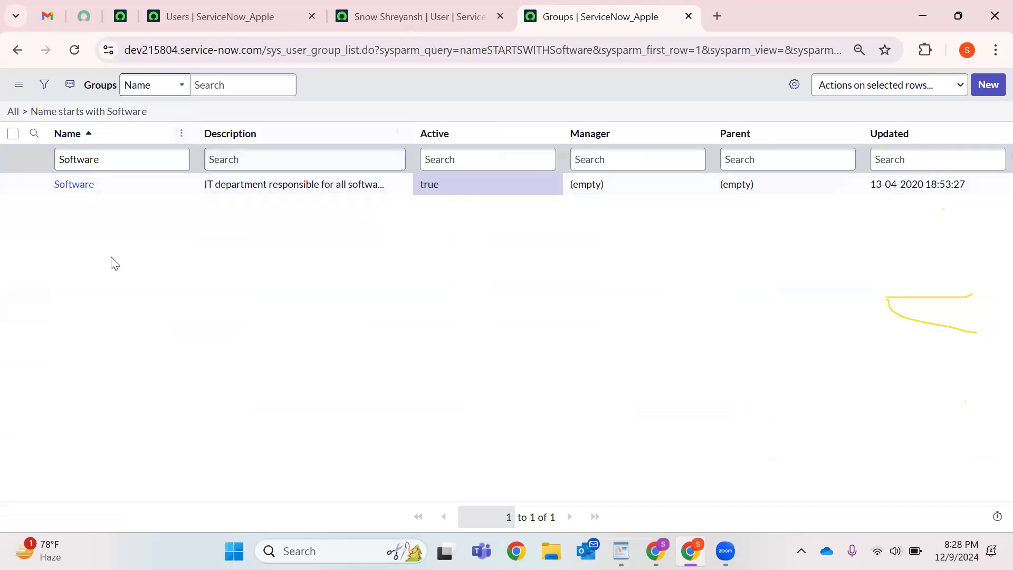
click(25, 111)
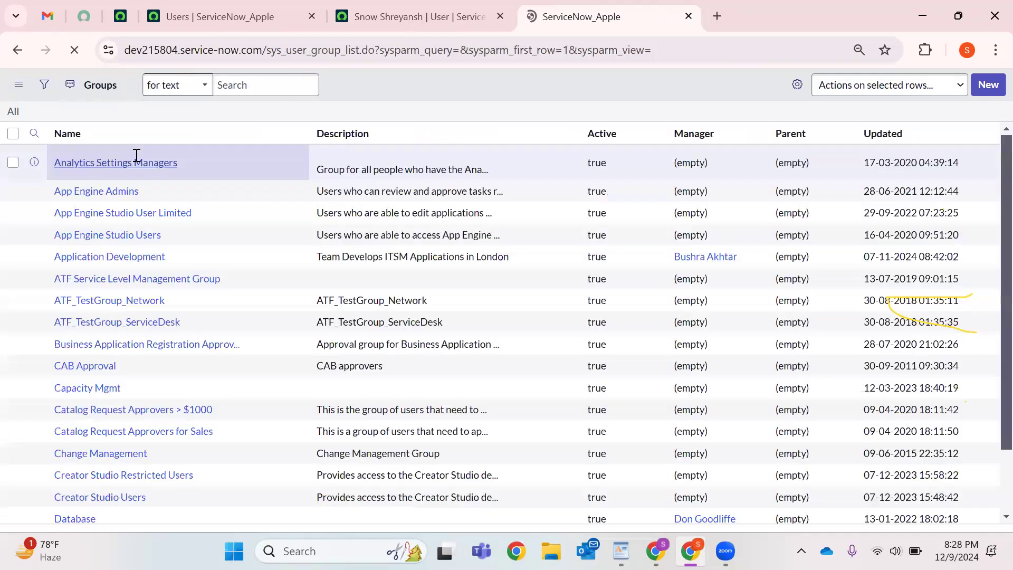
Filter groups by name 'Hardware' and open the Hardware group record.
click(137, 155)
text(Hardware)
key(Return)
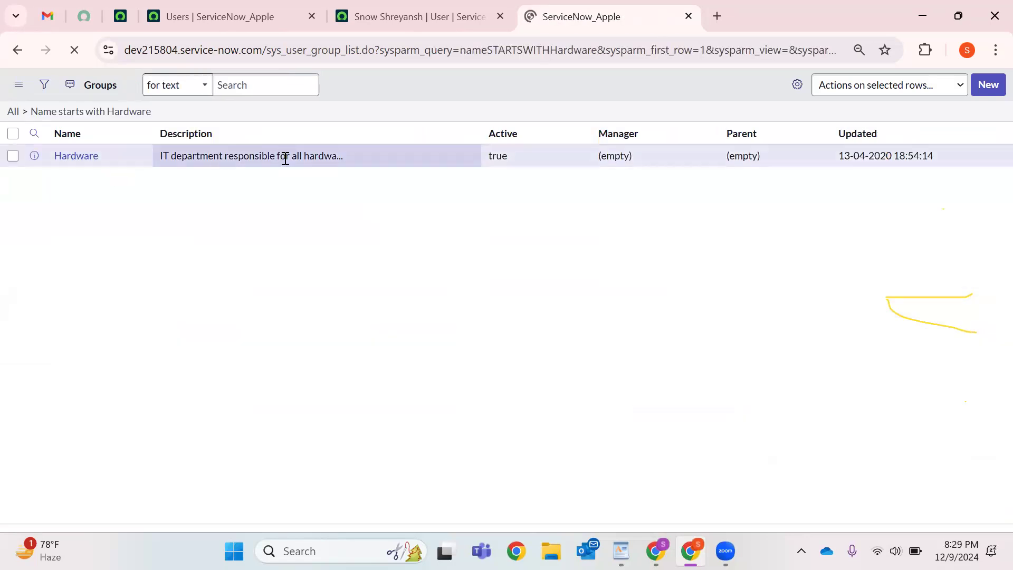
click(80, 158)
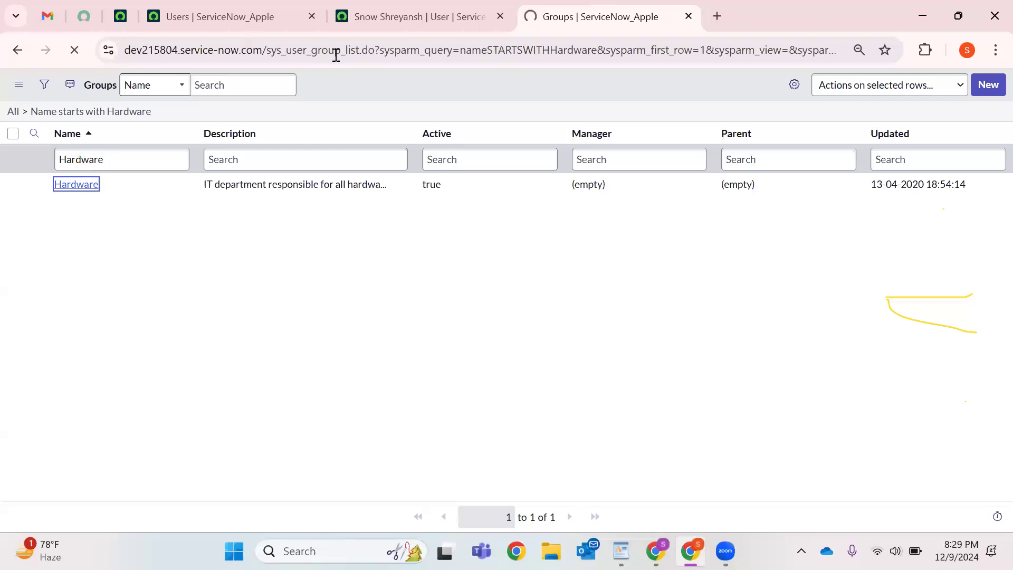
drag(269, 51, 342, 51)
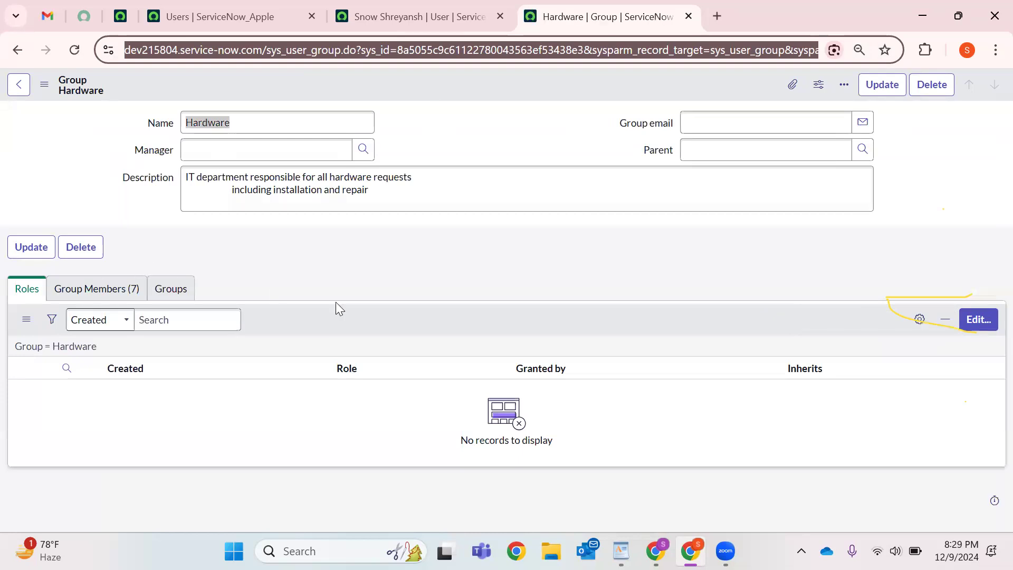
Browse the Hardware group's Group Members, Roles and Child Groups related lists.
click(100, 289)
scroll(106, 311, down, 2)
drag(100, 400, 100, 289)
scroll(356, 212, up, 2)
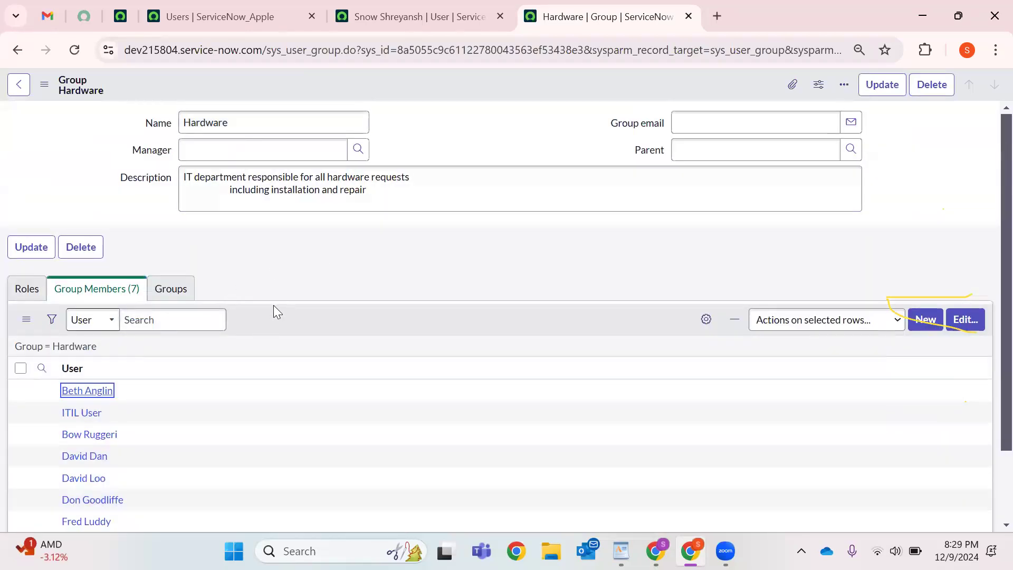
click(27, 290)
click(160, 295)
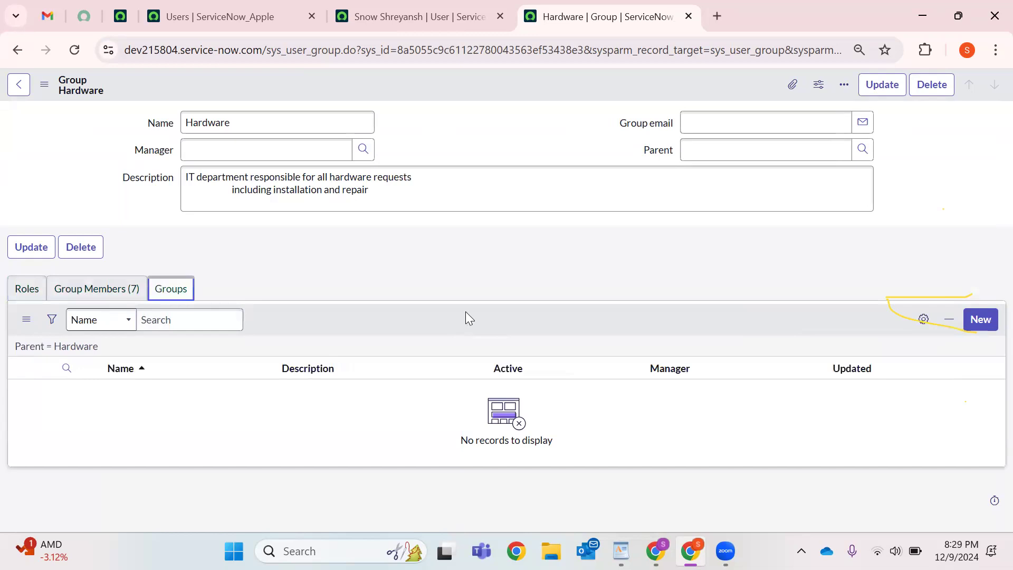
click(705, 126)
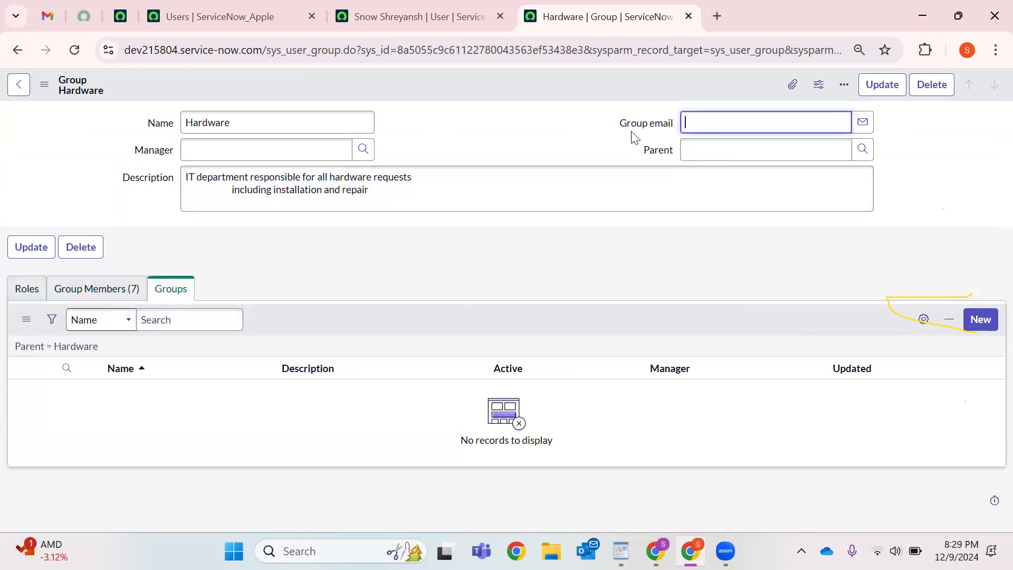
drag(620, 127, 740, 119)
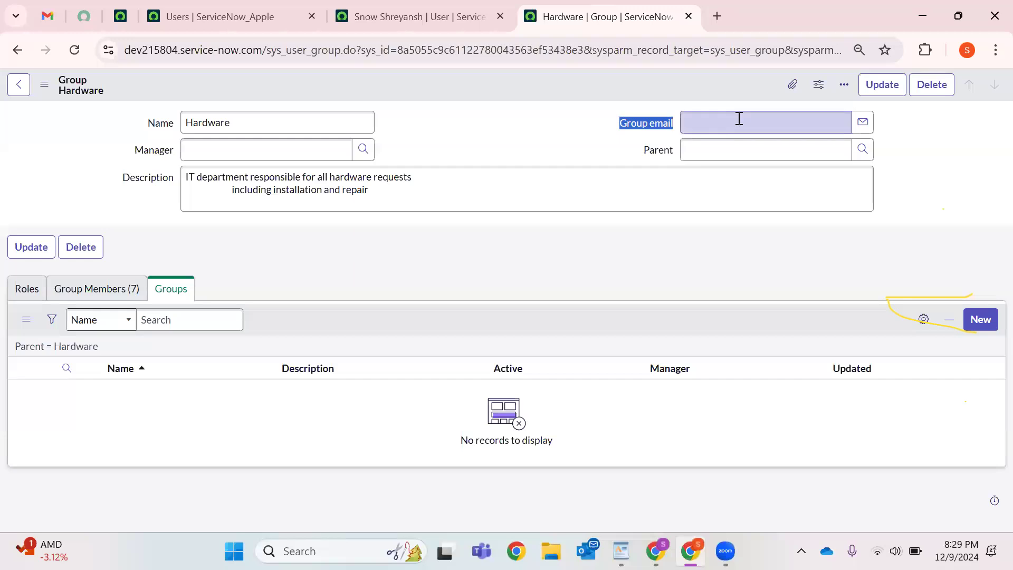
click(739, 119)
Recheck the group's seven member rows against its empty Roles list.
click(118, 290)
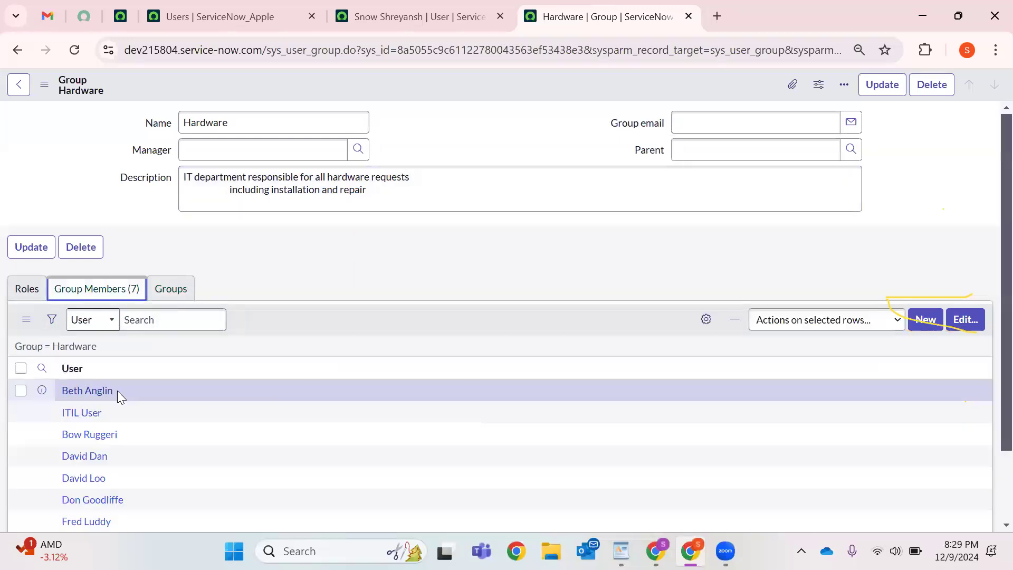
click(238, 153)
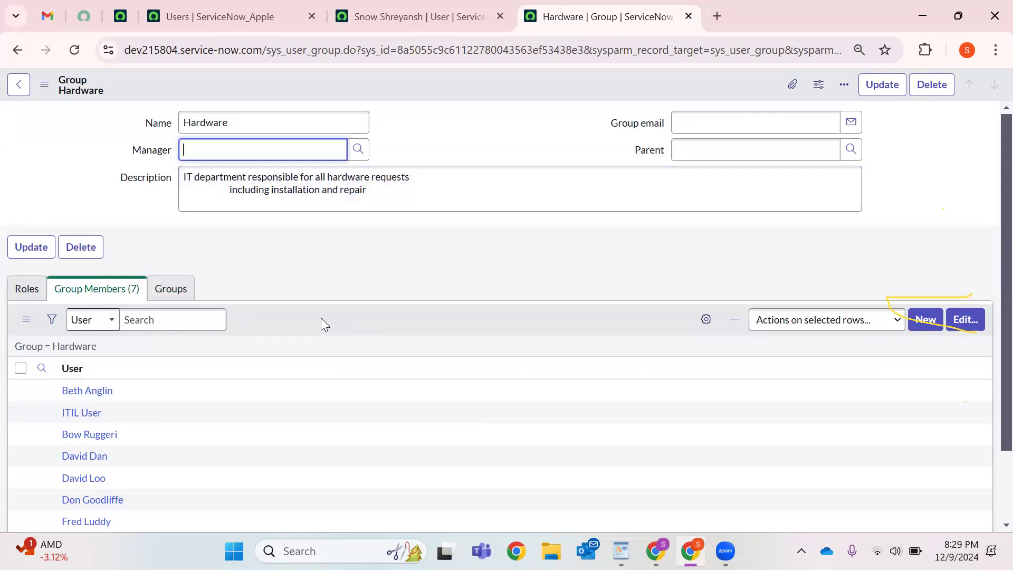
click(24, 289)
click(137, 299)
scroll(101, 369, down, 2)
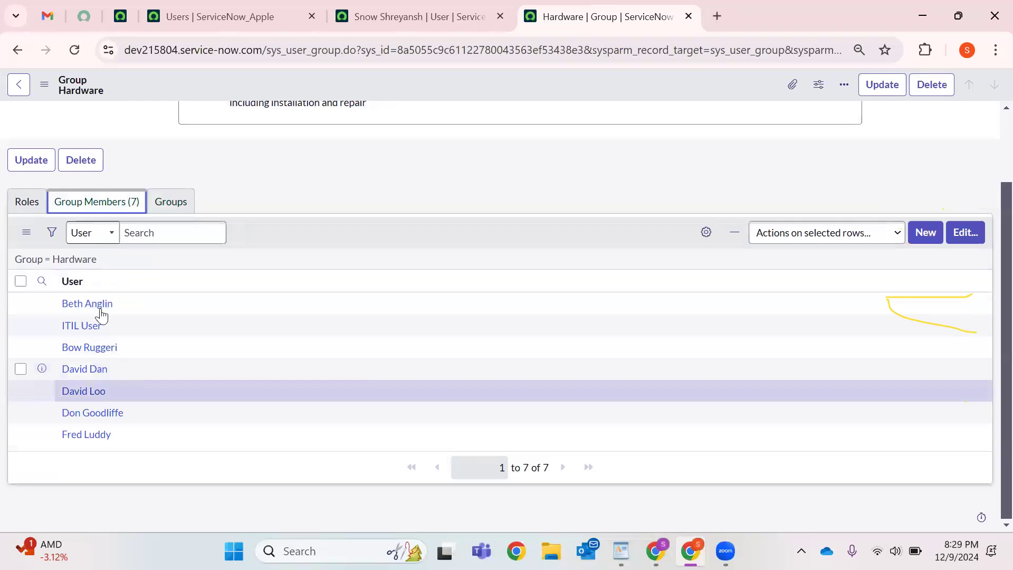
drag(125, 446, 346, 279)
click(358, 218)
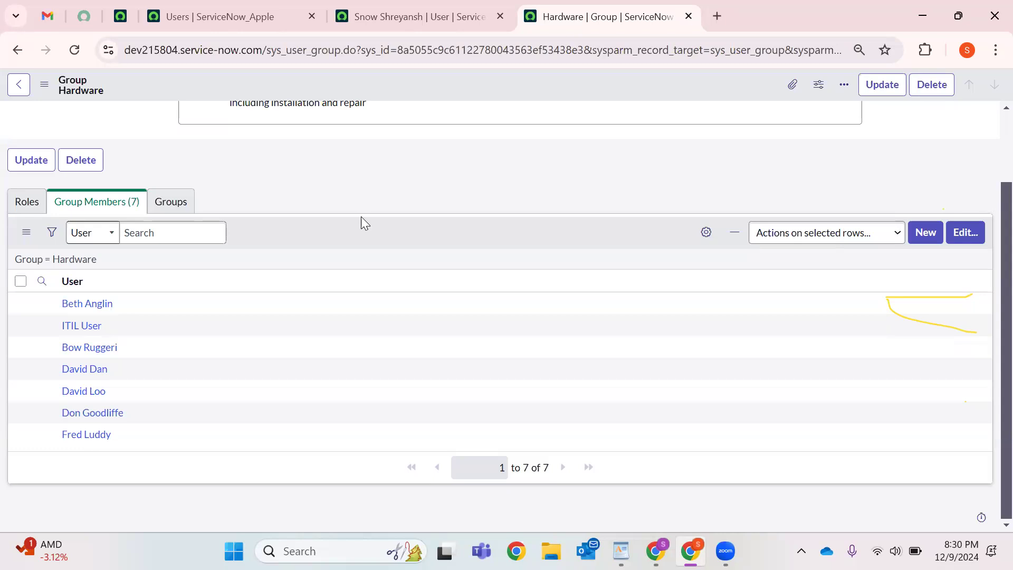
scroll(361, 217, up, 2)
click(249, 122)
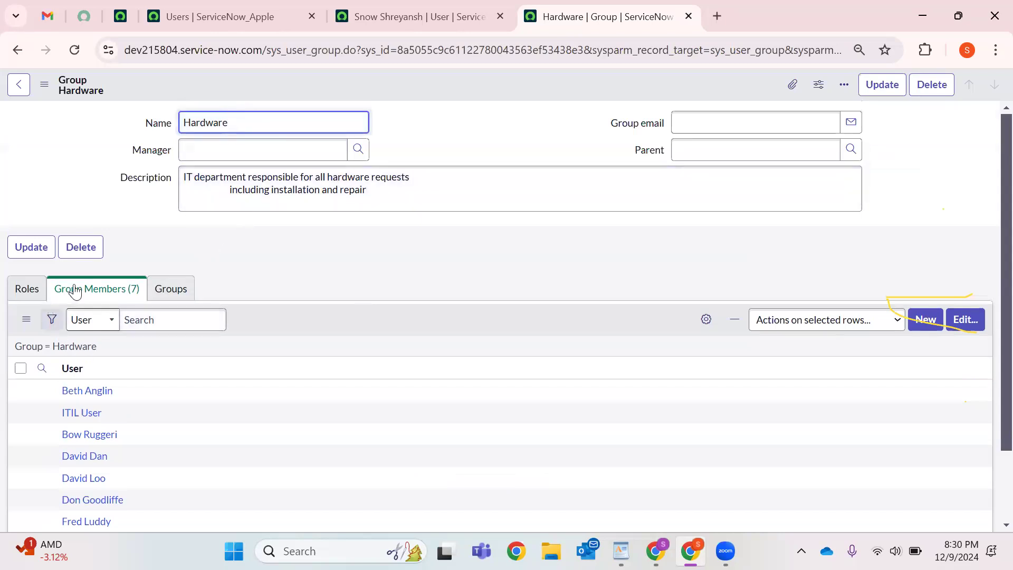
scroll(123, 376, down, 2)
drag(30, 206, 321, 211)
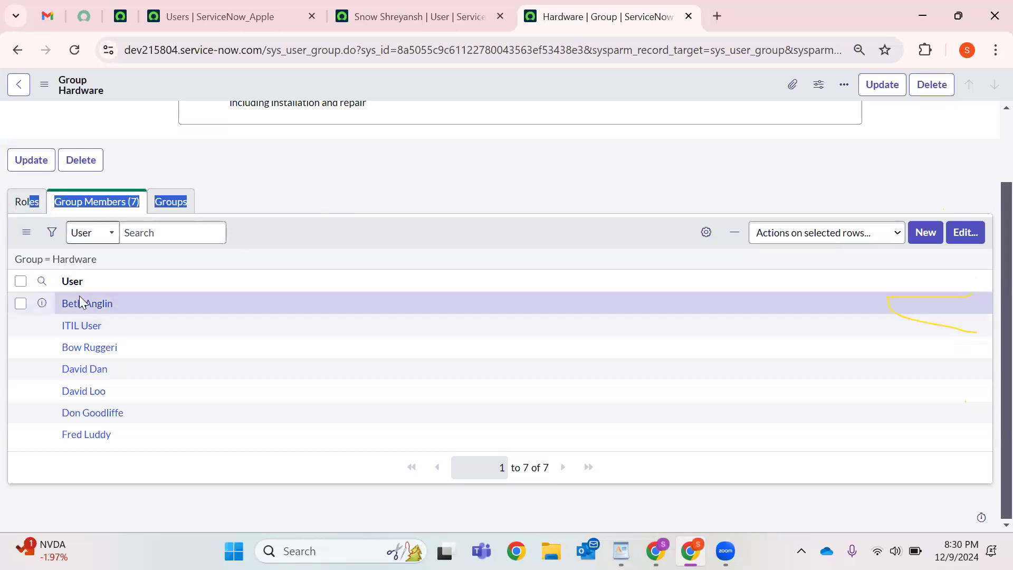
Open the group's role editor, compare with the user's roles, and exit without saving.
click(24, 206)
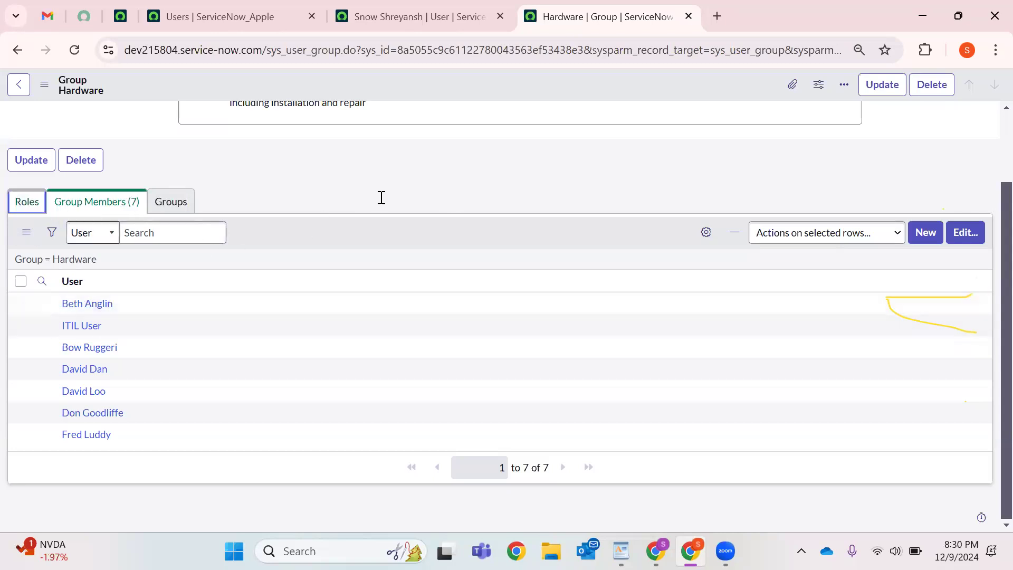
click(987, 325)
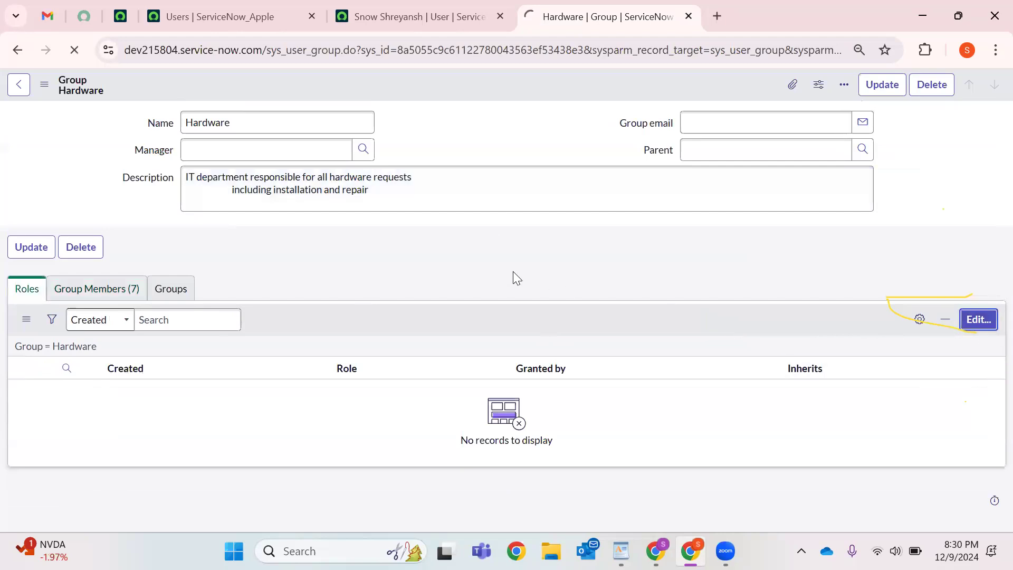
click(375, 18)
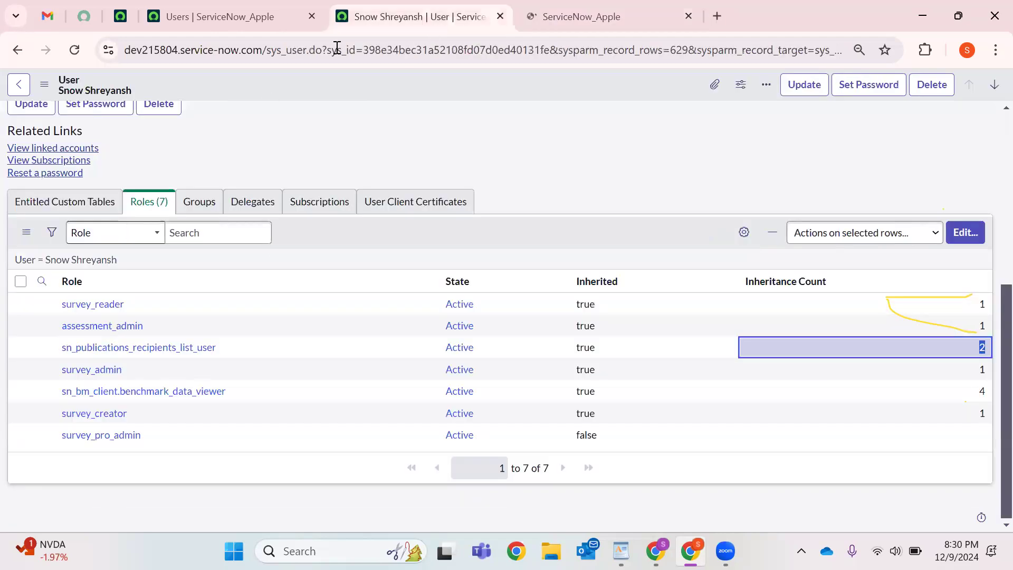
click(552, 6)
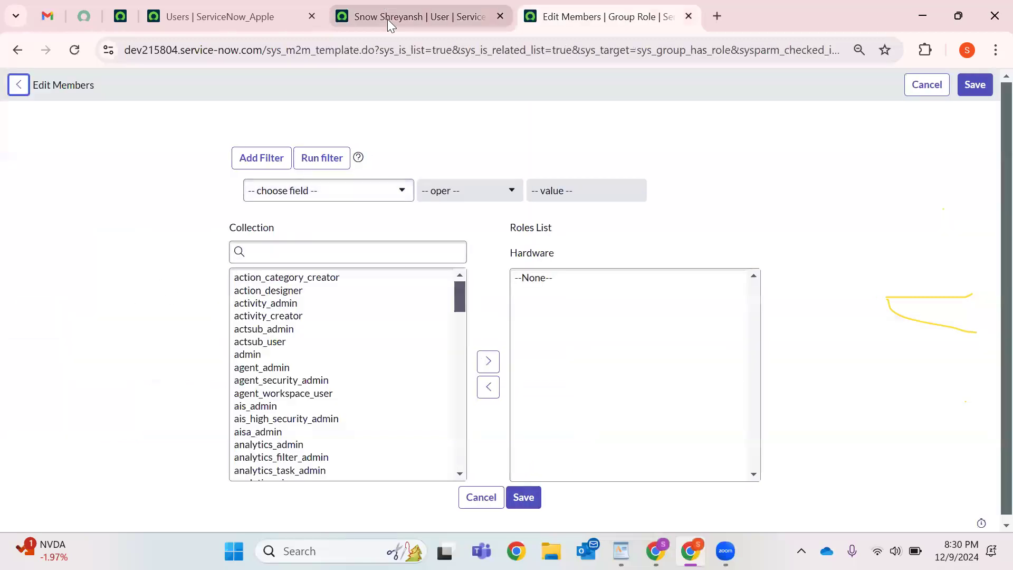
click(387, 19)
key(ctrl+Tab)
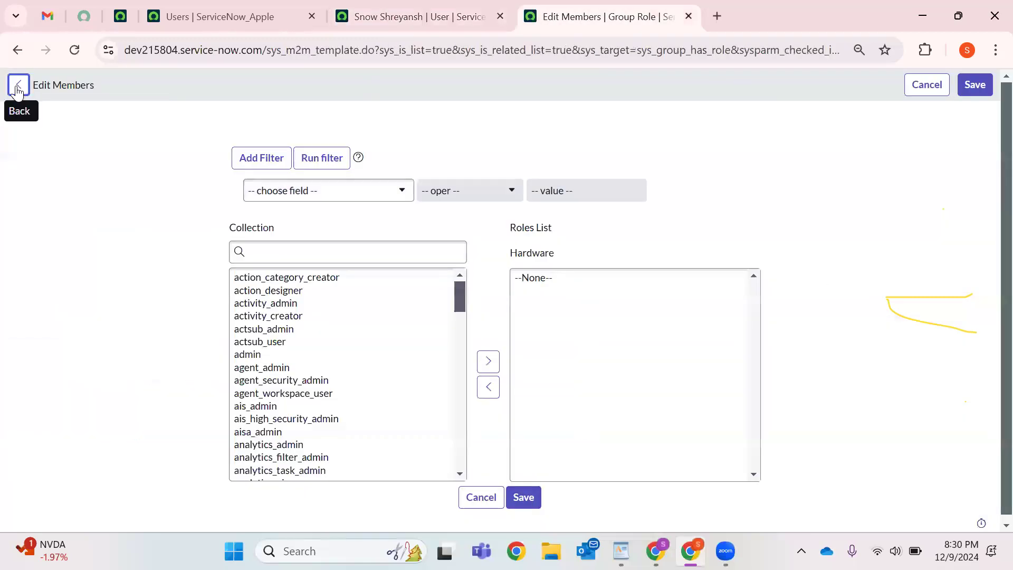
click(18, 86)
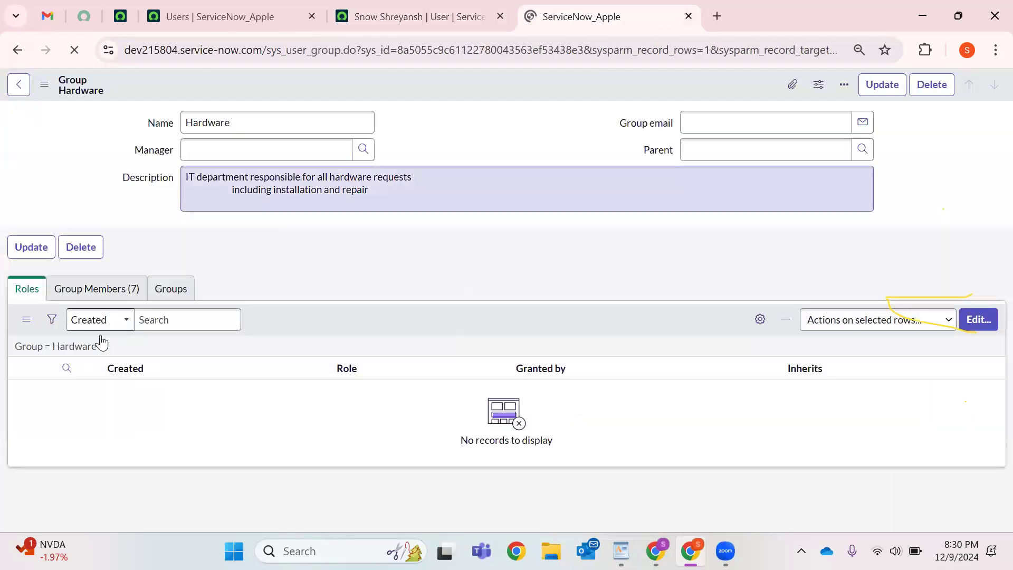
click(94, 289)
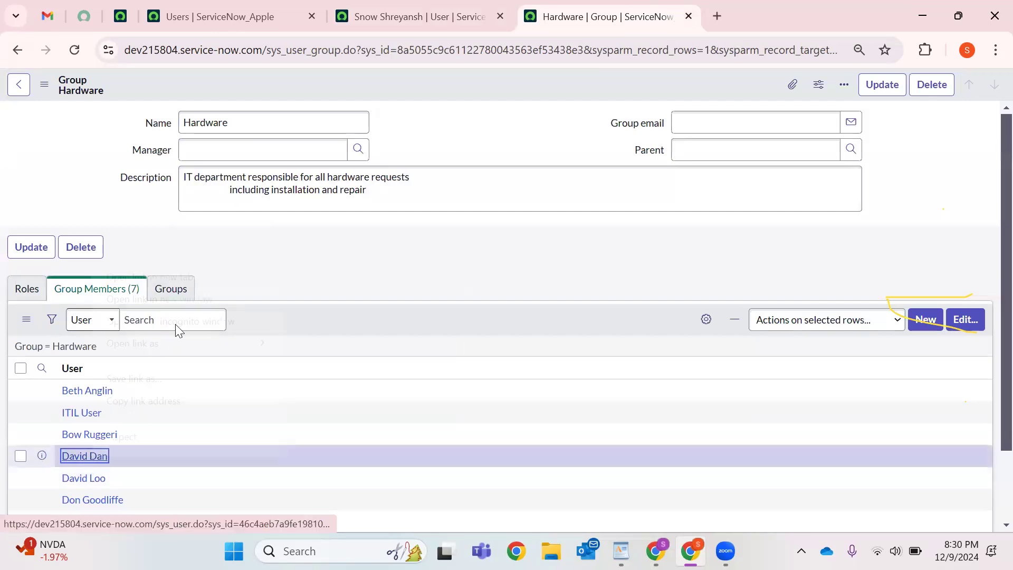
Open a Hardware member's user record in a new tab.
right_click(91, 463)
click(188, 276)
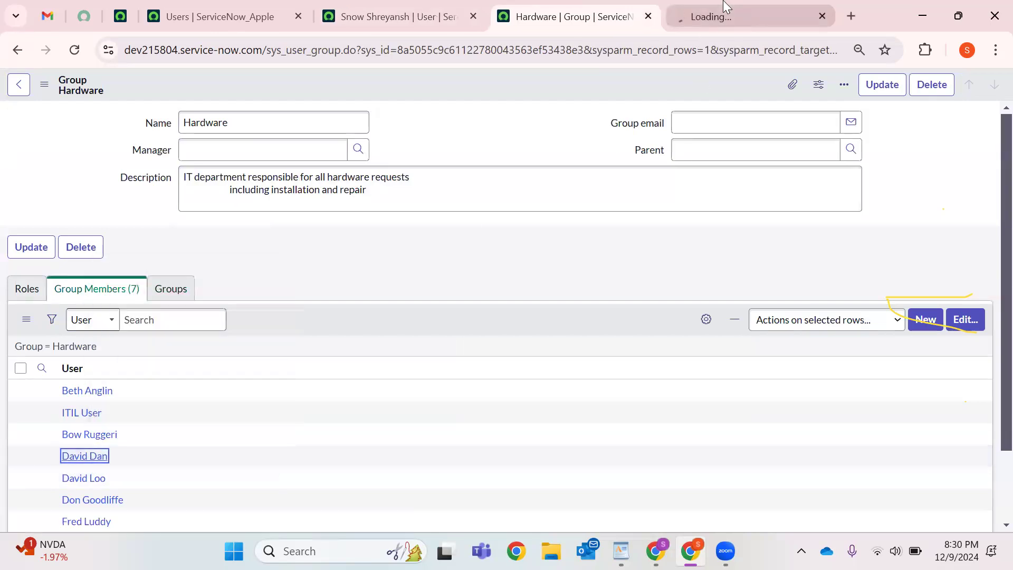
click(725, 7)
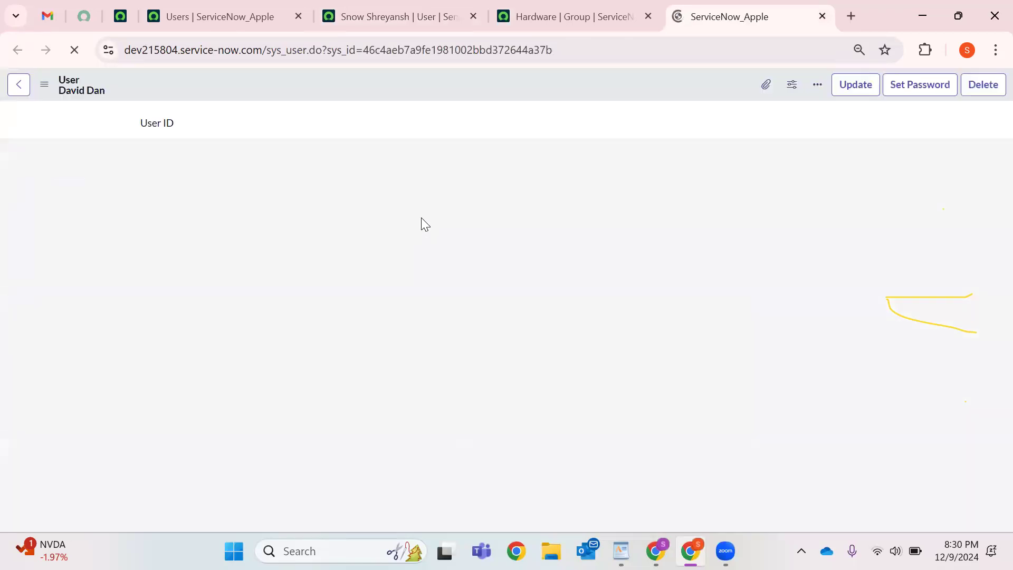
Filter the member's roles by *survey, showing only survey_reader, then view Hardware's empty Roles list.
scroll(277, 293, down, 1)
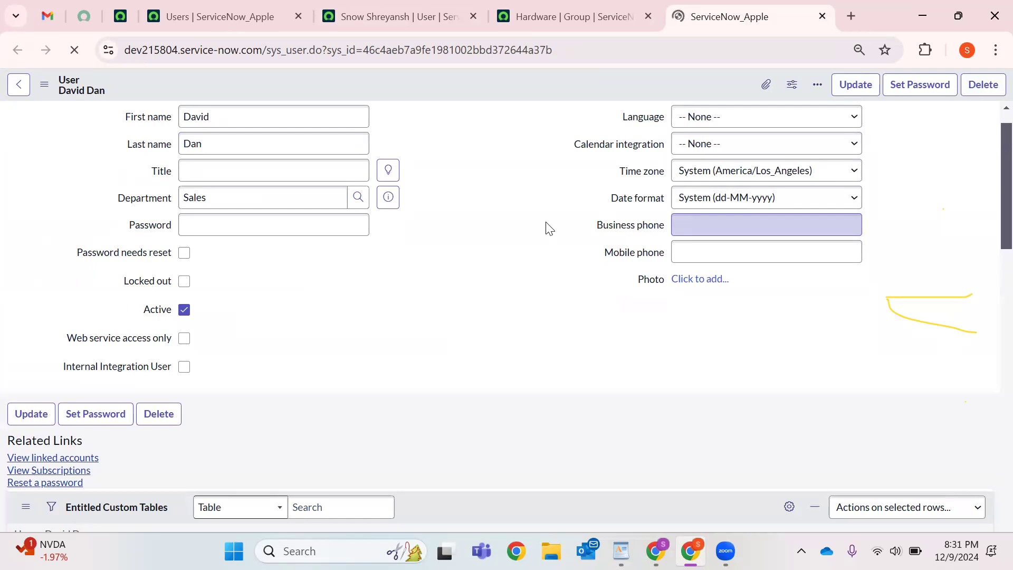
scroll(549, 228, down, 6)
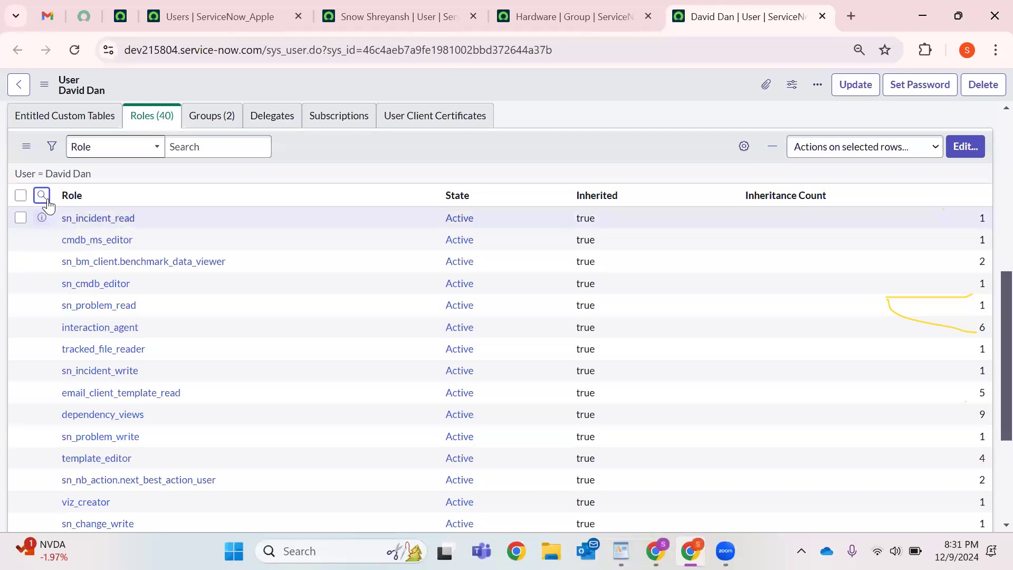
text(*)
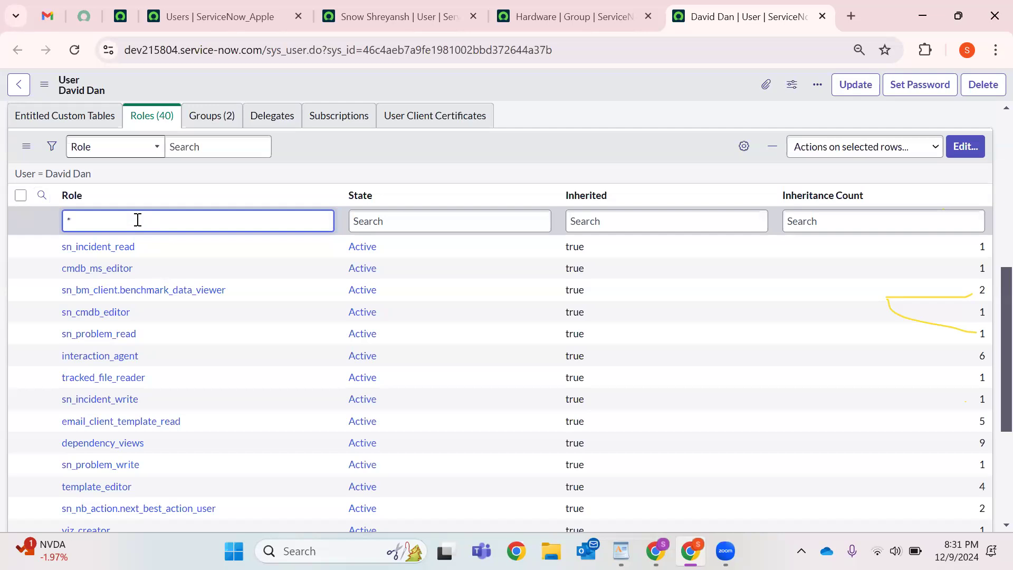
text(ey)
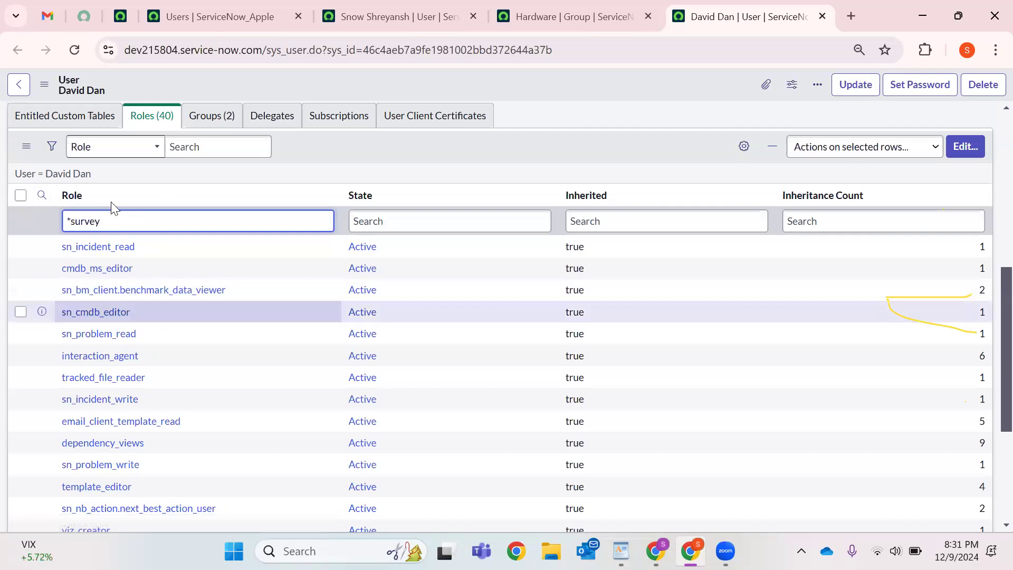
key(Return)
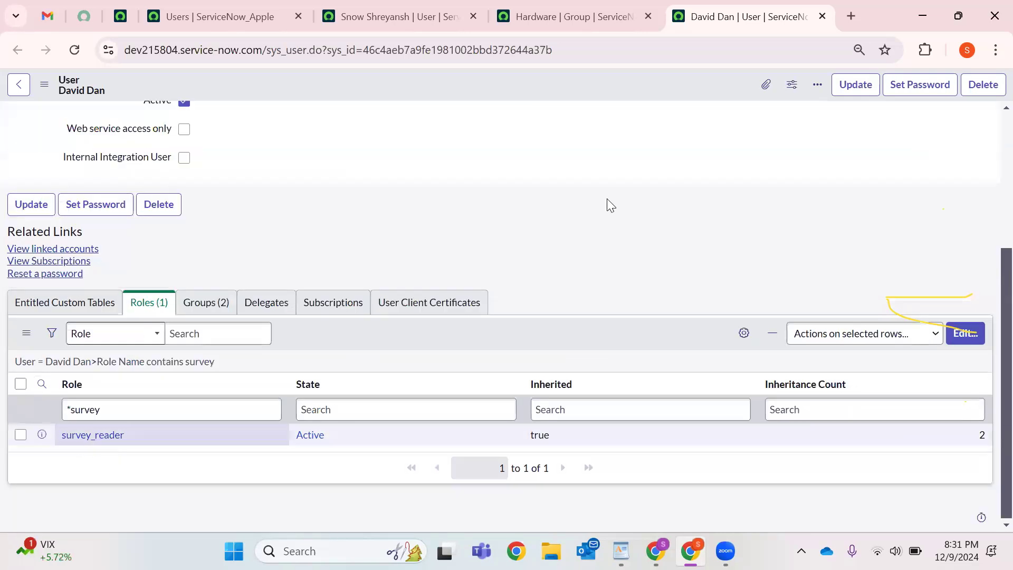
click(580, 17)
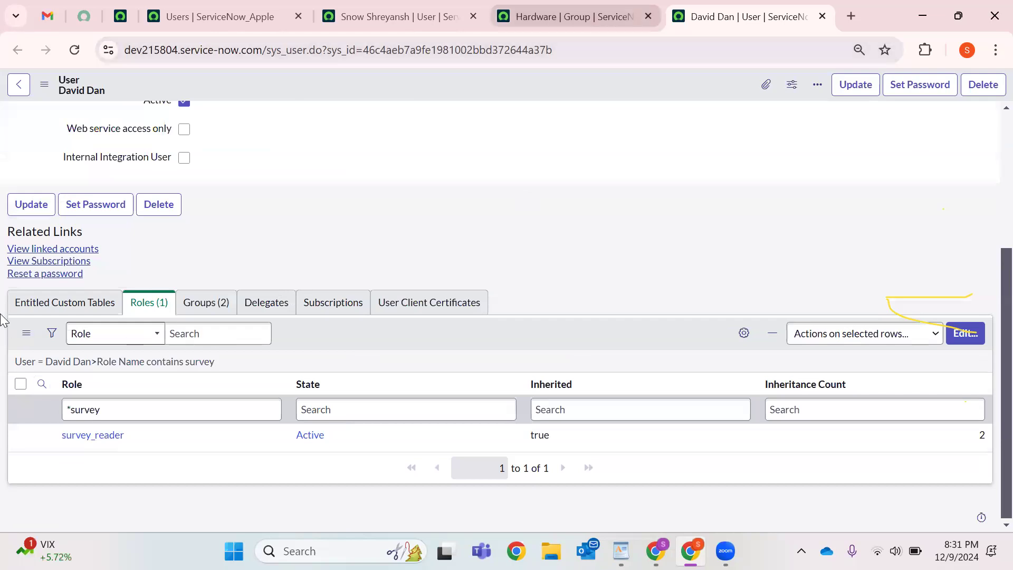
click(27, 288)
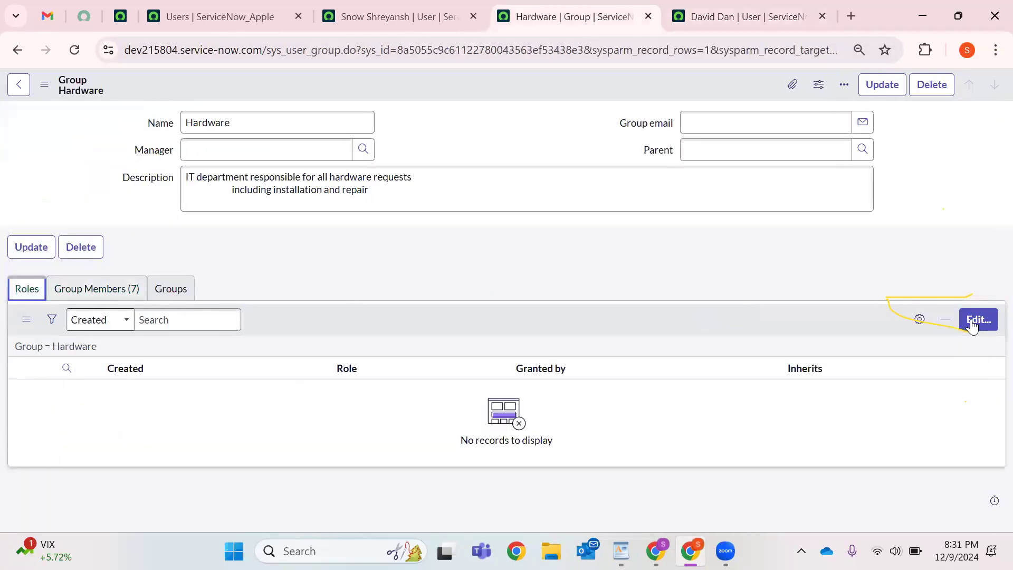
Search 'survey' in the role editor, add survey_creator to Hardware's roles, and save.
click(974, 322)
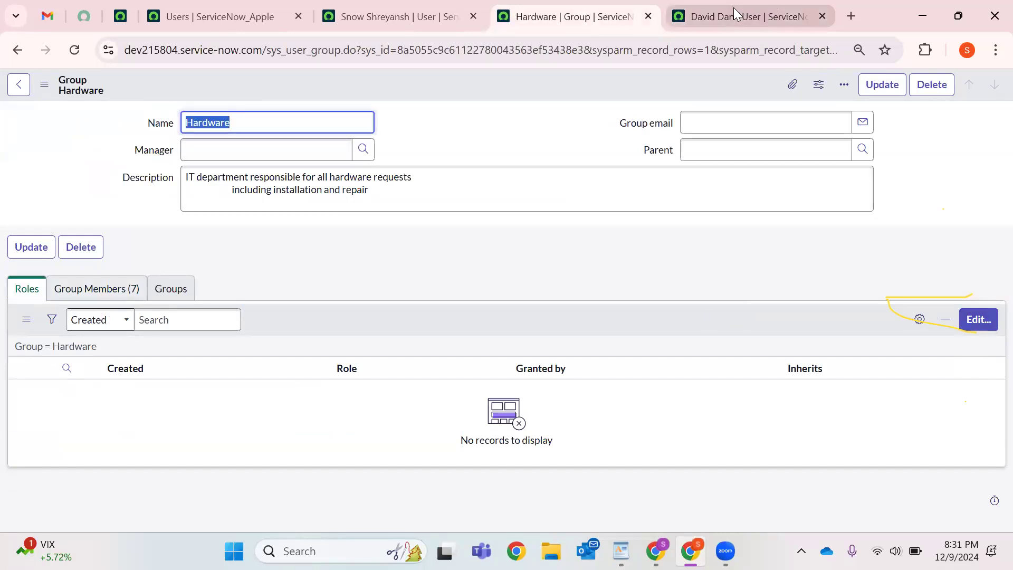
click(981, 321)
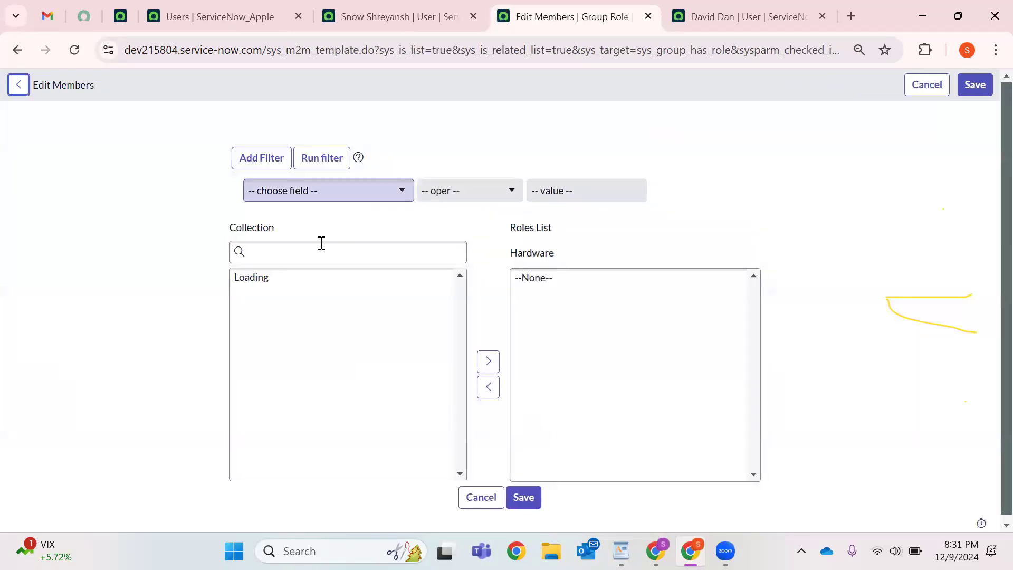
click(318, 250)
text(survey)
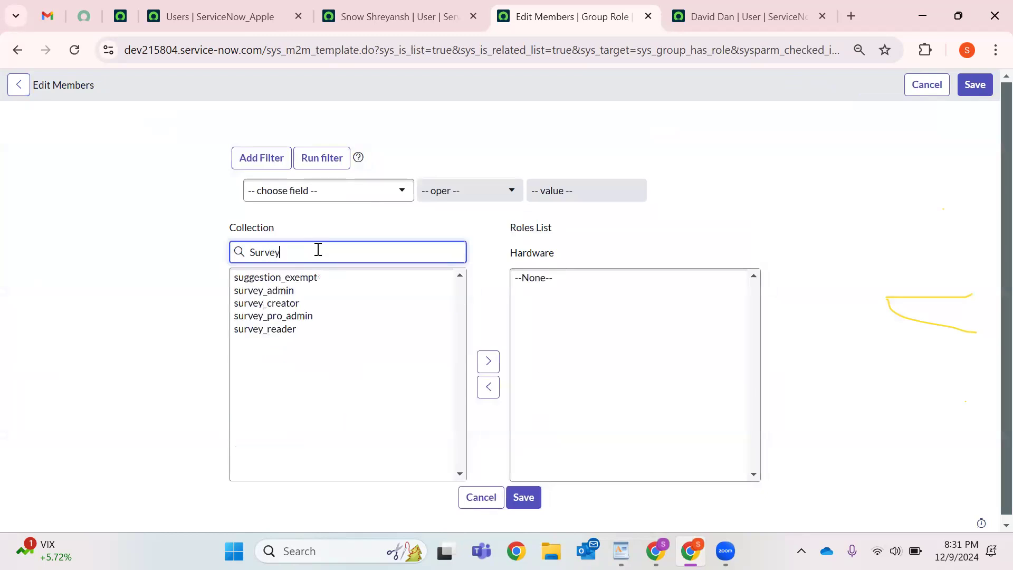
click(279, 292)
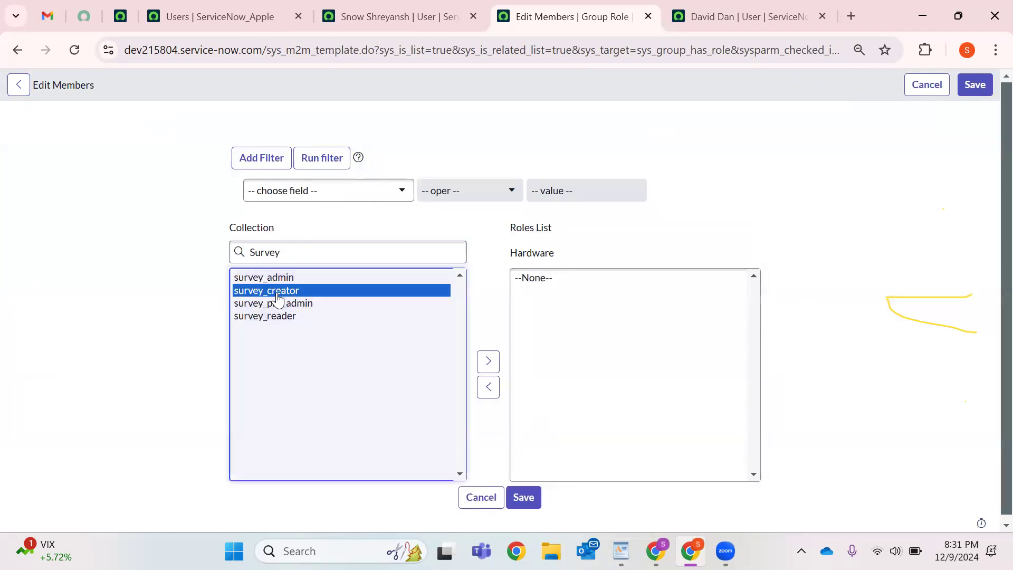
click(489, 362)
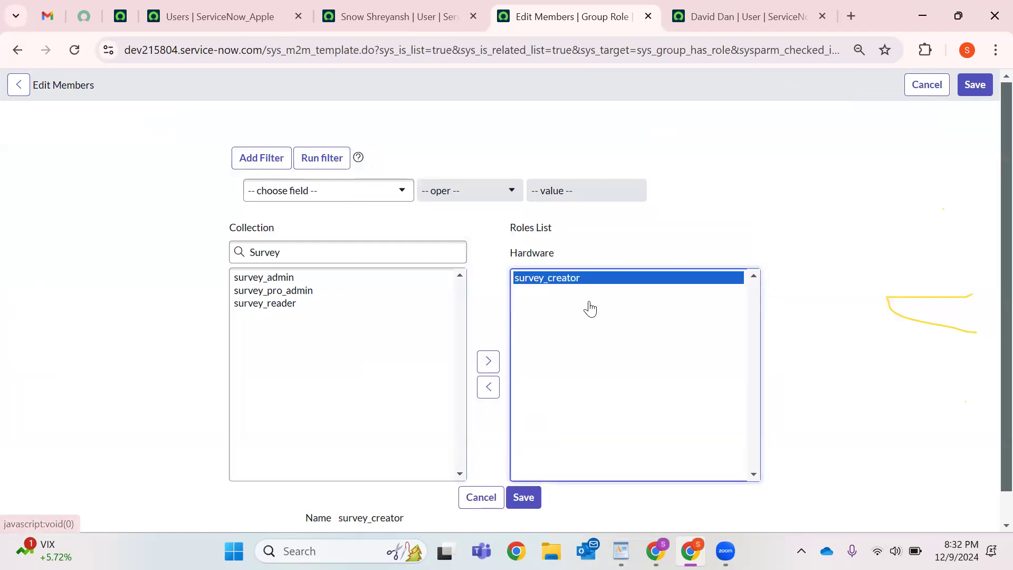
click(526, 508)
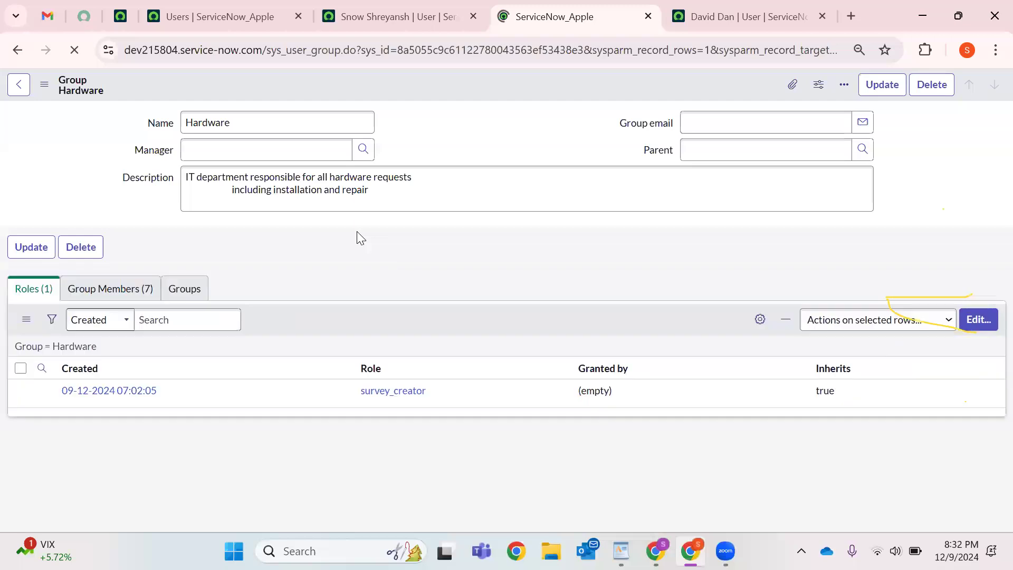
Reload the member's record and confirm survey_creator now appears as inherited beside survey_reader.
click(138, 289)
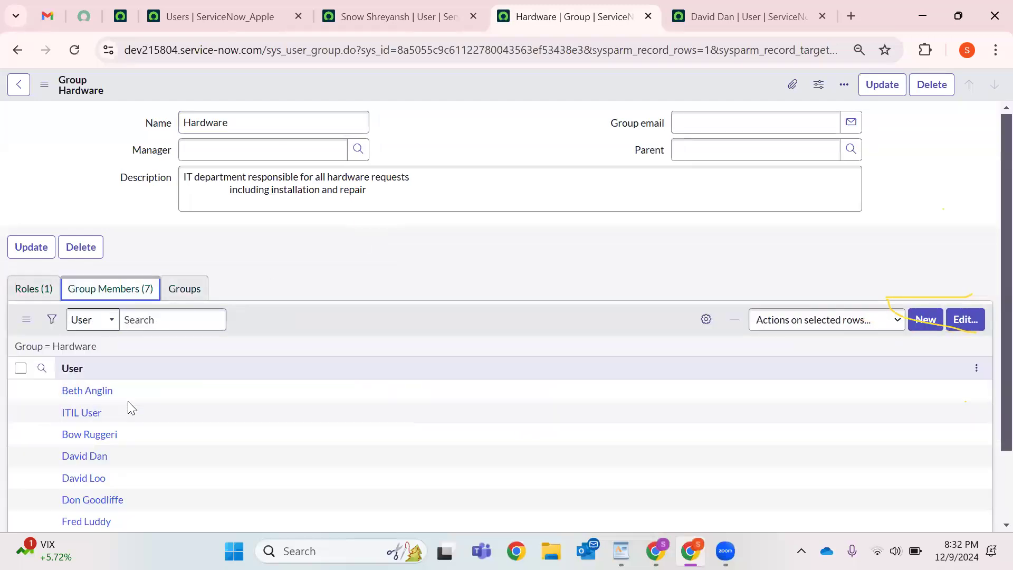
scroll(128, 401, down, 2)
key(ctrl+Tab)
click(76, 51)
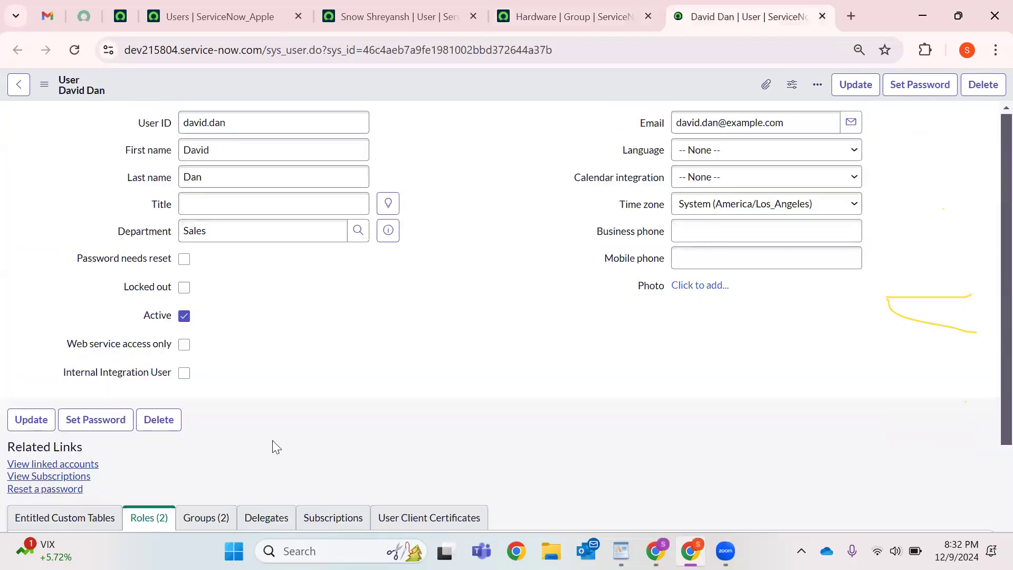
drag(60, 497, 129, 496)
scroll(167, 434, down, 4)
drag(60, 414, 128, 414)
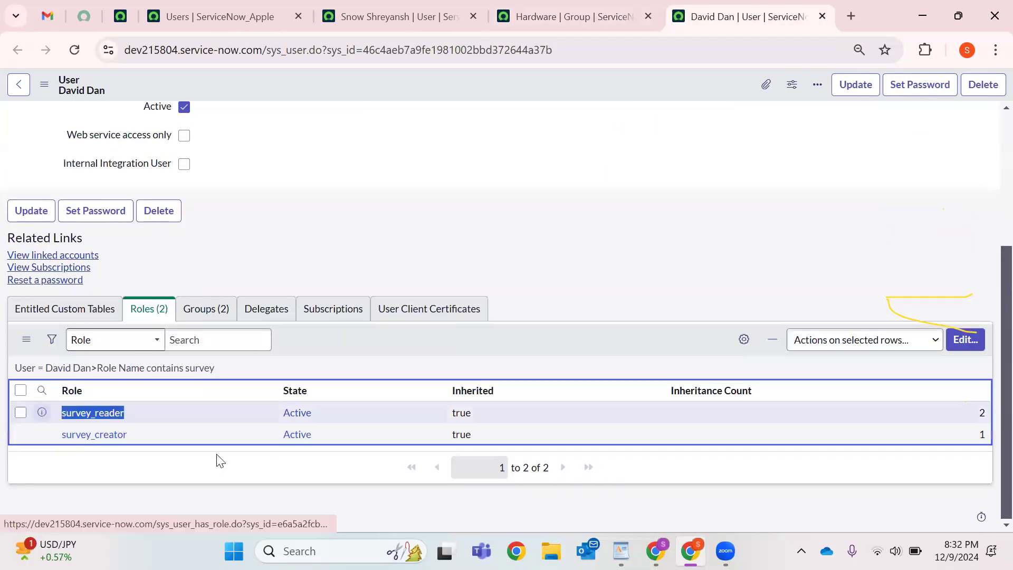
mouse_move(60, 435)
mouse_down()
mouse_move(130, 436)
mouse_move(59, 434)
mouse_up()
click(157, 475)
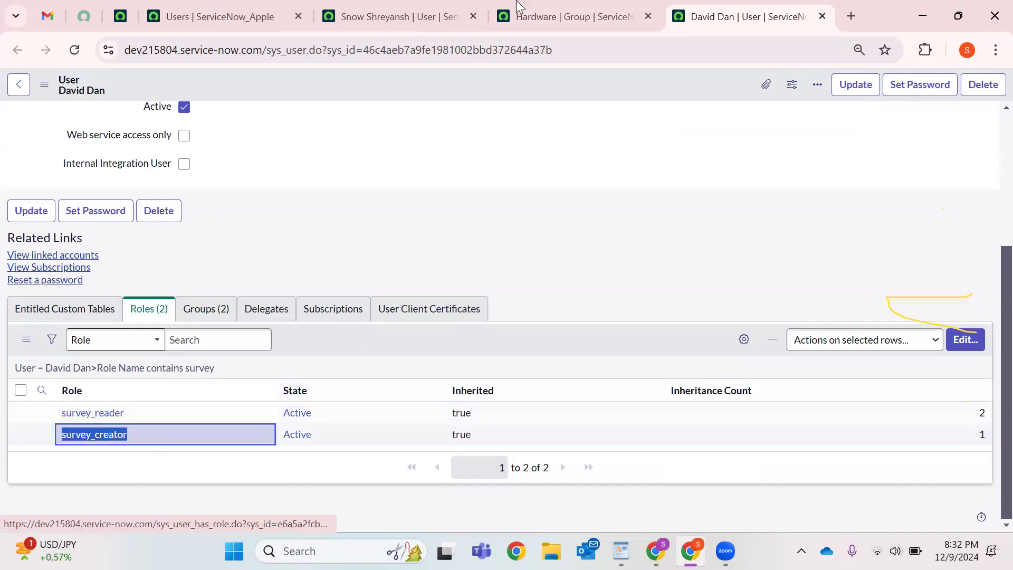
scroll(312, 228, up, 4)
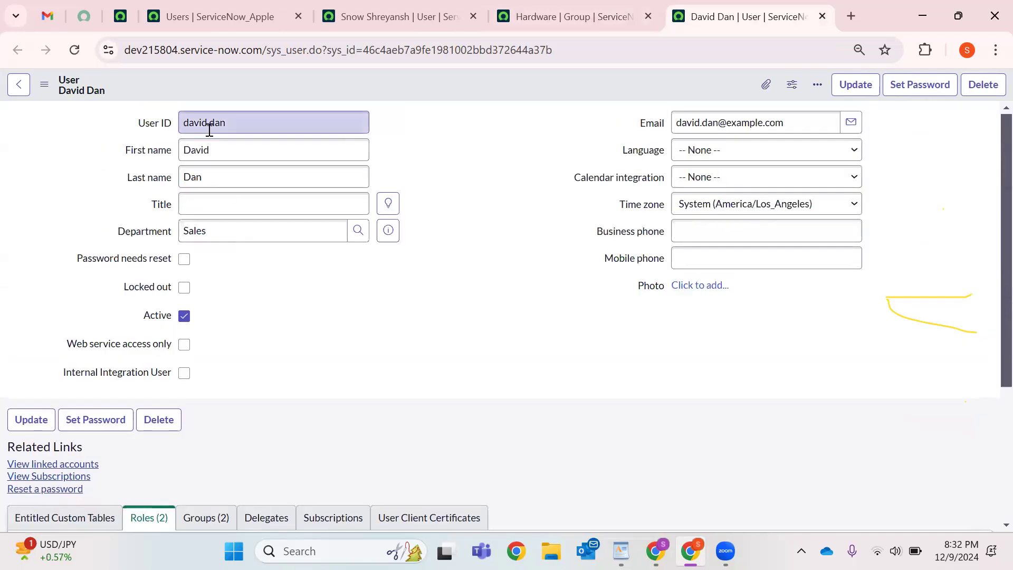
scroll(375, 333, down, 4)
click(752, 343)
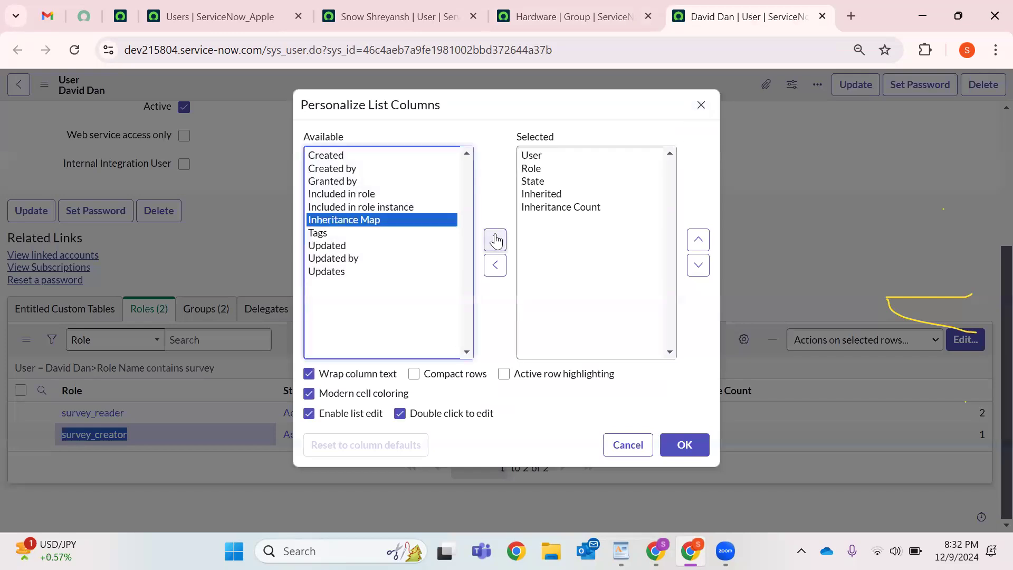
Add the Inheritance Map column just above Inheritance Count in the member's roles list.
click(495, 241)
click(698, 240)
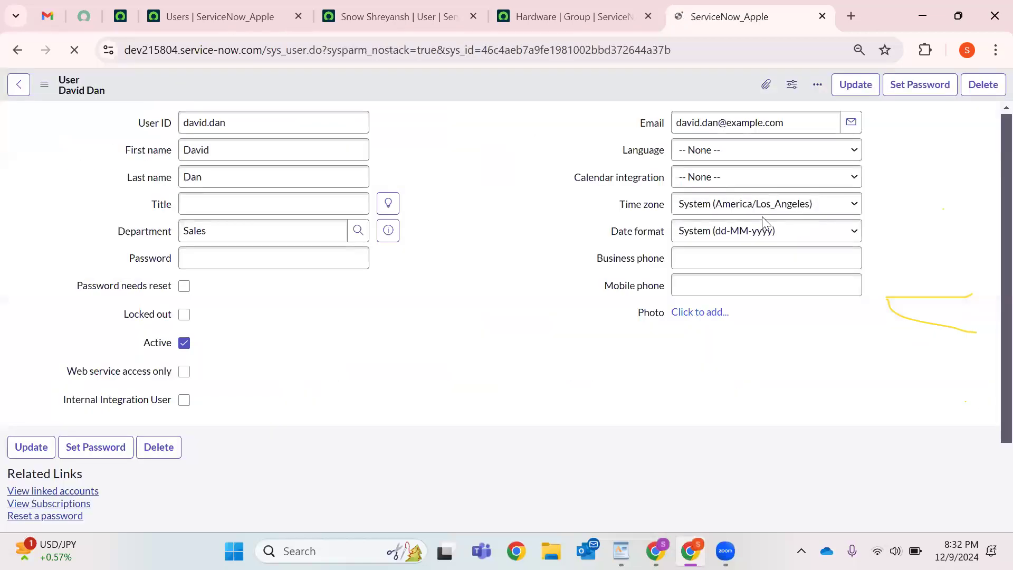
scroll(739, 265, down, 3)
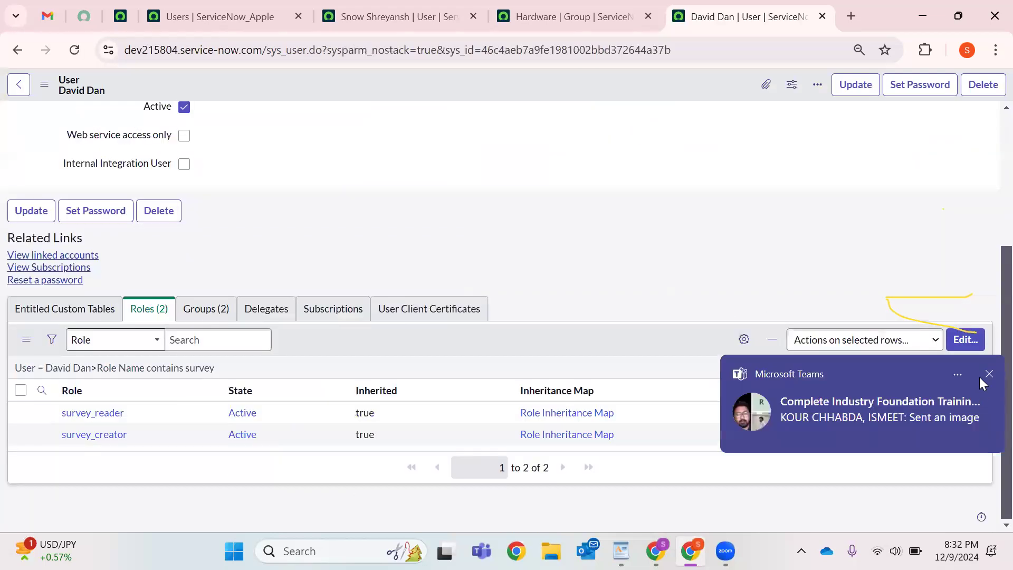
click(989, 376)
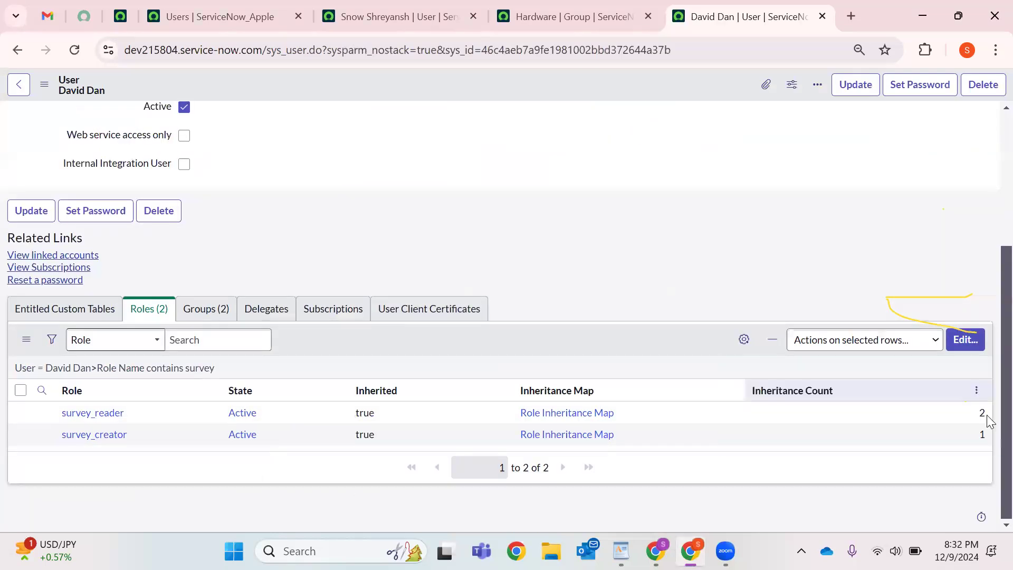
double_click(956, 412)
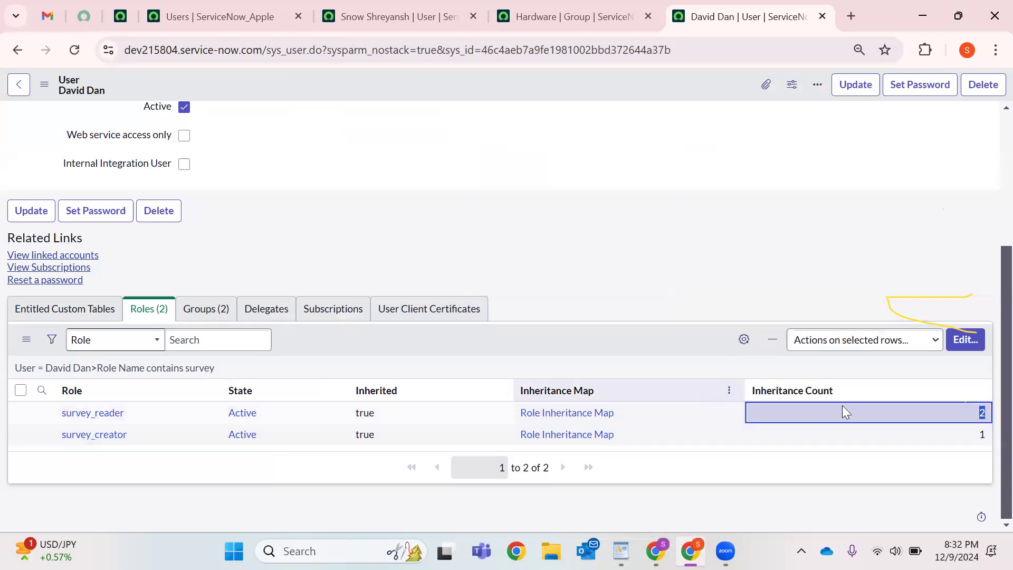
right_click(551, 438)
click(524, 274)
Review survey_creator's role inheritance map and target role, then return to the Hardware group.
click(538, 436)
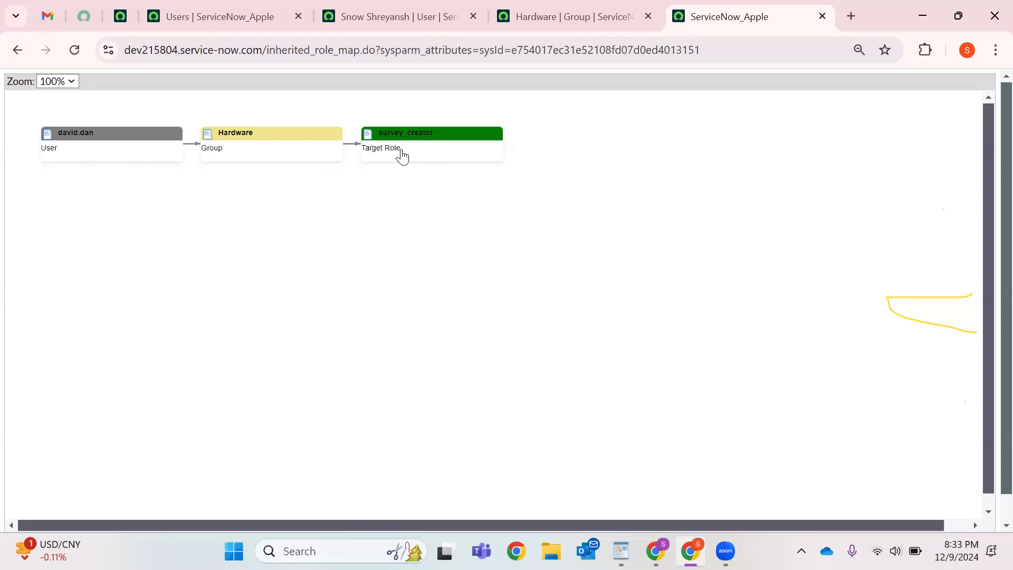
click(403, 155)
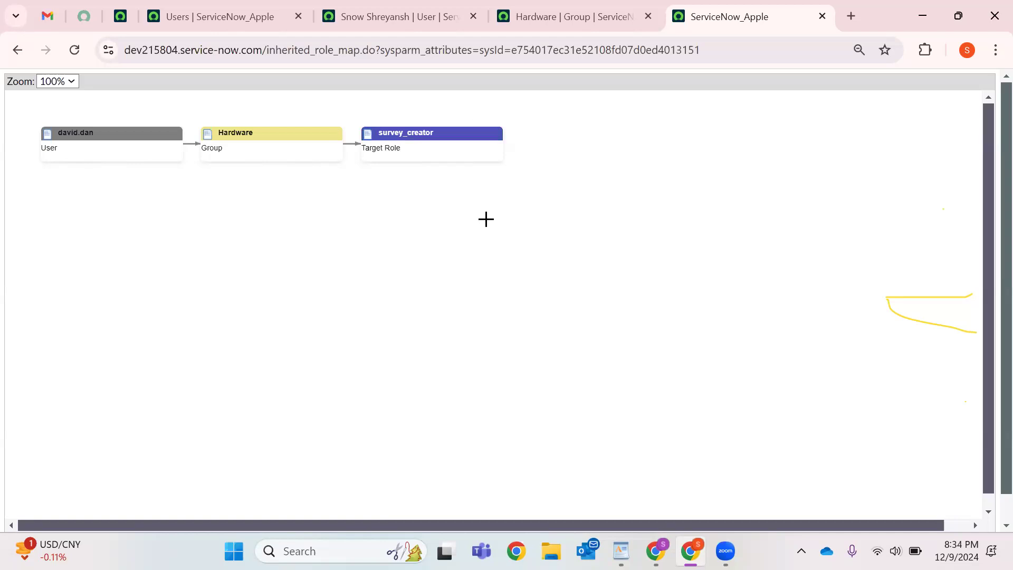
click(539, 9)
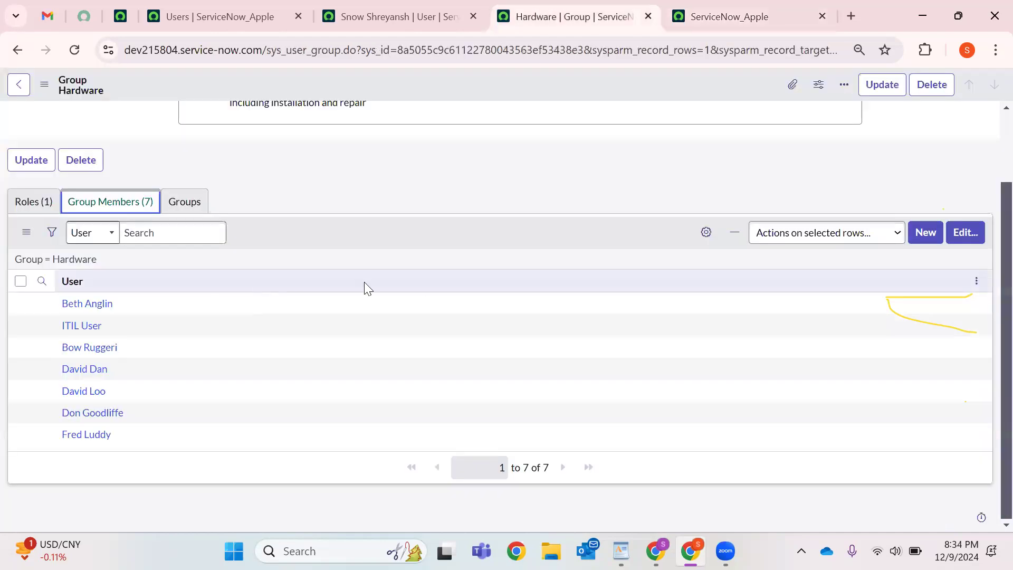
Check the other user record and role map, then reload the Hardware group record.
click(409, 16)
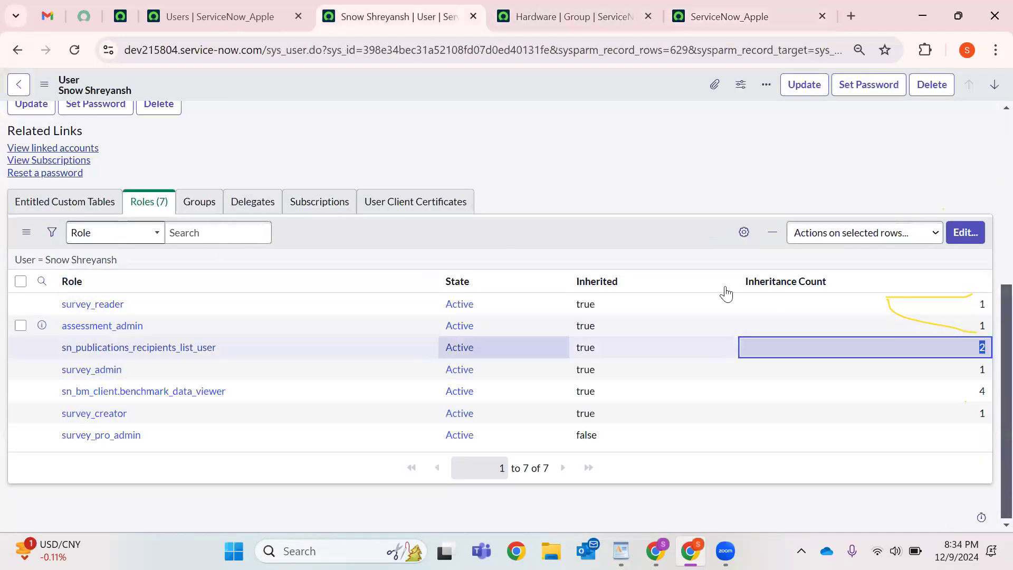
click(703, 14)
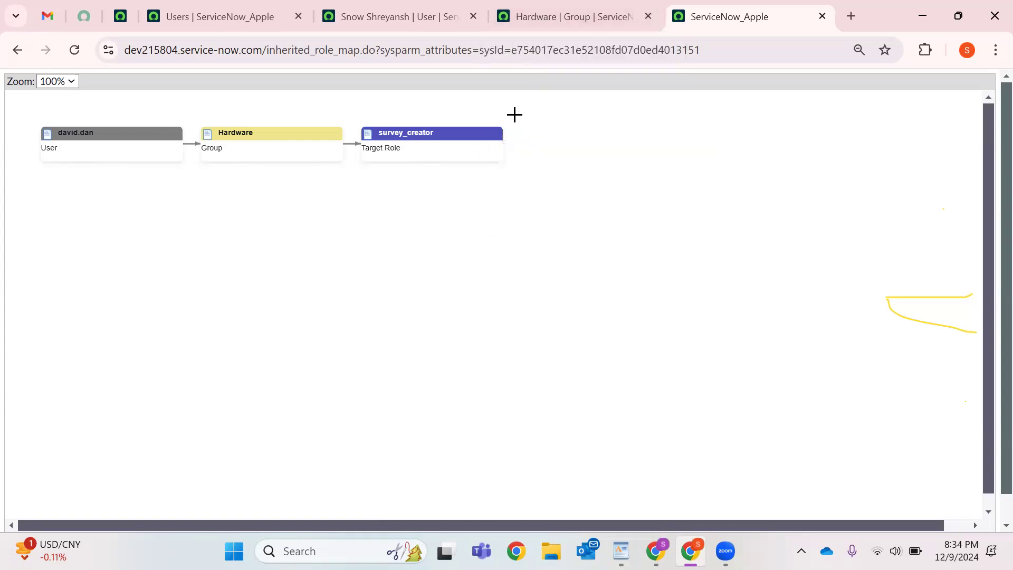
click(588, 14)
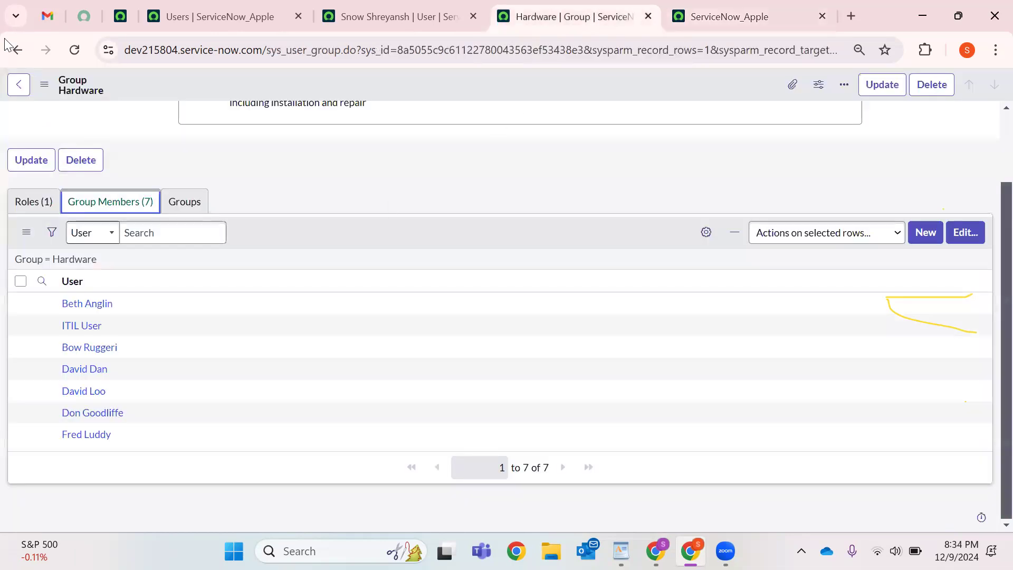
click(74, 50)
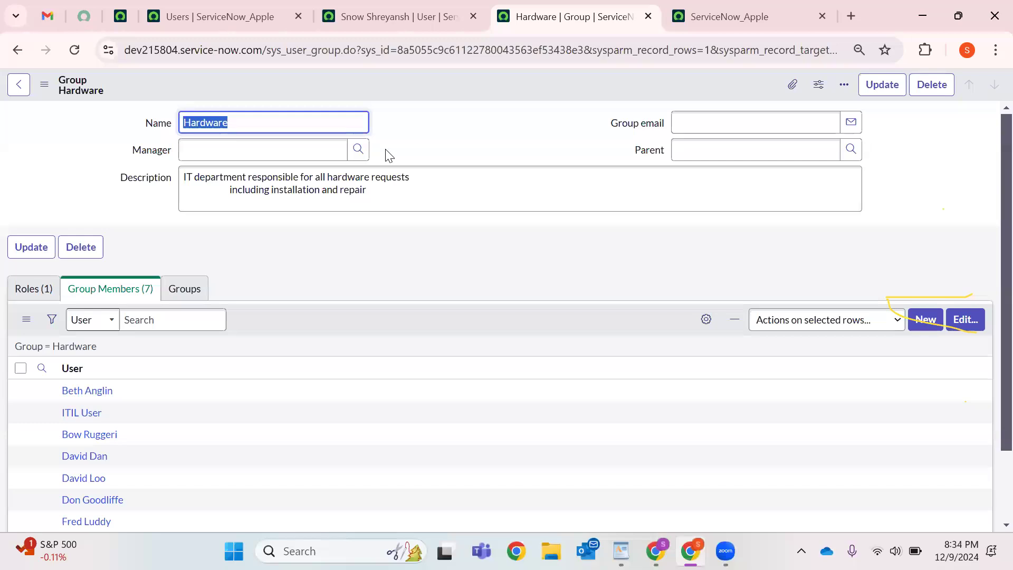
click(253, 93)
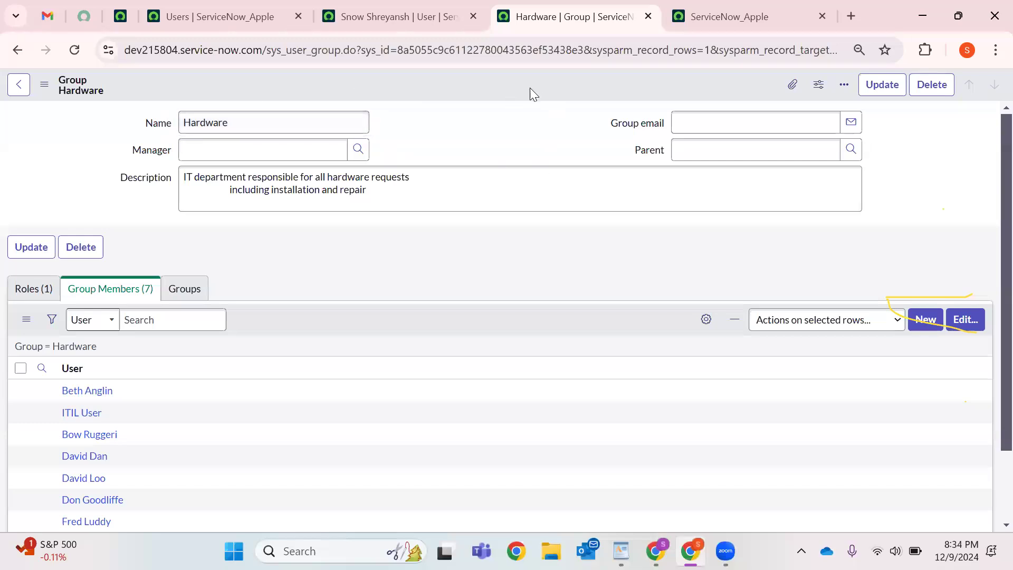
Close the Hardware group and role-map tabs and bring up the home page navigator.
click(648, 16)
click(650, 16)
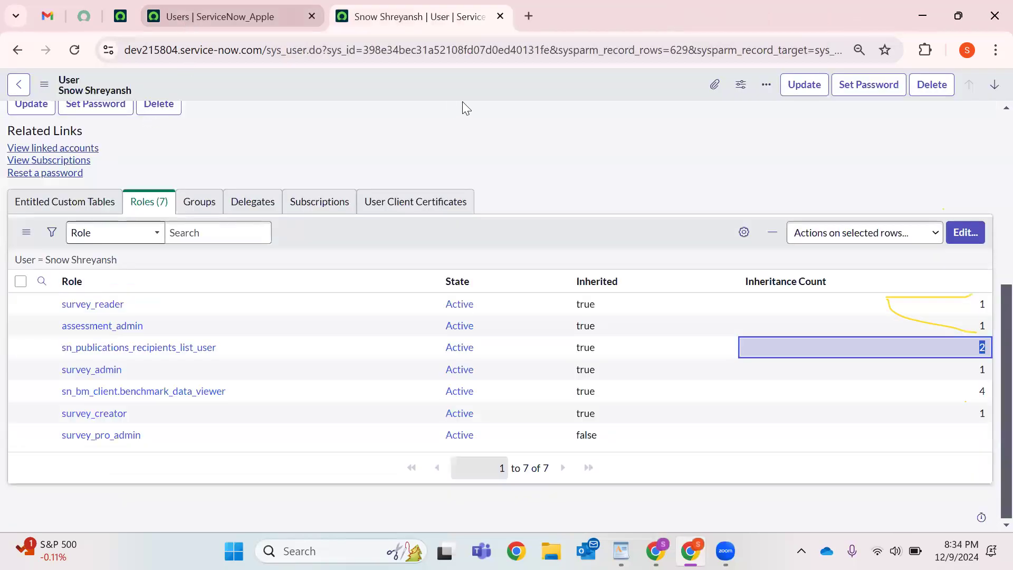
key(ctrl+shift+Tab)
click(121, 14)
click(83, 96)
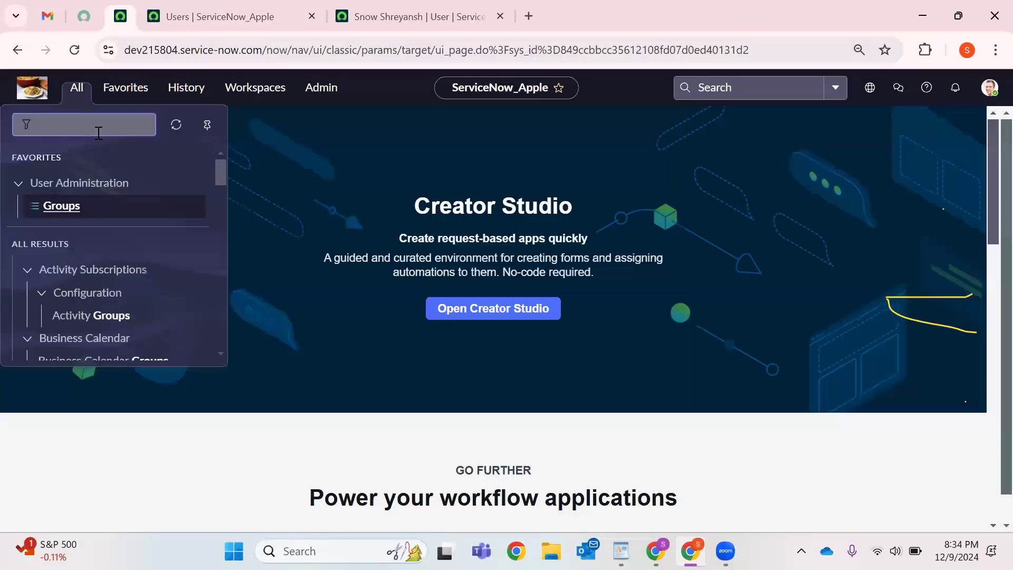
Open the Groups list via sys_user_group.LIST and place its tab beside the Users tab.
key(ctrl+a)
key(BackSpace)
text(sys)
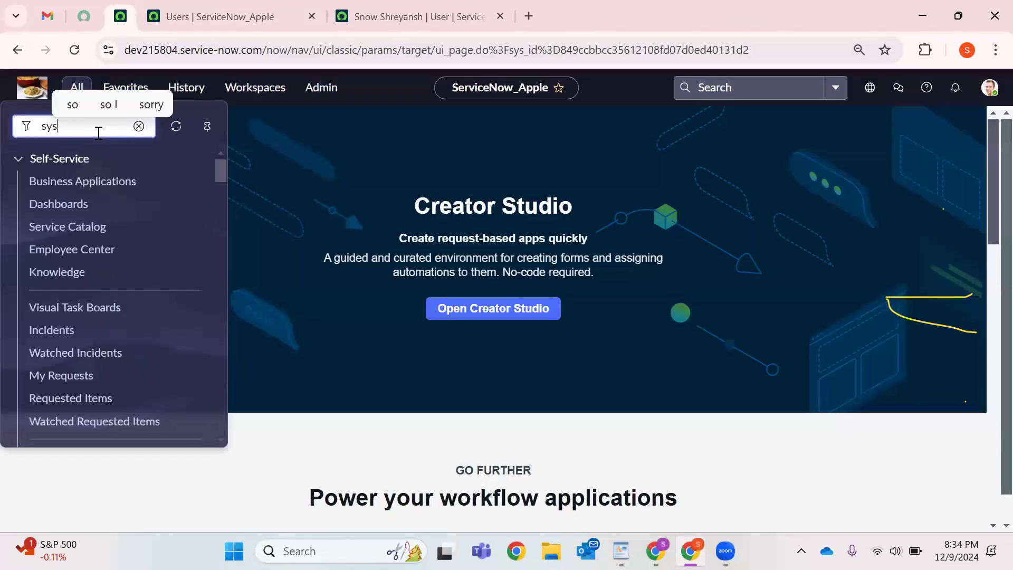
text(_user)
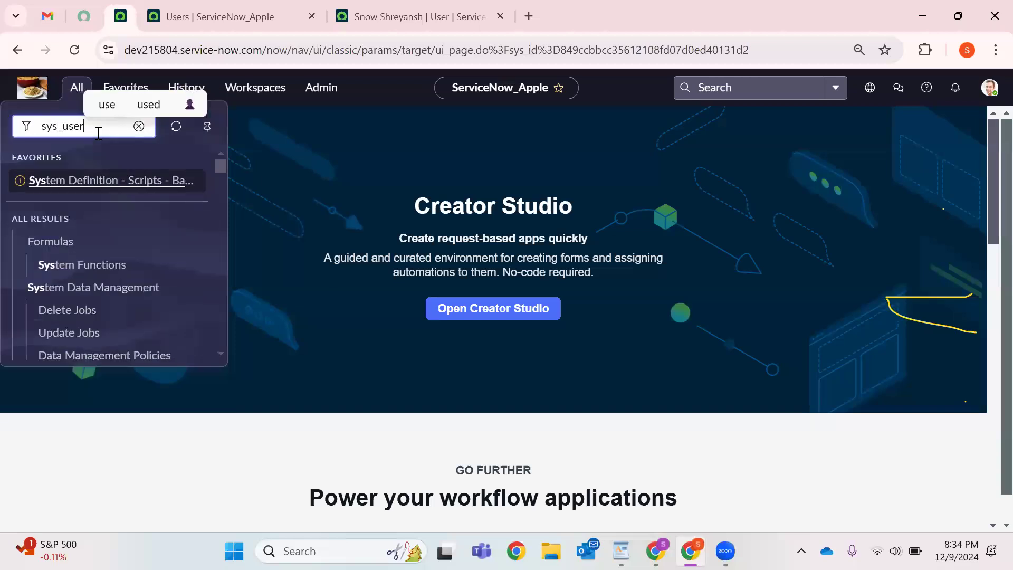
text(_gr)
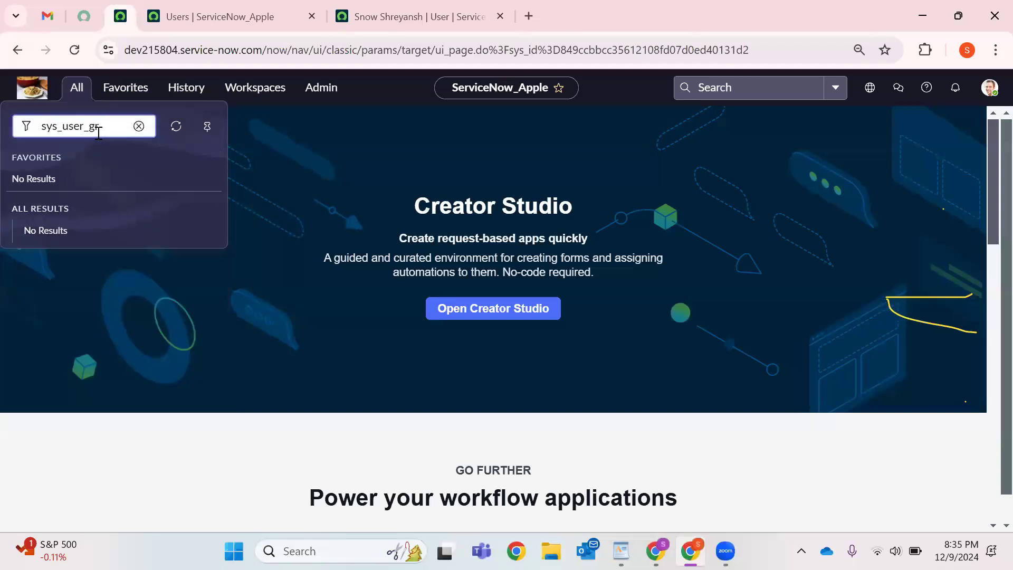
text(oup.LIST)
key(Return)
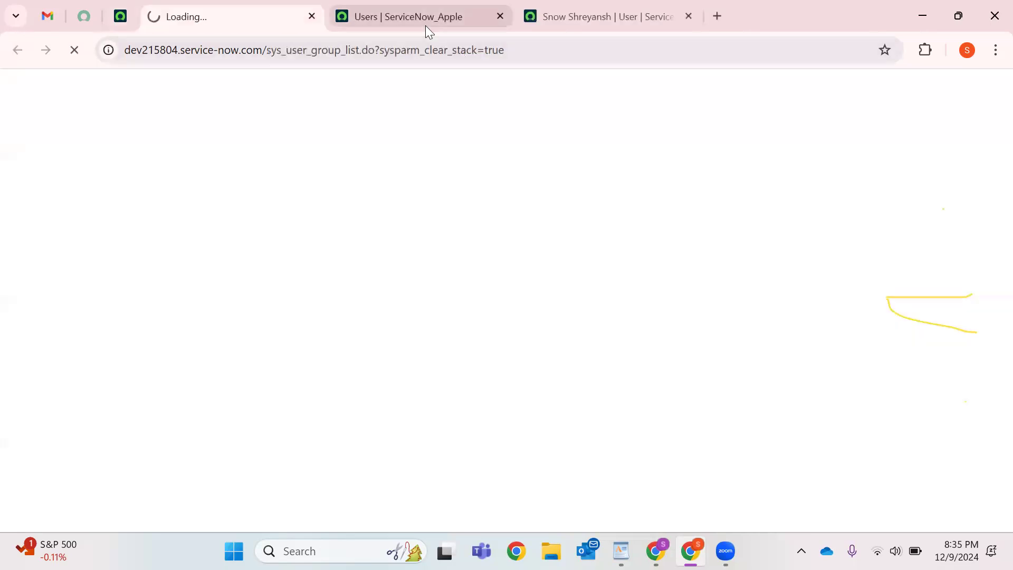
drag(257, 24, 427, 5)
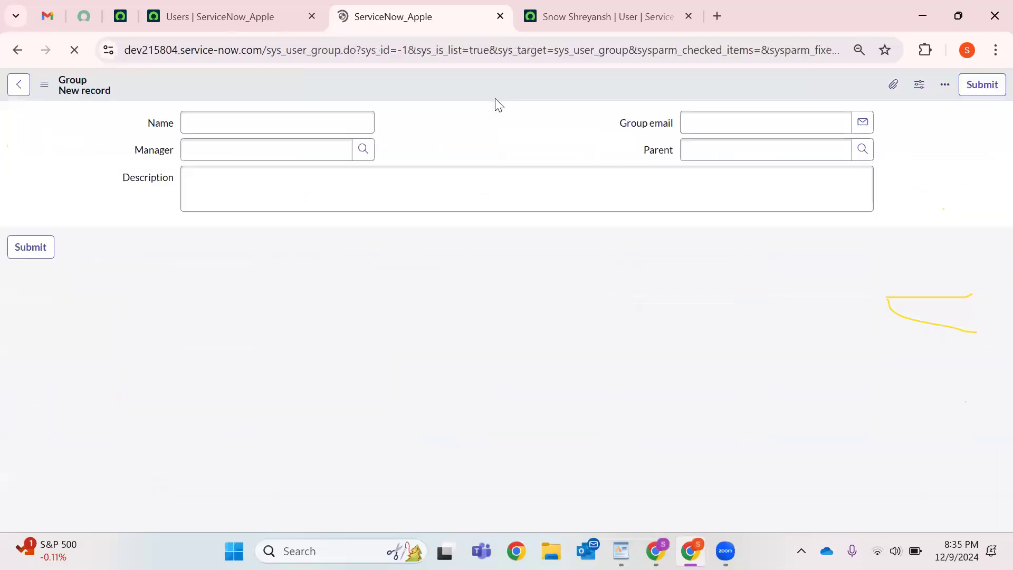
Name the new group 'Survey Pro Admins', make the admin user manager, and describe it 'To Manage Surveys'.
click(330, 120)
text(Survey Pro Ad)
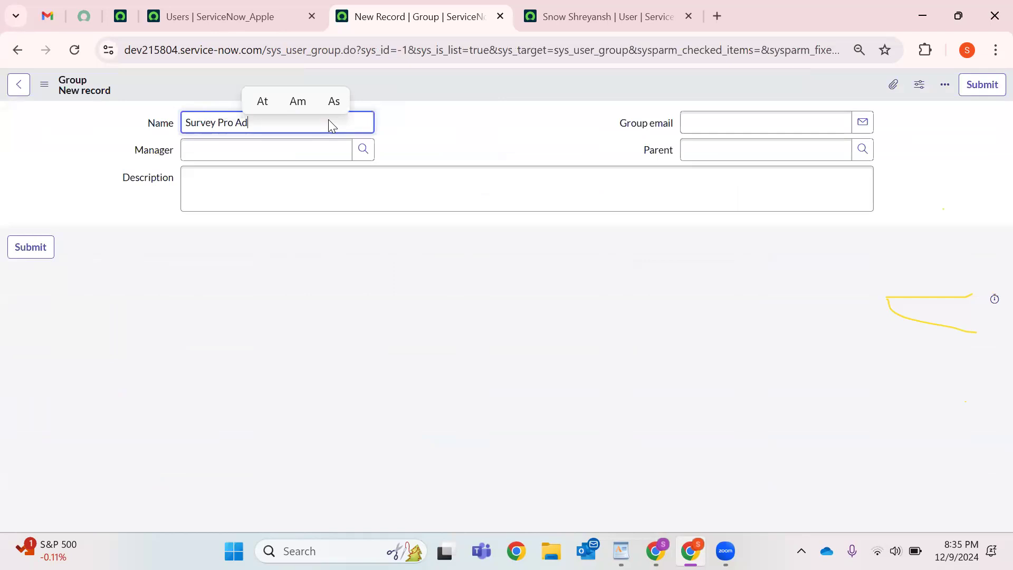
text(mins)
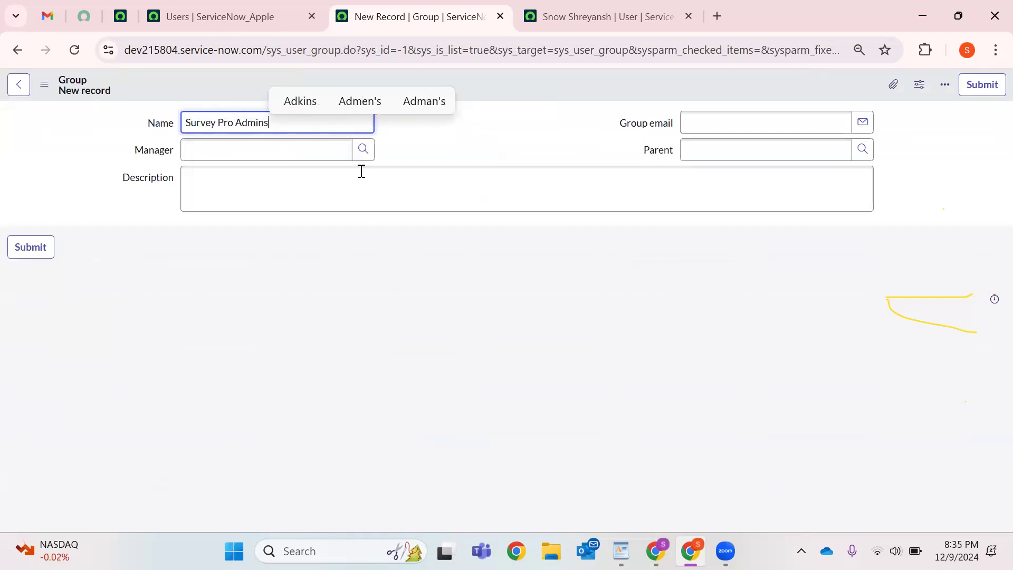
click(364, 152)
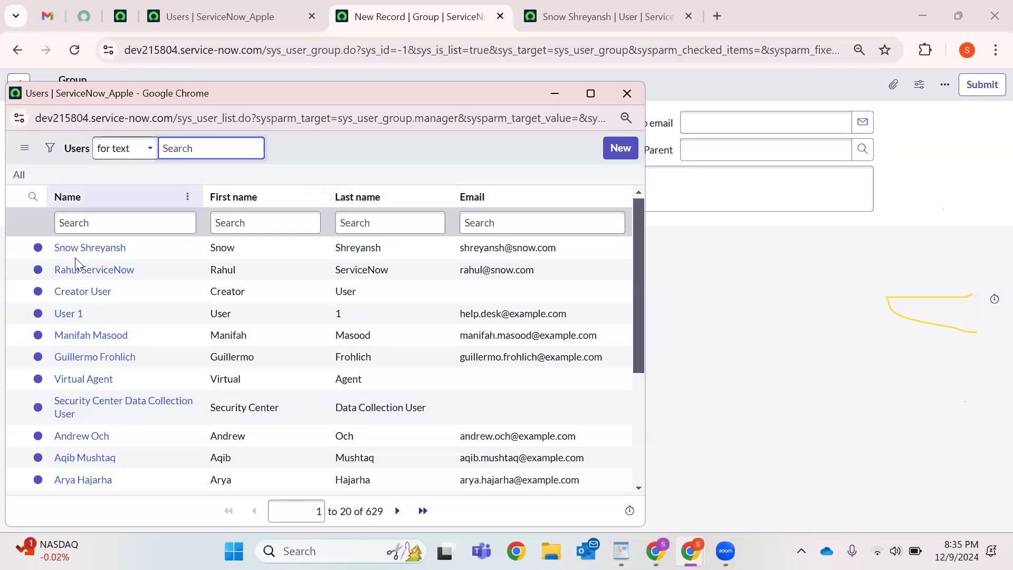
click(93, 254)
click(226, 197)
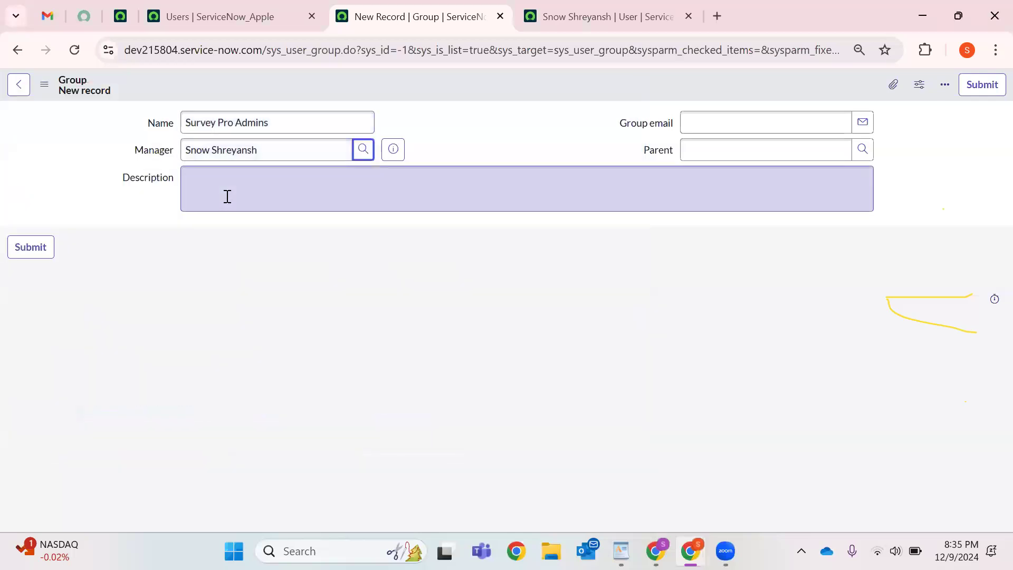
text(To)
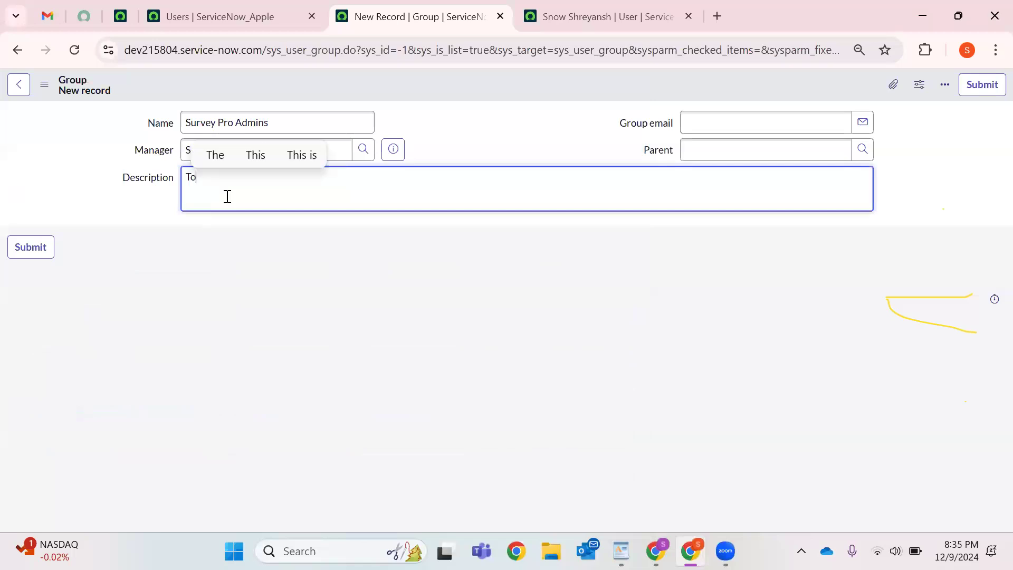
text( Man)
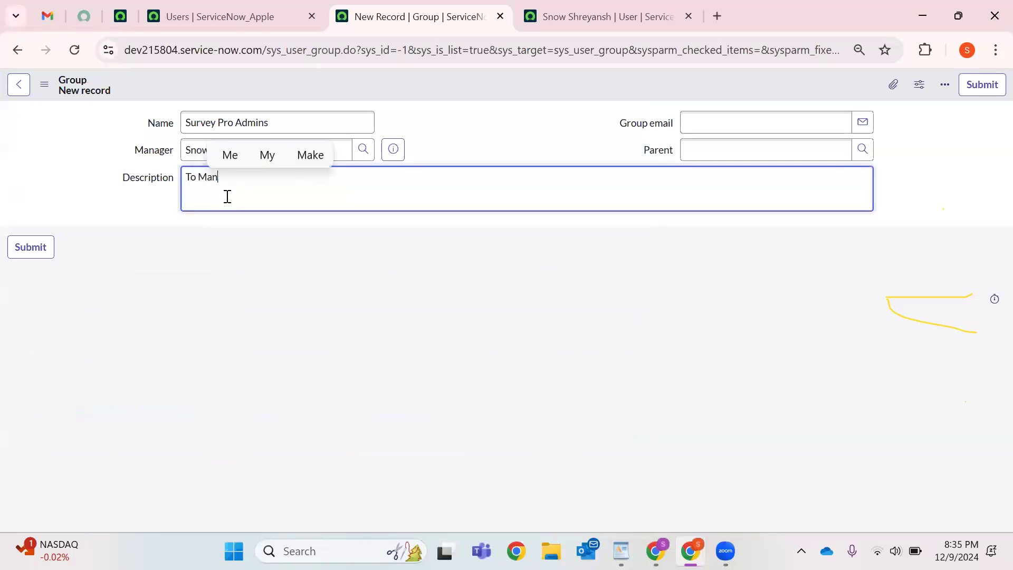
text(age Surveys)
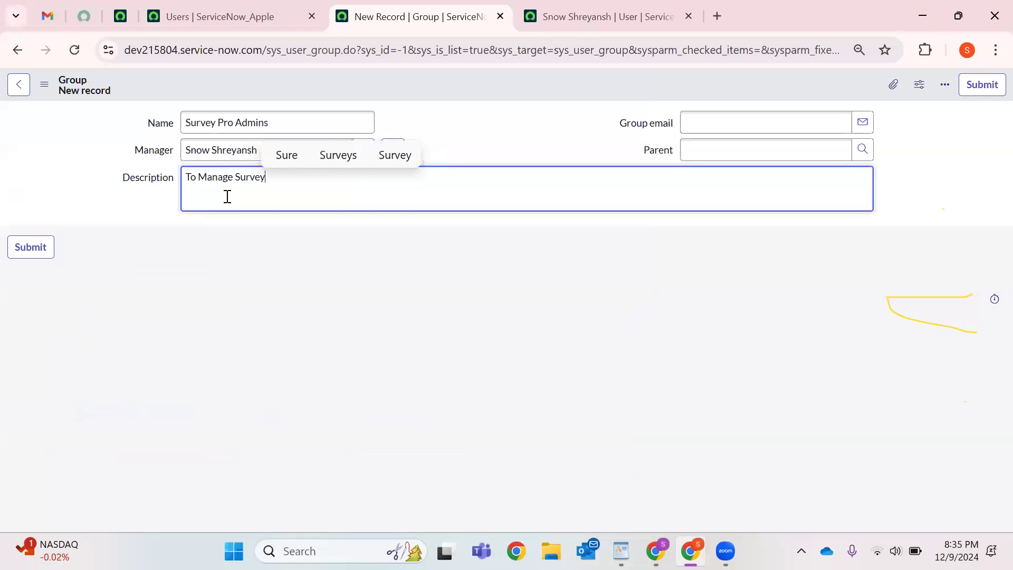
Fill in the group e-mail address and save the new group record.
right_click(469, 83)
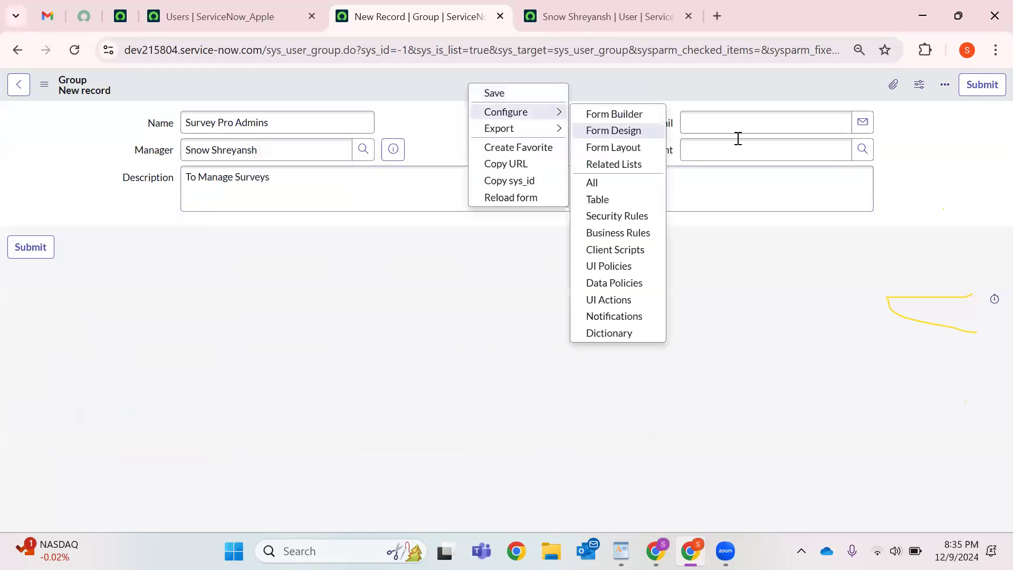
click(738, 128)
text(sh)
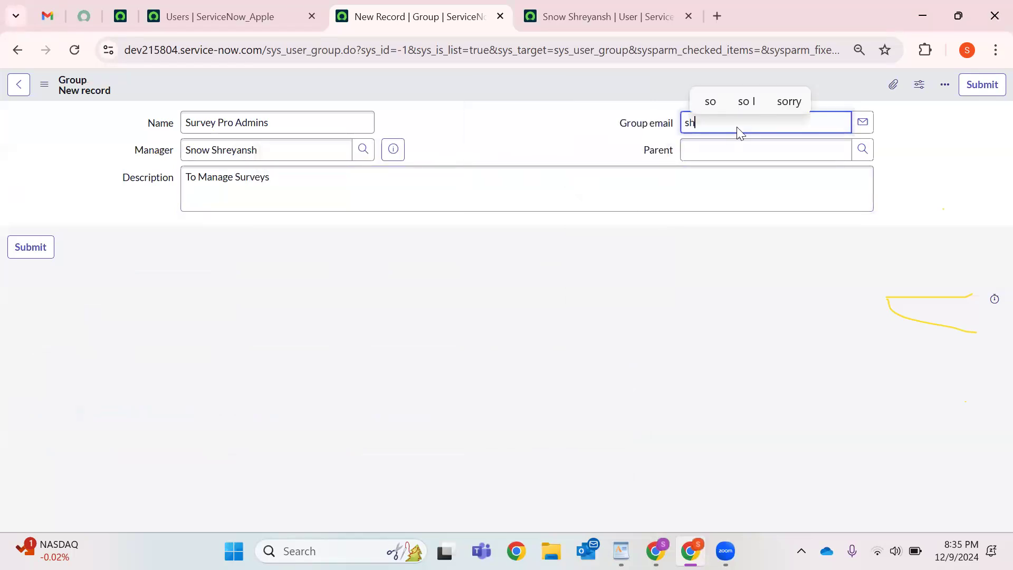
key(BackSpace)
key(BackSpace)
text(S)
key(BackSpace)
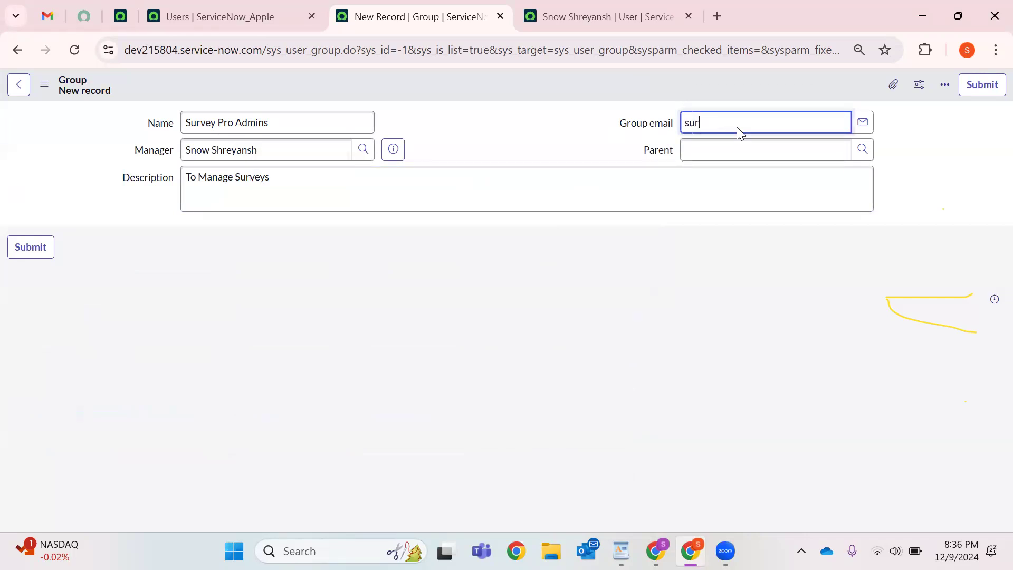
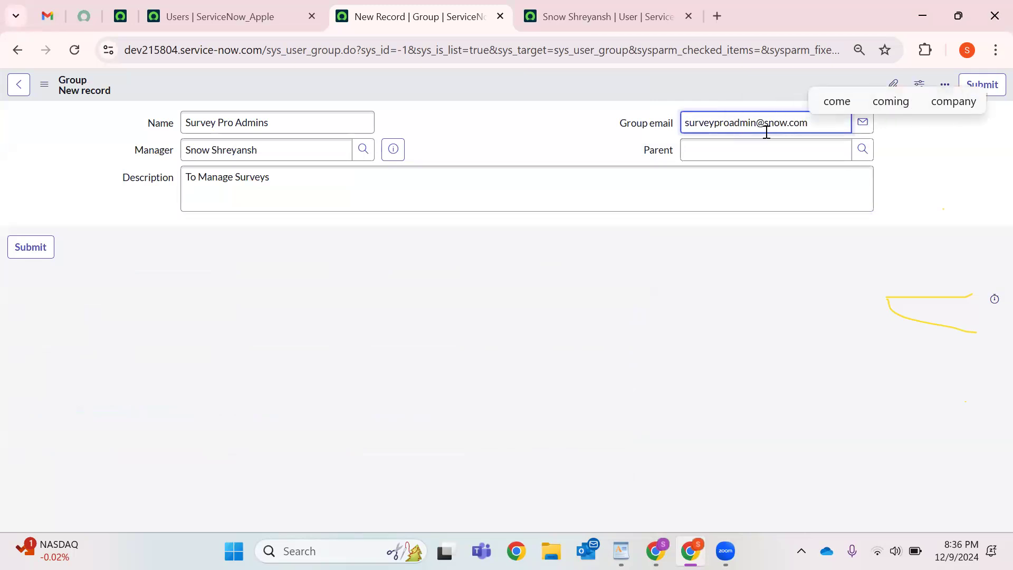
right_click(520, 84)
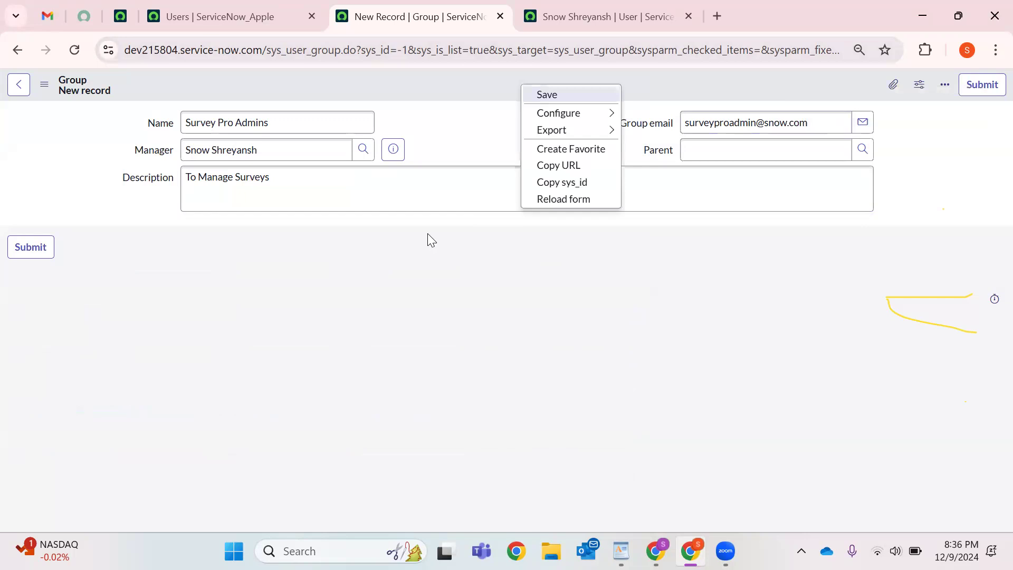
key(Return)
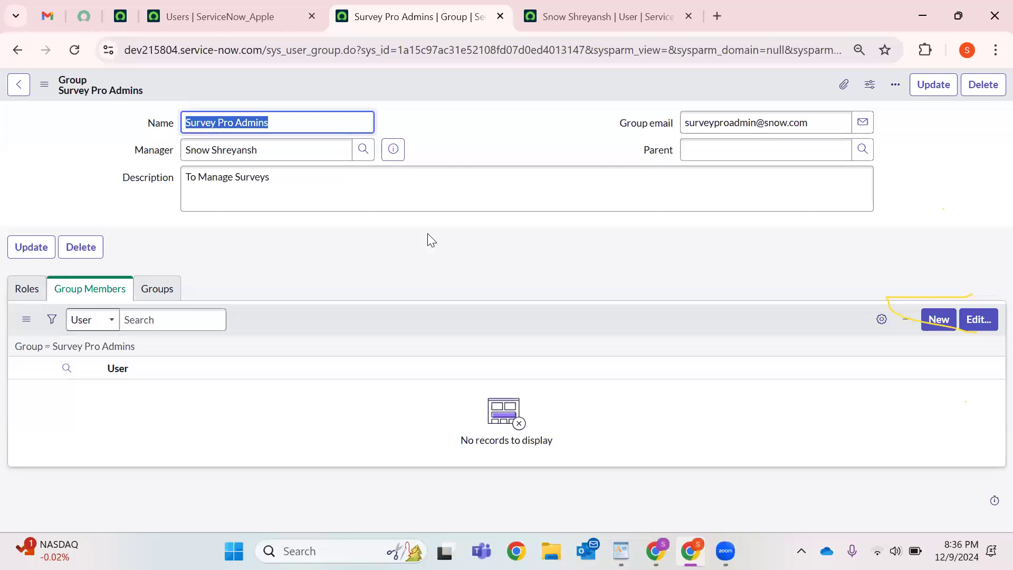
In the member editor, move three users from the available list into the group.
click(982, 319)
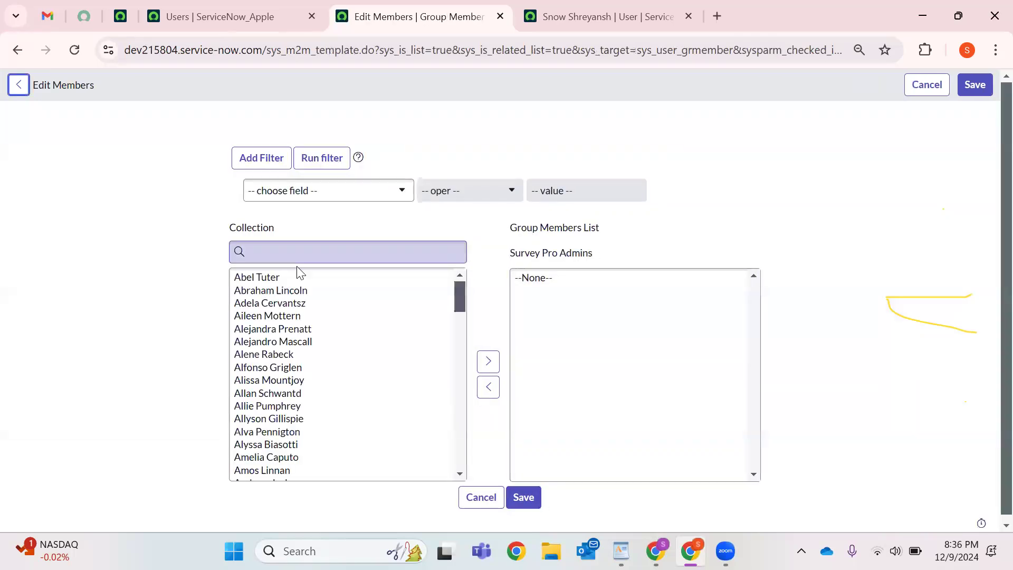
click(257, 277)
click(489, 361)
click(275, 279)
click(482, 361)
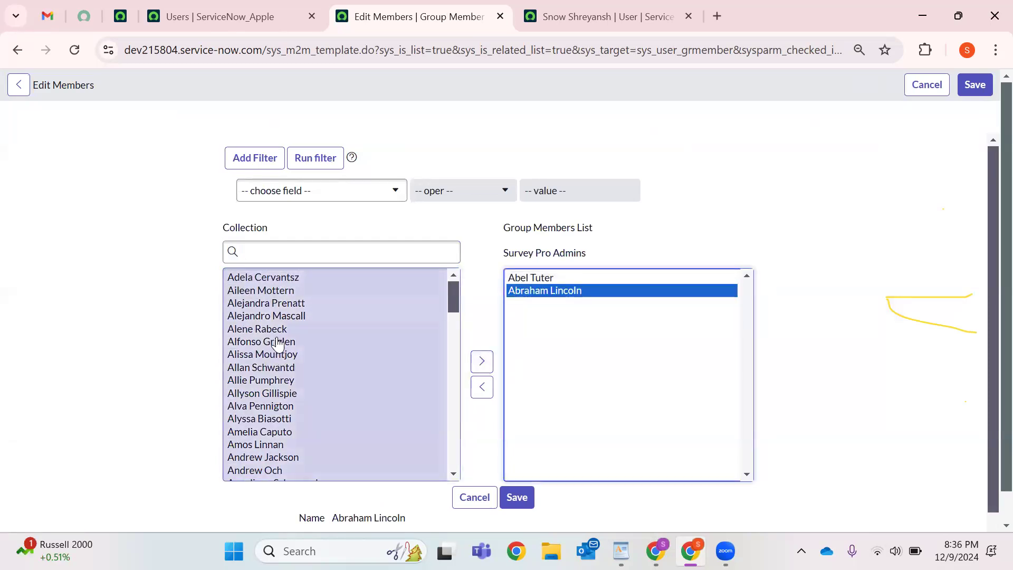
click(299, 472)
click(473, 368)
Add a user found by searching *J plus one more user, then save the five-member list.
click(295, 243)
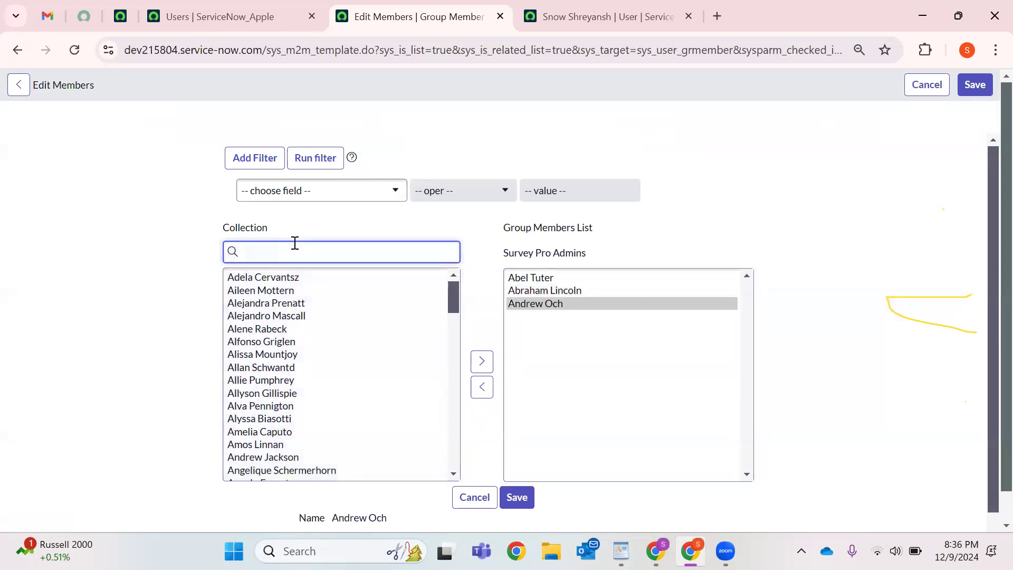
text(*Joe)
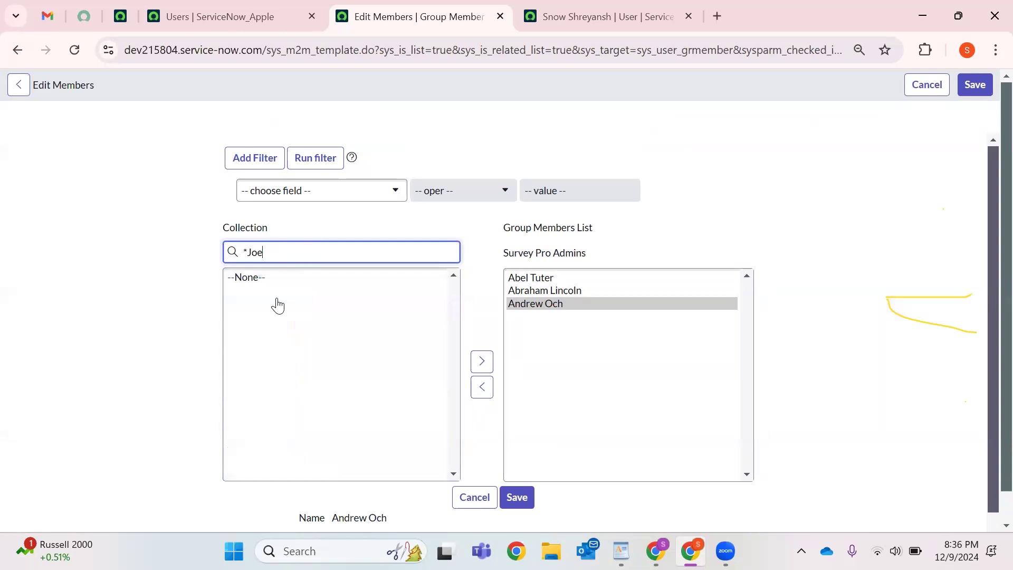
click(281, 278)
click(487, 363)
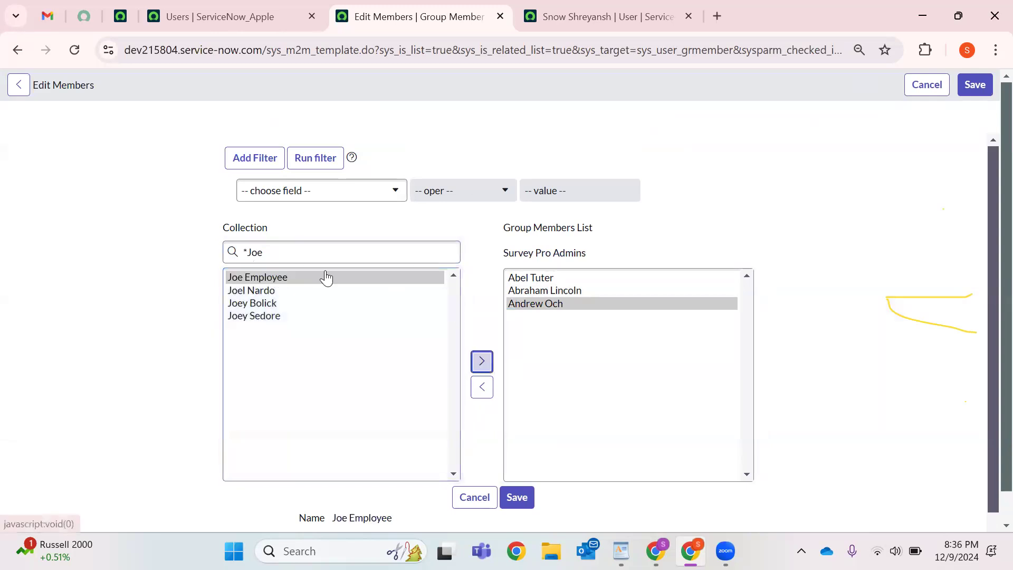
double_click(295, 246)
key(BackSpace)
key(BackSpace)
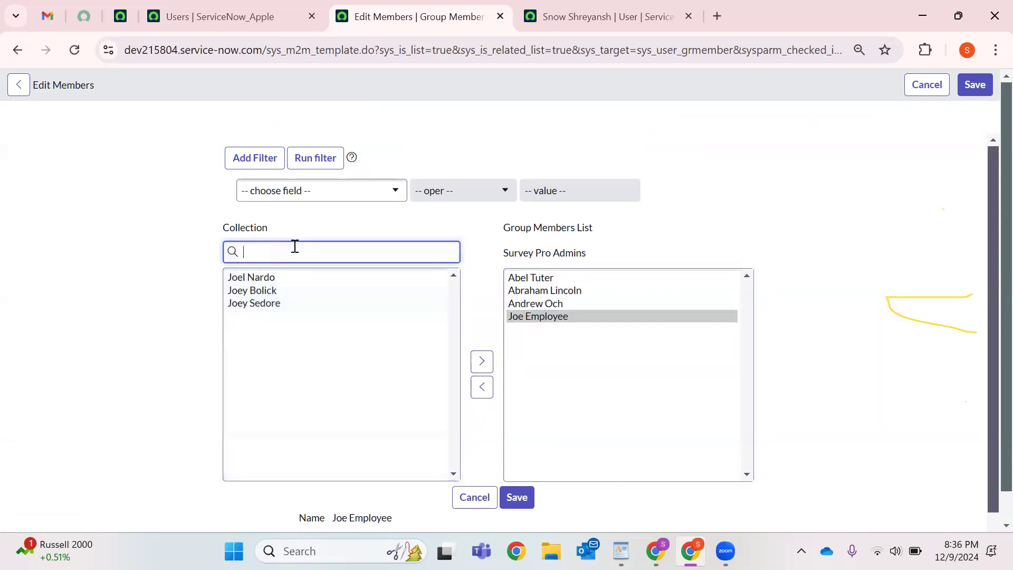
scroll(277, 374, down, 7)
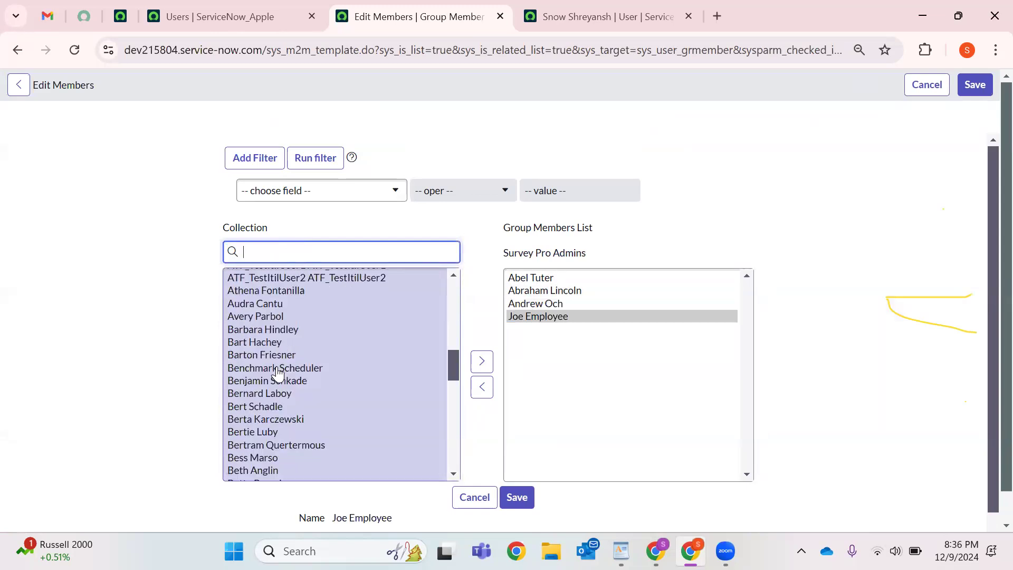
scroll(278, 380, down, 5)
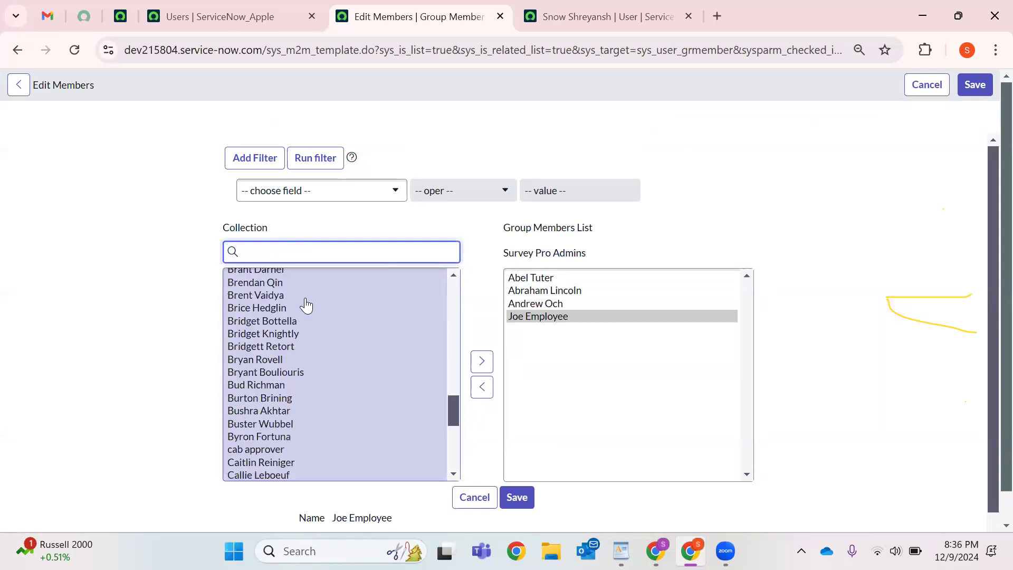
click(297, 247)
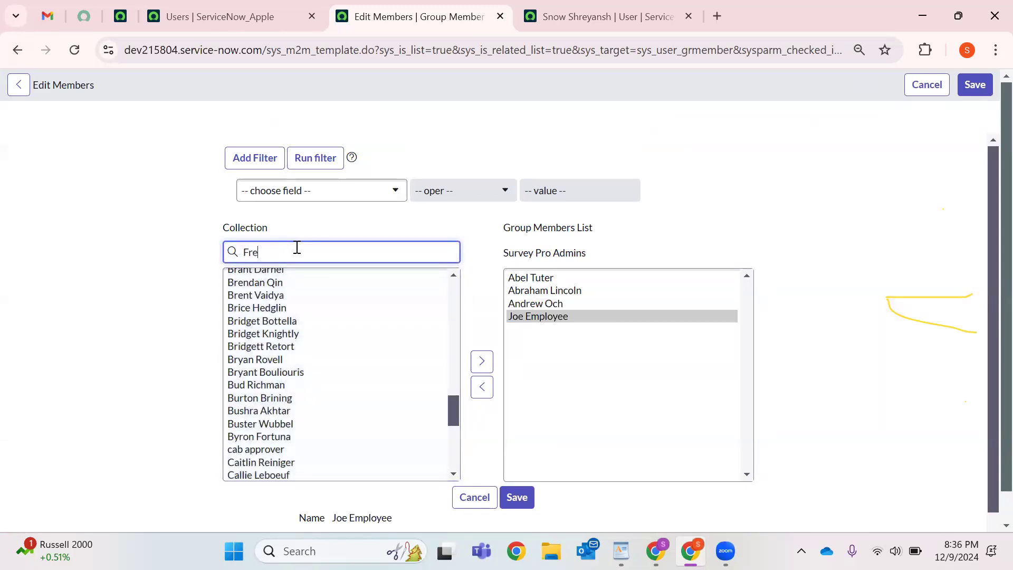
click(247, 293)
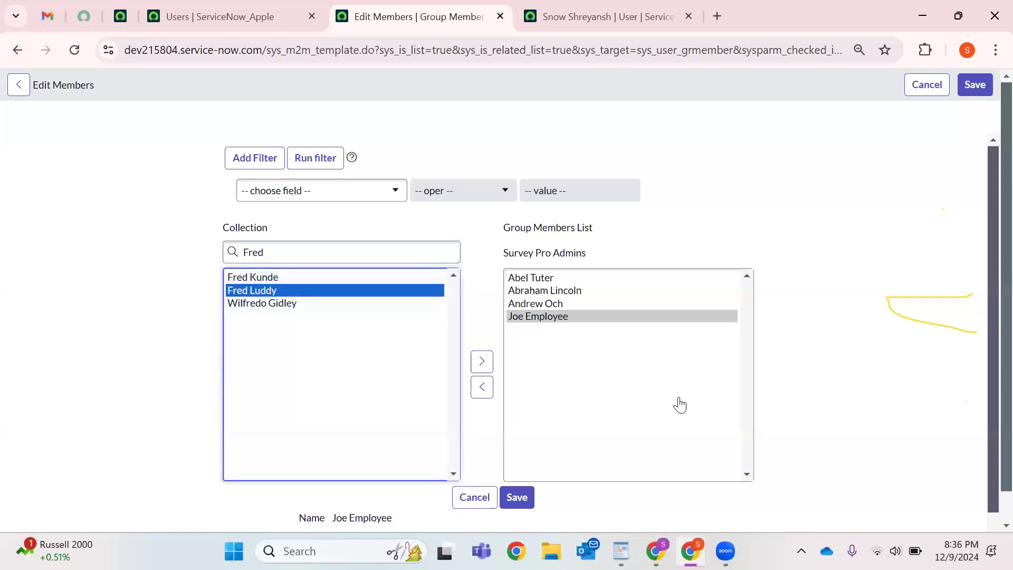
click(483, 362)
click(526, 499)
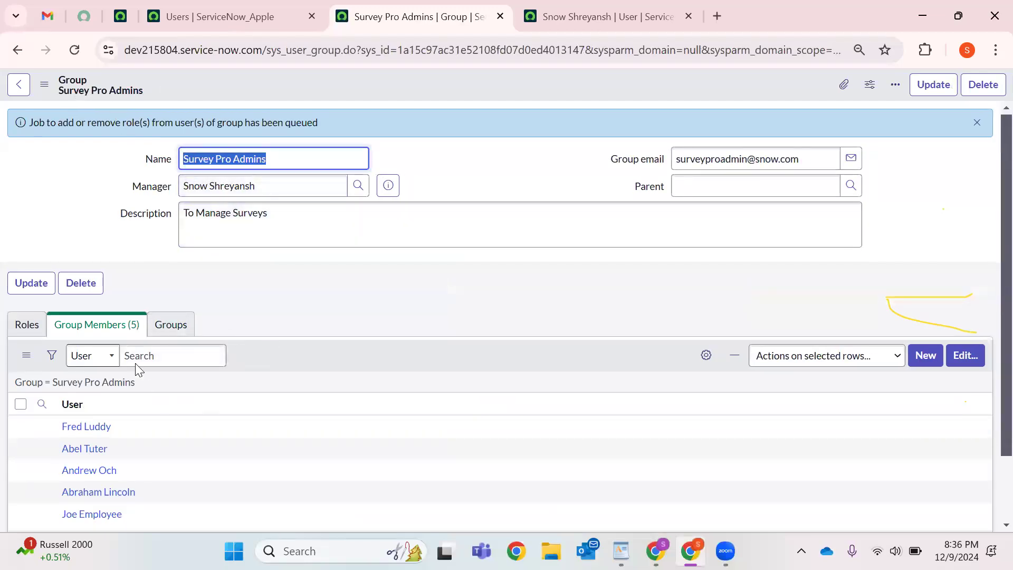
Add survey_admin in the group's Roles editor, save, and reload the Survey Pro Admins record.
scroll(136, 363, down, 2)
click(36, 247)
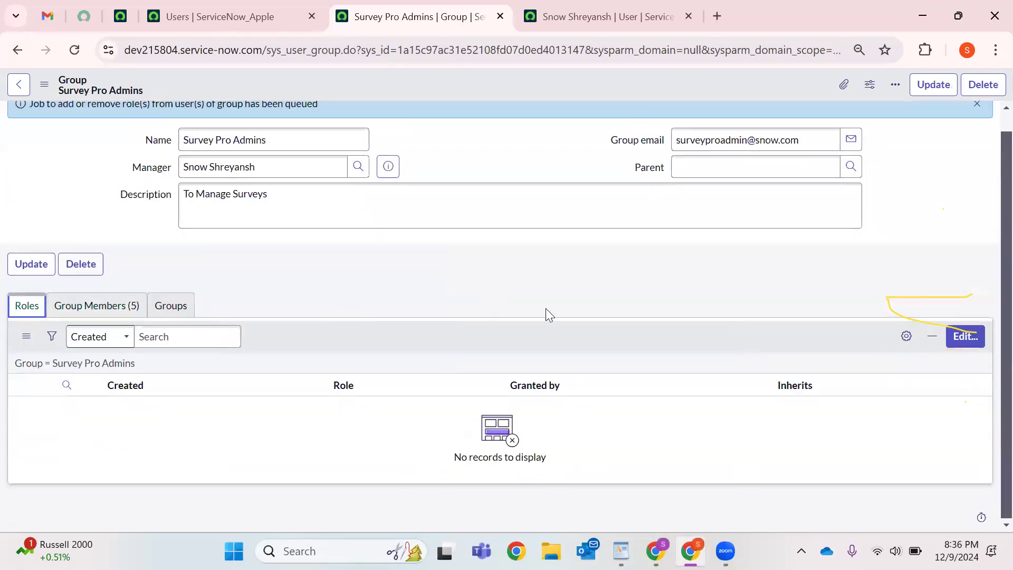
click(962, 335)
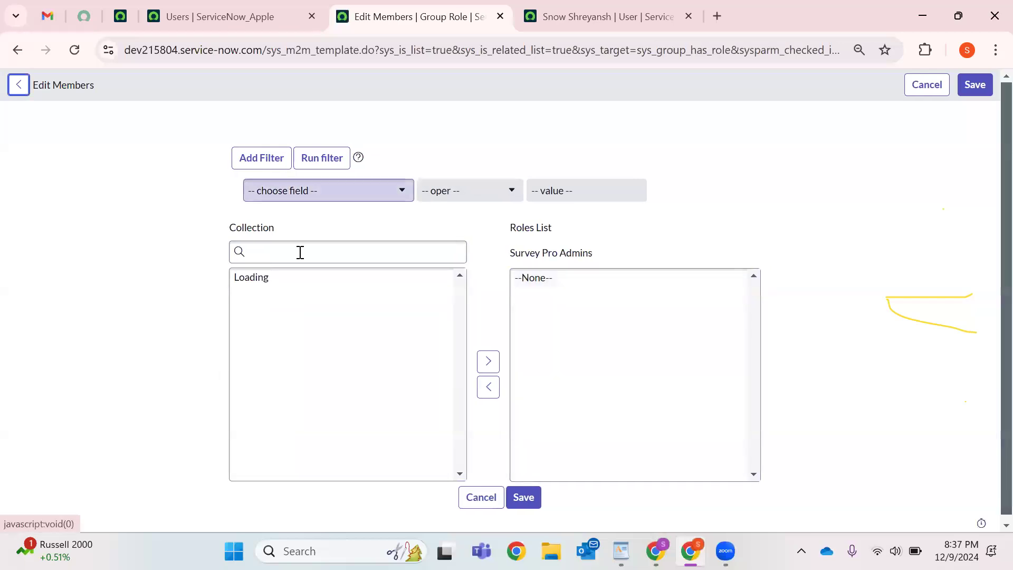
click(301, 252)
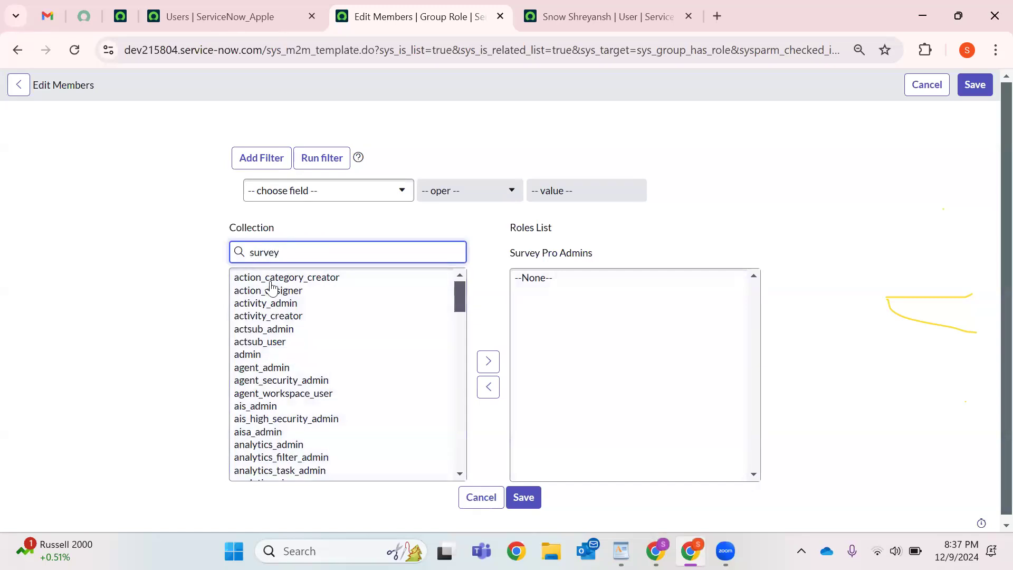
click(488, 361)
click(976, 85)
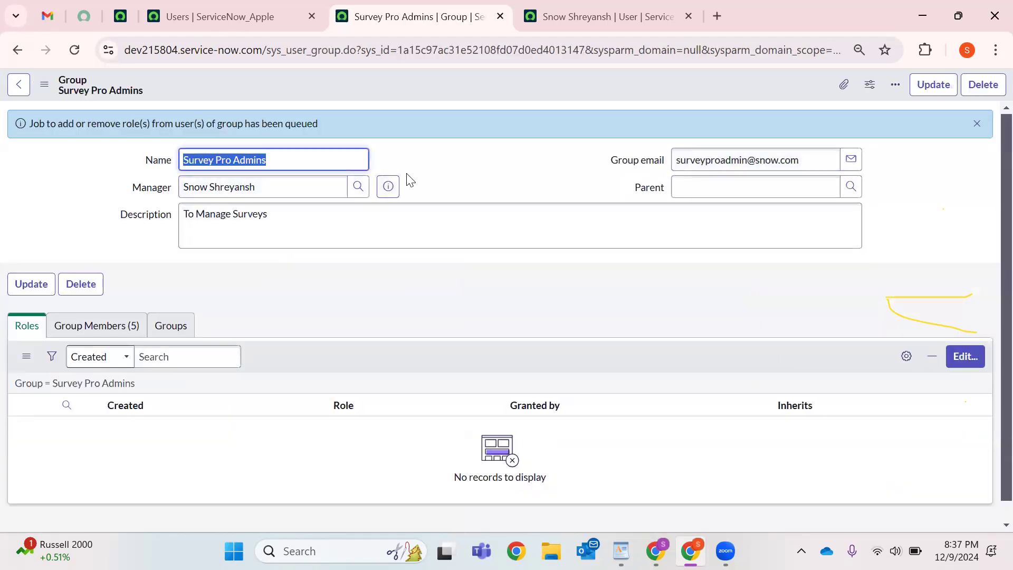
click(79, 56)
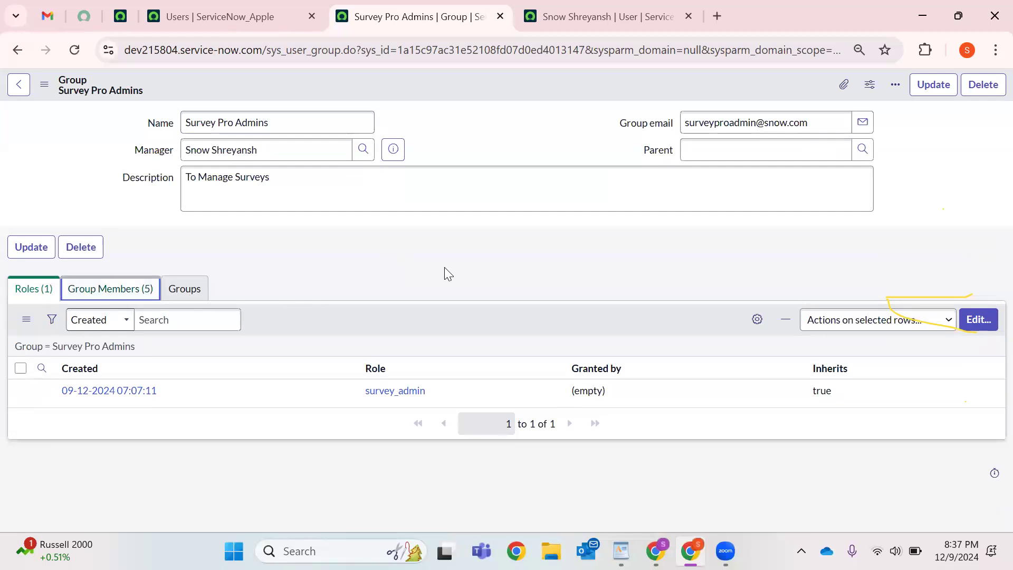
click(68, 289)
Select the sys_id value in the Survey Pro Admins record's address bar for replacement.
click(52, 290)
click(144, 295)
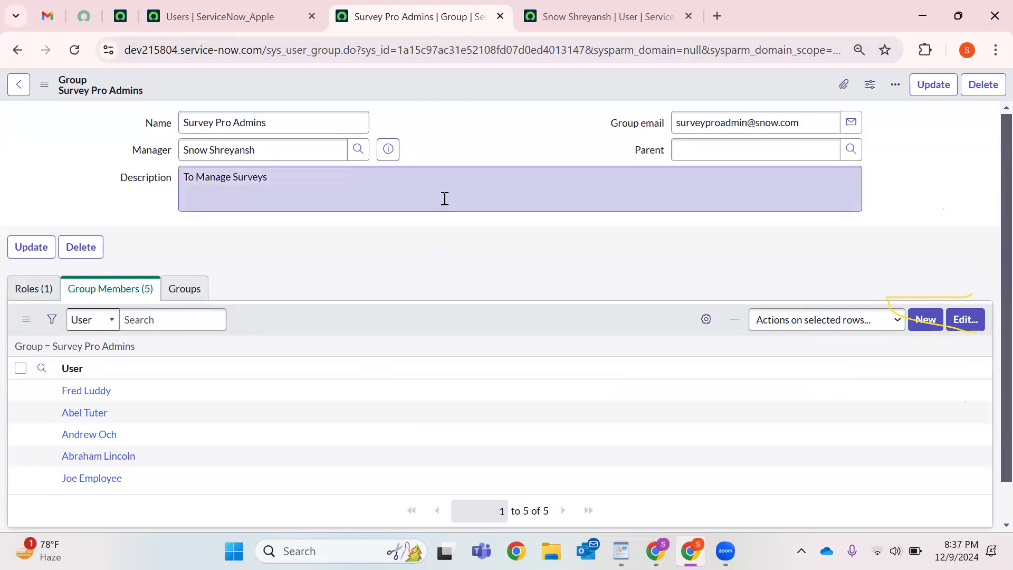
double_click(432, 50)
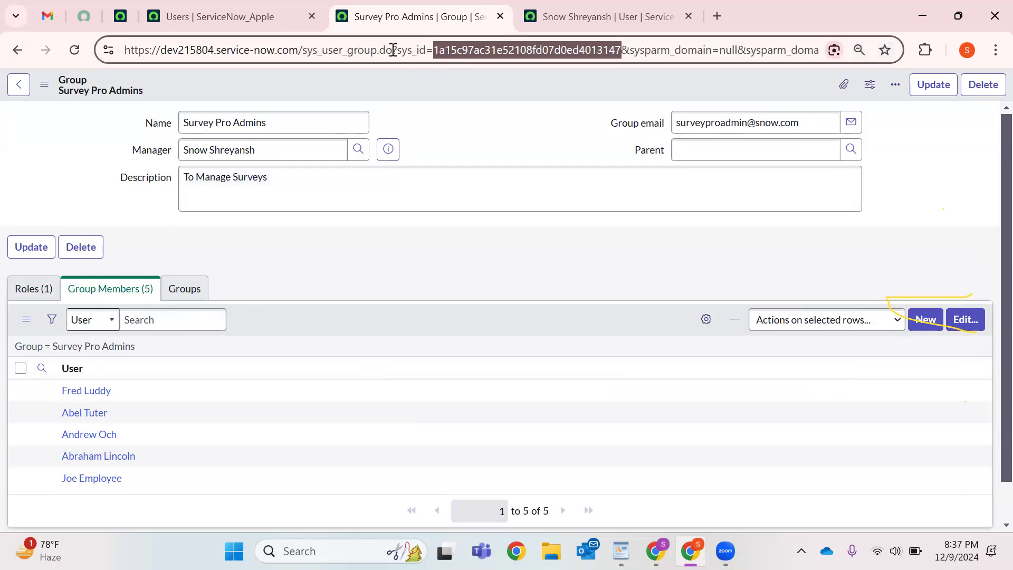
drag(403, 52, 579, 51)
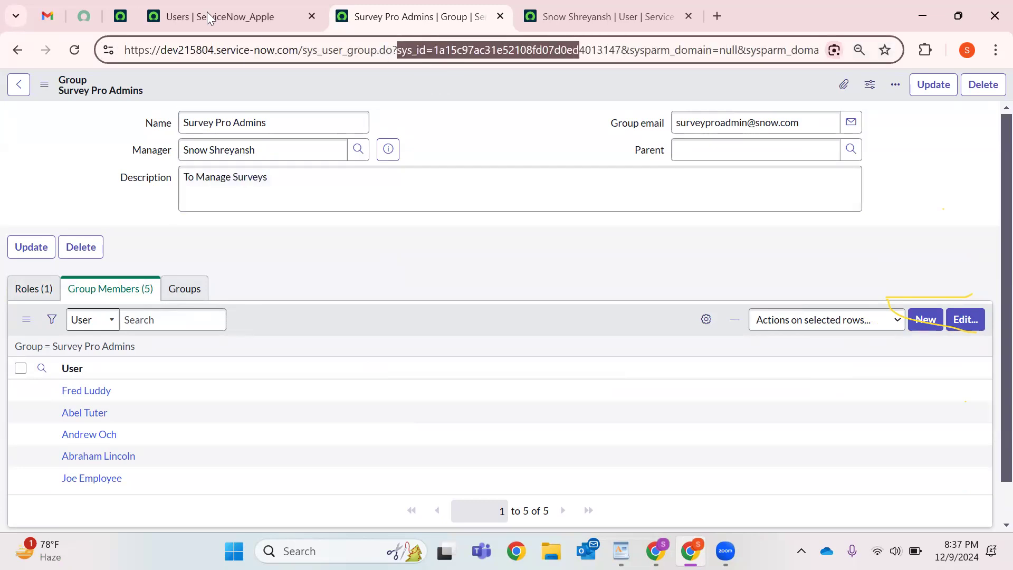
click(155, 23)
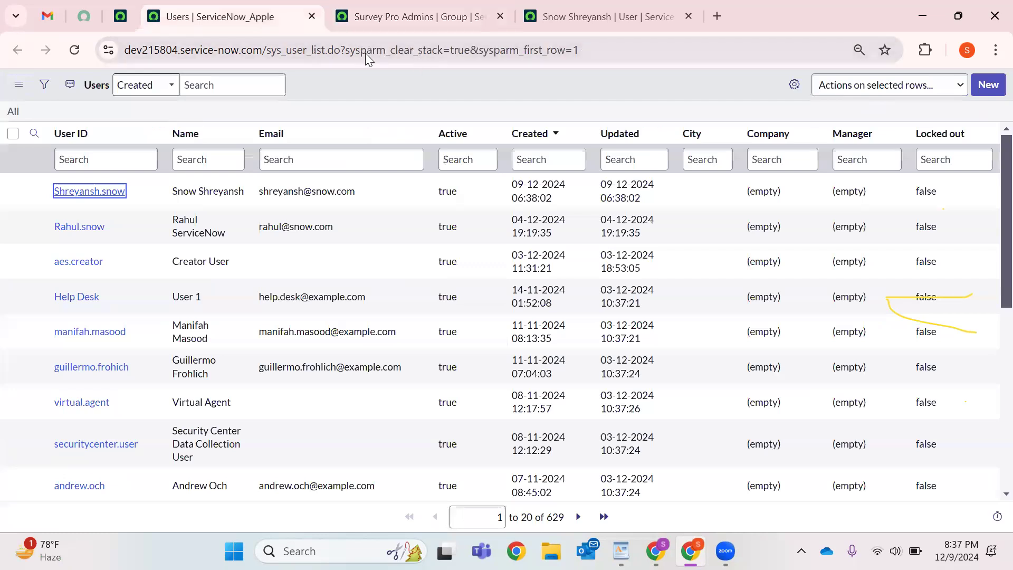
click(120, 16)
click(185, 86)
scroll(182, 264, down, 4)
click(412, 17)
drag(365, 52, 510, 47)
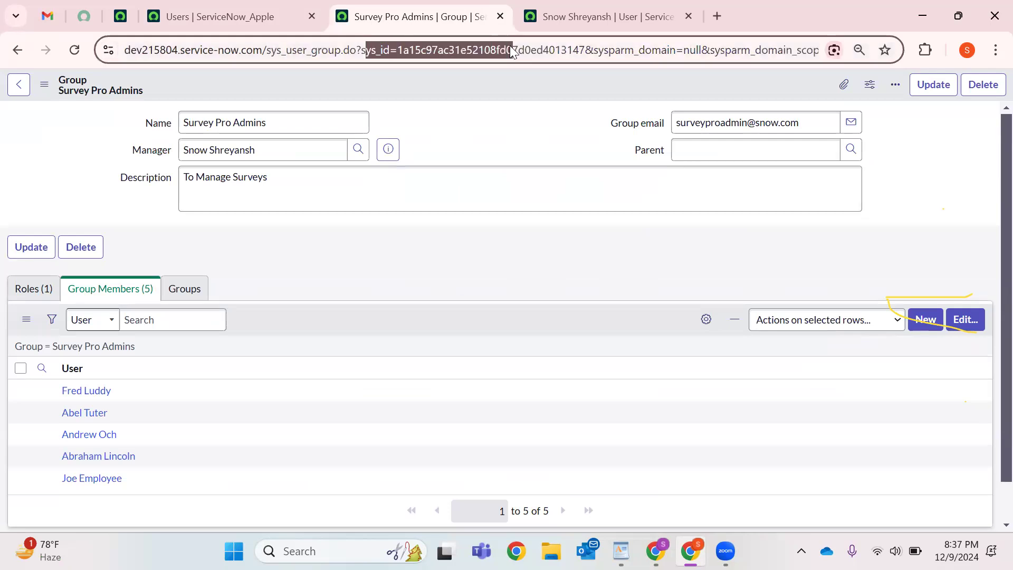
double_click(512, 56)
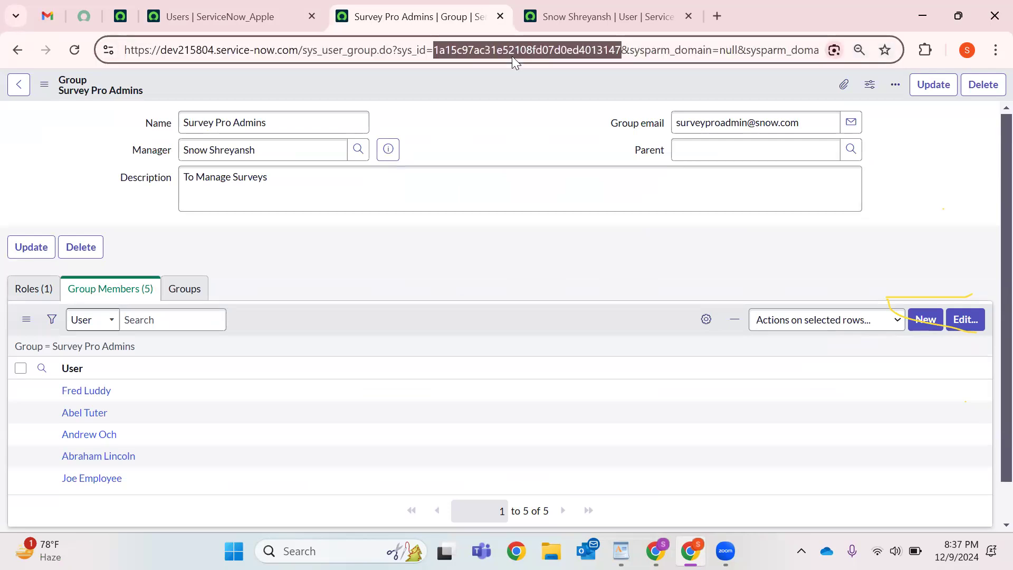
Replace the sys_id with -1 and load a blank group form.
text(-1)
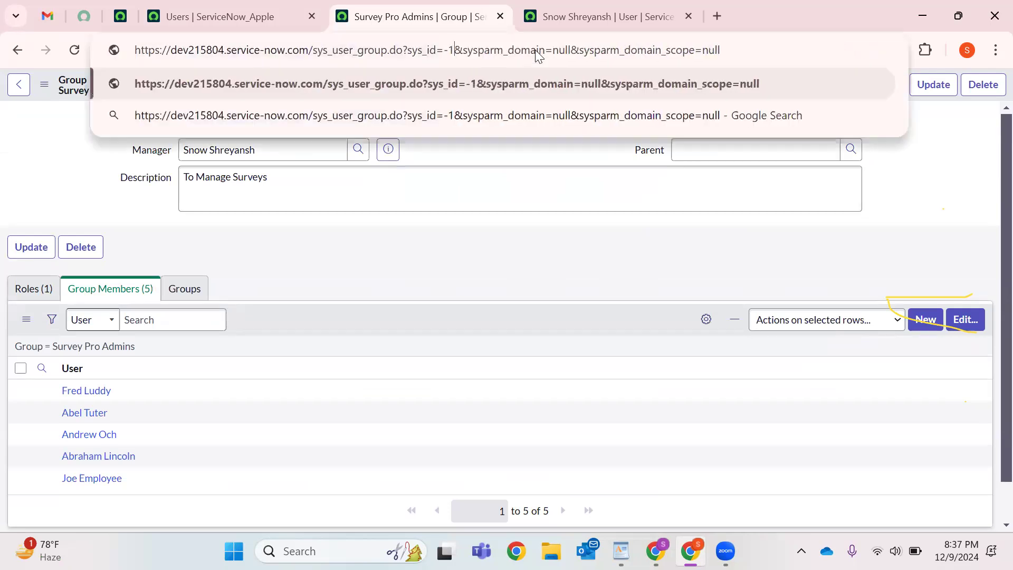
key(Return)
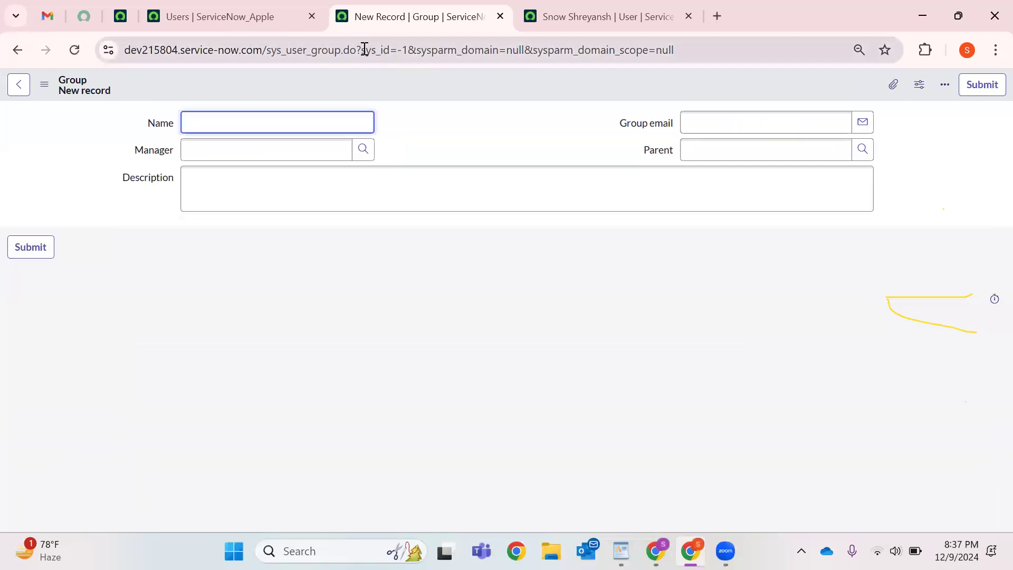
drag(408, 52, 365, 56)
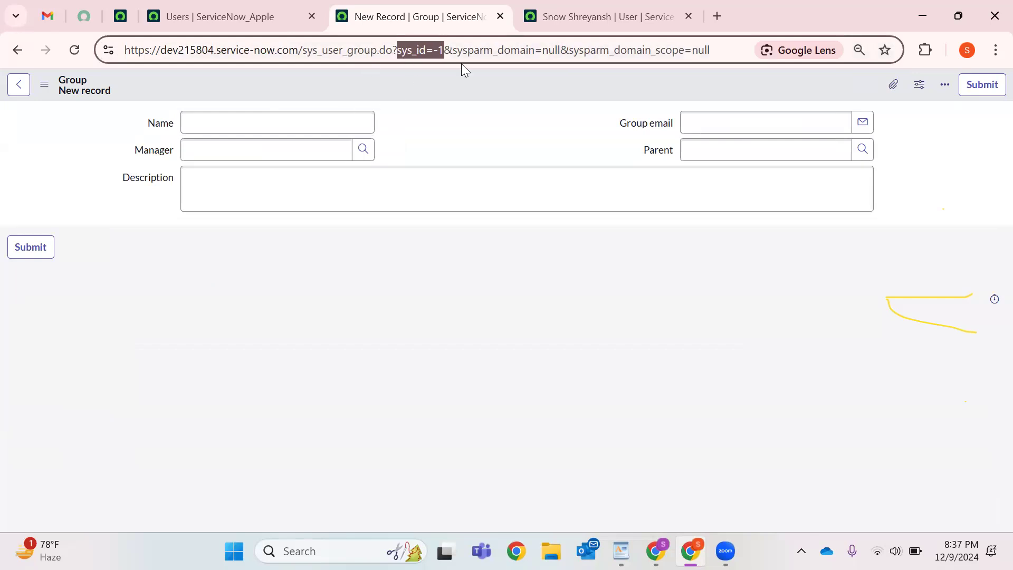
Name the group 'survey trackers' and choose a user as manager from the lookup's second page.
click(300, 123)
text(survey)
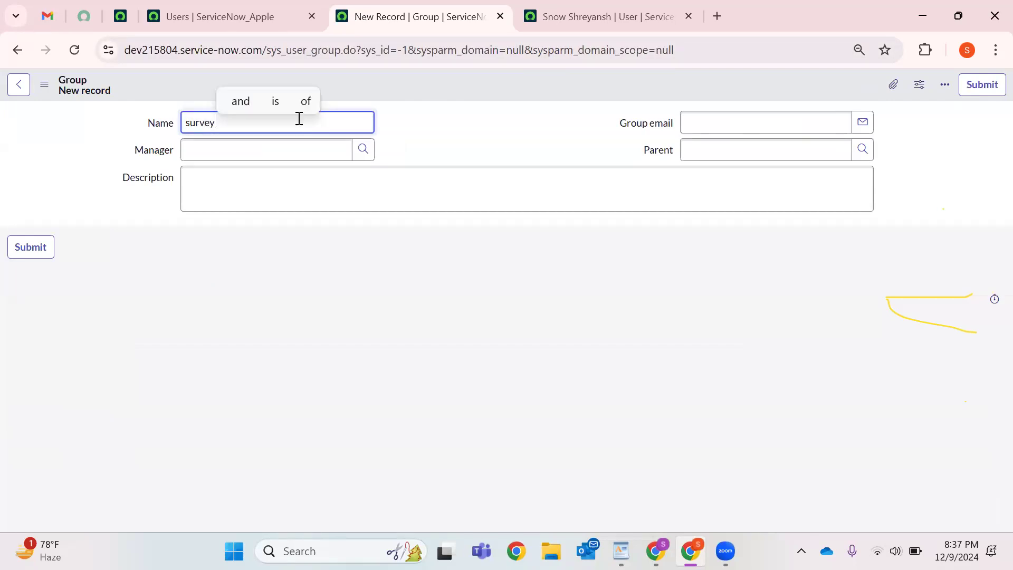
text(trackers)
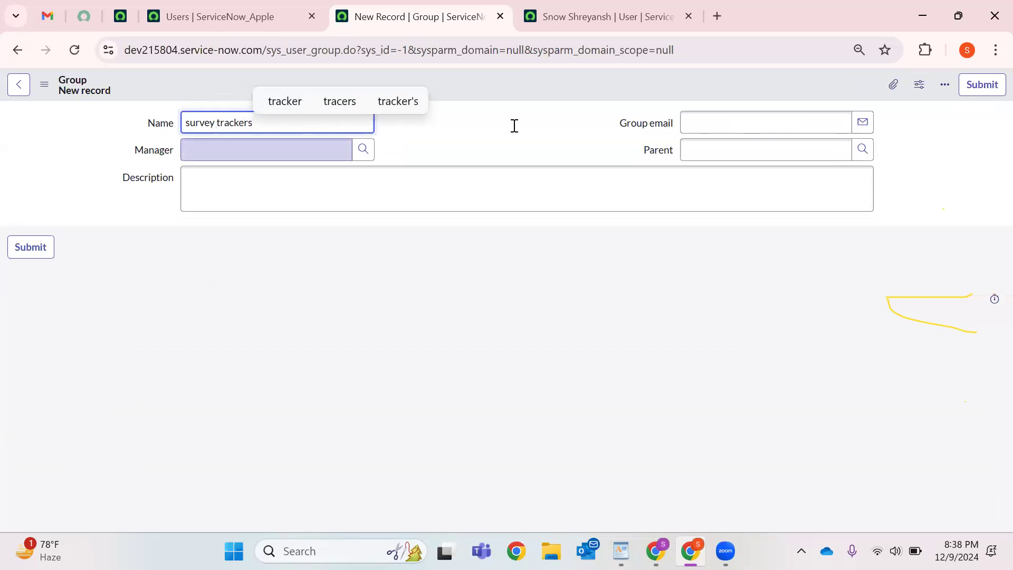
key(Tab)
key(Tab)
key(Return)
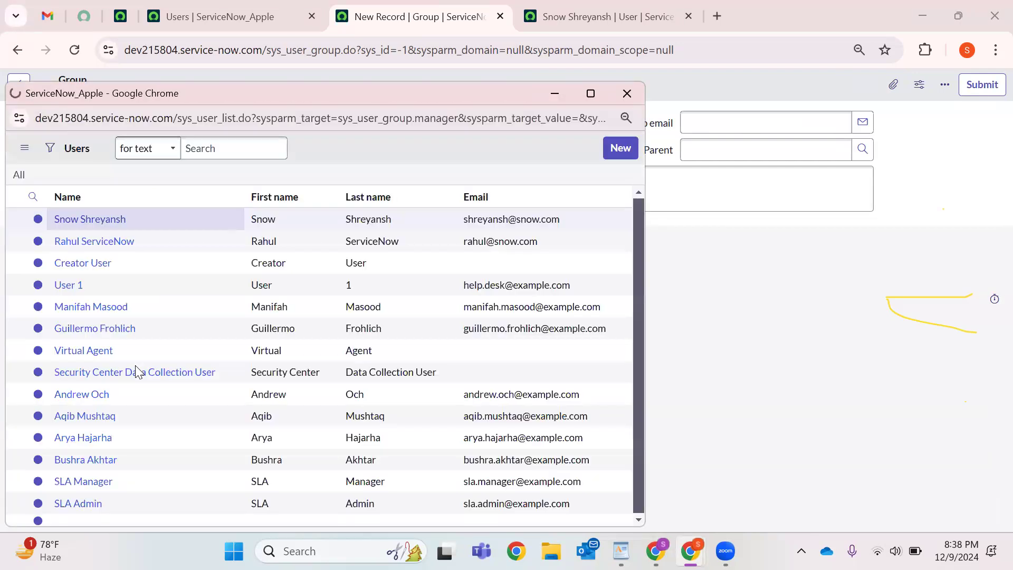
scroll(206, 485, down, 1)
scroll(103, 338, down, 3)
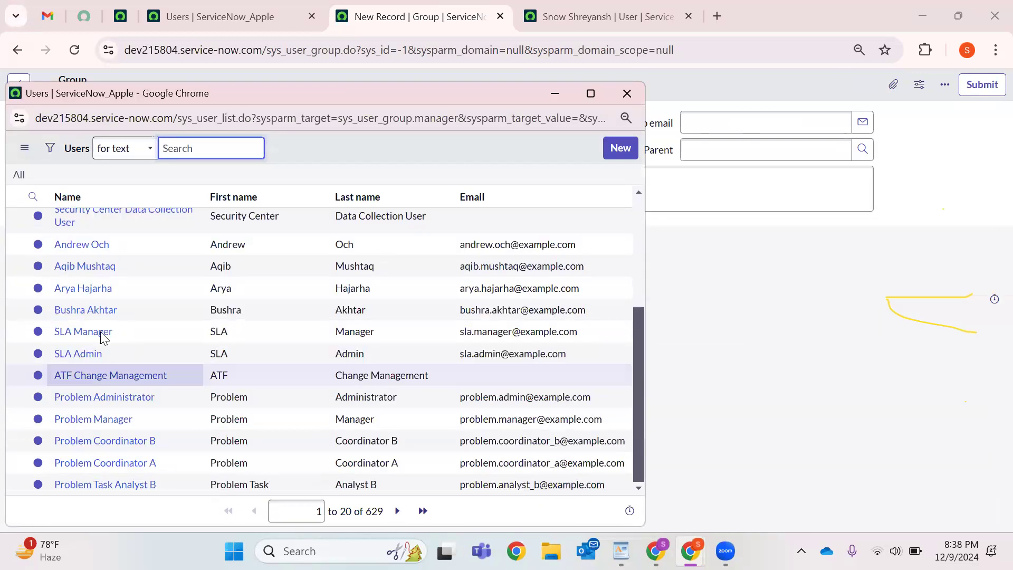
click(397, 510)
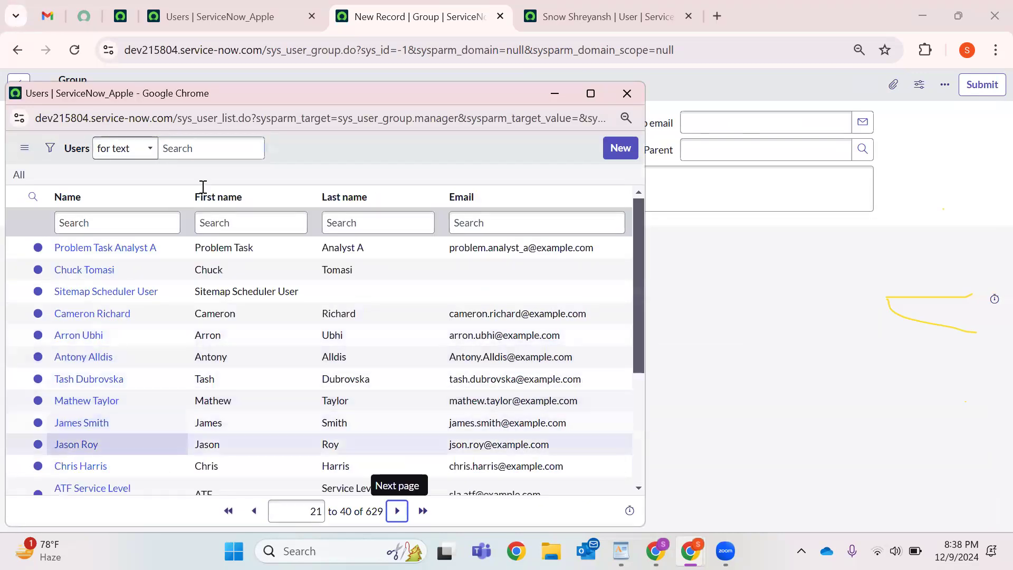
click(203, 187)
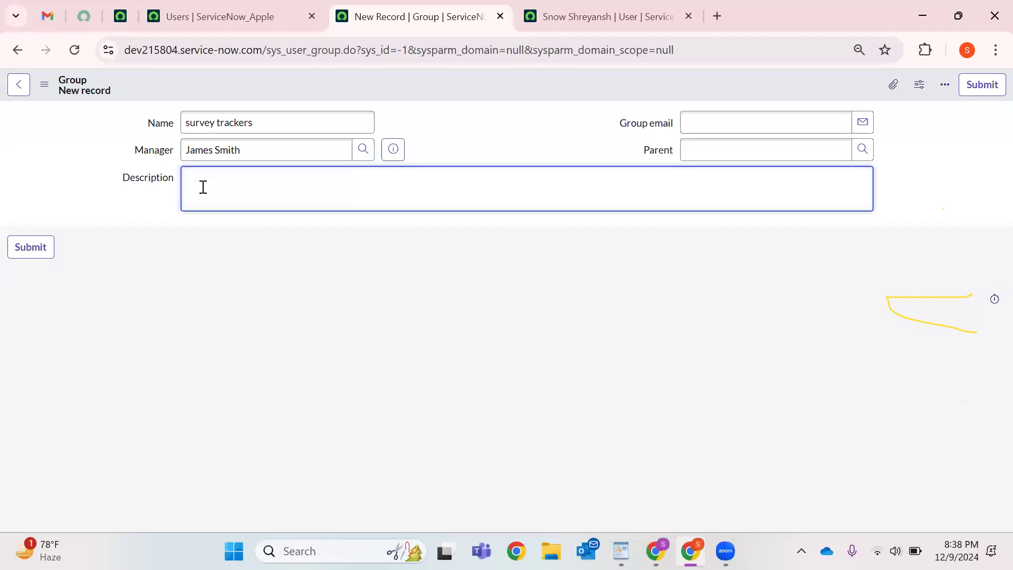
Describe the group 'This group is child of Survey Pro Admins' and pick Survey Pro Admins as parent.
text(This group is child of )
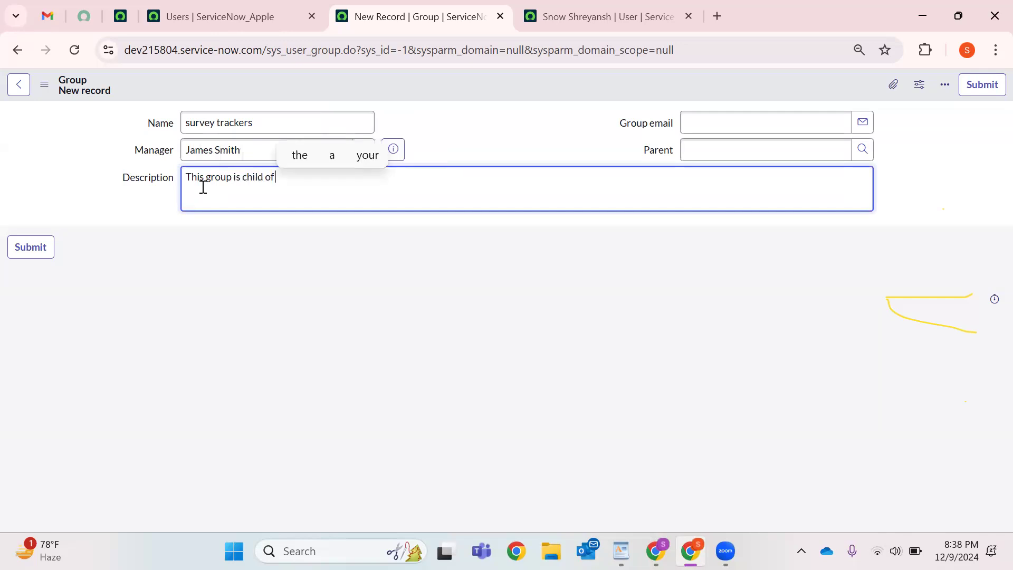
text(Survey Pro)
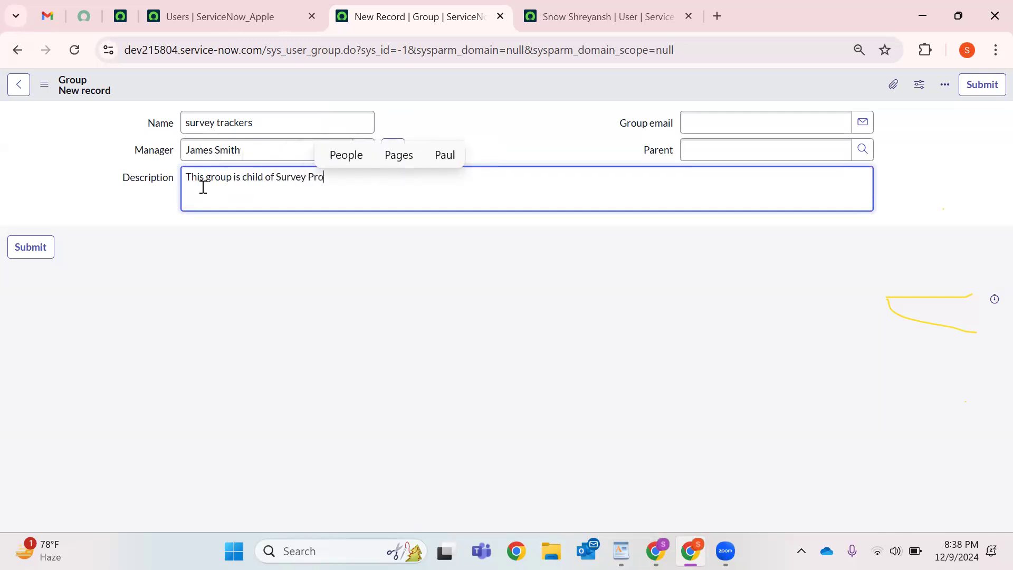
text( Admins)
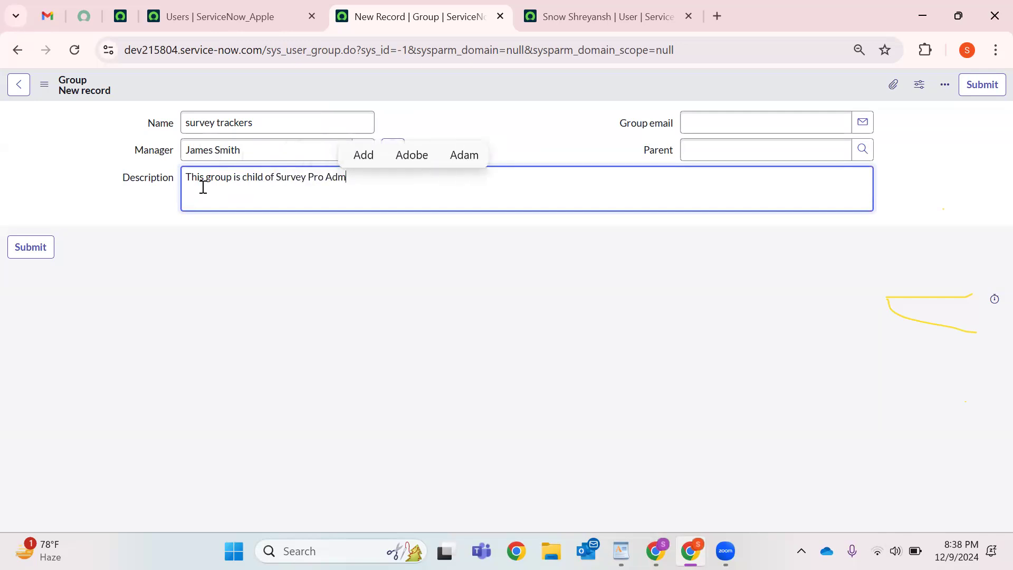
click(793, 119)
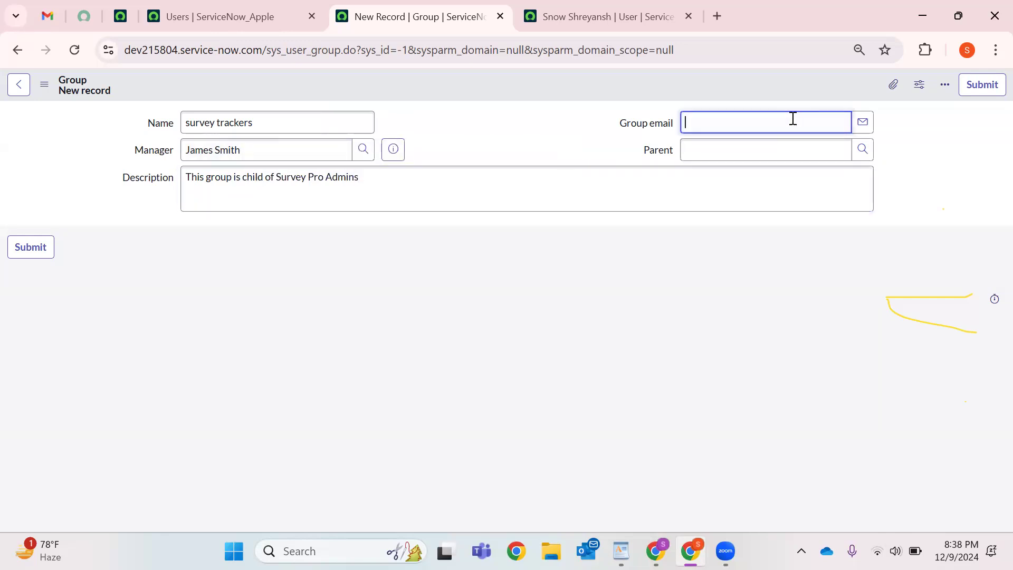
click(863, 150)
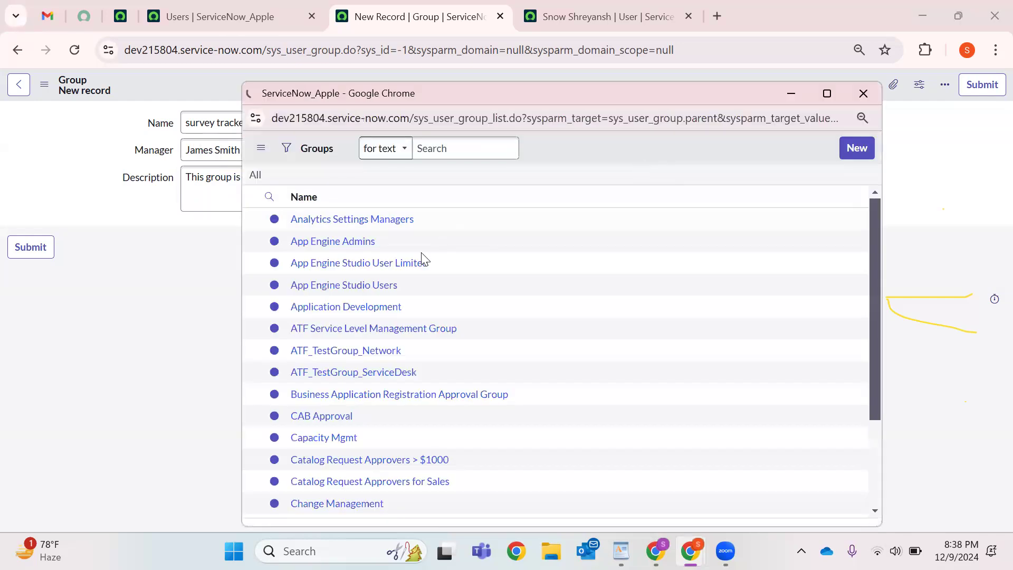
scroll(397, 313, down, 1)
scroll(385, 237, up, 1)
click(380, 220)
text(8)
text(*Survey)
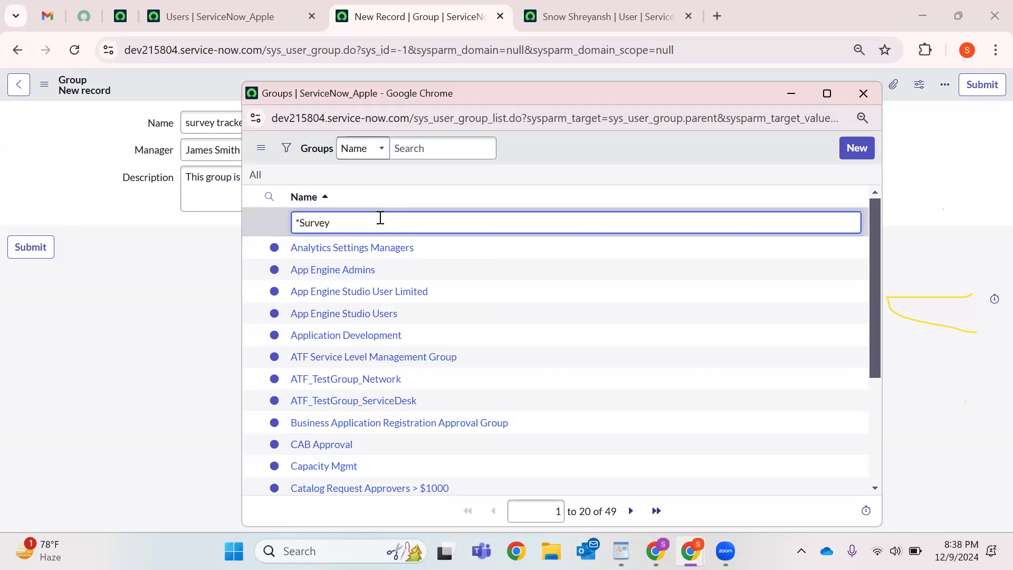
key(Return)
click(327, 271)
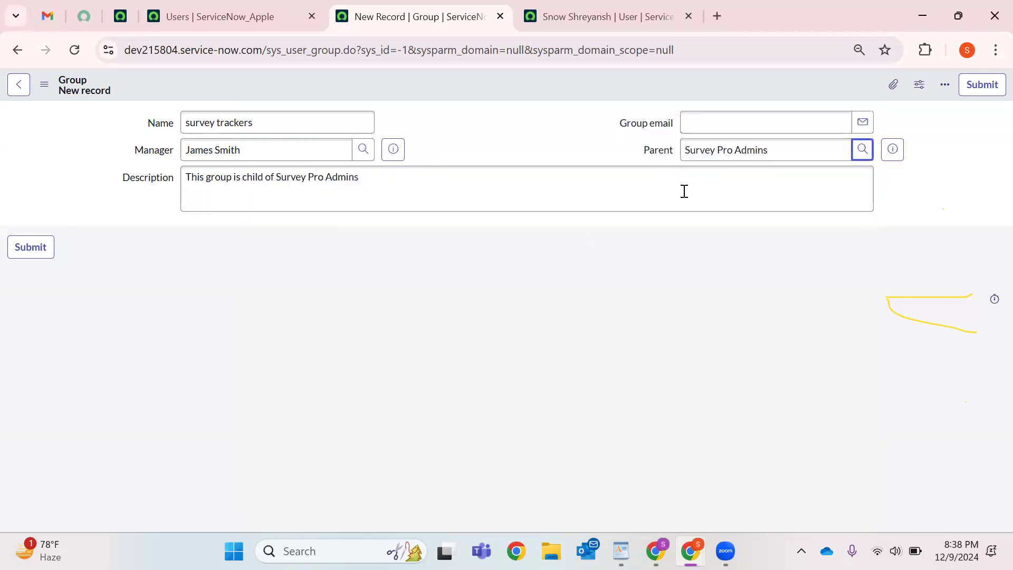
Save the survey trackers group and check its inherited survey_admin role on the Roles tab.
right_click(412, 78)
click(439, 88)
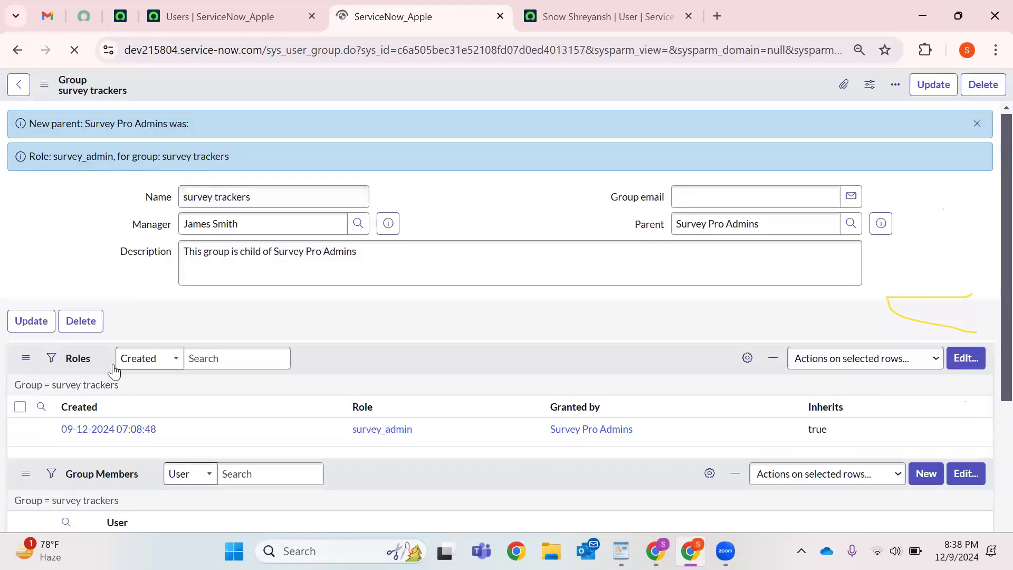
click(28, 370)
double_click(407, 466)
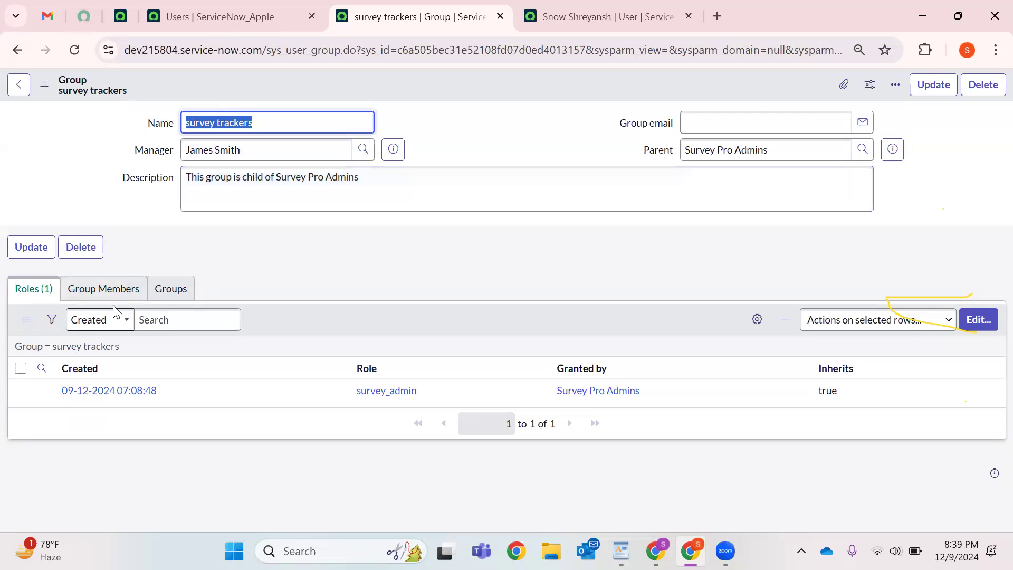
Move three users into the survey trackers Group Members List and save the membership.
click(127, 291)
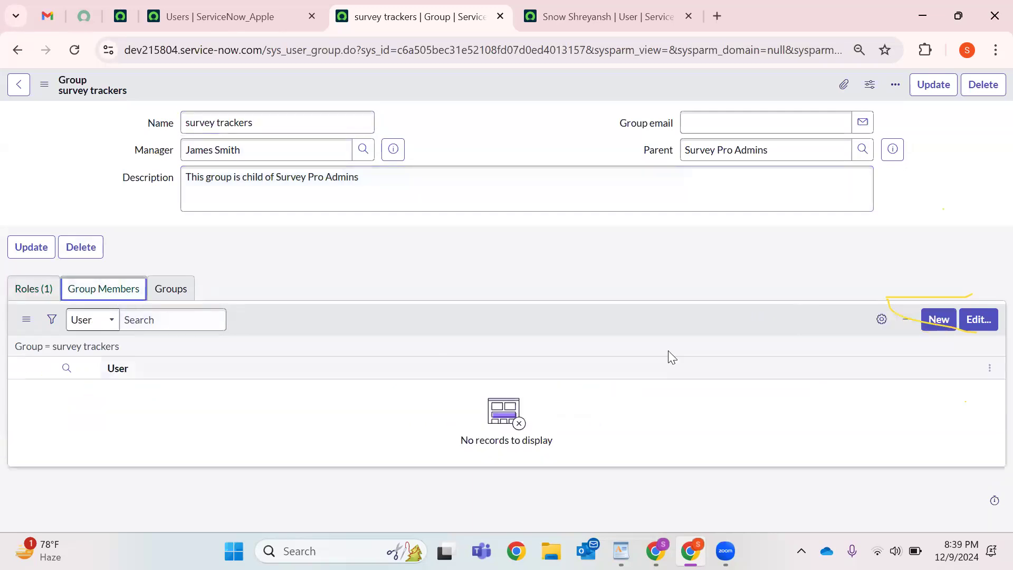
click(979, 320)
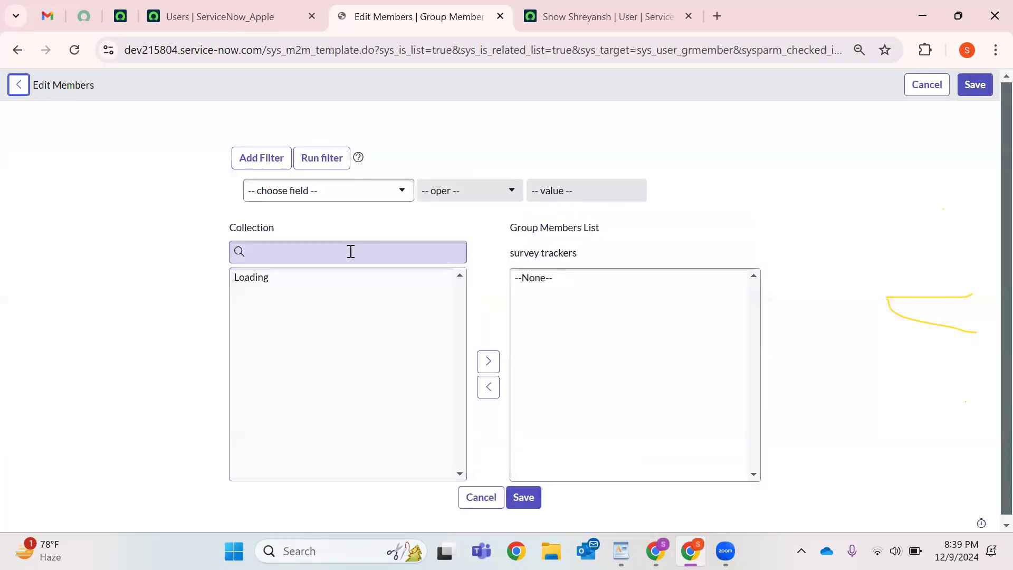
scroll(276, 331, down, 8)
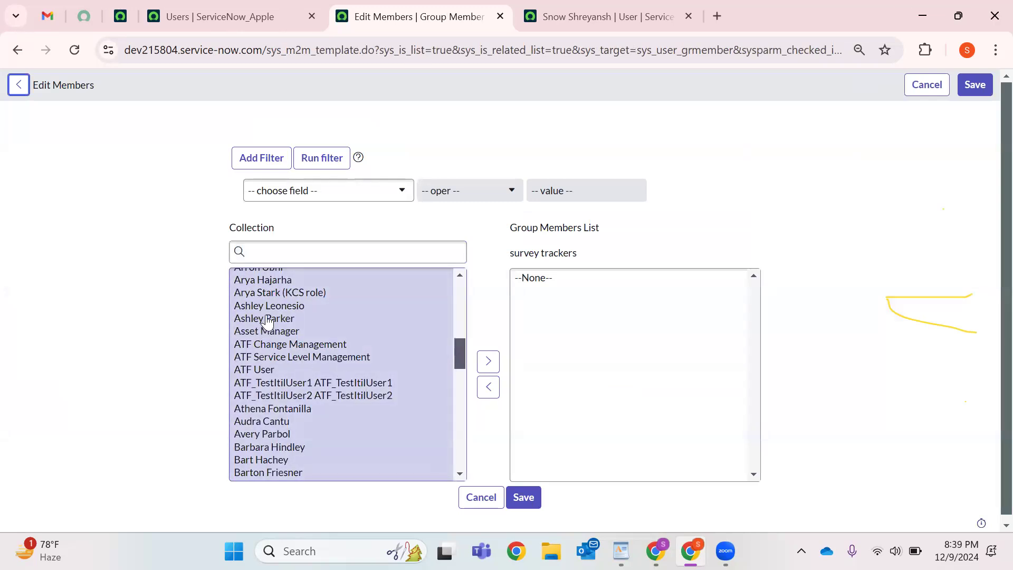
scroll(266, 423, down, 3)
click(341, 417)
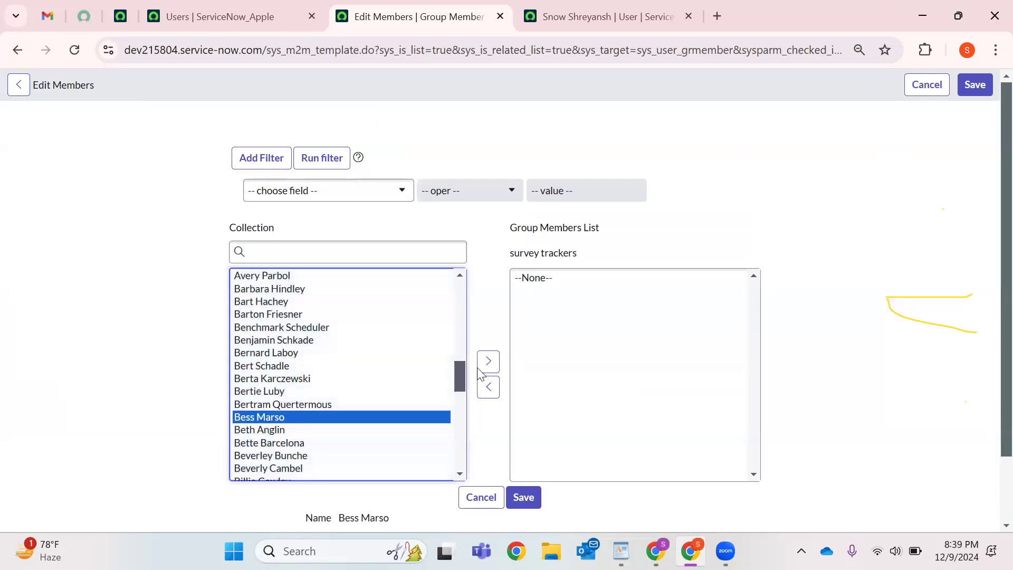
click(482, 362)
scroll(238, 428, down, 6)
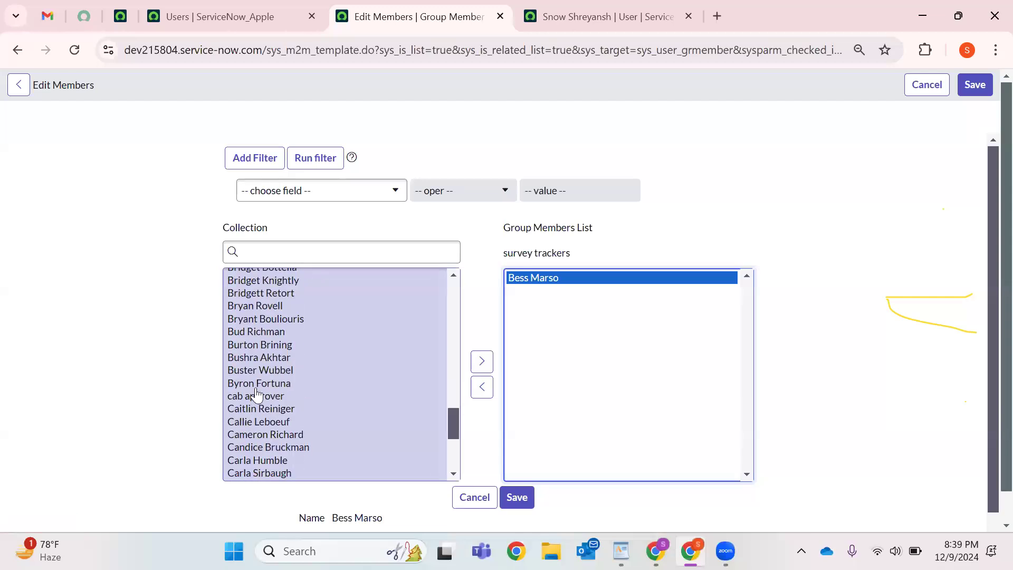
click(261, 332)
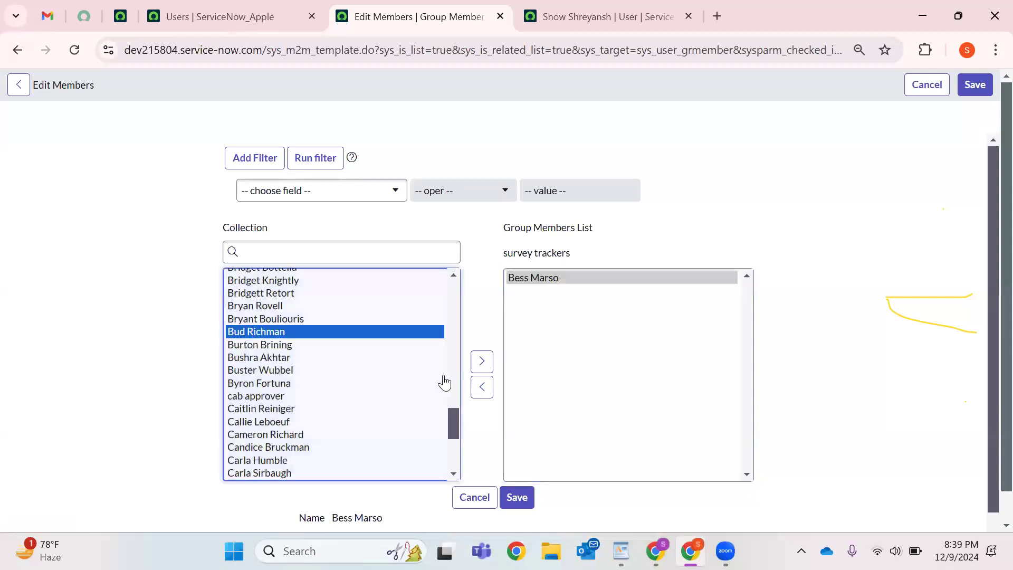
click(482, 362)
scroll(335, 387, down, 5)
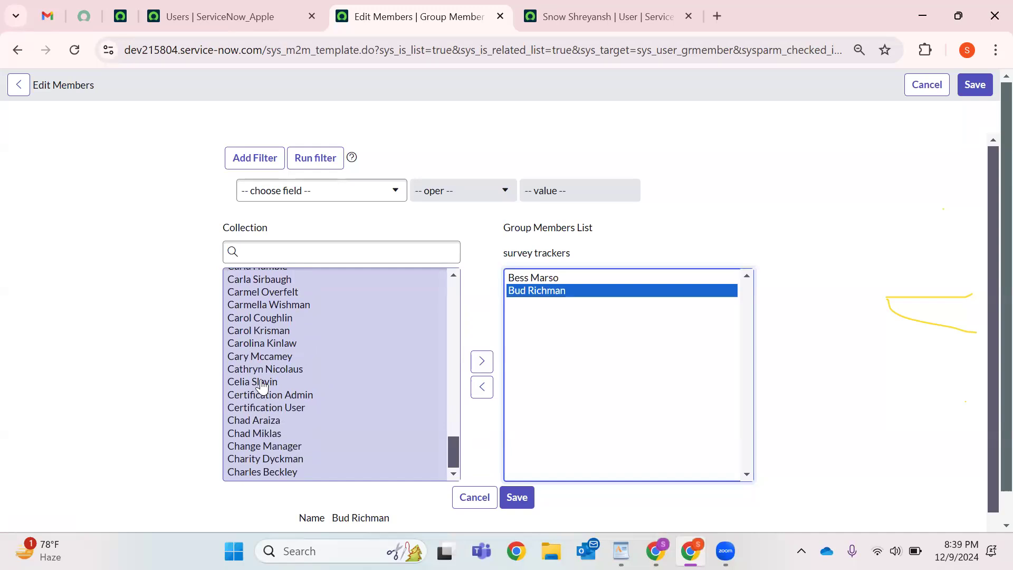
scroll(275, 401, down, 1)
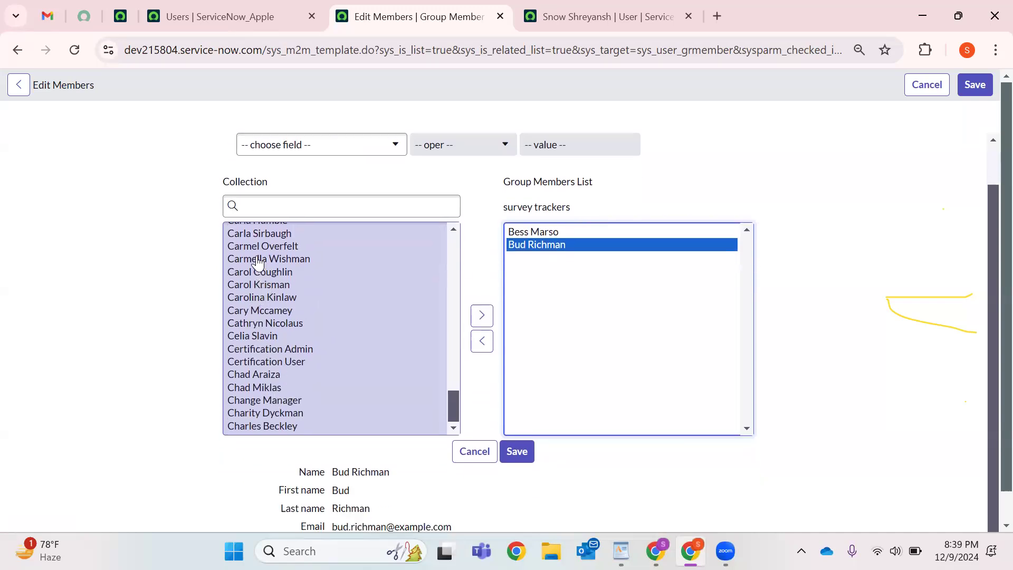
click(257, 235)
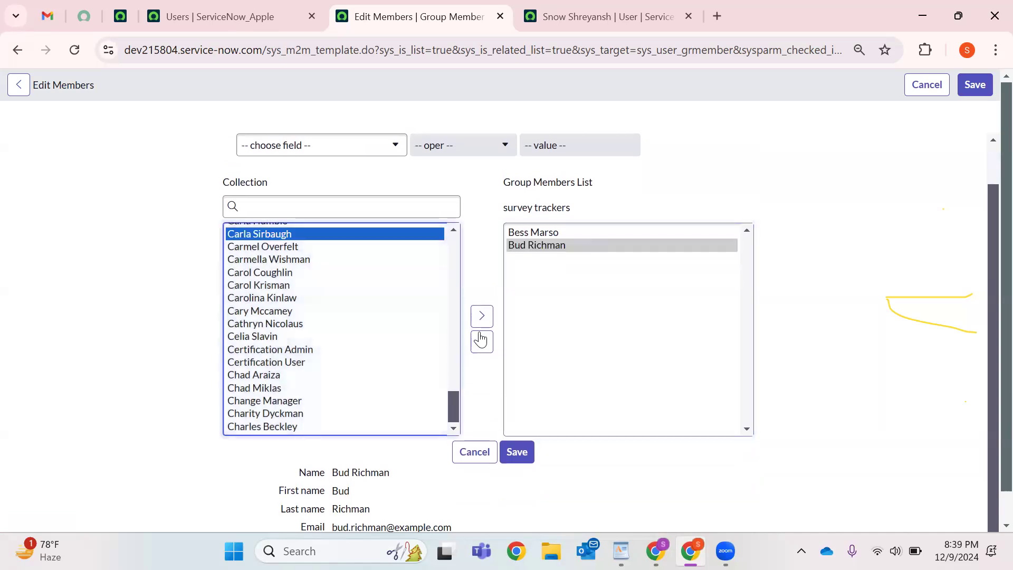
click(484, 317)
click(976, 85)
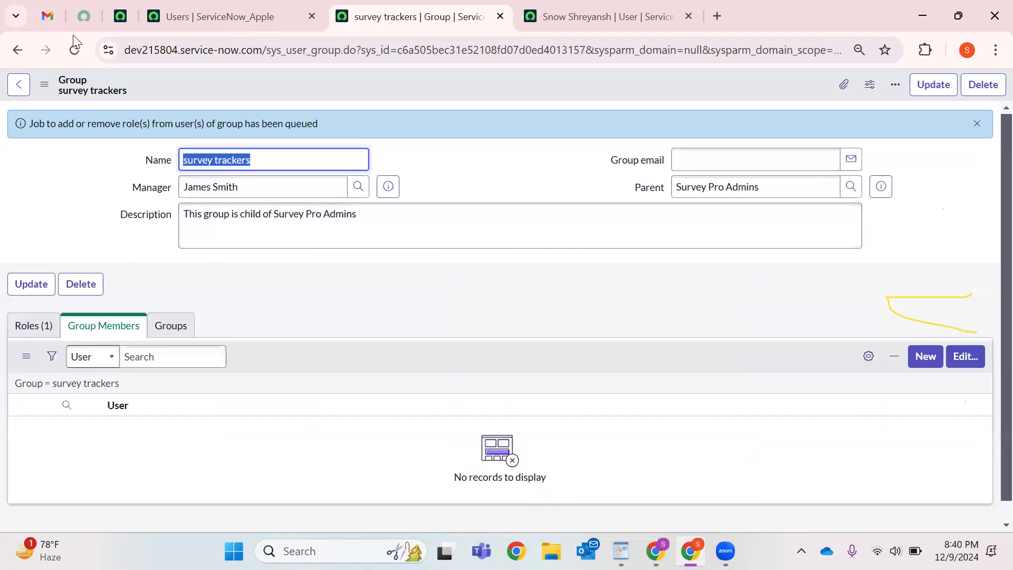
Reload the survey trackers record, duplicate its tab, and trim the URL back to sys_user_group.
click(75, 49)
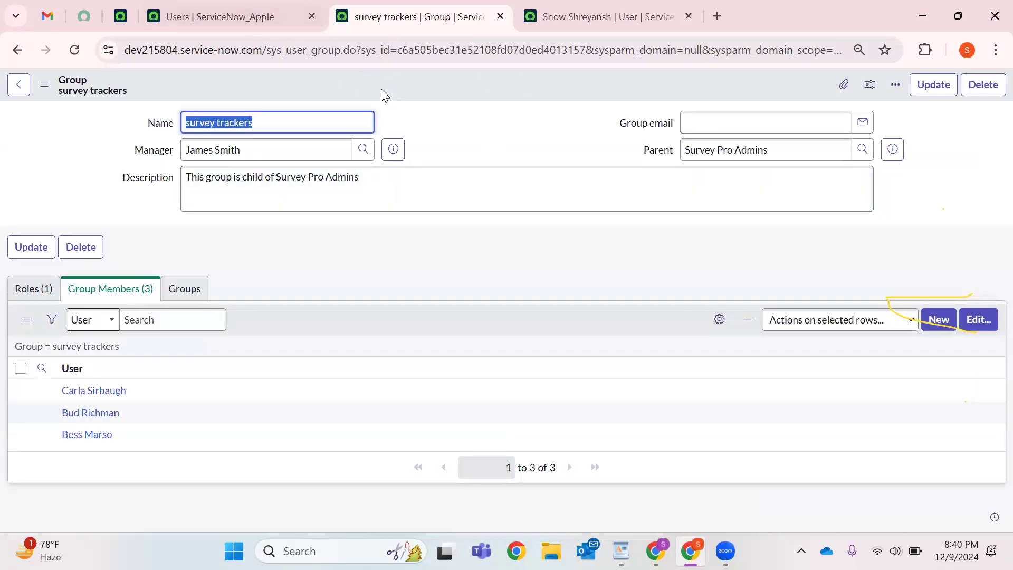
right_click(378, 25)
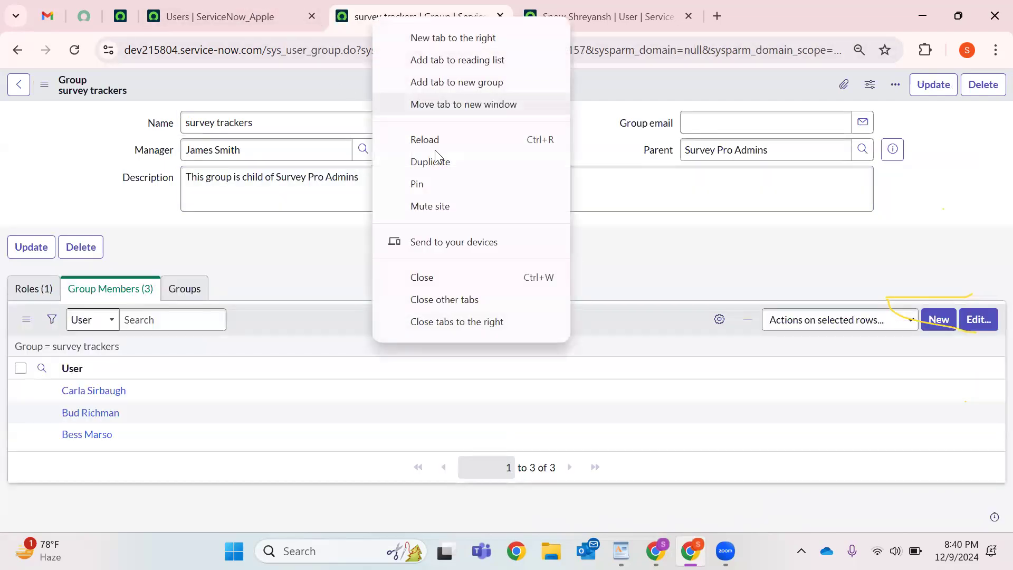
click(434, 165)
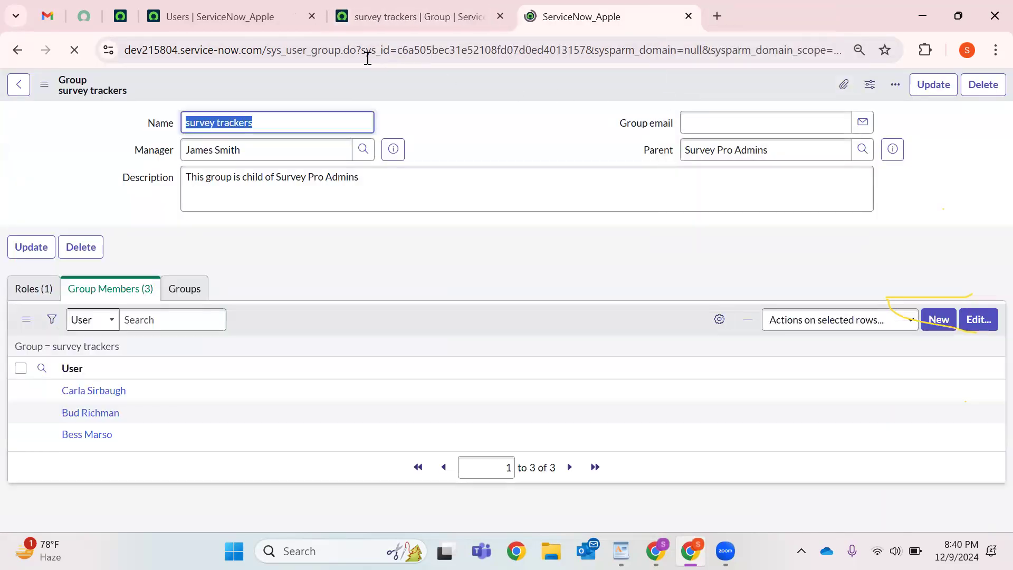
drag(341, 53, 978, 41)
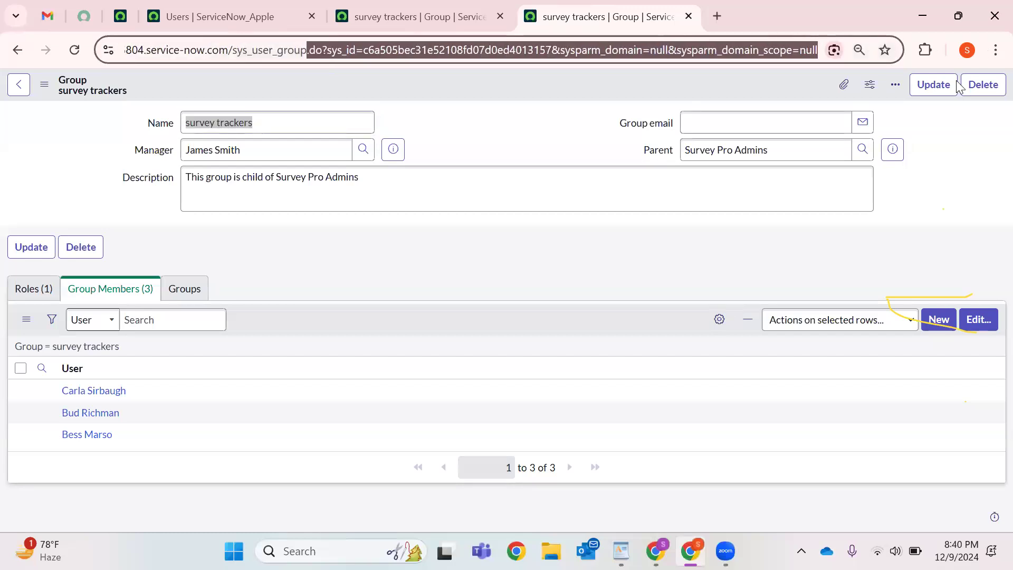
key(BackSpace)
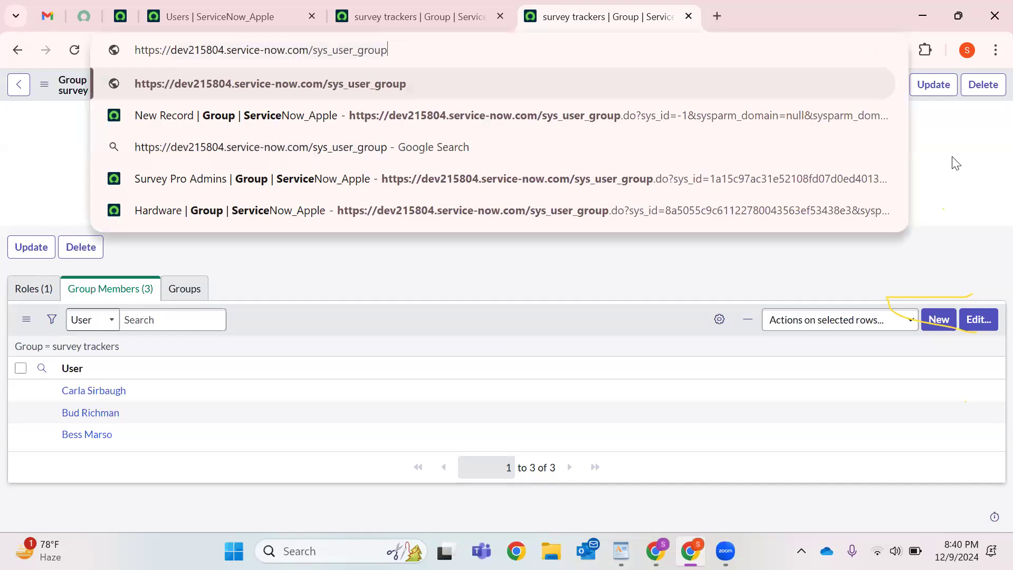
Load sys_user_group_list and filter it to groups created today.
text(_list)
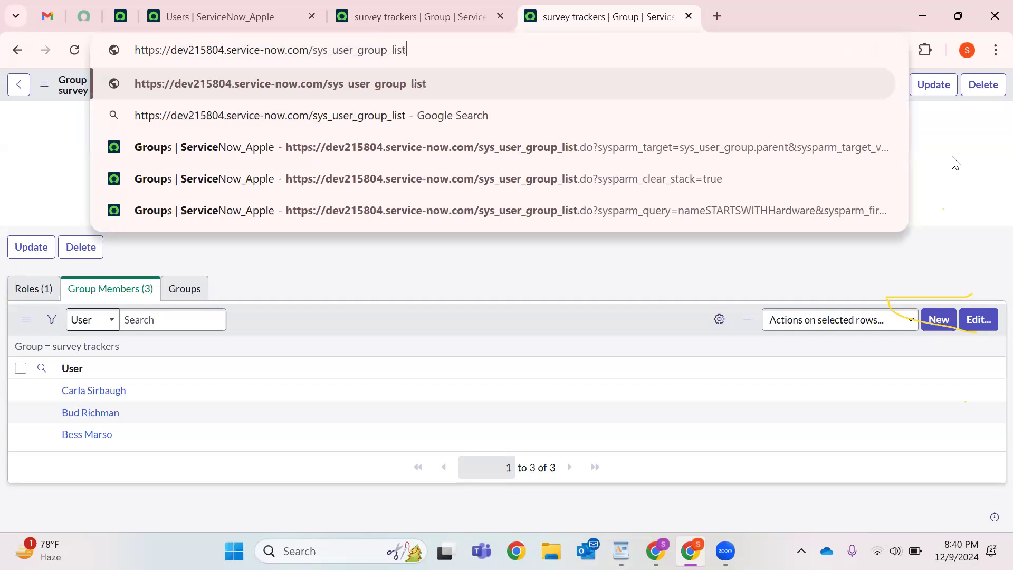
key(Return)
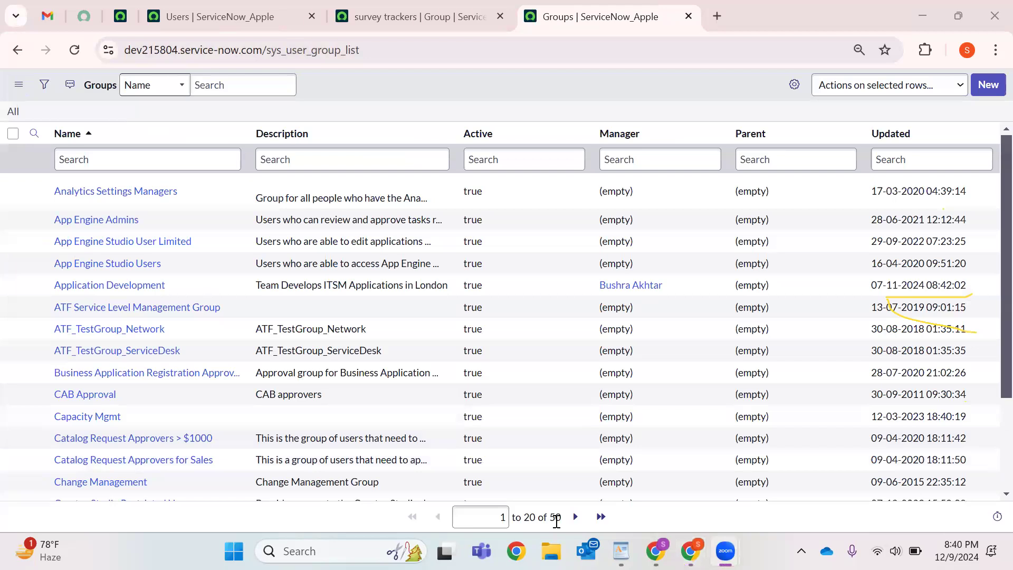
click(44, 84)
click(71, 147)
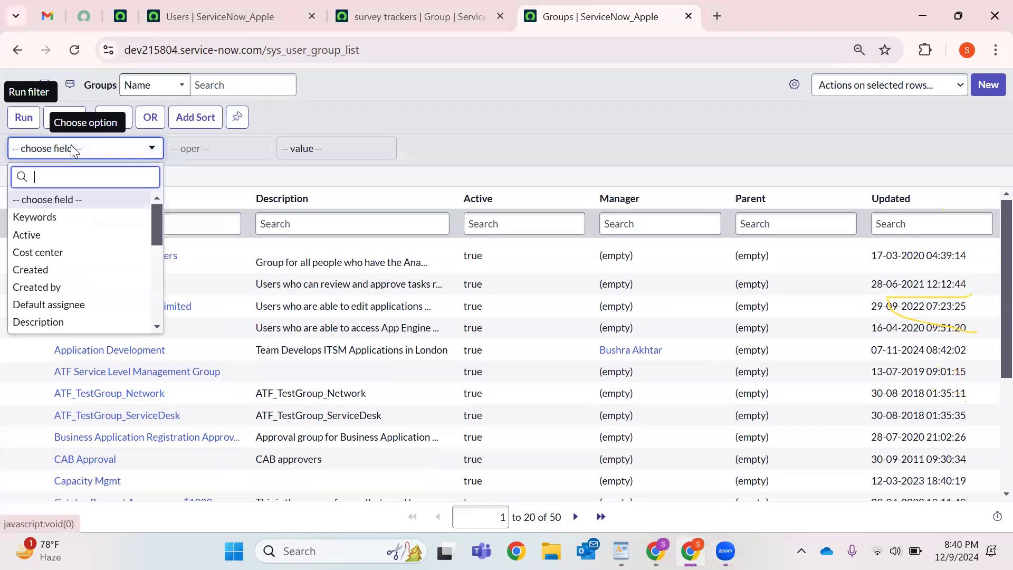
text(crea)
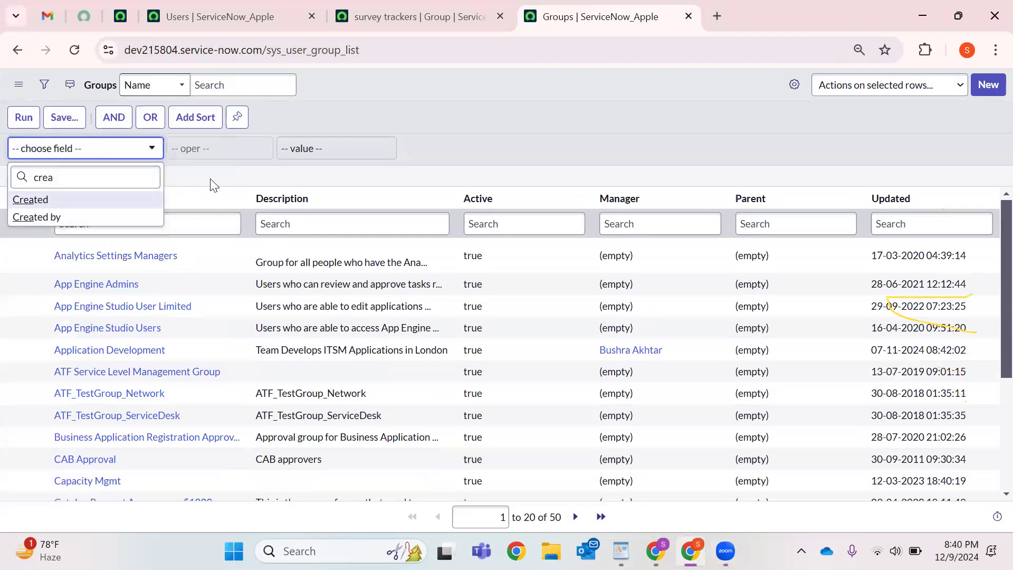
key(Return)
click(23, 117)
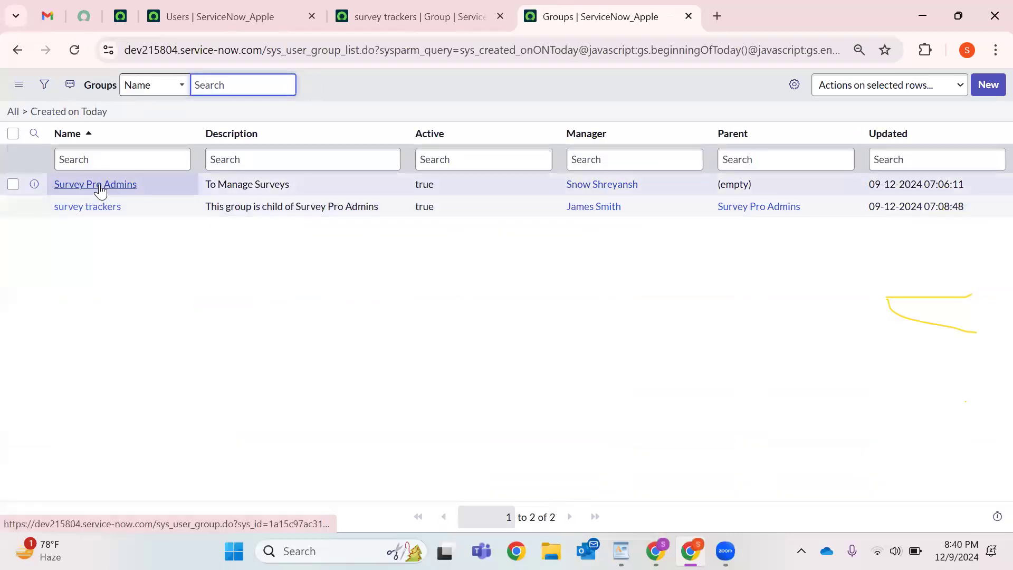
Open Survey Pro Admins and survey trackers in separate tabs, ending on survey trackers.
right_click(99, 185)
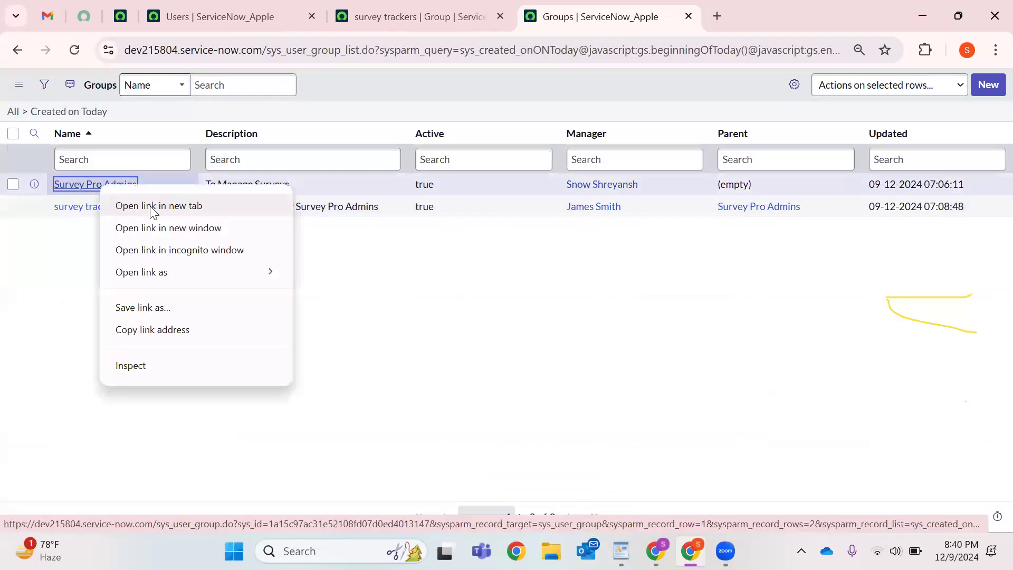
click(153, 206)
click(731, 21)
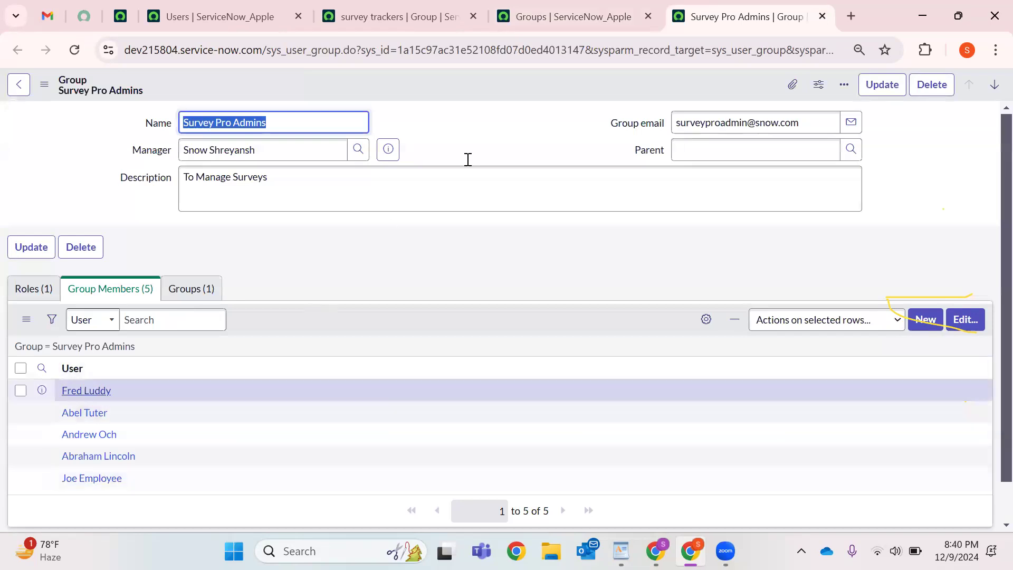
click(574, 16)
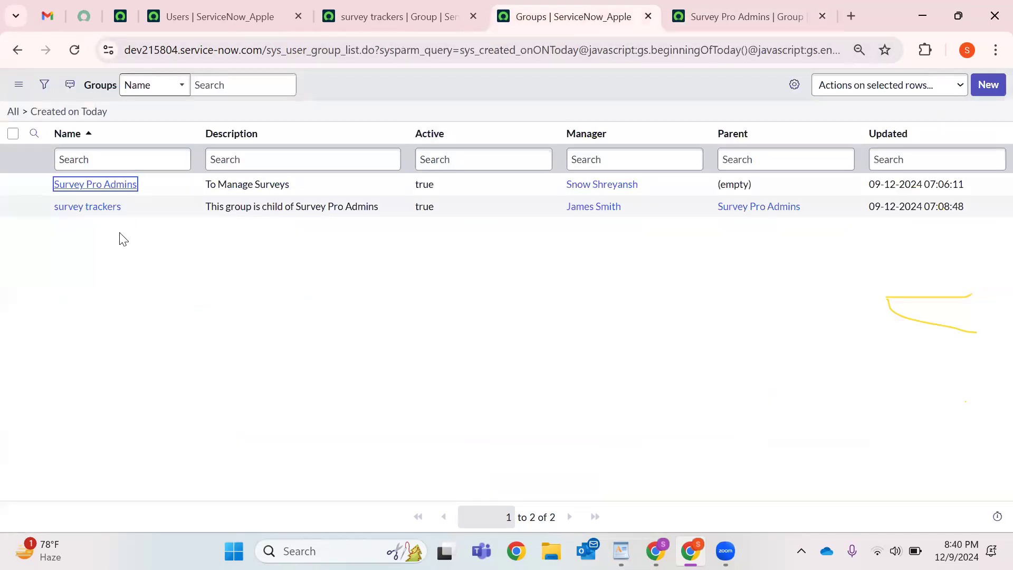
right_click(105, 208)
click(166, 225)
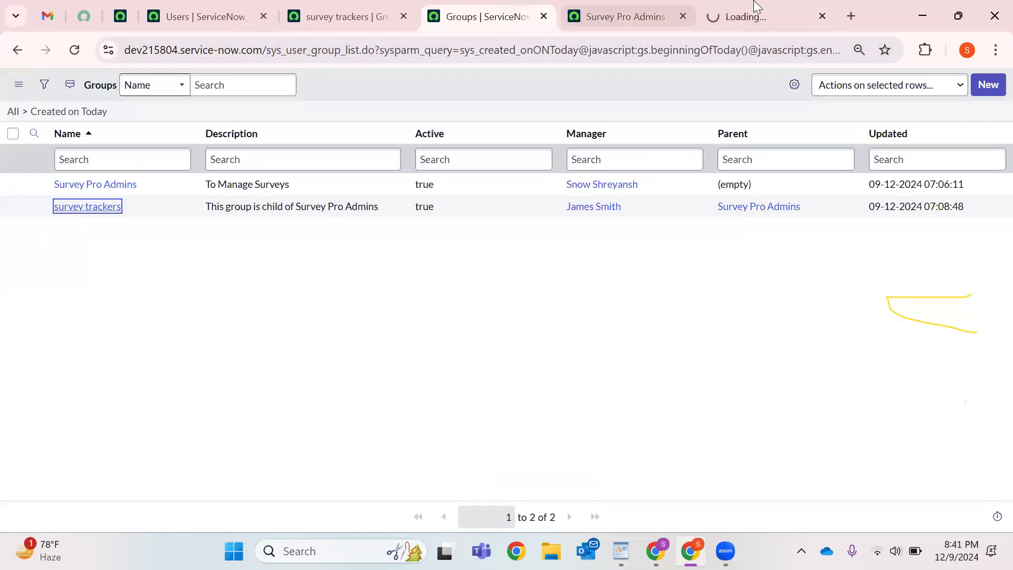
click(758, 11)
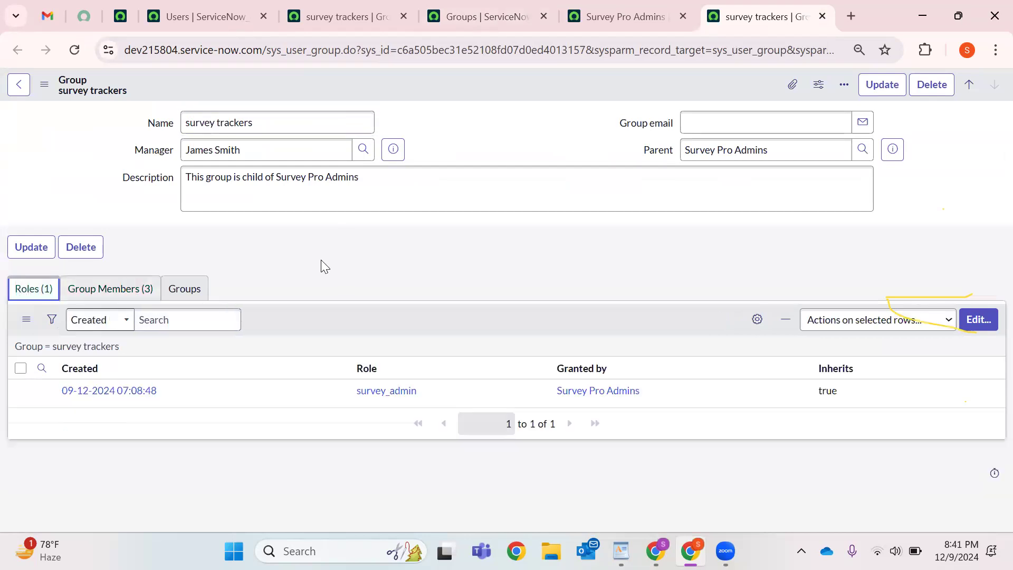
Add the itil role to the survey trackers group and save it.
click(981, 320)
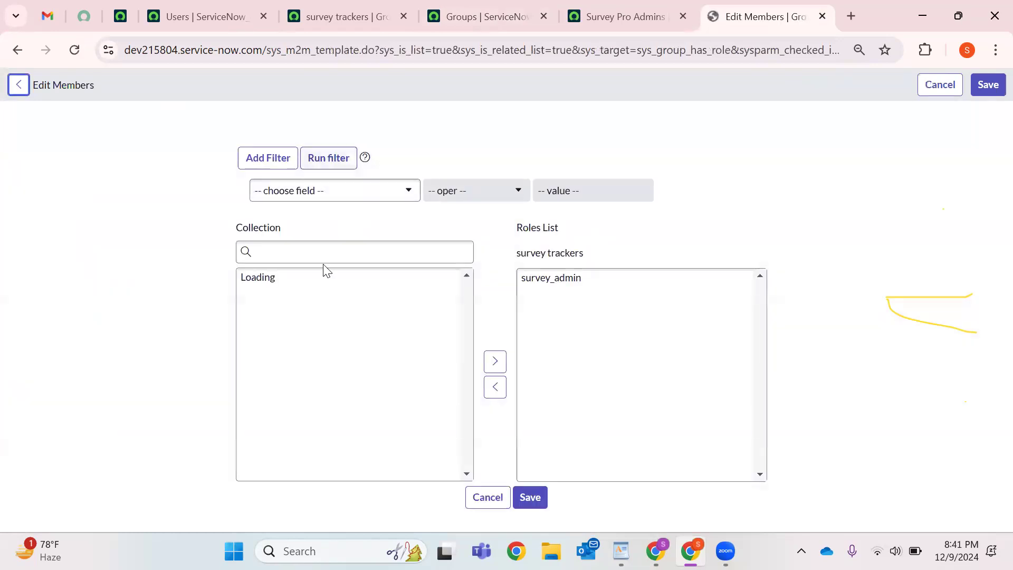
click(285, 261)
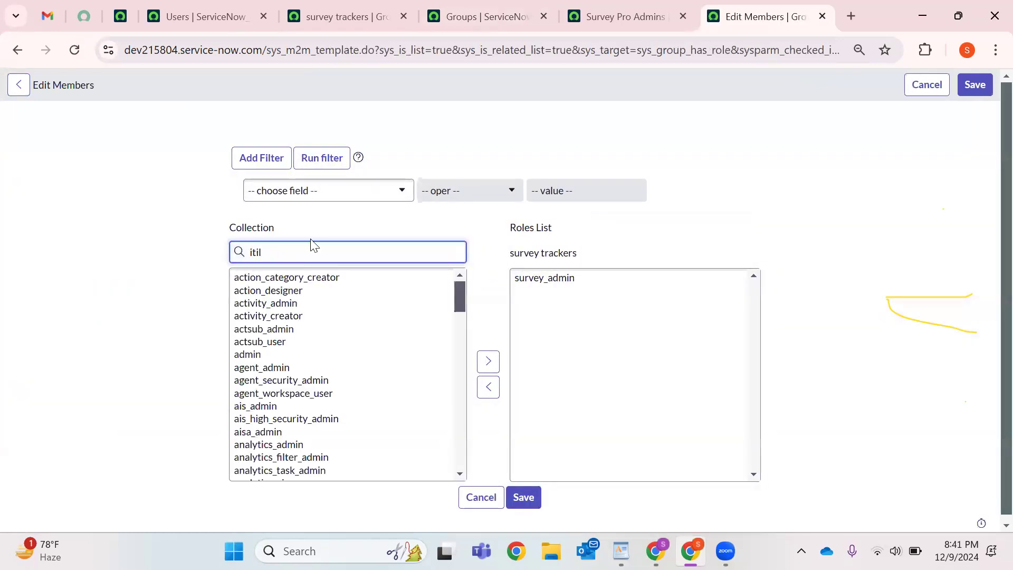
click(264, 277)
click(488, 361)
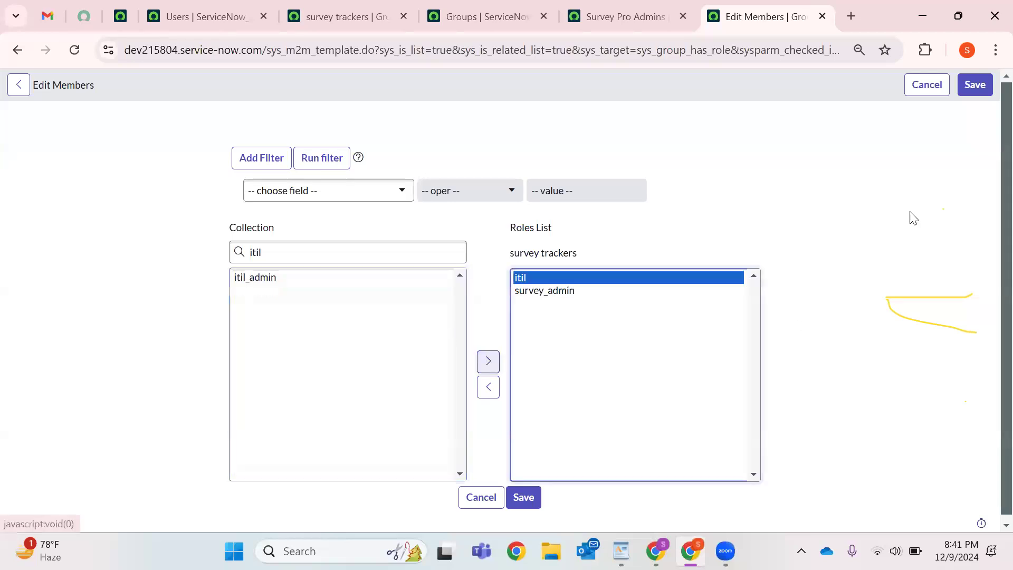
click(975, 85)
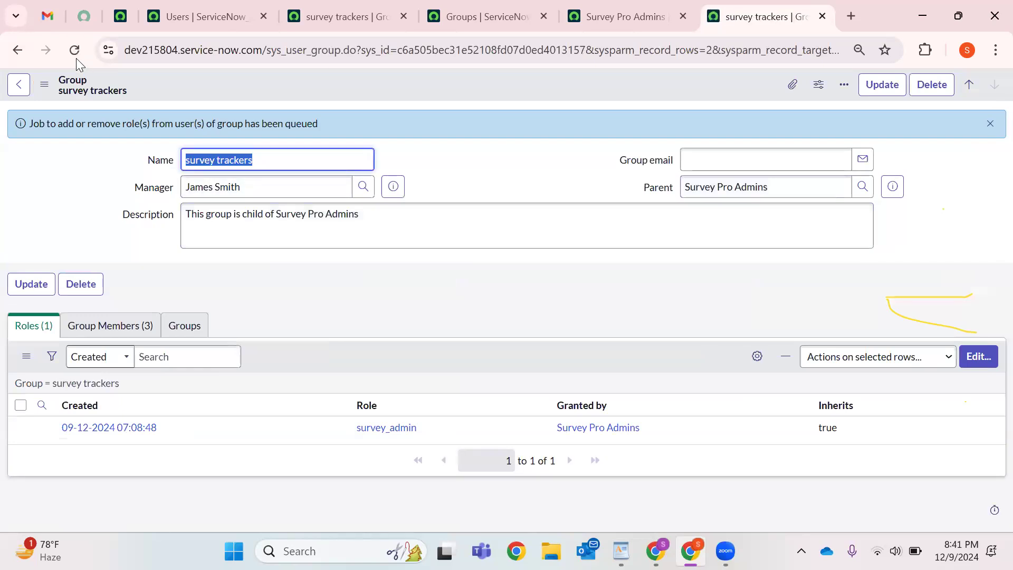
Reload survey trackers, then bring up and reload the Survey Pro Admins record.
click(74, 50)
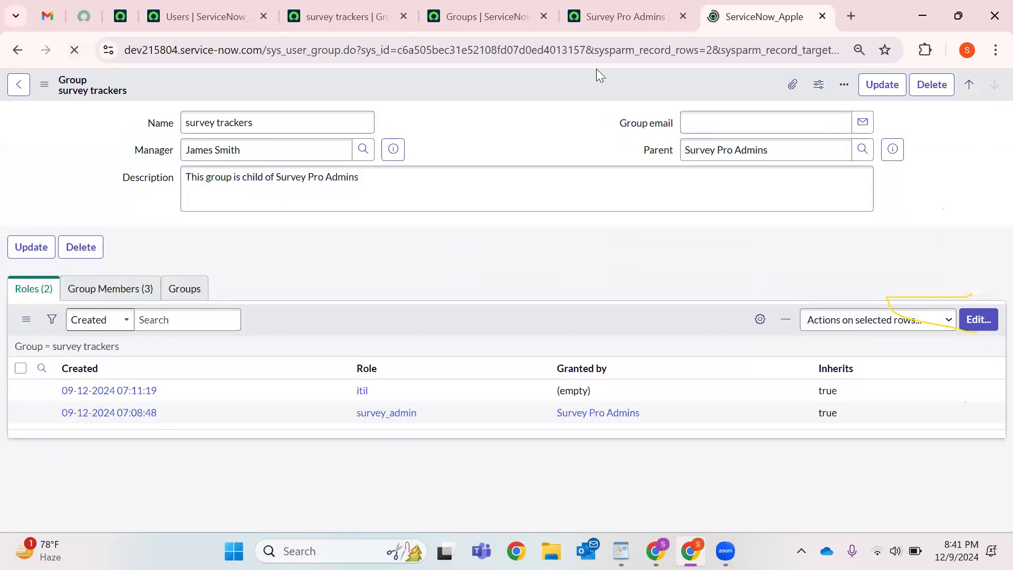
click(602, 17)
click(74, 50)
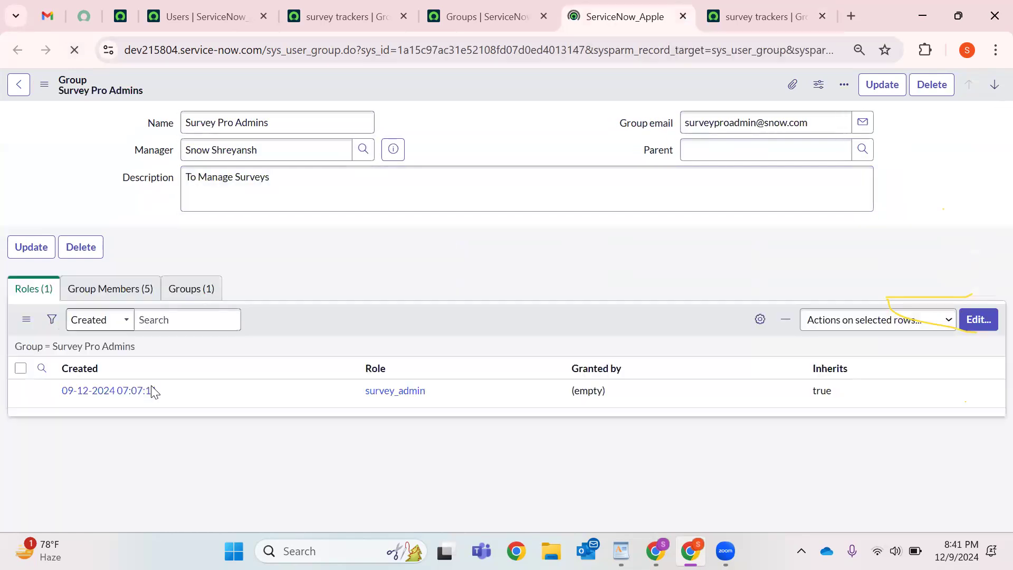
Point out the survey_admin role and list Survey Pro Admins' child groups, showing survey trackers.
drag(366, 392, 426, 391)
click(182, 291)
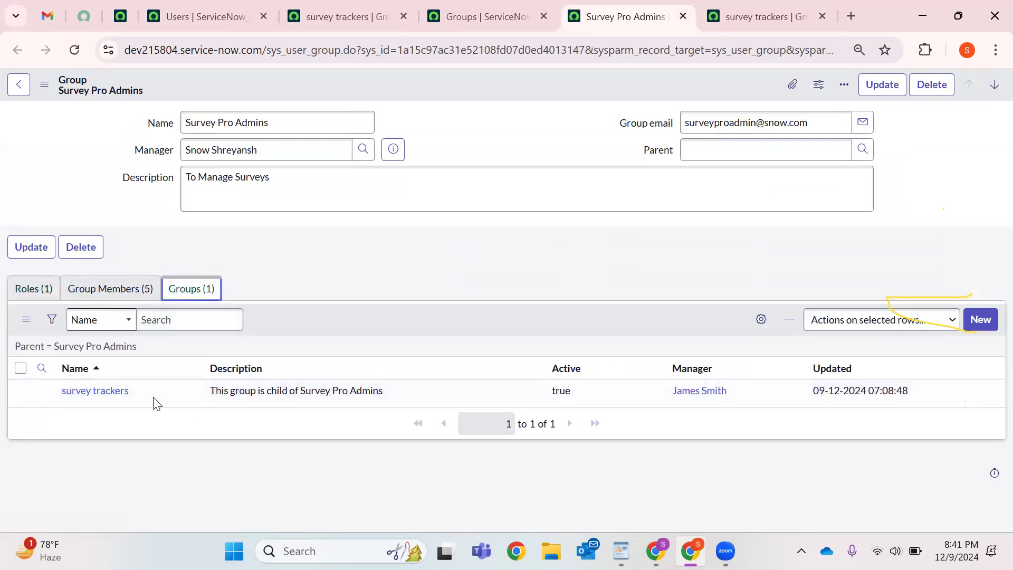
drag(154, 400, 59, 396)
drag(197, 392, 351, 417)
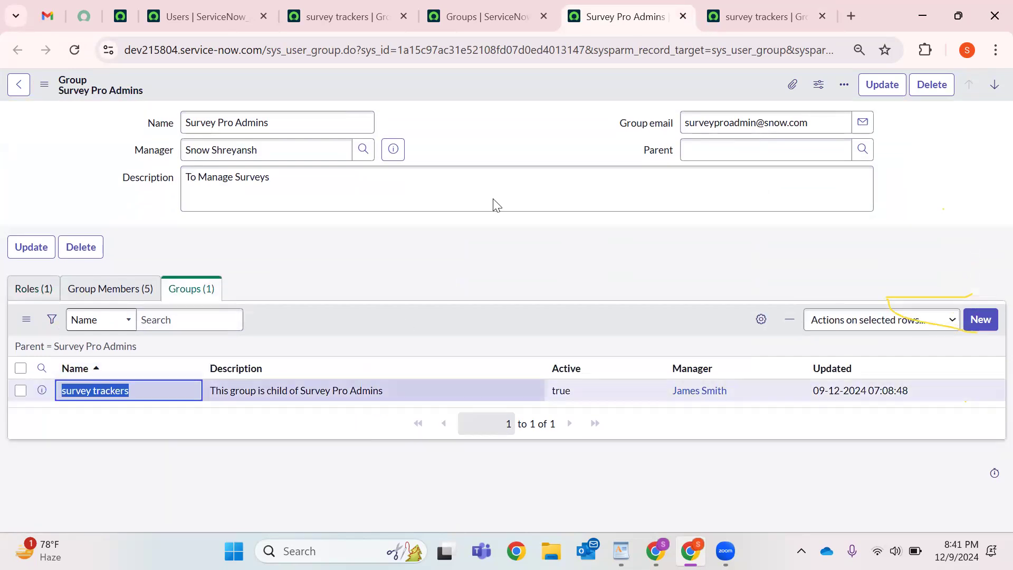
Check the survey trackers group members, then return to the Survey Pro Admins record.
click(751, 8)
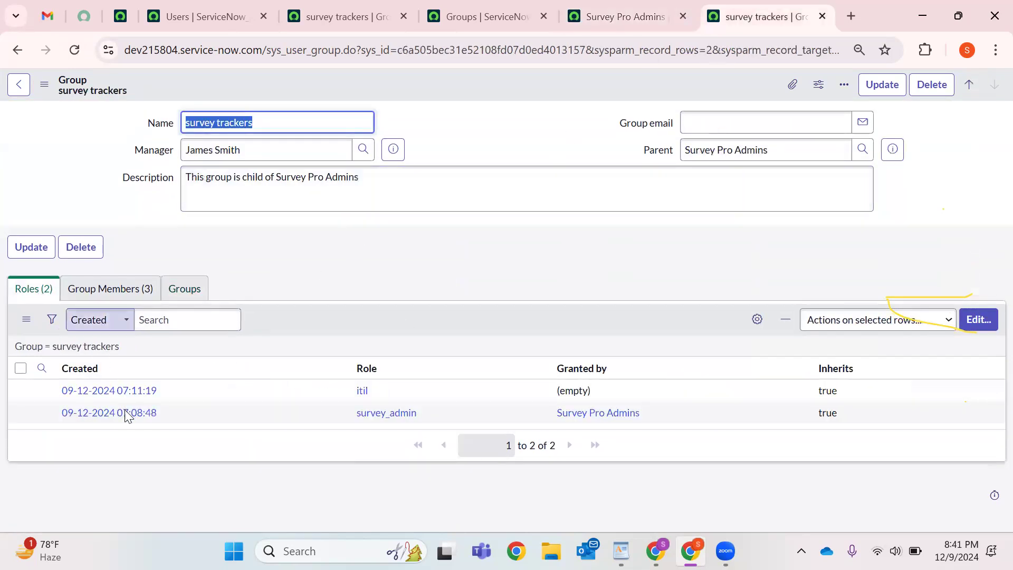
click(148, 288)
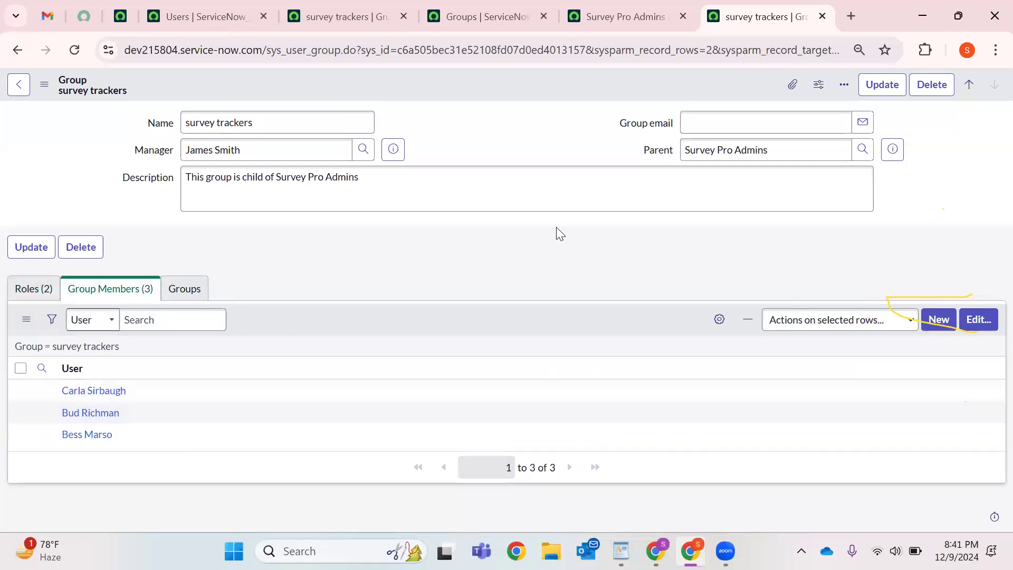
click(668, 8)
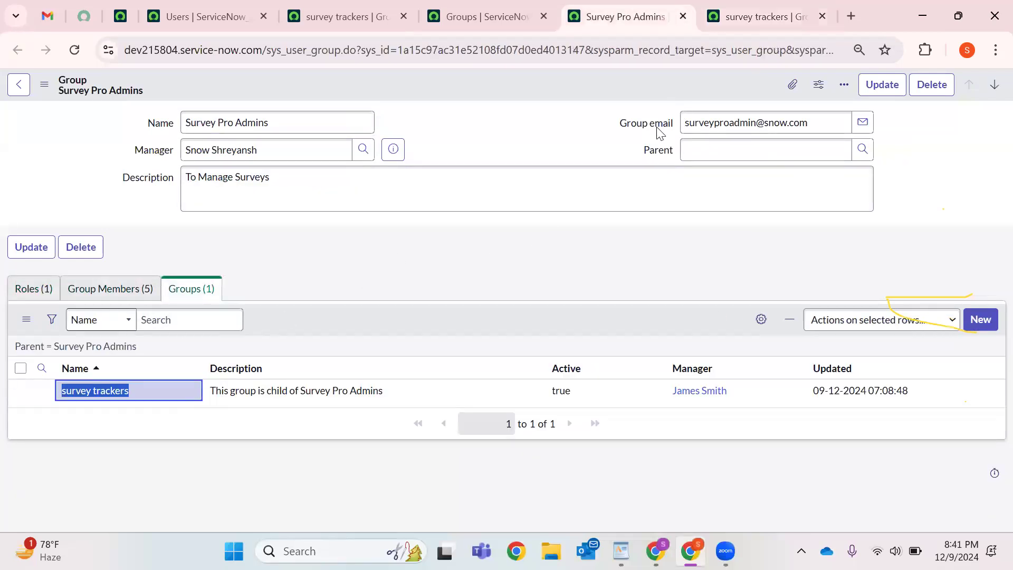
triple_click(249, 123)
click(582, 109)
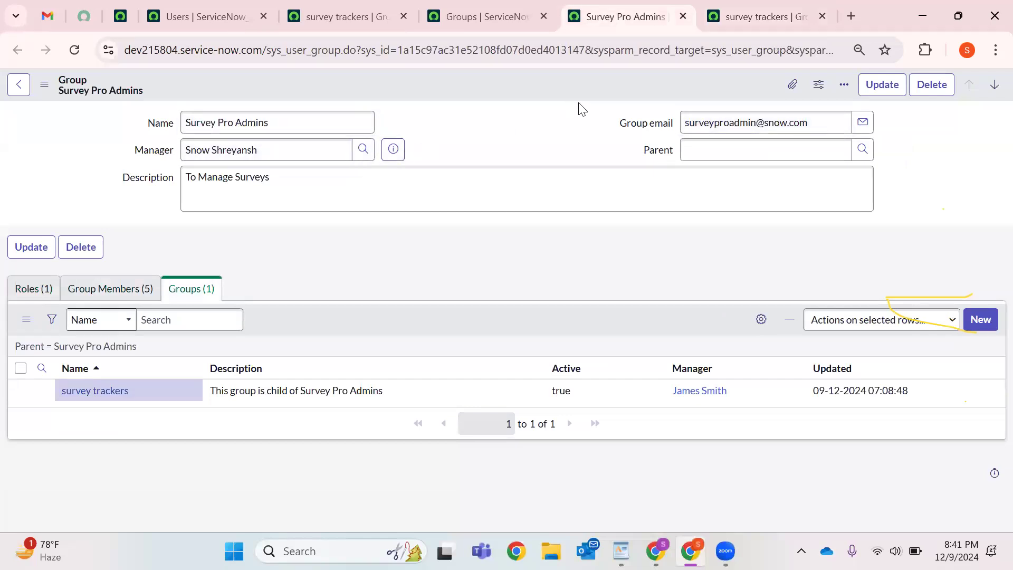
Delete the Survey Pro Admins group, confirming removal of its related group role.
click(944, 86)
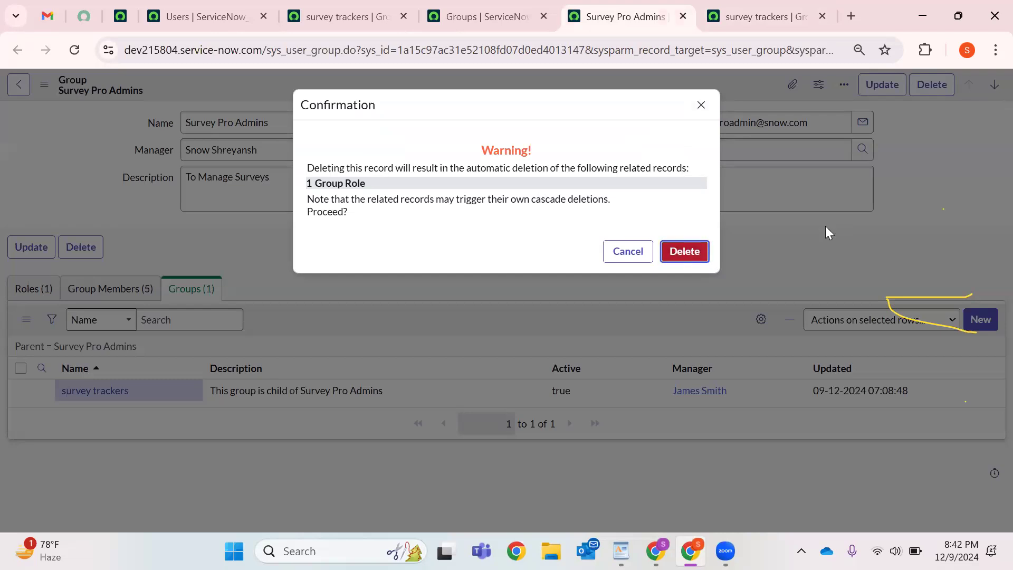
click(685, 251)
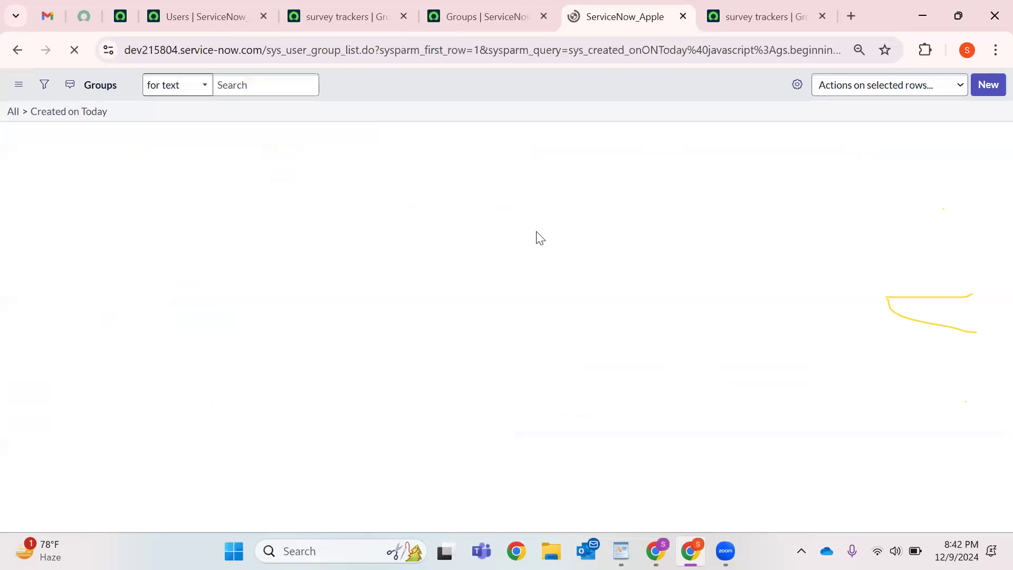
Open survey trackers and confirm it has only itil, an empty Parent, and an unchanged description.
key(ctrl+shift+Tab)
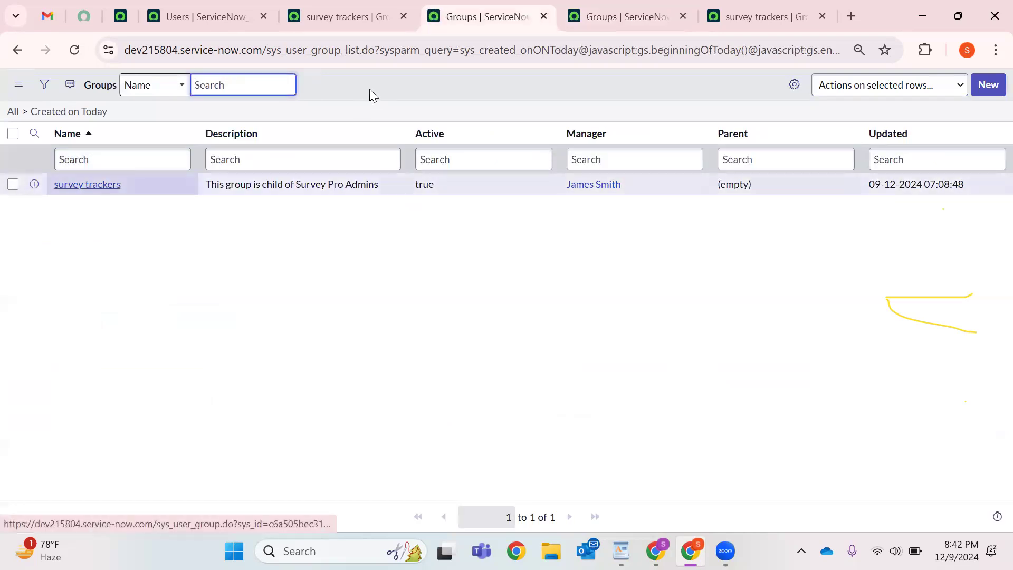
click(85, 185)
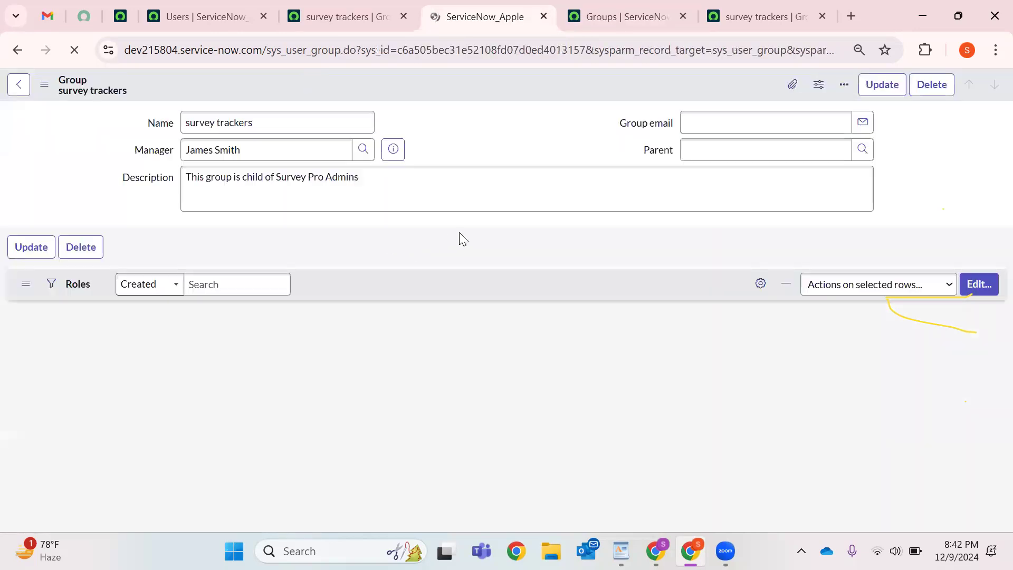
double_click(222, 371)
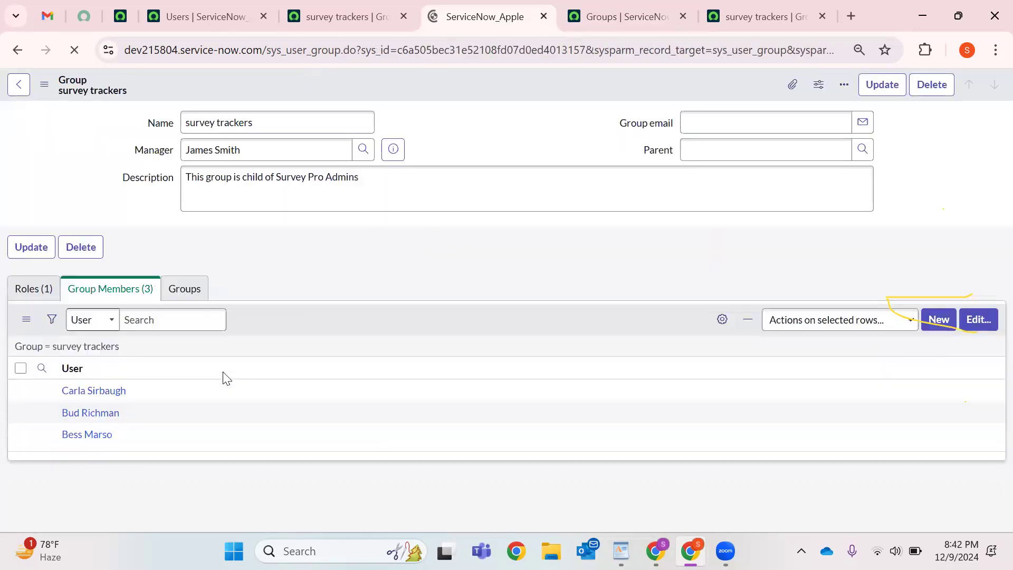
click(45, 290)
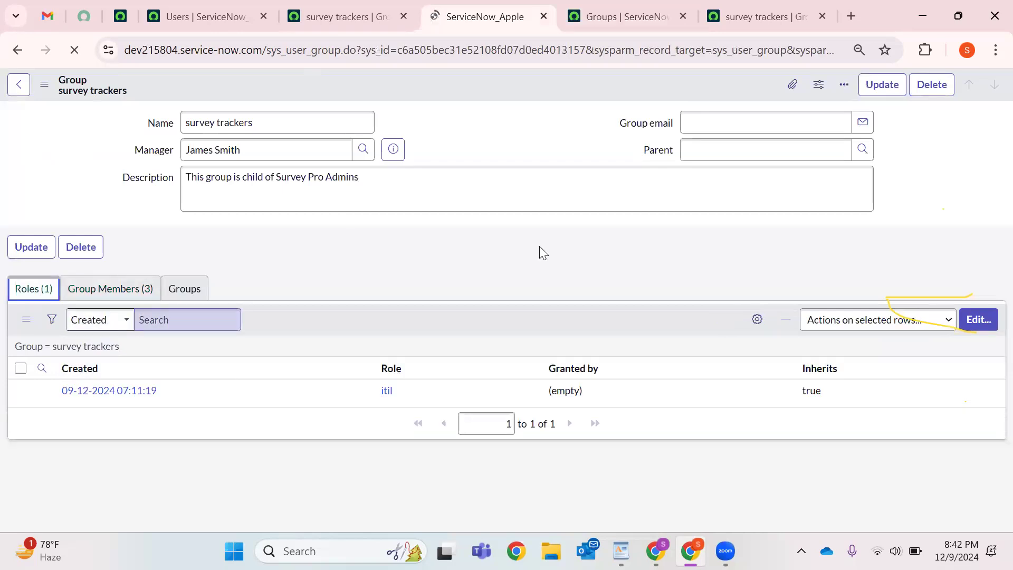
drag(155, 393, 18, 405)
click(753, 150)
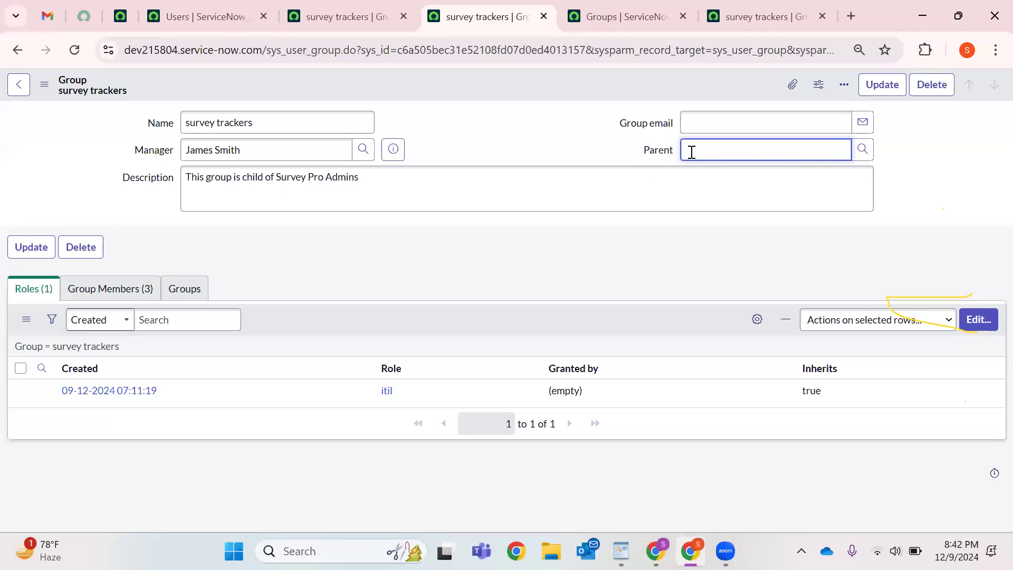
click(510, 200)
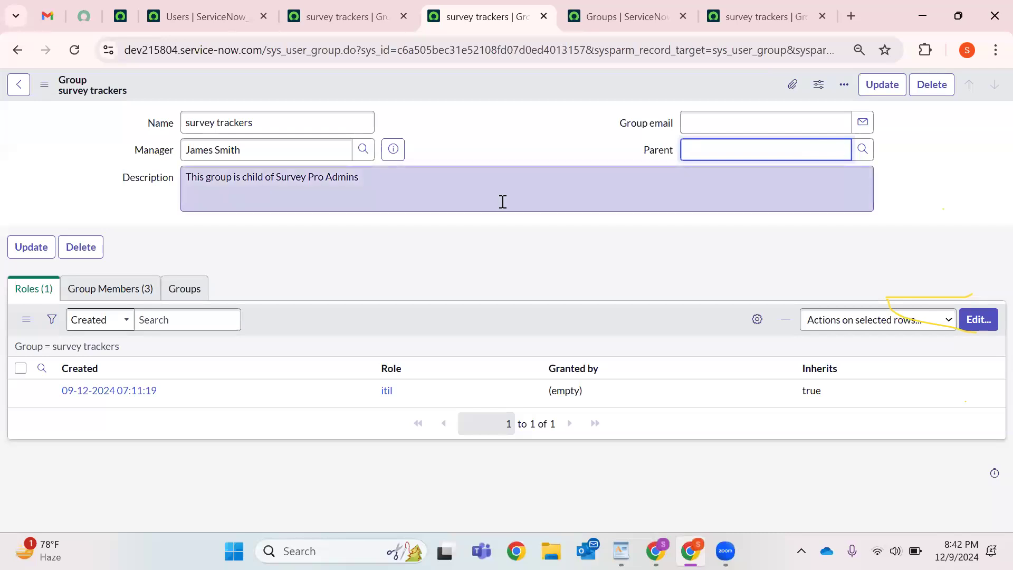
click(713, 150)
click(522, 201)
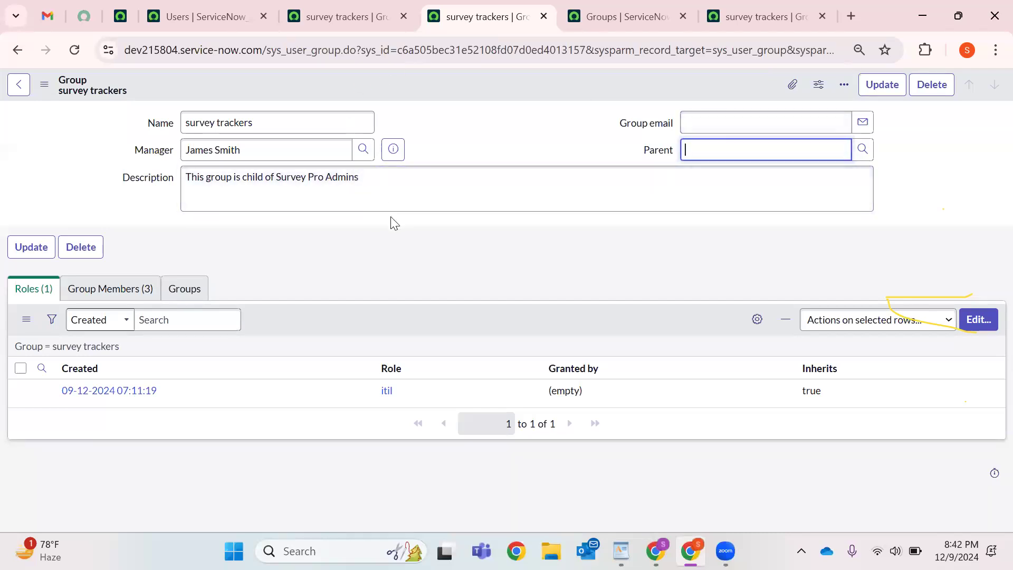
Review survey trackers' members, close its record, and reload today's Groups list.
click(104, 290)
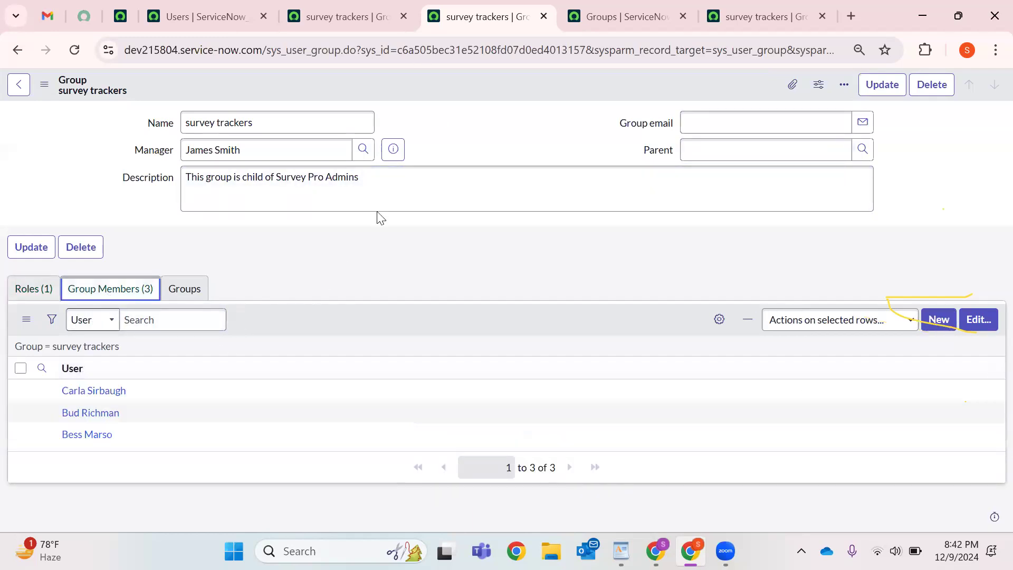
click(403, 16)
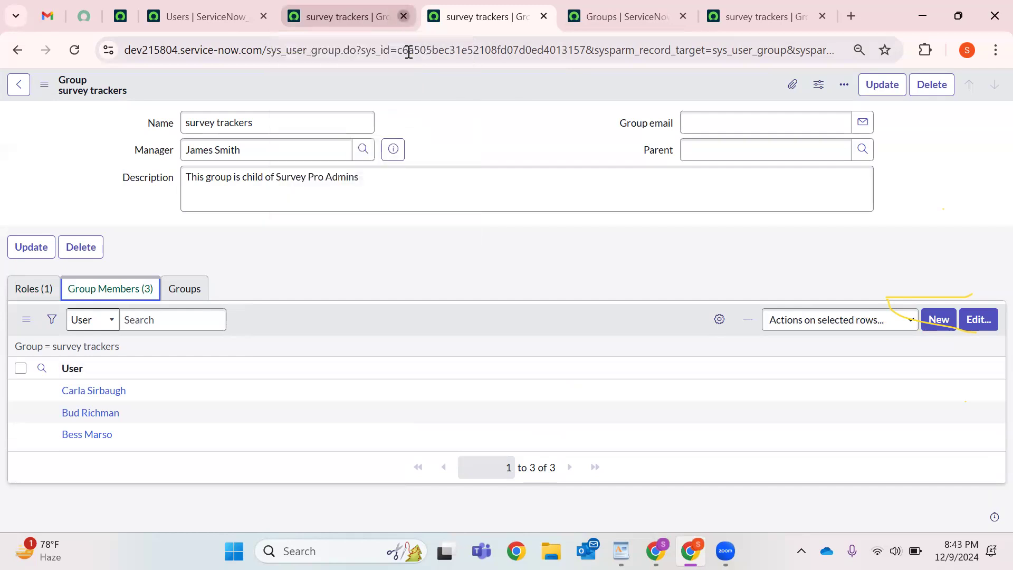
click(226, 14)
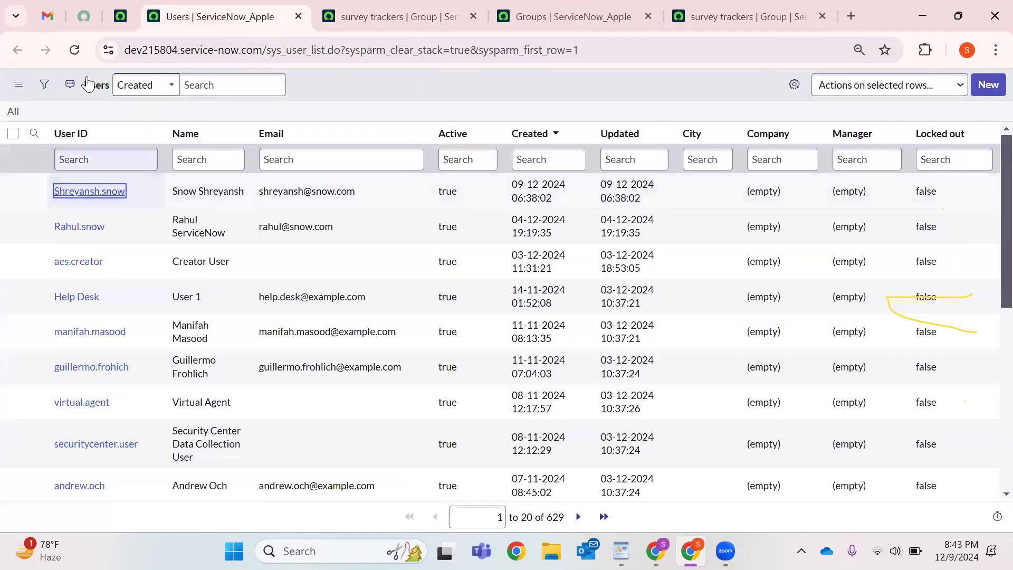
click(417, 8)
click(539, 5)
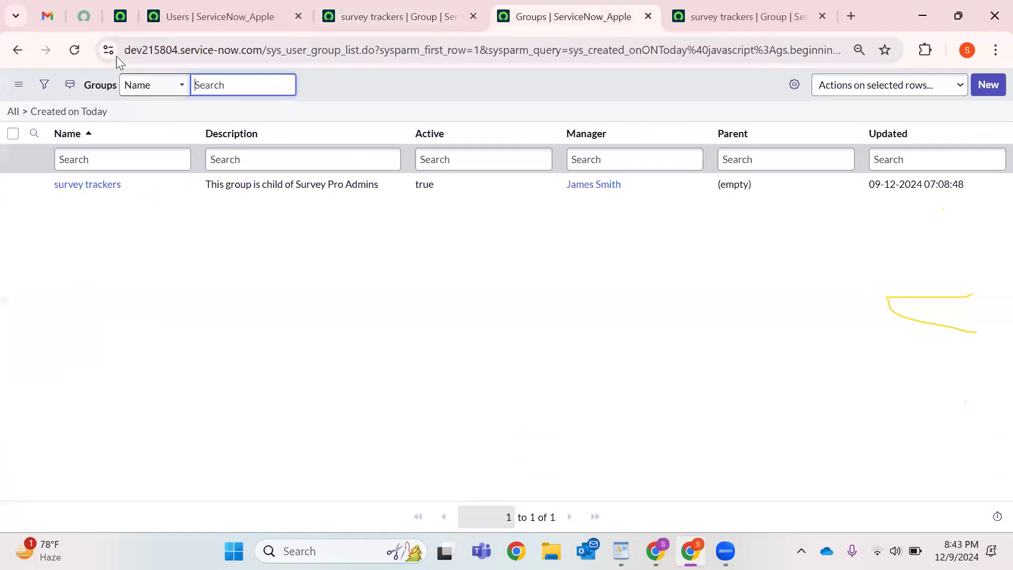
click(74, 50)
drag(461, 133, 410, 131)
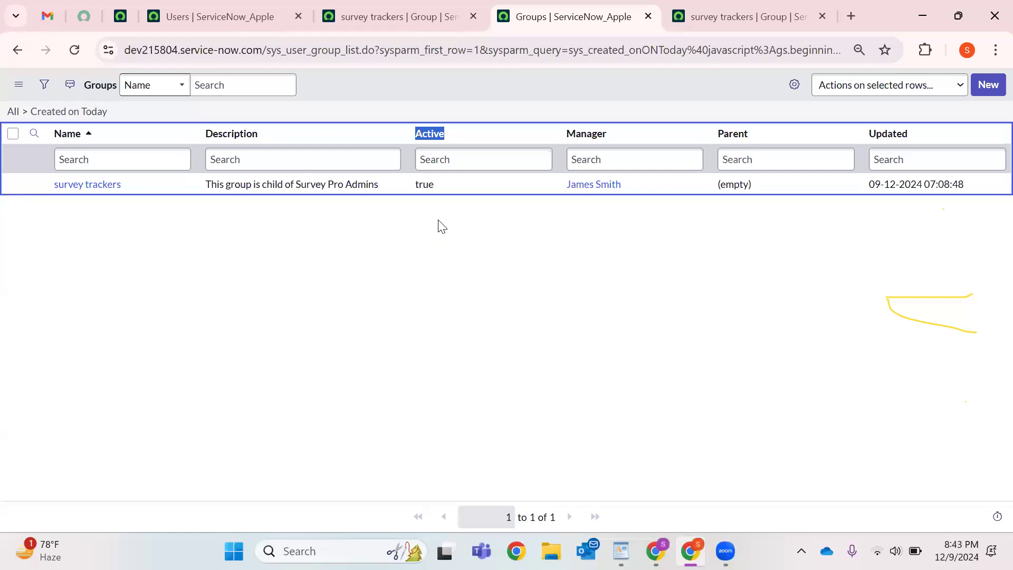
Set survey trackers' Active to false in the list, reload it, and close the duplicate tab.
click(464, 189)
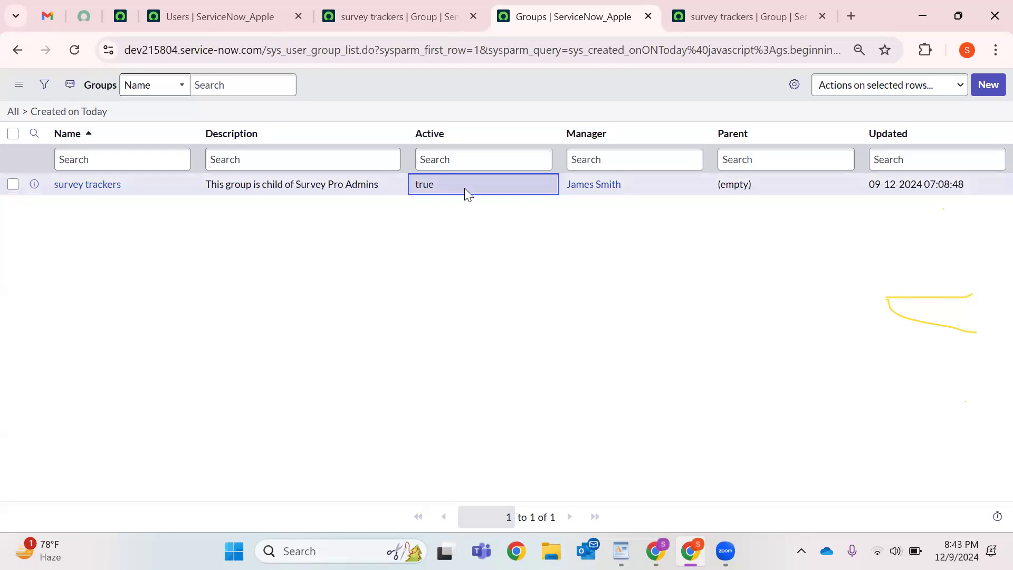
double_click(473, 184)
click(452, 192)
click(435, 231)
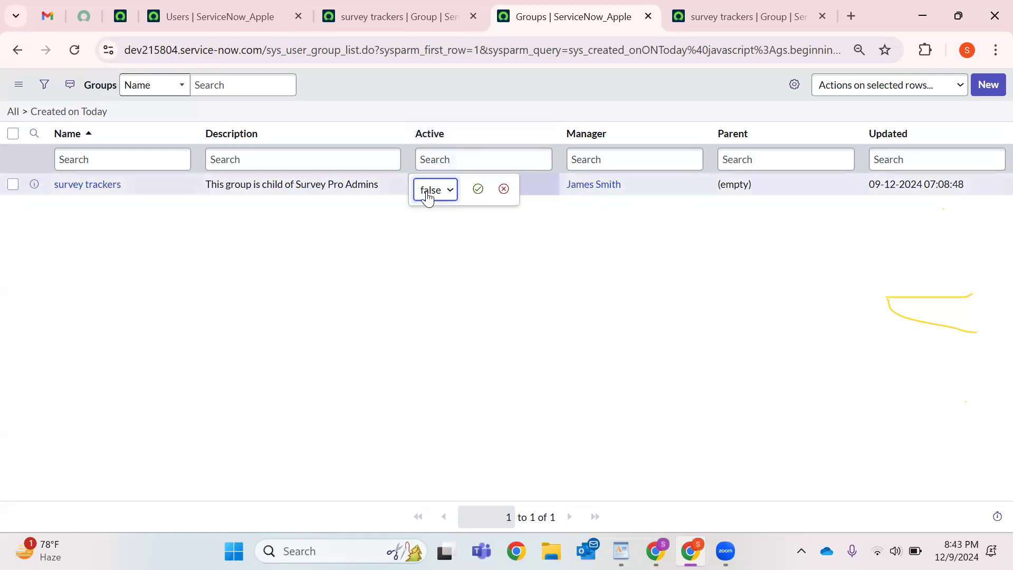
click(478, 189)
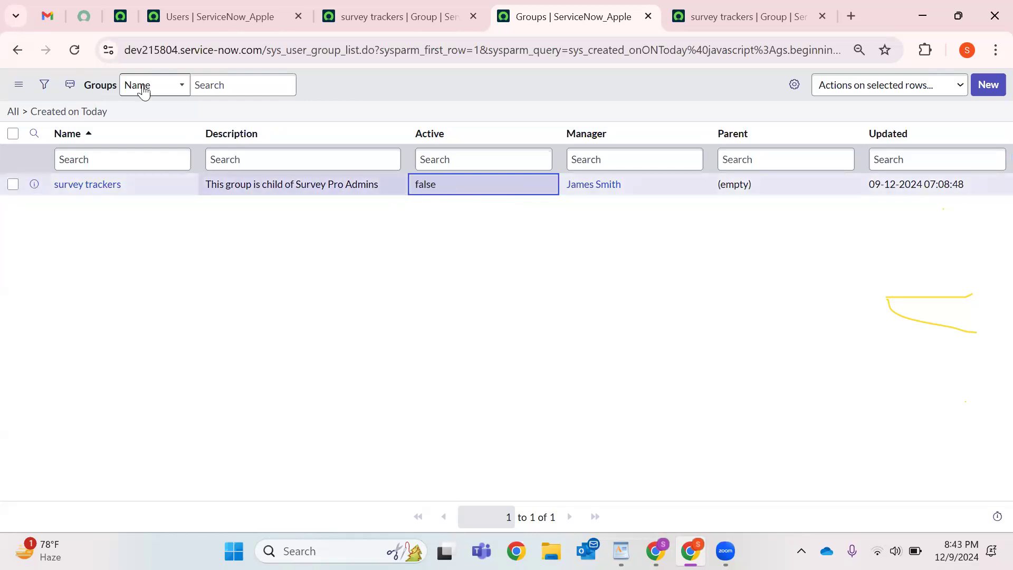
click(75, 50)
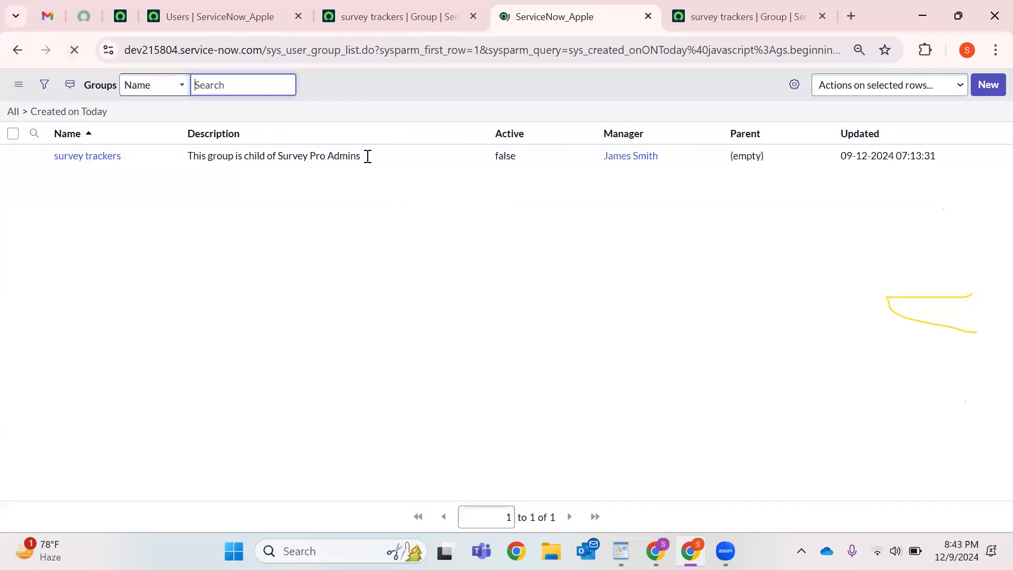
click(821, 16)
Open a user's record from the second page of the Users list in a new tab.
click(201, 17)
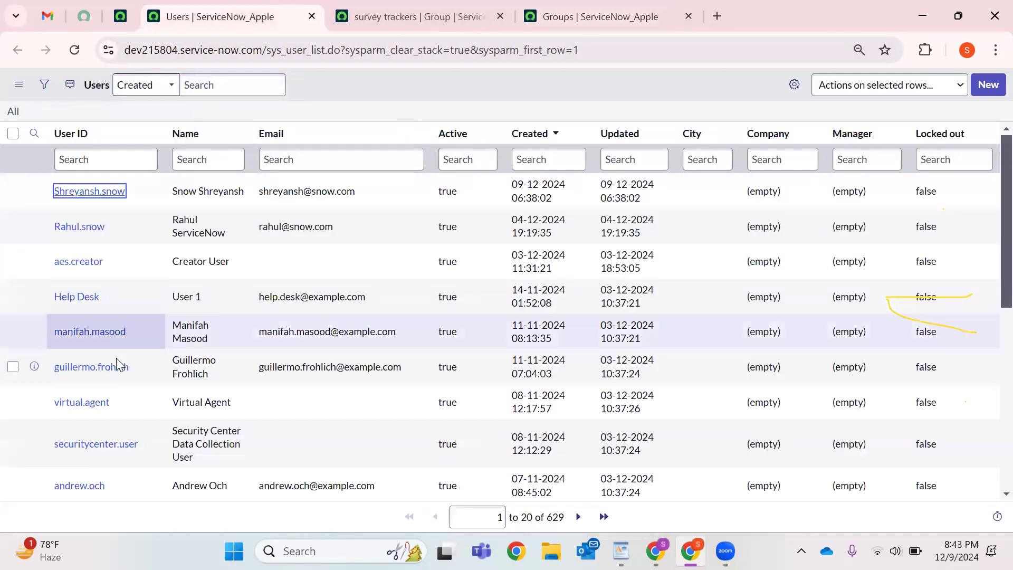
scroll(105, 370, down, 8)
scroll(90, 384, down, 2)
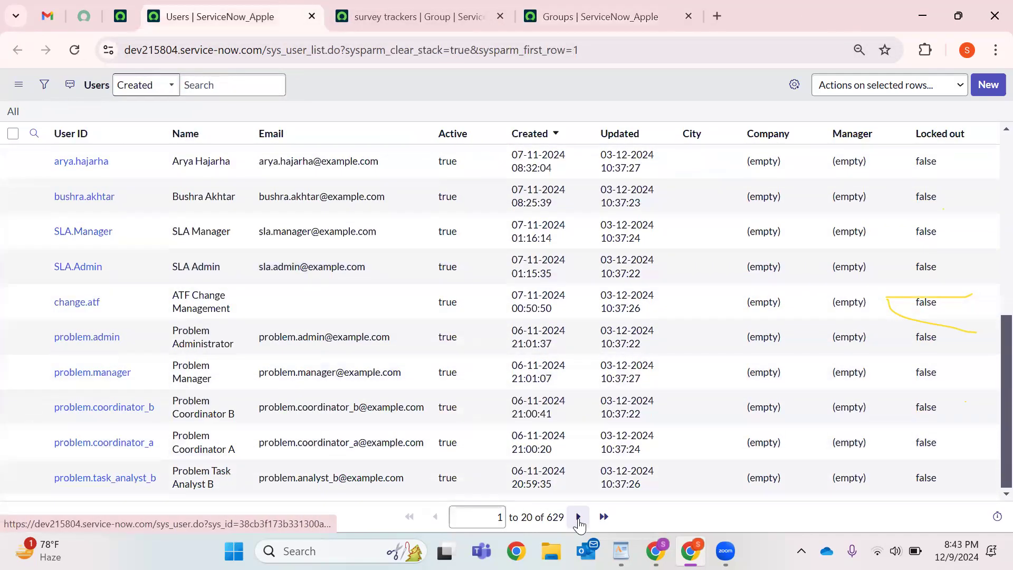
click(579, 518)
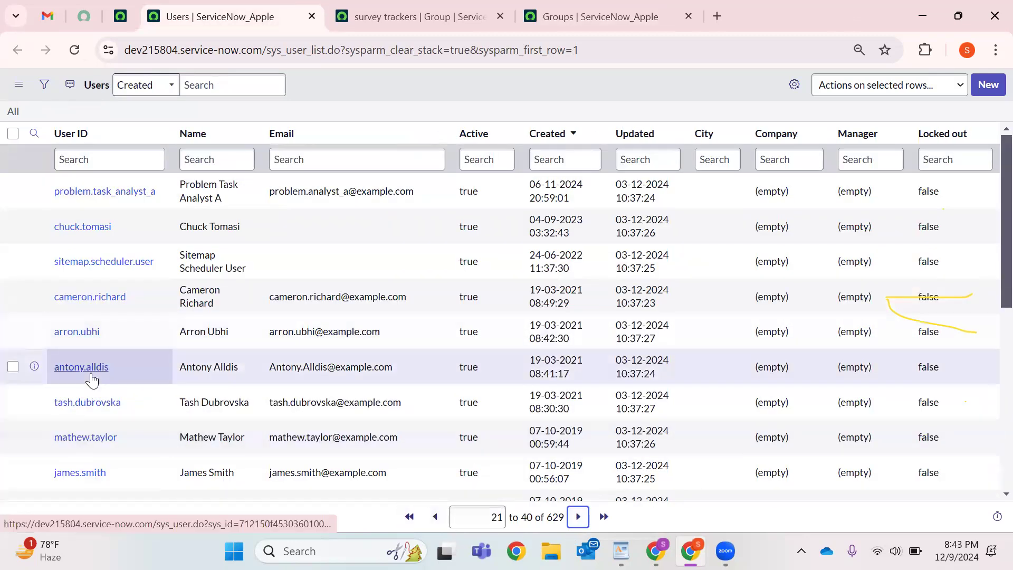
right_click(94, 367)
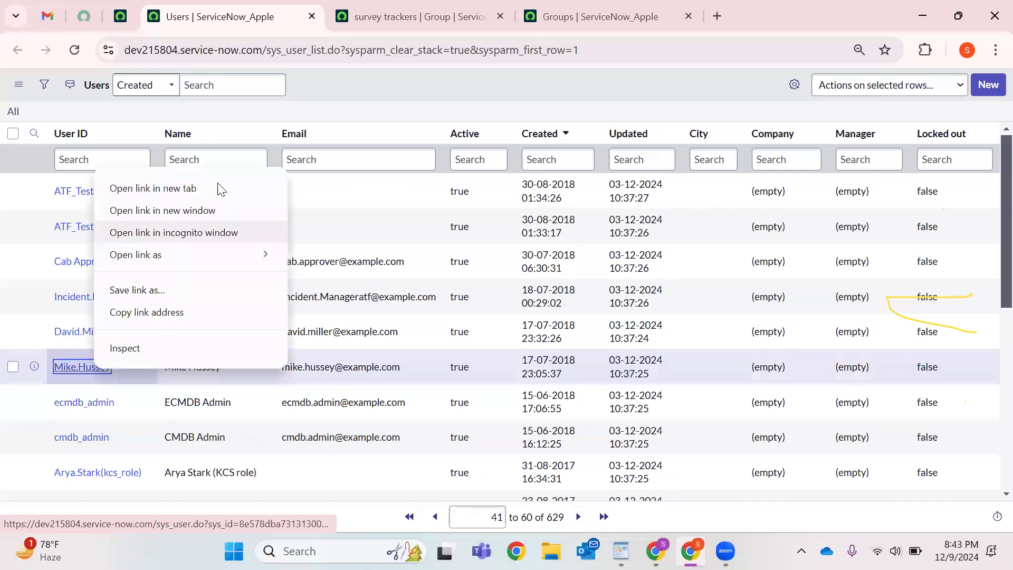
click(217, 188)
On that user's record, bring up the Groups related list and its membership editor.
click(406, 7)
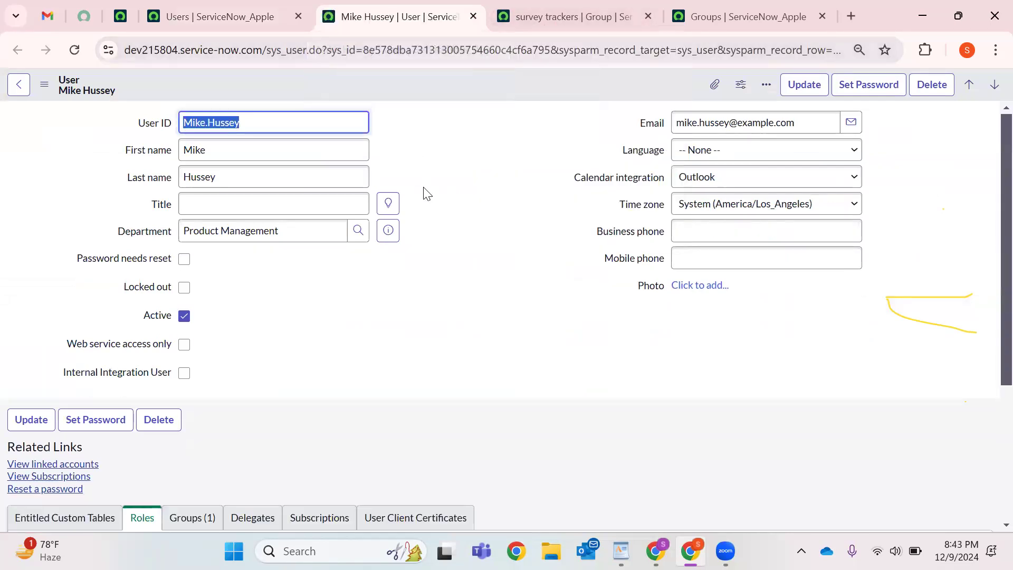
scroll(317, 227, down, 5)
click(184, 304)
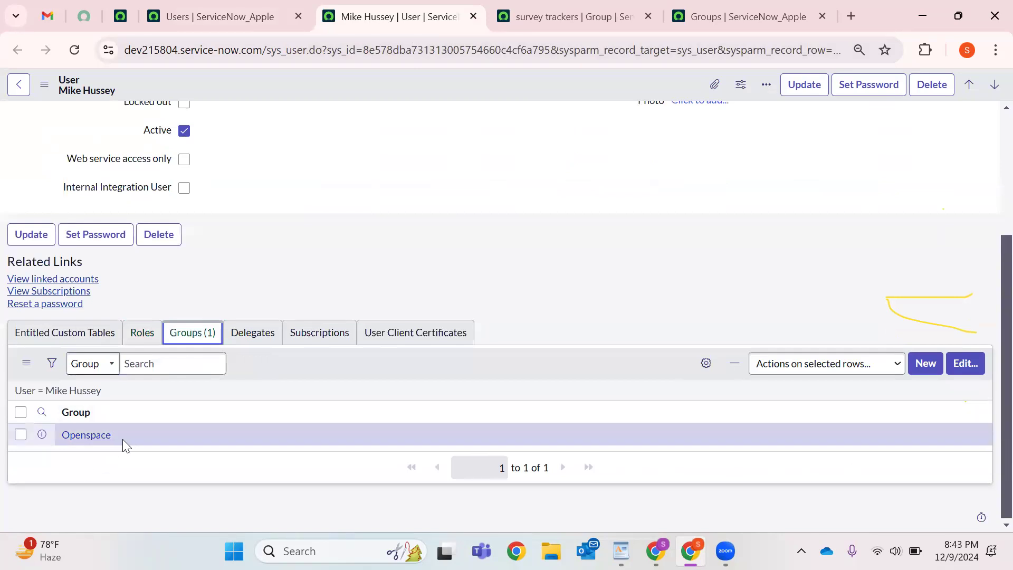
click(965, 366)
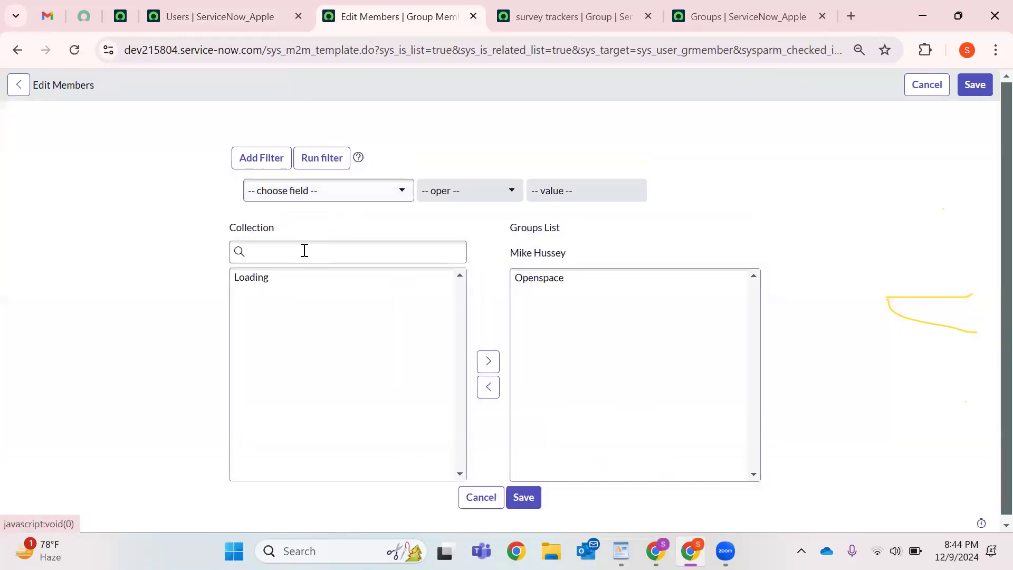
Search 'survey tracker', add survey trackers to the user's groups, and save.
click(305, 251)
text(survey)
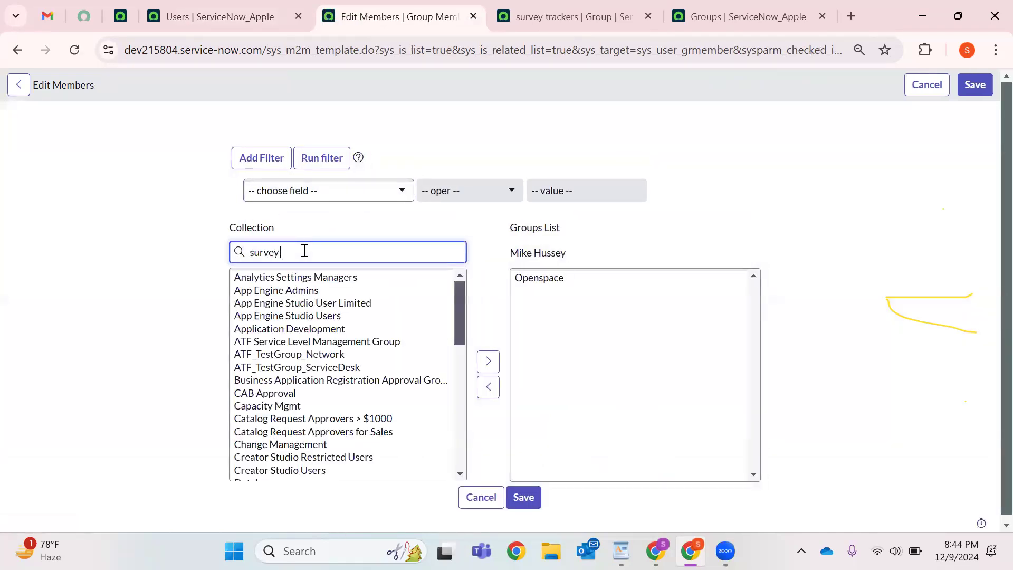
text( tracker)
click(262, 279)
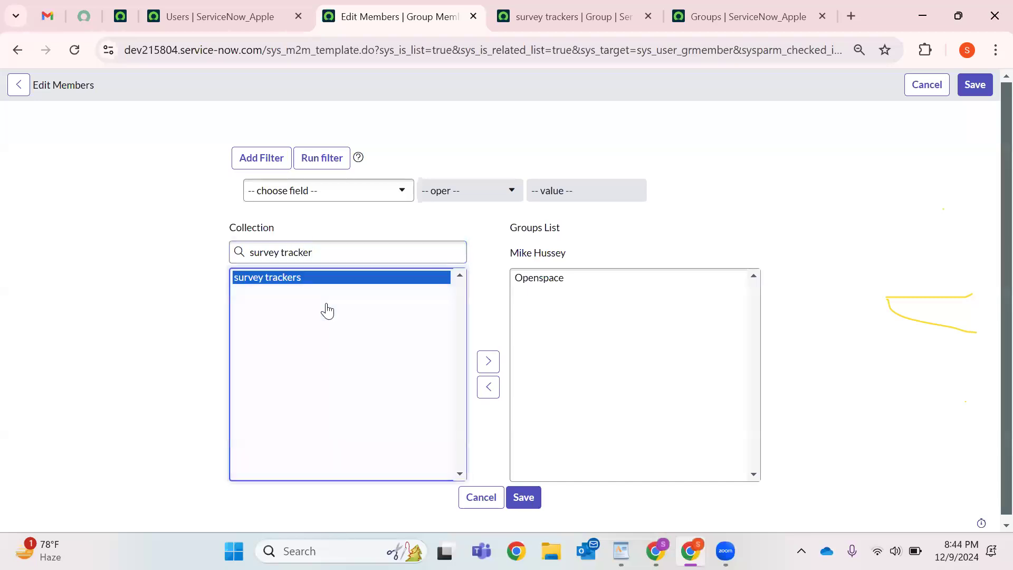
double_click(327, 311)
click(523, 497)
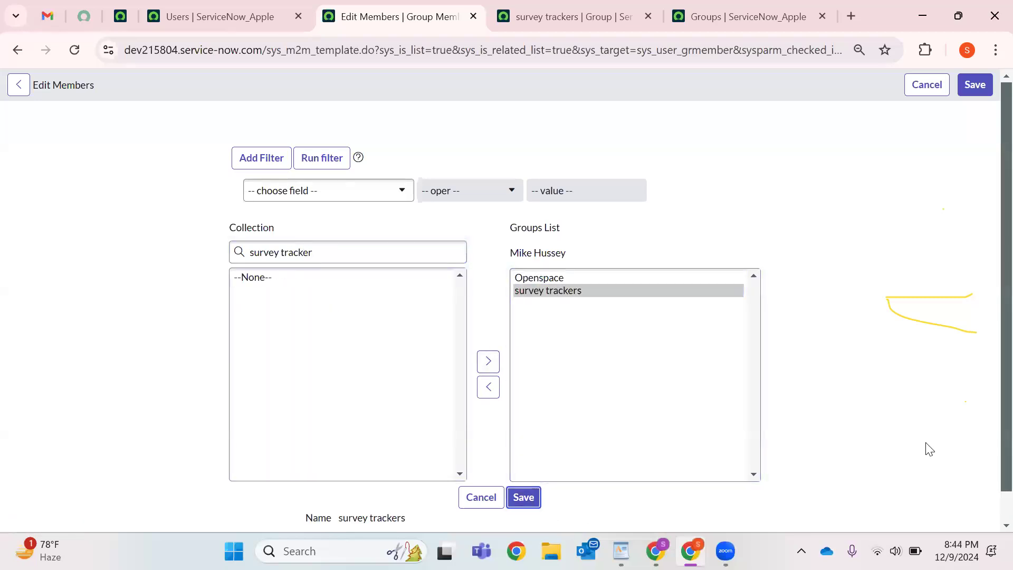
Reload the survey trackers group record to confirm the new member, checking the user record too.
click(605, 10)
click(75, 50)
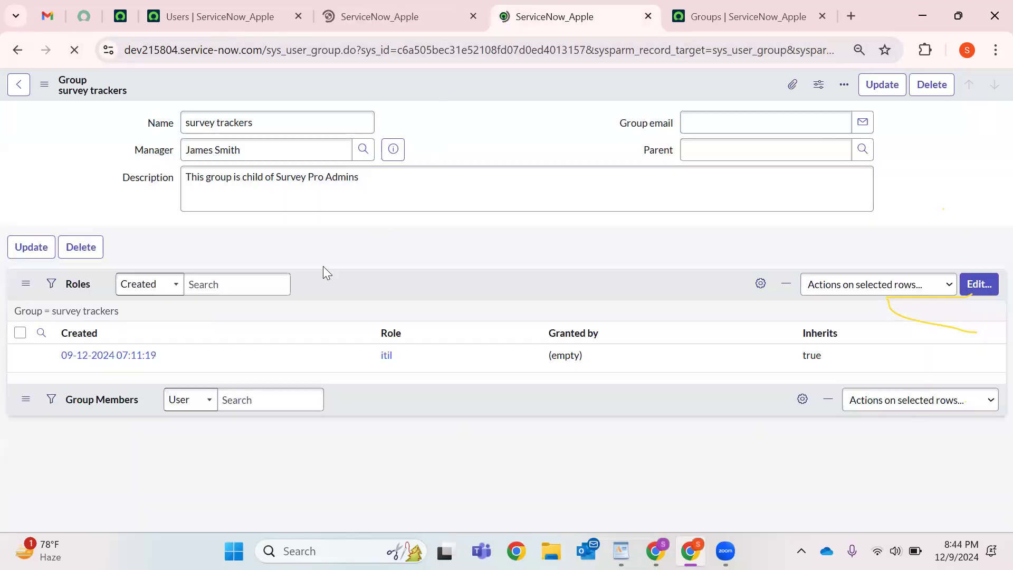
click(410, 18)
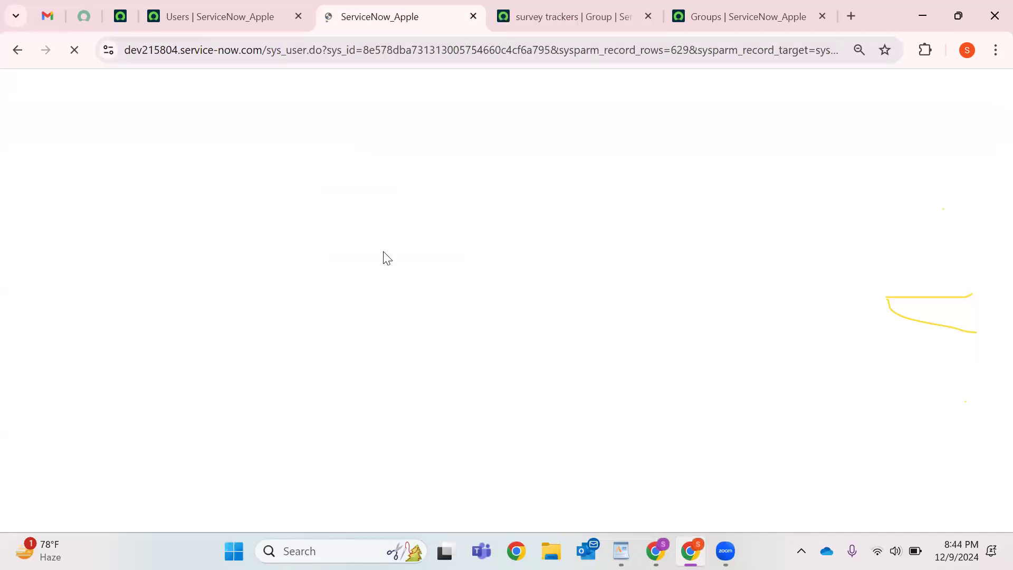
scroll(448, 248, down, 5)
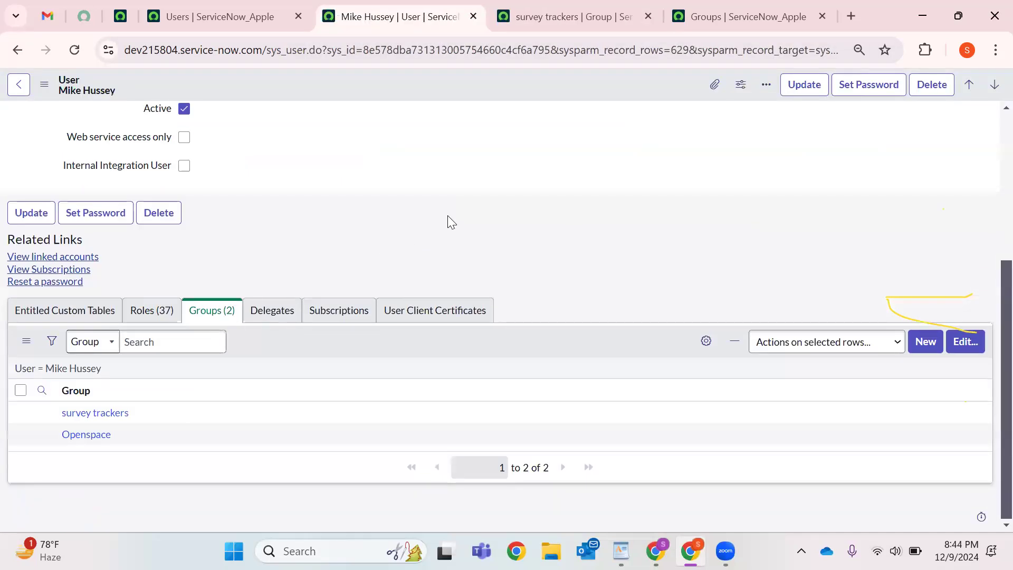
click(579, 4)
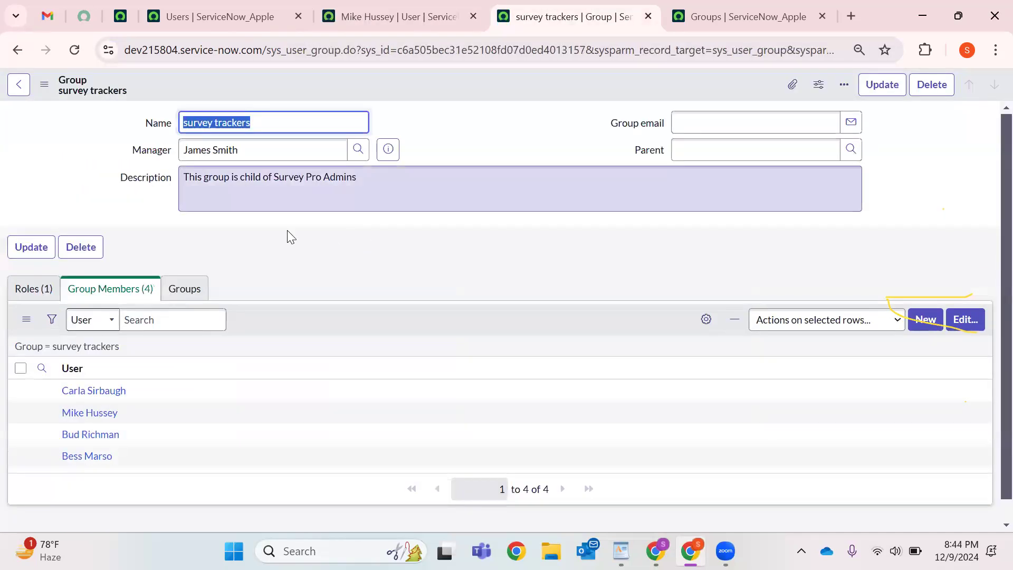
Add the Active field to the Group form layout, move it to the top above Name, and save.
right_click(482, 83)
click(341, 73)
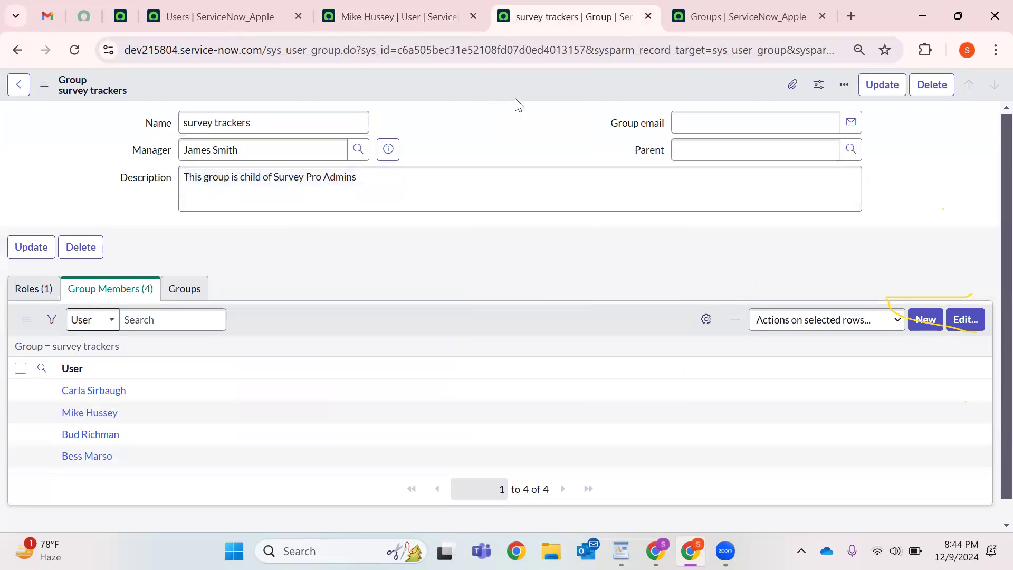
right_click(454, 83)
mouse_move(486, 161)
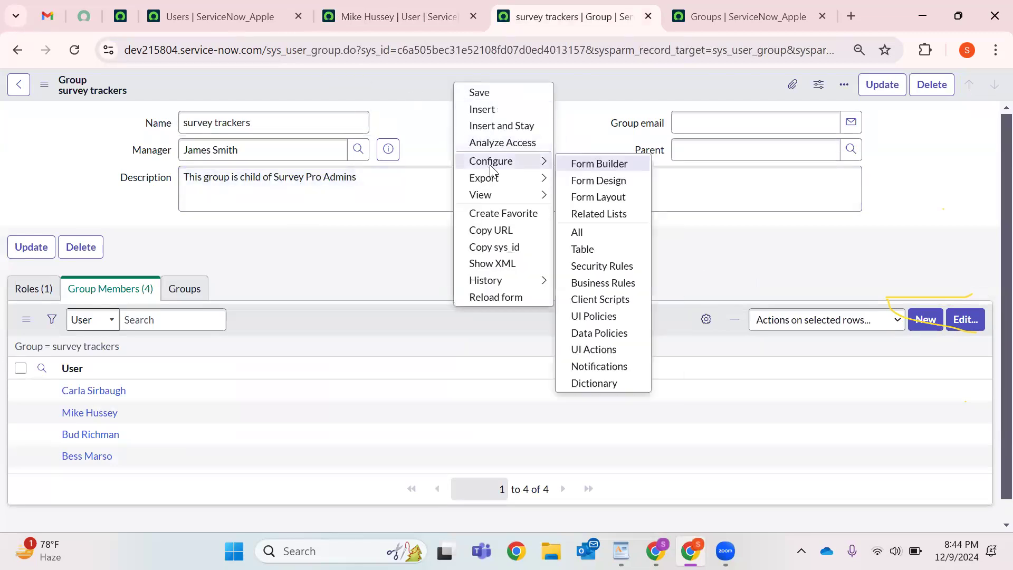
click(588, 203)
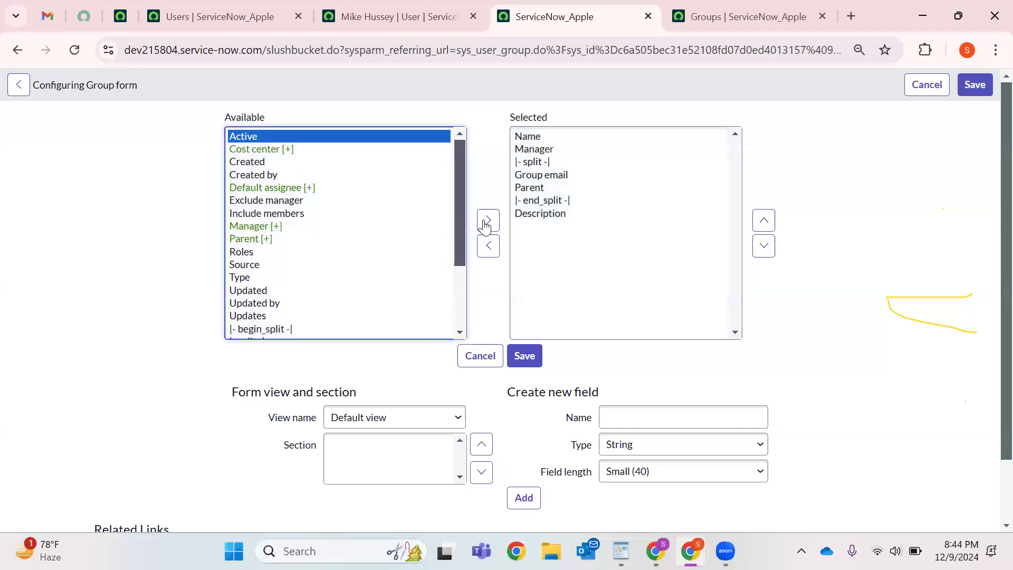
click(267, 138)
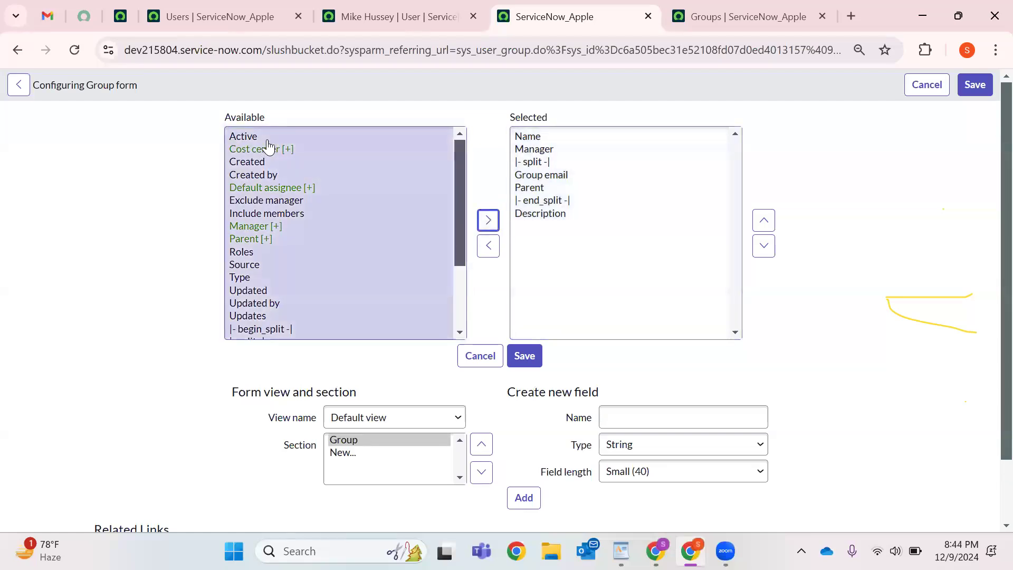
click(488, 220)
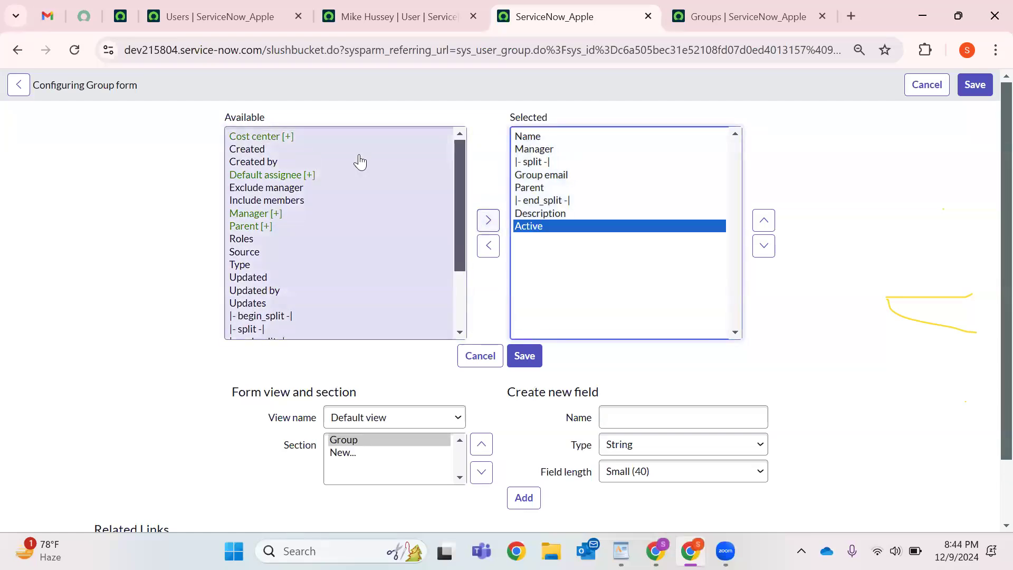
click(767, 224)
click(769, 225)
click(768, 225)
click(769, 224)
click(768, 225)
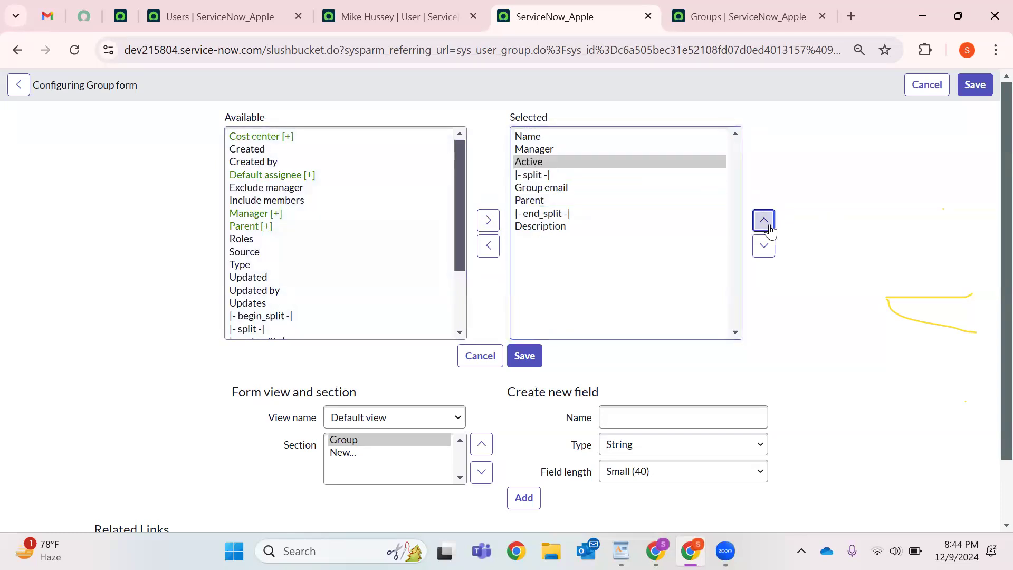
click(769, 225)
click(768, 225)
click(524, 356)
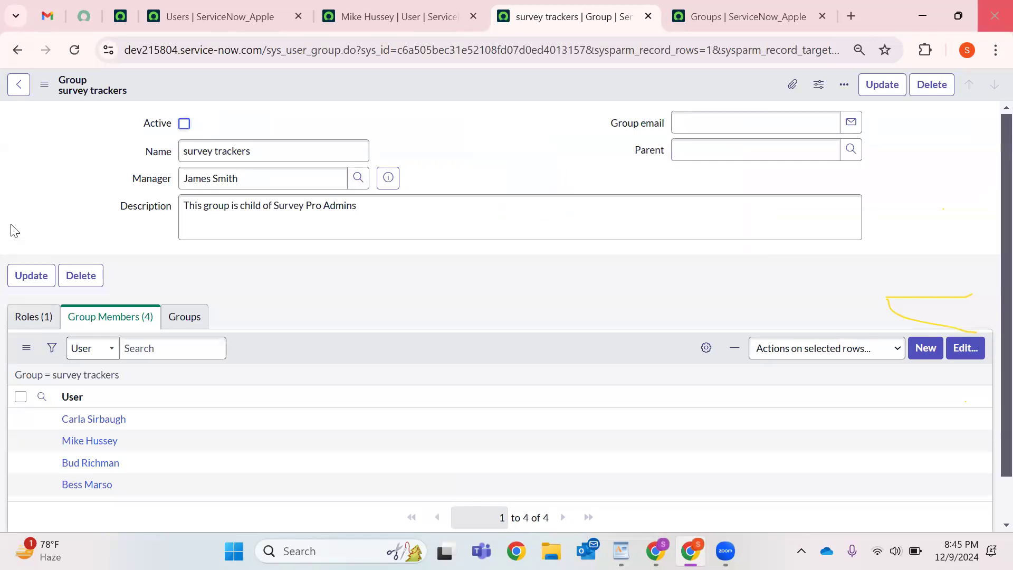
Close the group and Groups list tabs and reload the user record to see its updated groups.
click(649, 18)
click(648, 18)
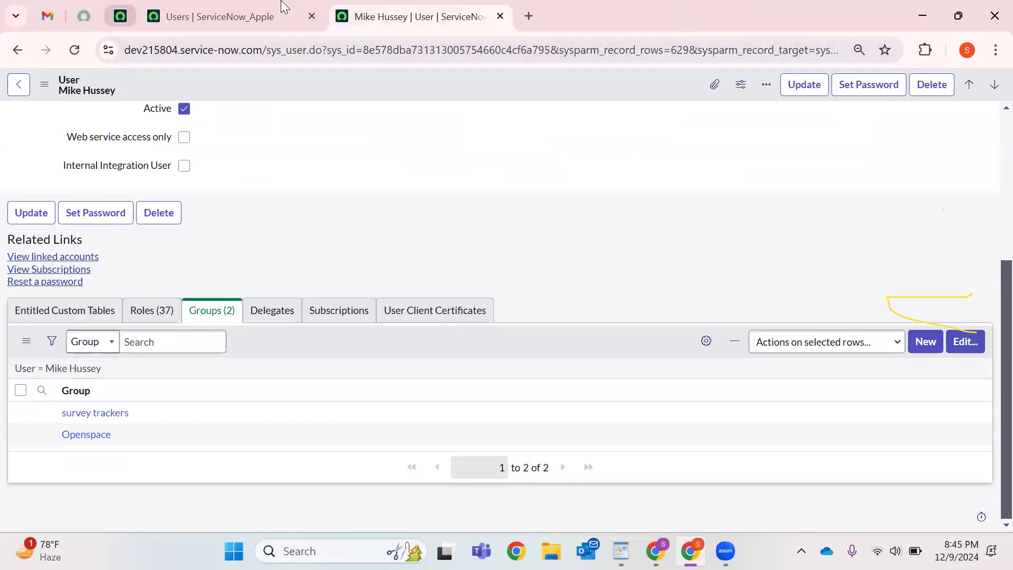
click(232, 17)
click(417, 17)
click(74, 50)
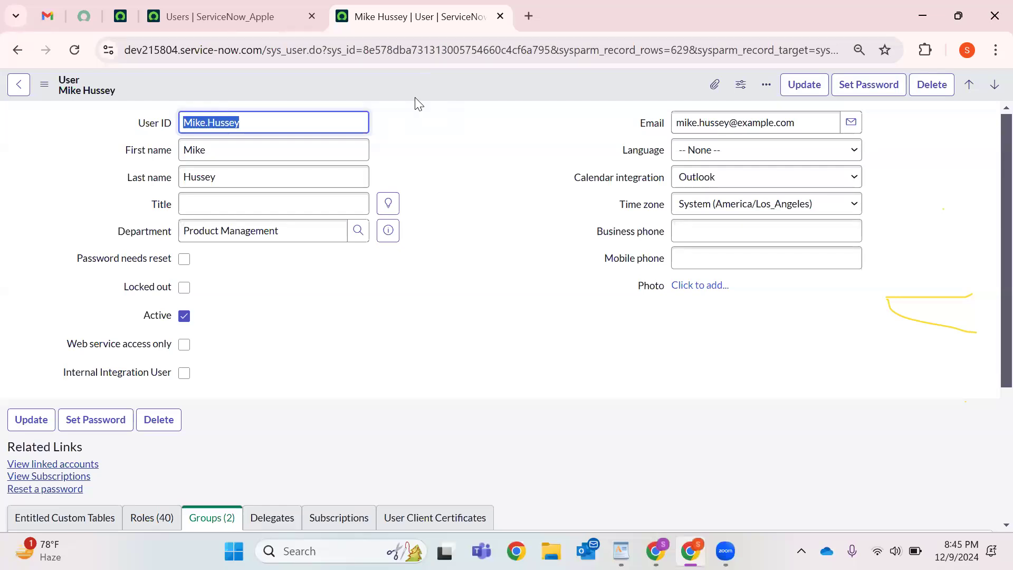
scroll(332, 256, down, 4)
drag(100, 446, 52, 426)
Review survey trackers' name, Active field and roles, then close it and reload the Users list.
click(109, 413)
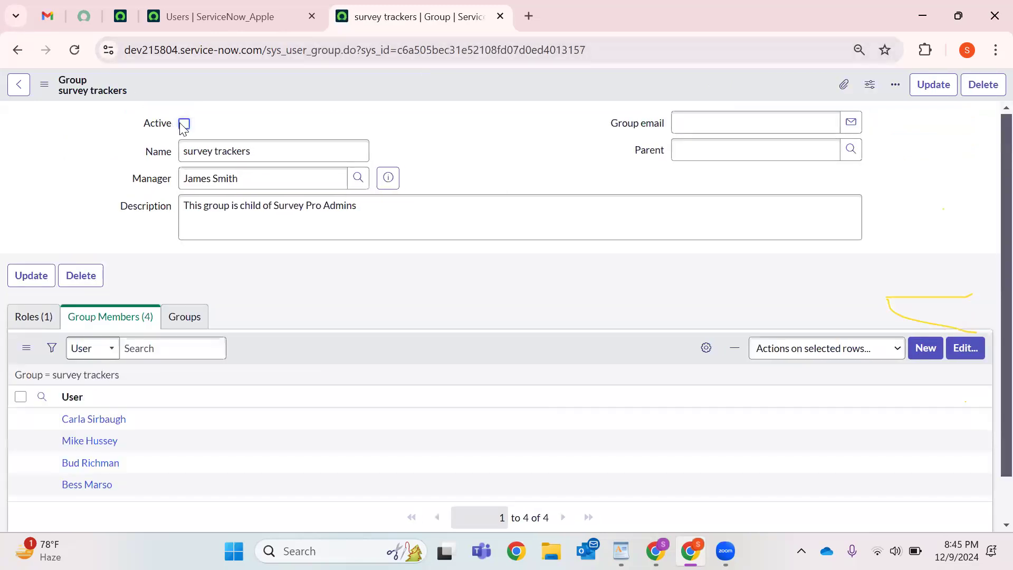
click(194, 151)
double_click(198, 151)
triple_click(218, 156)
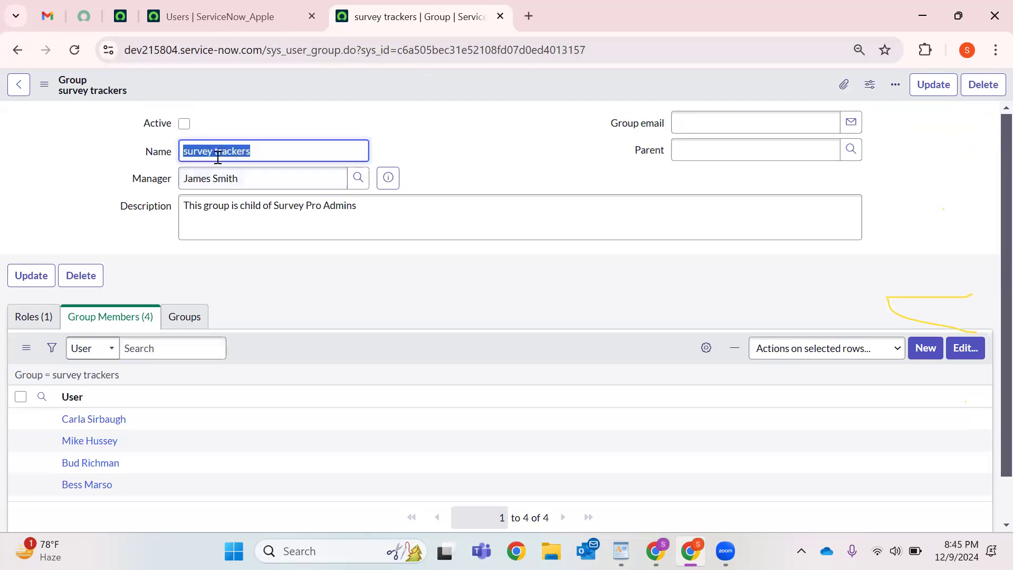
click(350, 115)
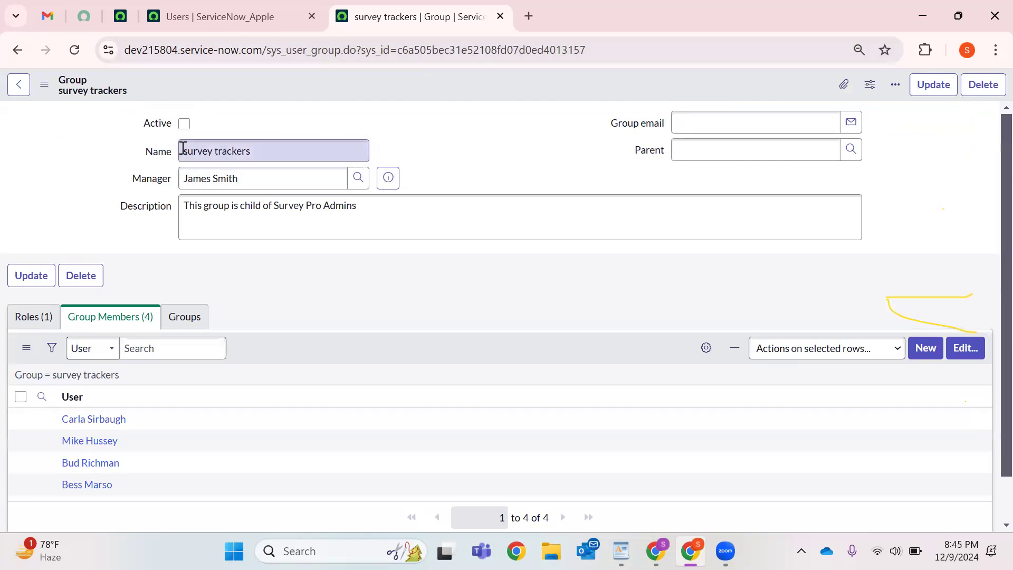
triple_click(236, 152)
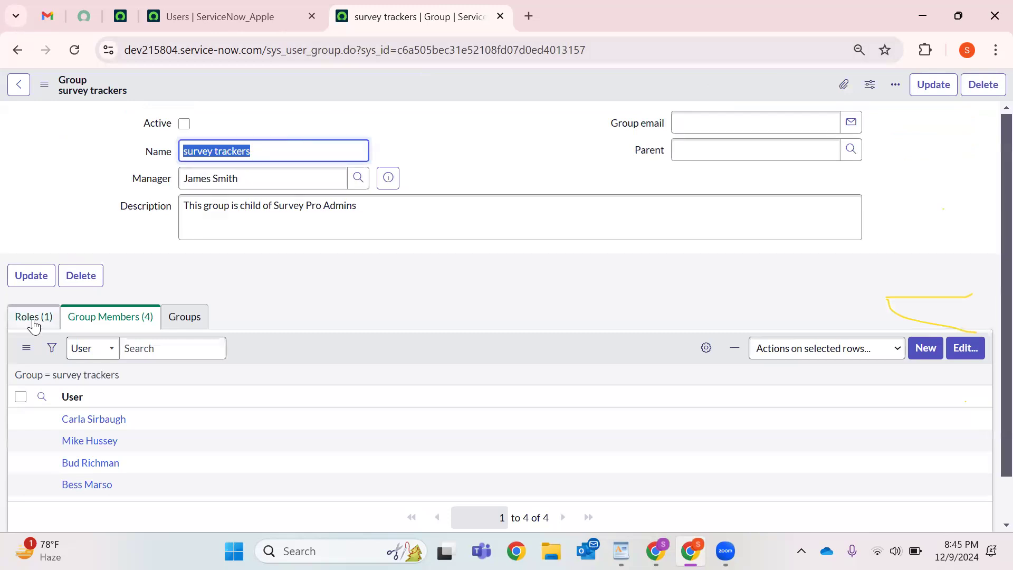
click(32, 321)
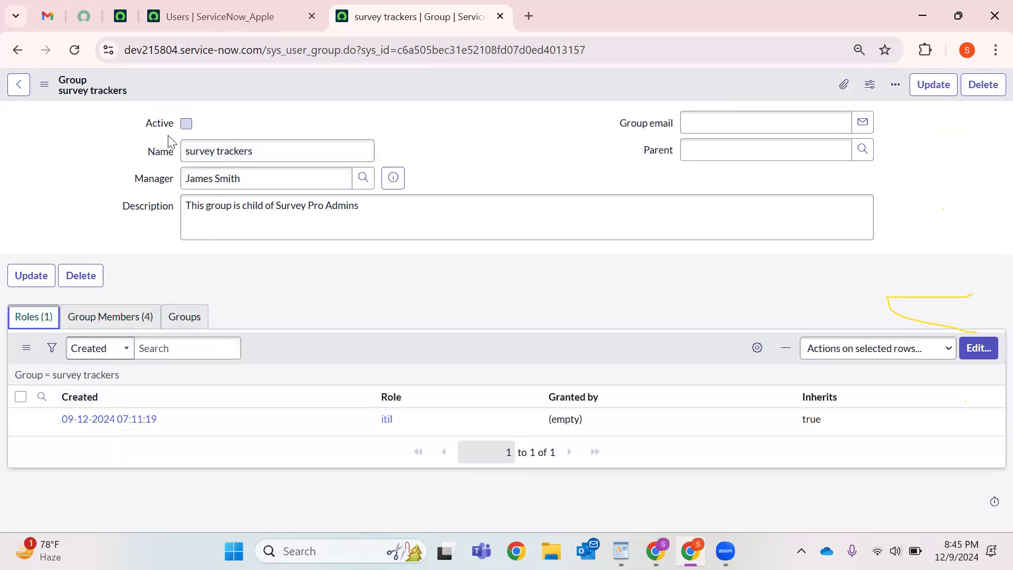
drag(150, 125, 186, 127)
click(296, 135)
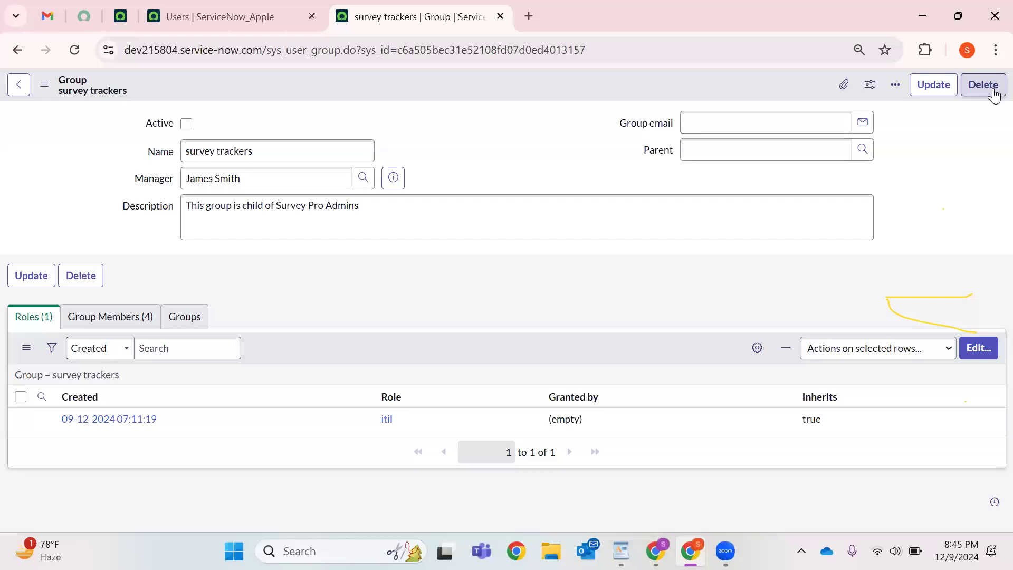
click(500, 16)
click(74, 51)
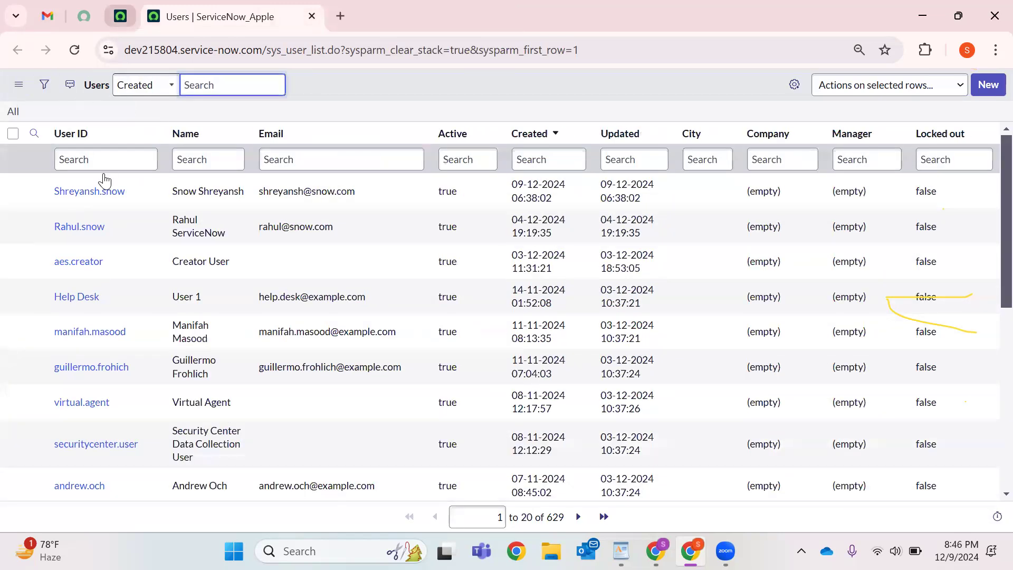
Find the Deleted Records module via 'Deleted records' and open it in a new tab.
click(120, 17)
click(77, 88)
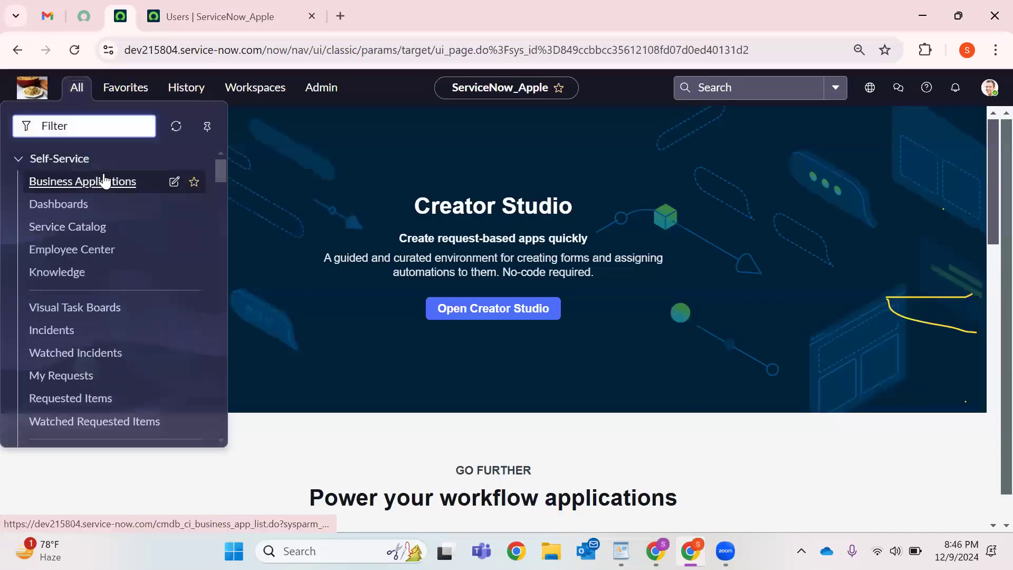
text(Deleted records)
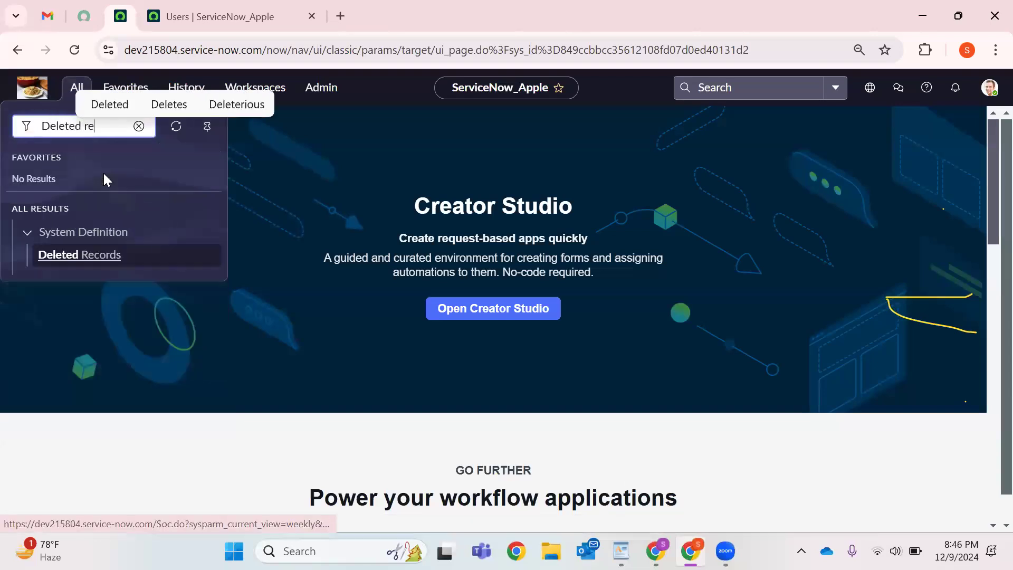
right_click(111, 264)
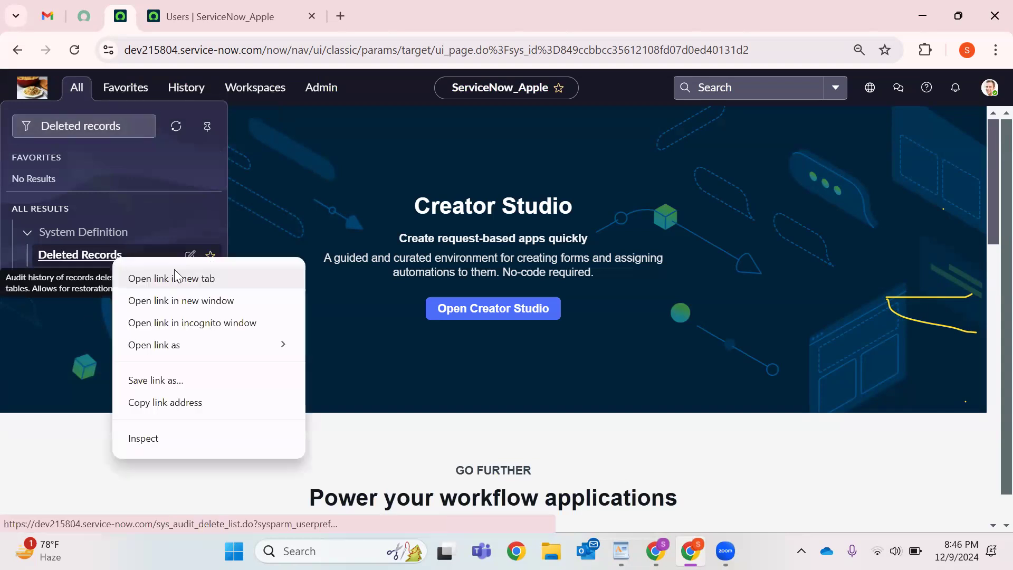
click(174, 276)
click(260, 12)
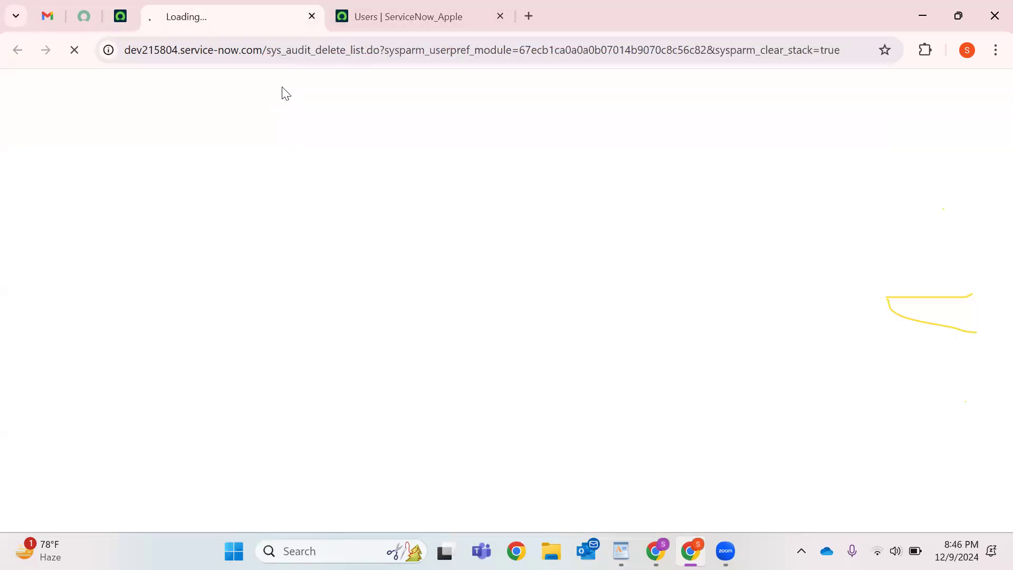
Sort the deleted records list by Record deleted, newest first.
double_click(301, 50)
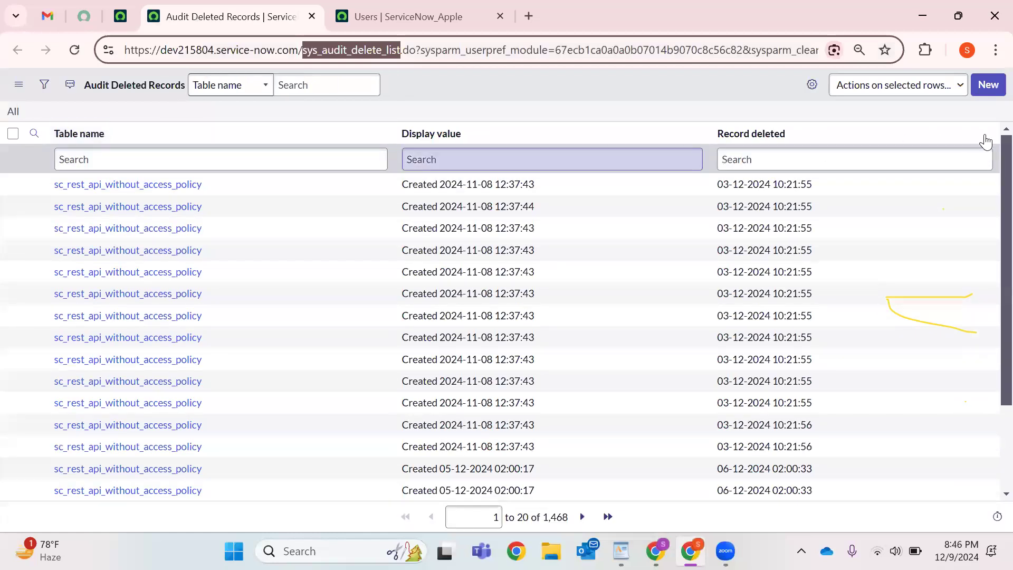
click(984, 133)
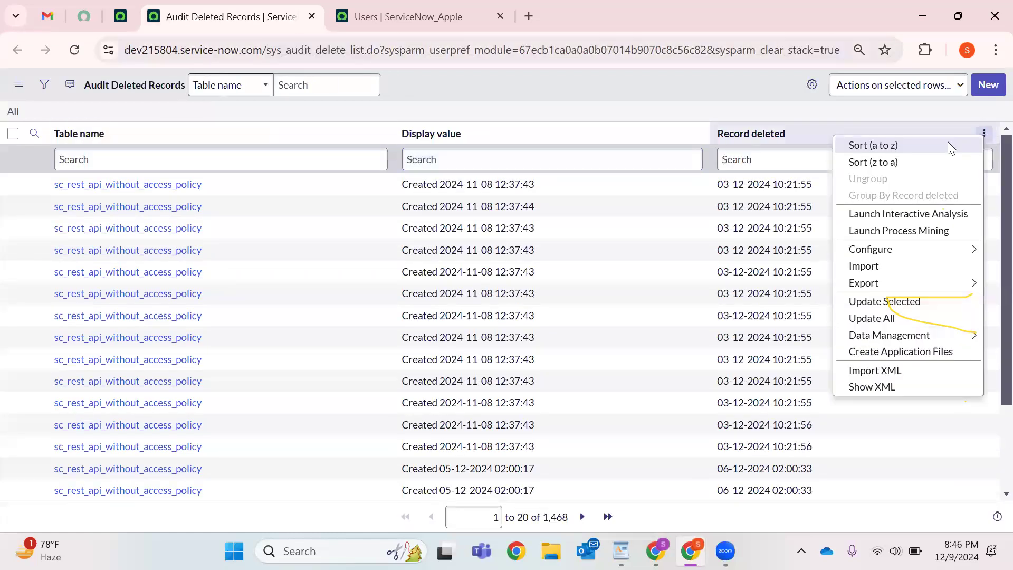
click(926, 161)
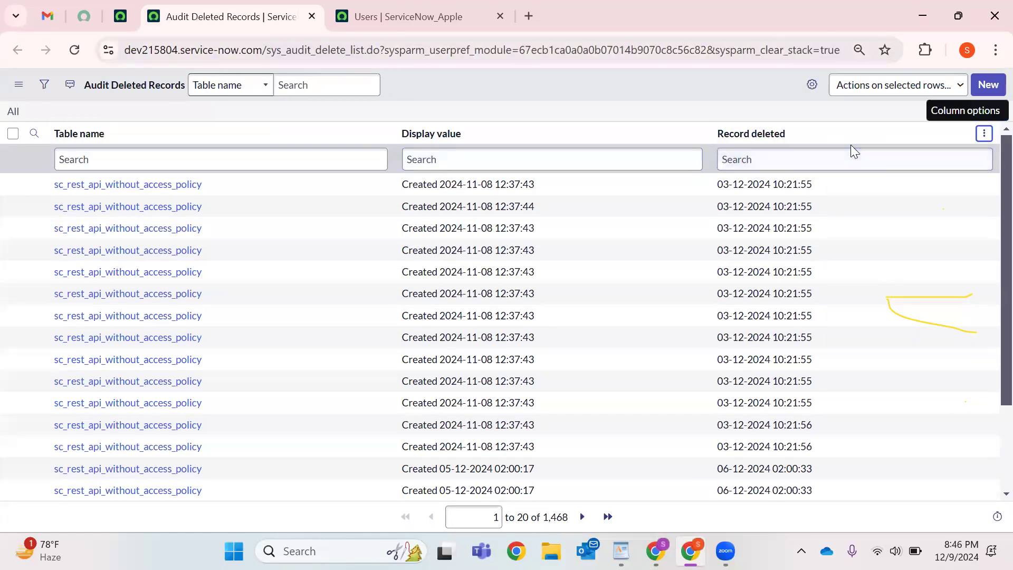
click(984, 133)
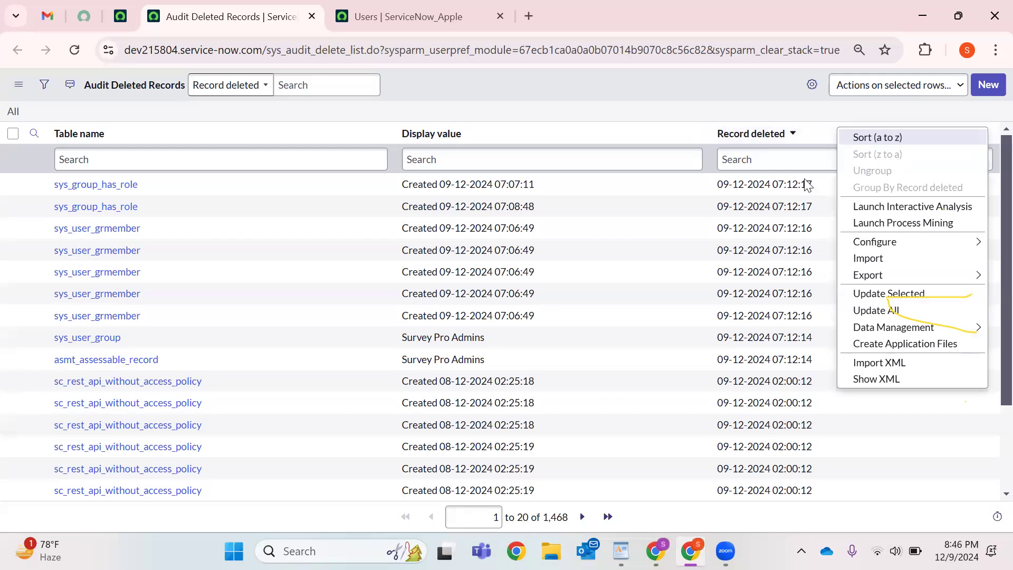
Show only Survey Pro Admins entries and open the deleted group's audit record in a new tab.
double_click(417, 337)
drag(434, 337, 402, 359)
right_click(491, 335)
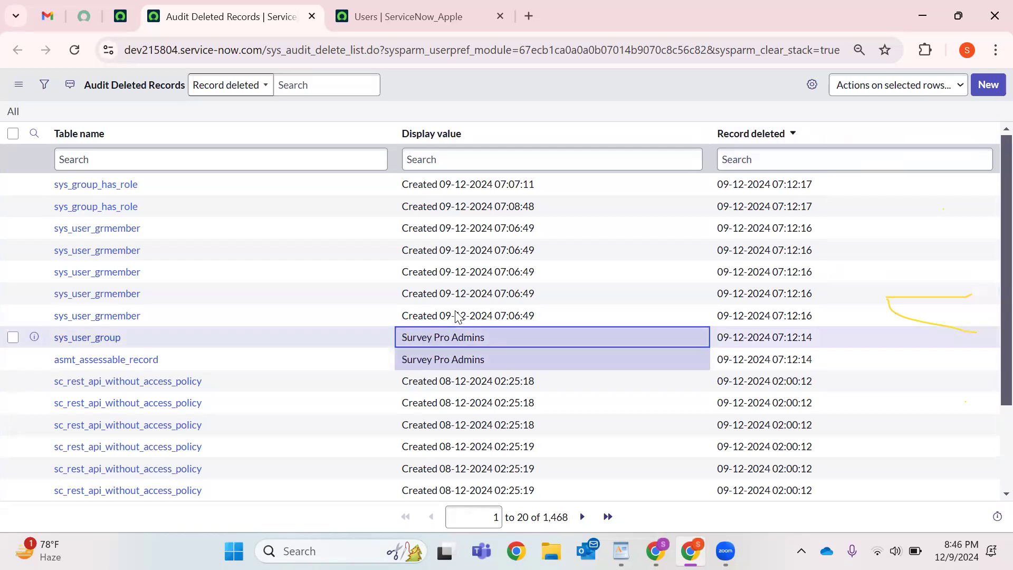
click(651, 320)
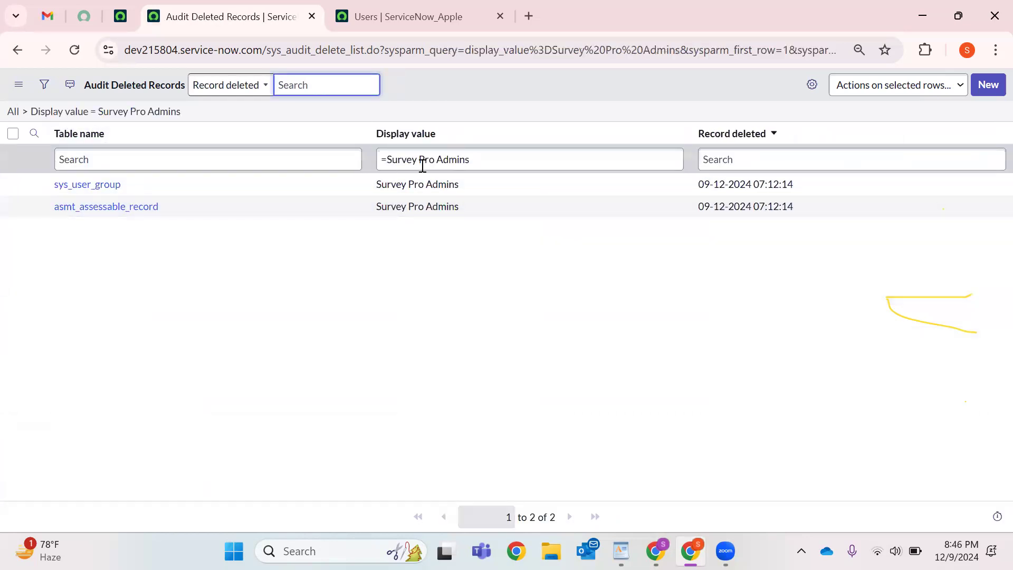
triple_click(422, 162)
click(160, 267)
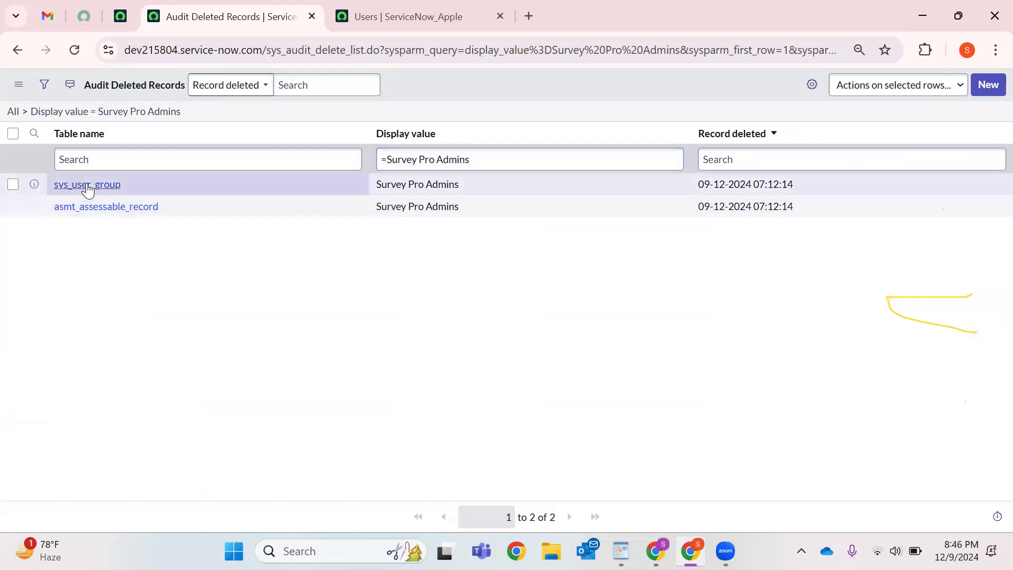
right_click(88, 185)
click(140, 207)
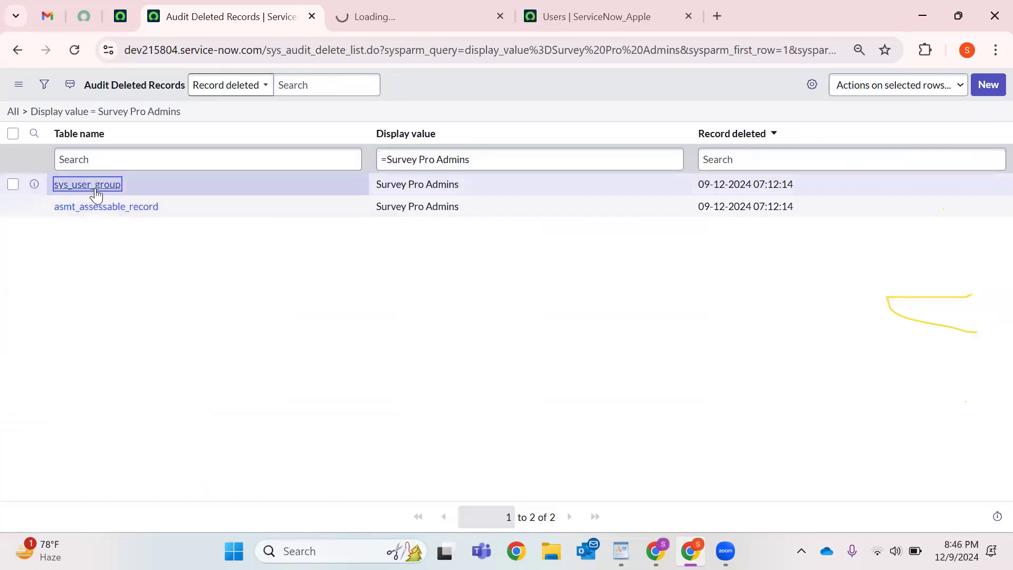
Review the deleted group's Record deleted timestamp, Document key and full XML payload.
click(377, 7)
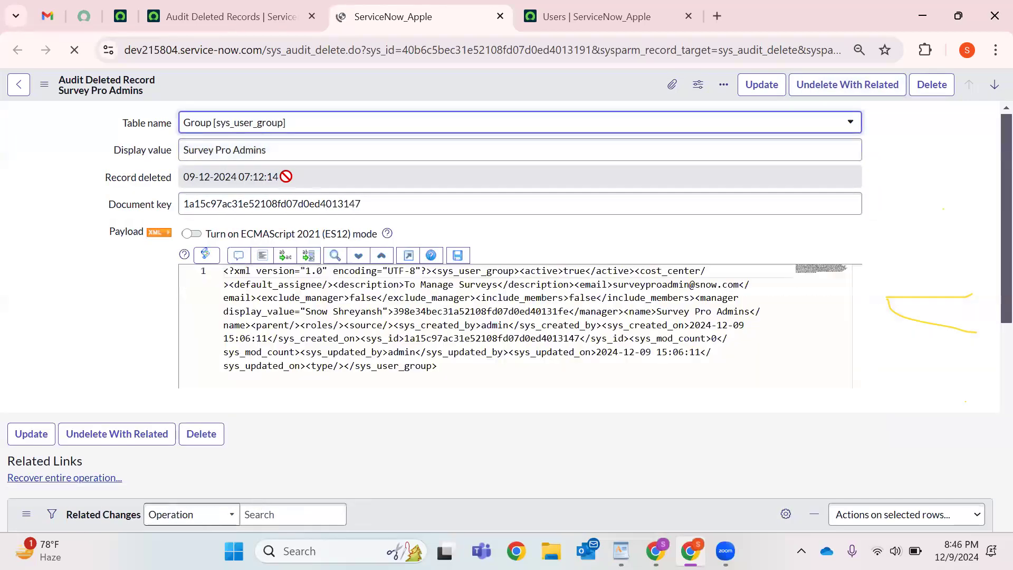
triple_click(286, 176)
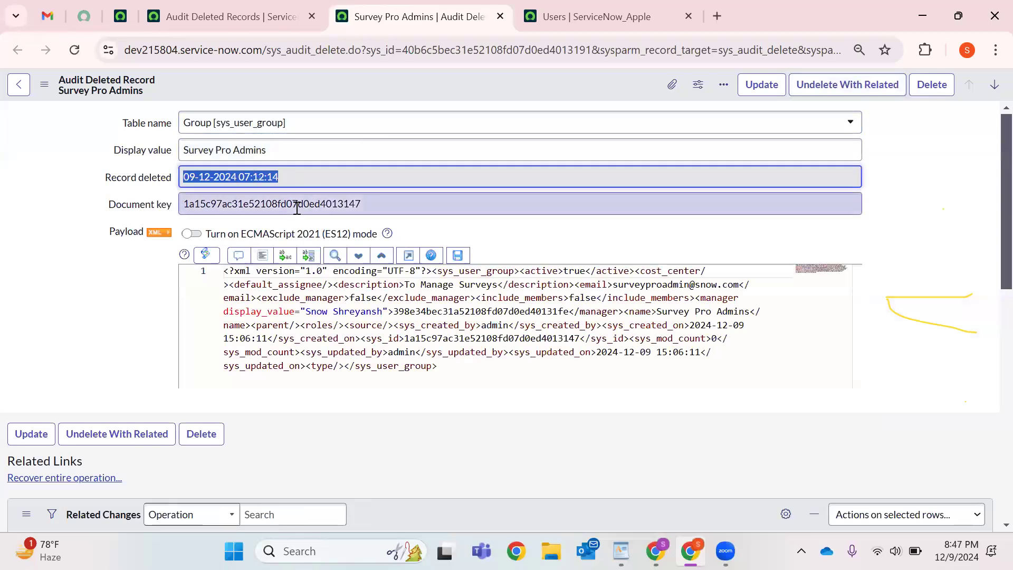
triple_click(297, 201)
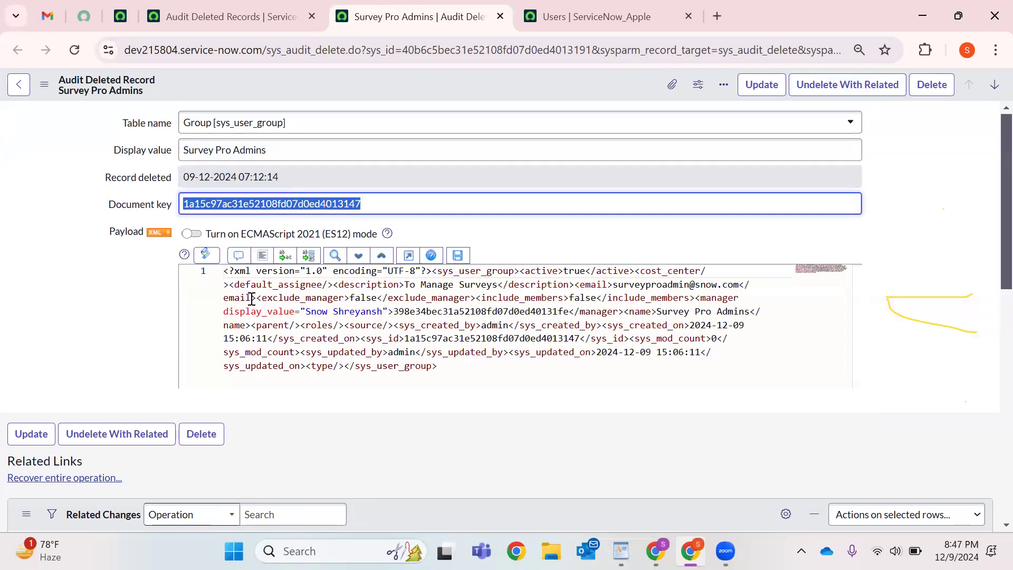
drag(438, 370, 223, 271)
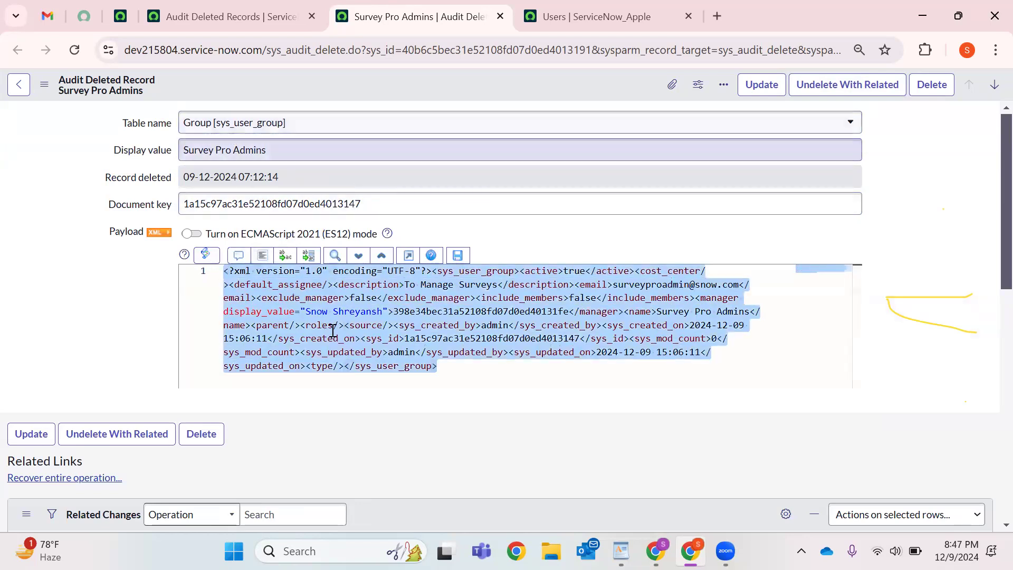
click(315, 314)
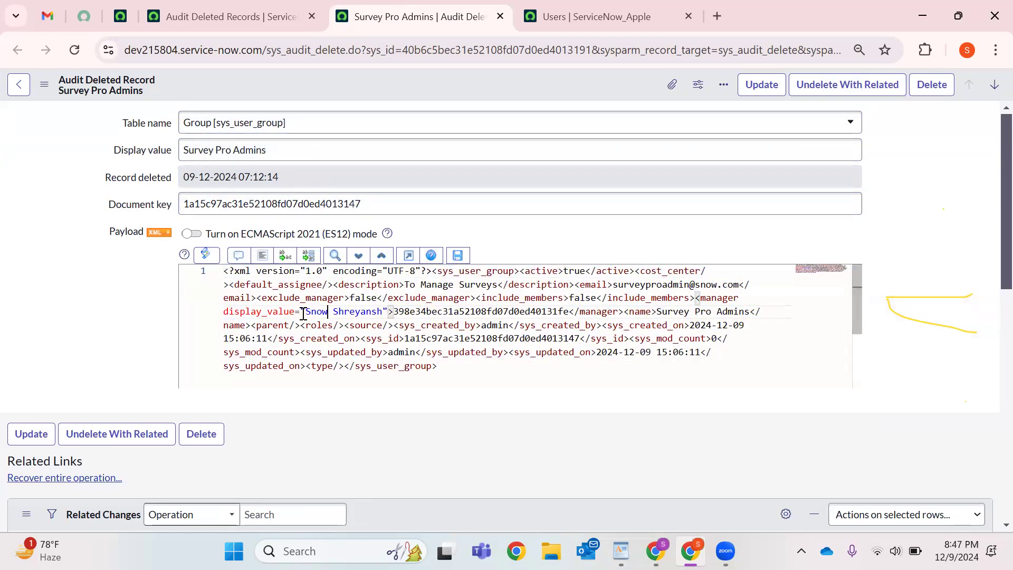
Examine the manager, Survey Pro Admins group name and sys_id values in the XML payload.
drag(306, 313, 562, 313)
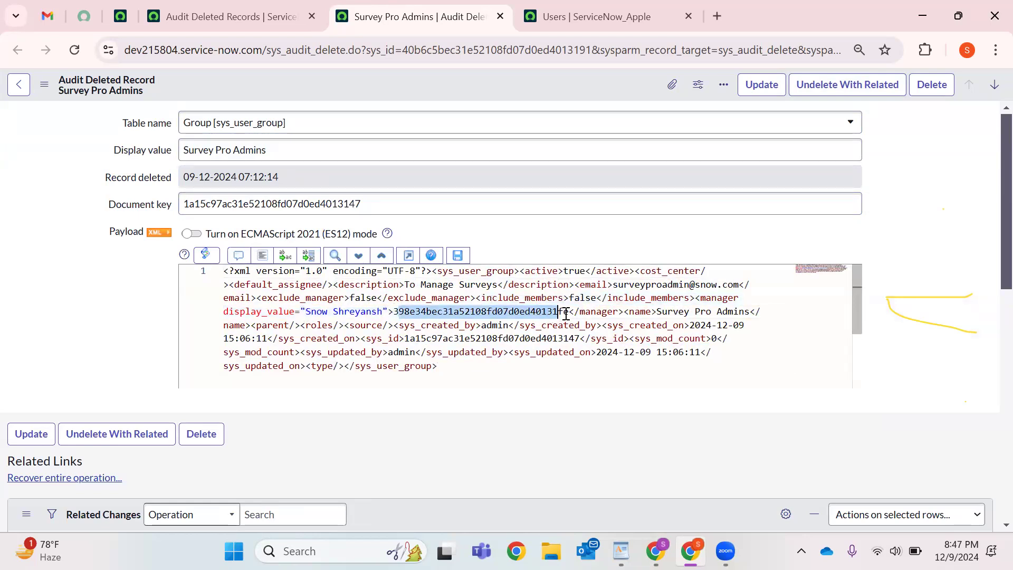
click(601, 313)
double_click(601, 312)
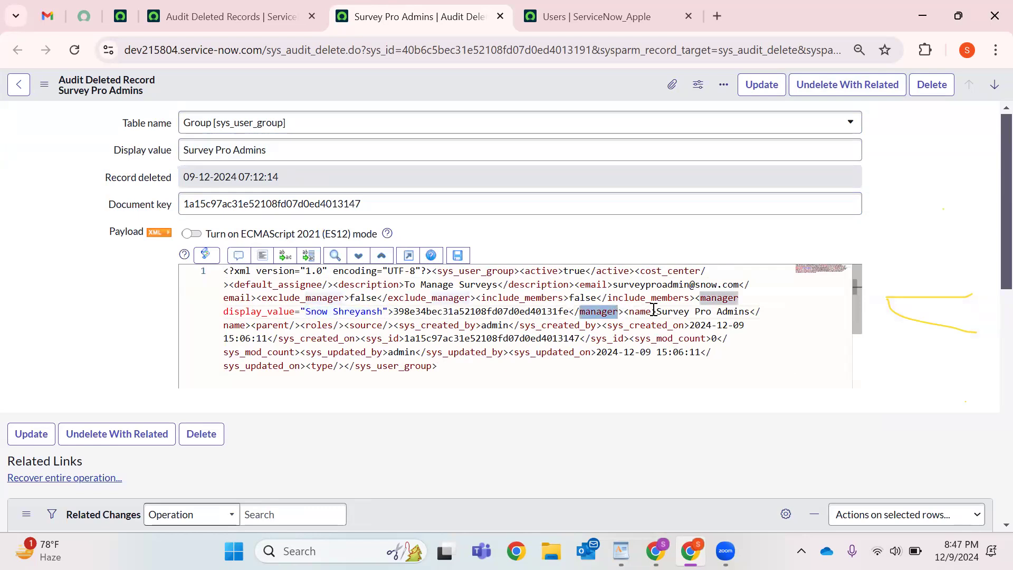
drag(658, 313, 739, 312)
drag(404, 338, 579, 338)
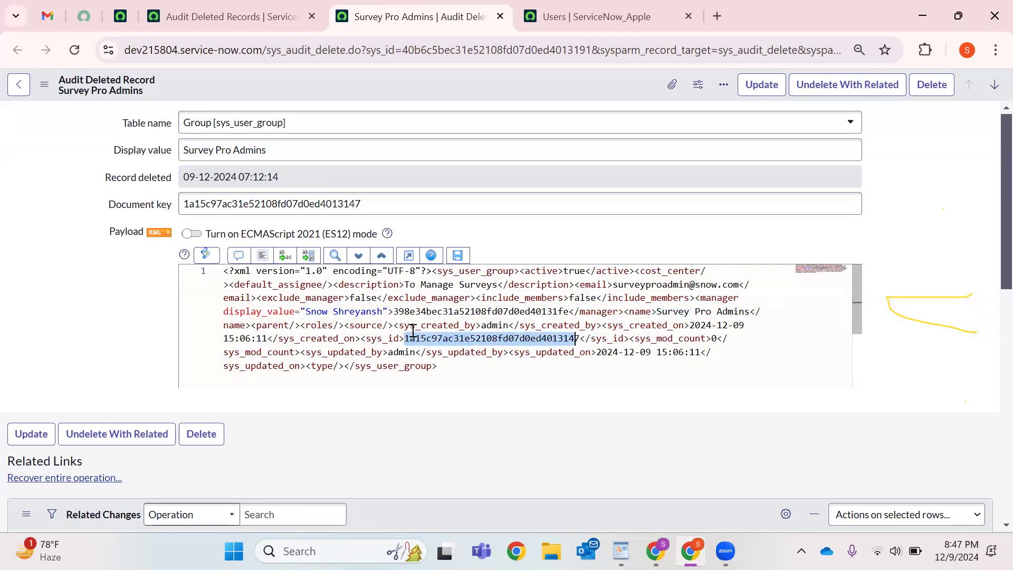
scroll(439, 324, down, 2)
scroll(439, 323, up, 2)
double_click(245, 272)
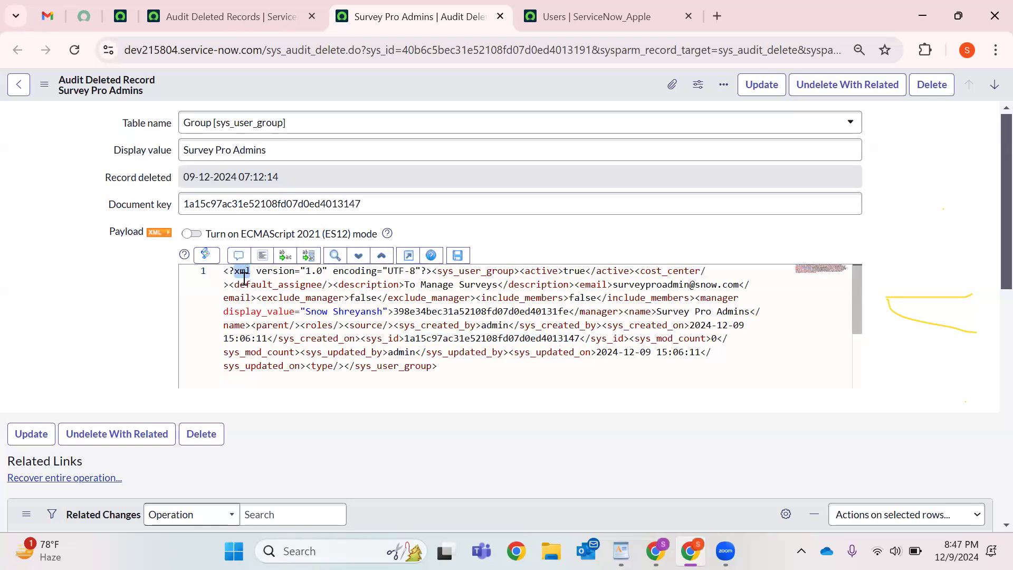
drag(441, 370, 200, 268)
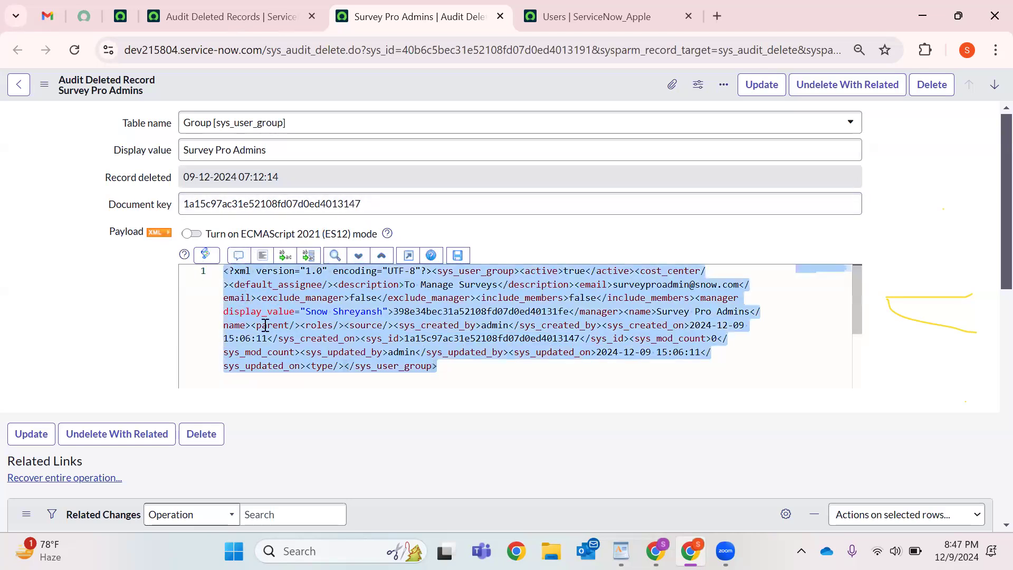
click(290, 287)
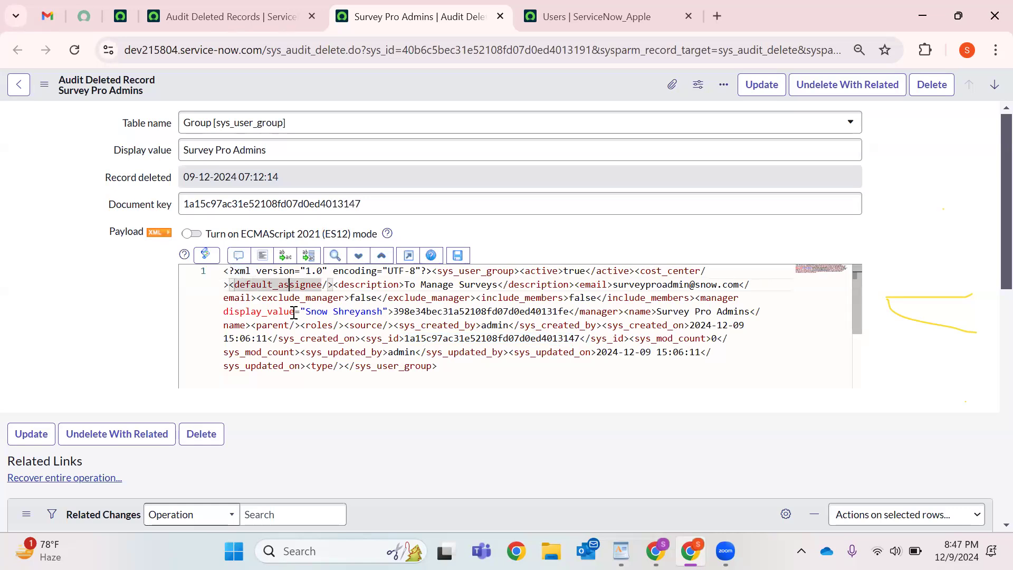
double_click(240, 274)
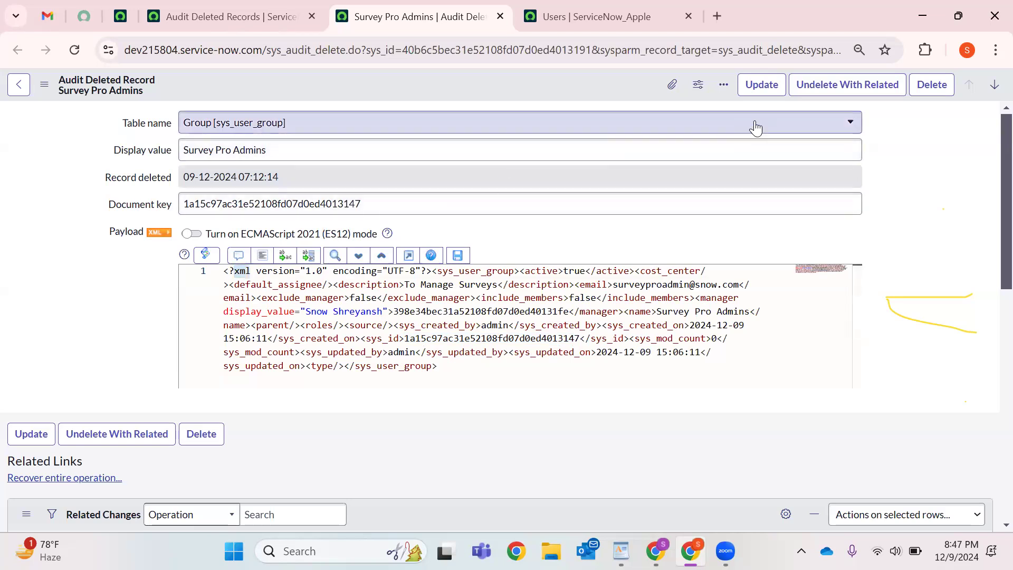
Undelete Survey Pro Admins with related records, confirming with 'yes', then close the Recovering dialog.
click(823, 93)
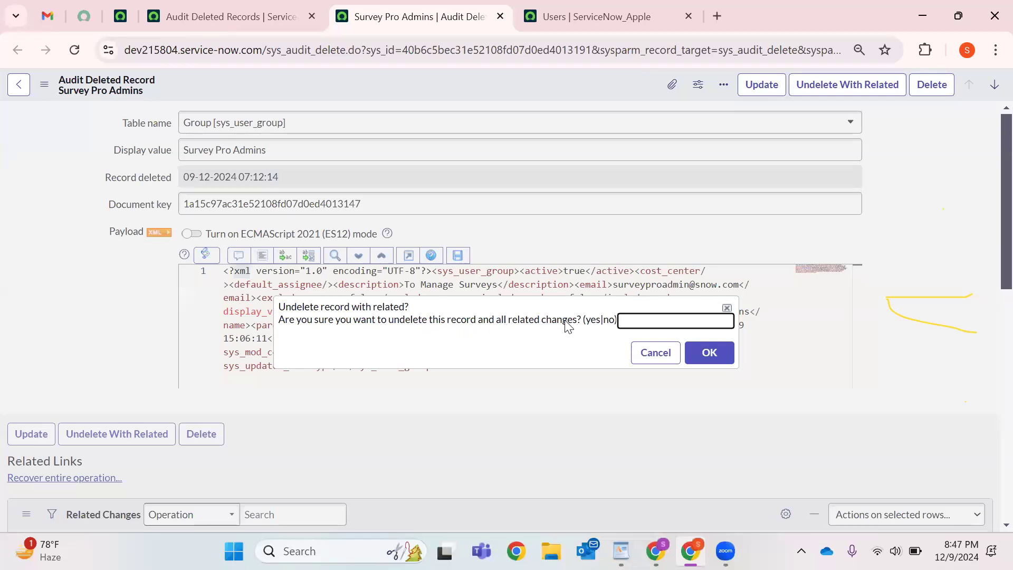
text(yes)
key(Return)
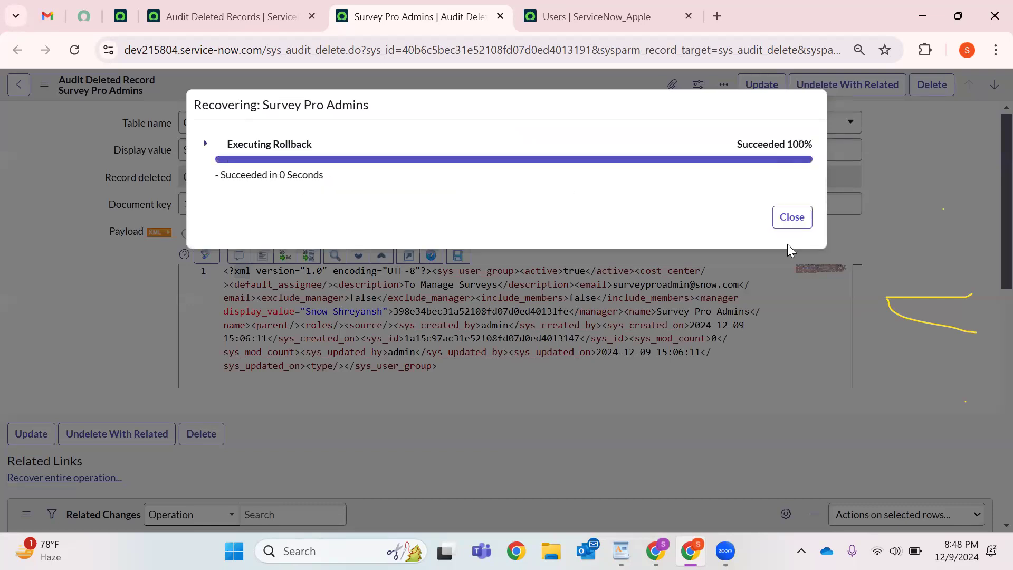
click(792, 217)
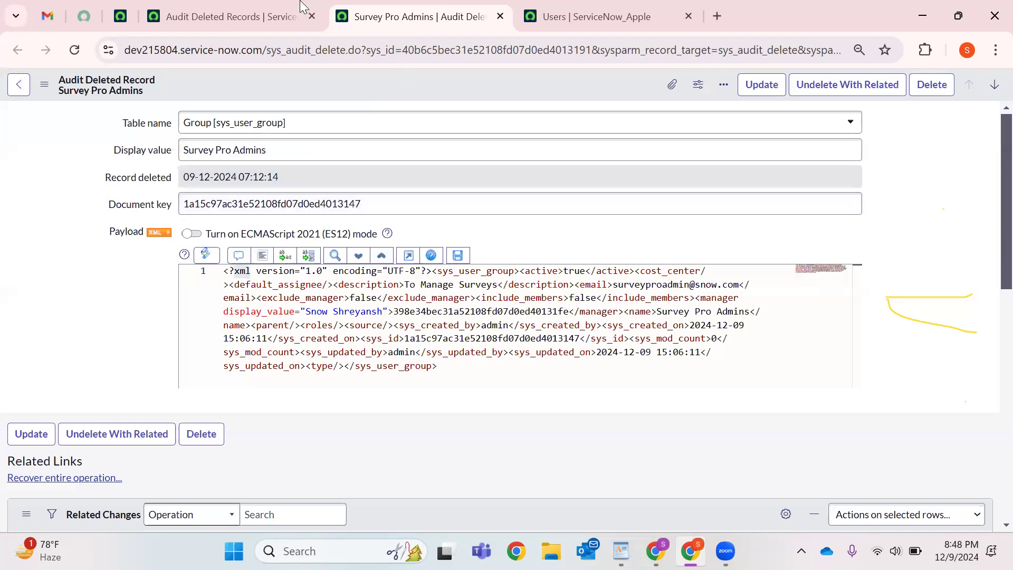
click(263, 16)
Close the deleted records list and open the Groups list from History in a new tab.
click(75, 50)
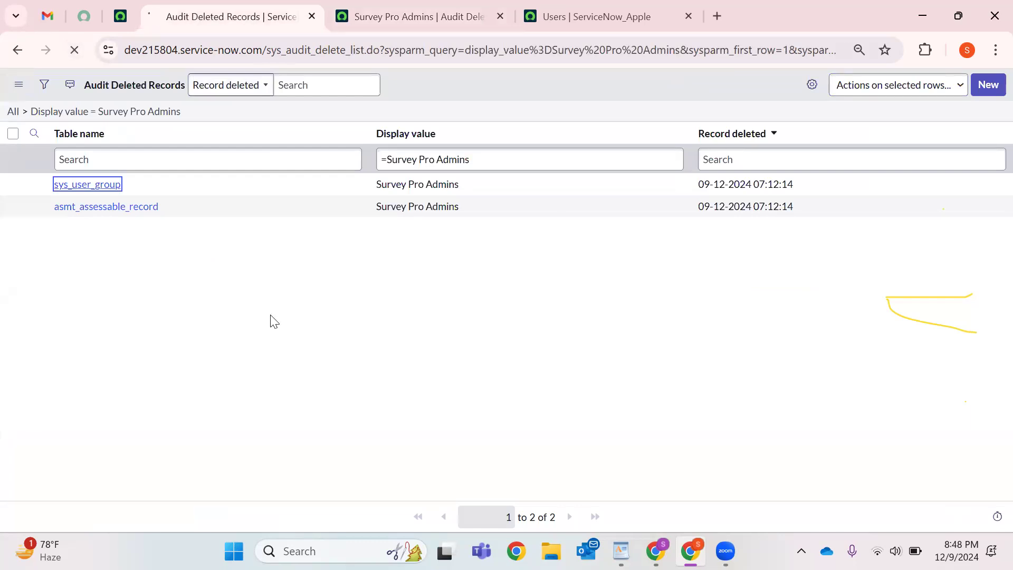
click(312, 16)
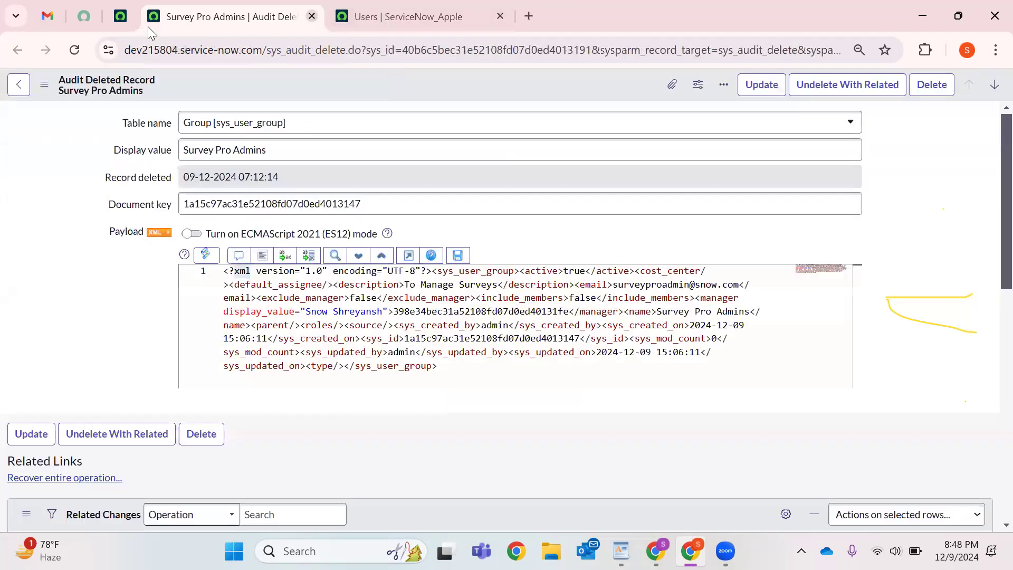
click(121, 16)
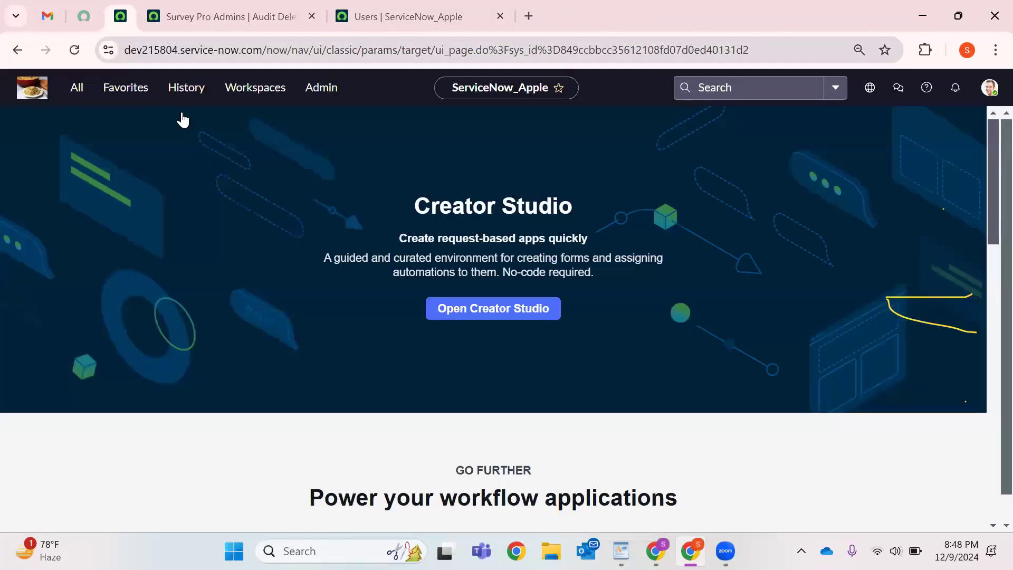
click(186, 88)
scroll(106, 261, up, 2)
right_click(116, 261)
click(158, 282)
click(399, 19)
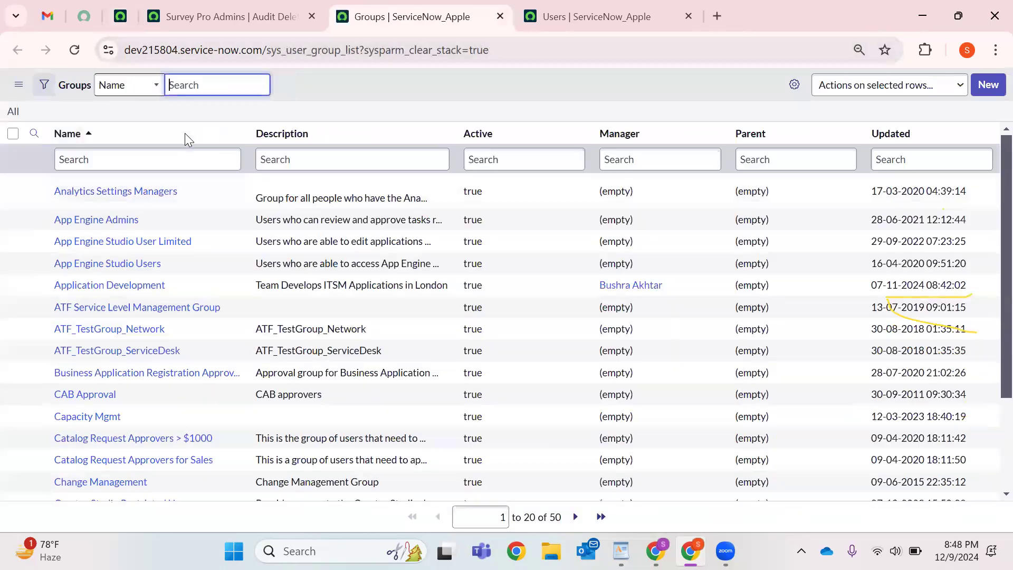
Begin a Groups list filter on the Created field.
click(44, 85)
click(133, 151)
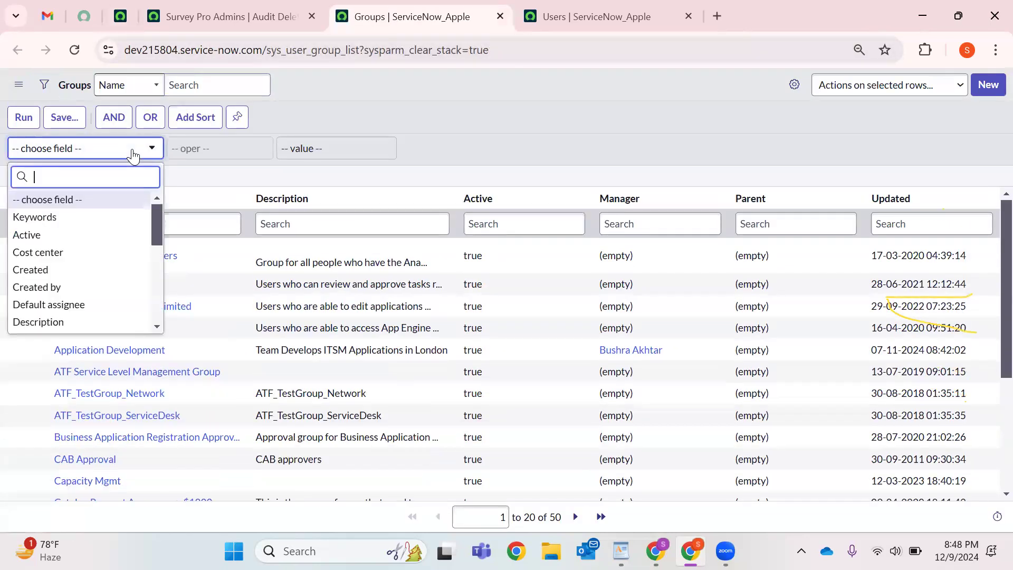
text(cre)
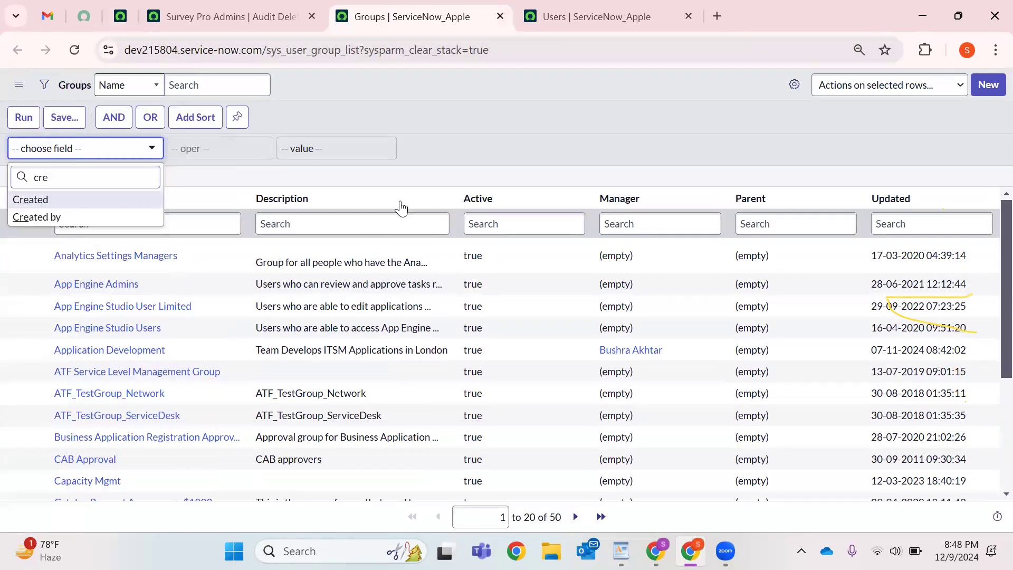
key(Return)
Run the Created-today filter and check the restored group's survey_admin role and members.
click(23, 117)
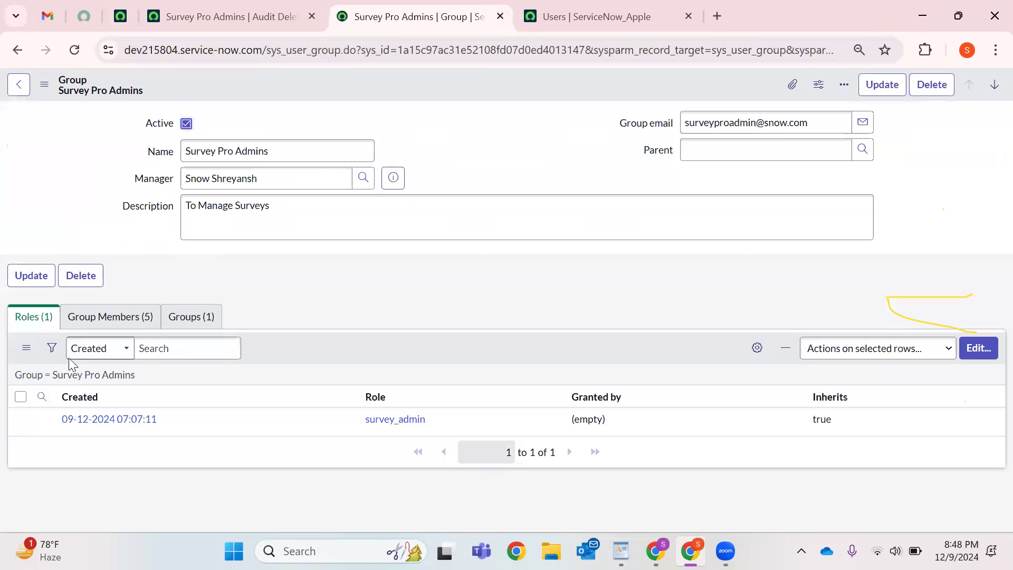
double_click(434, 419)
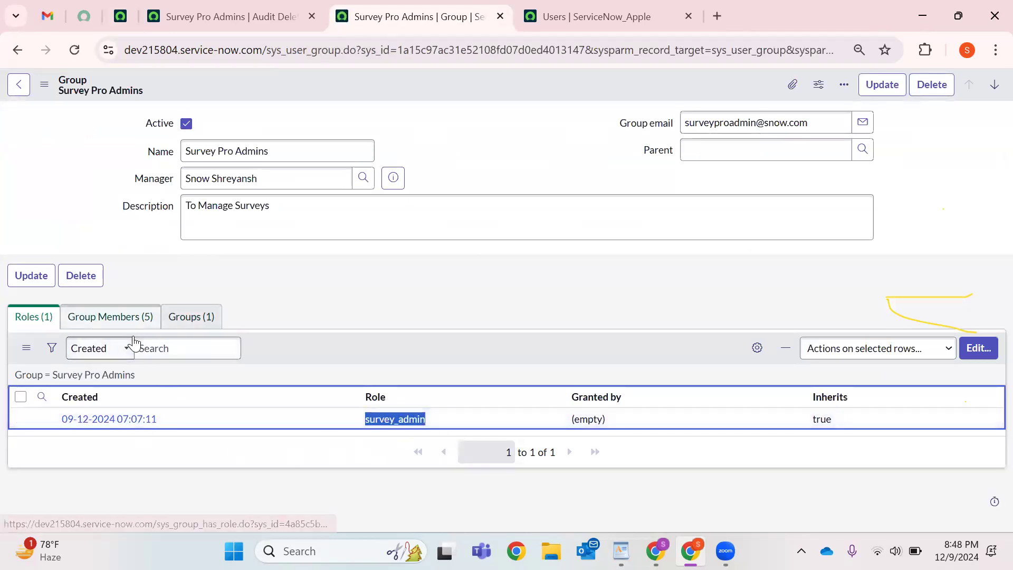
click(111, 316)
scroll(231, 456, down, 2)
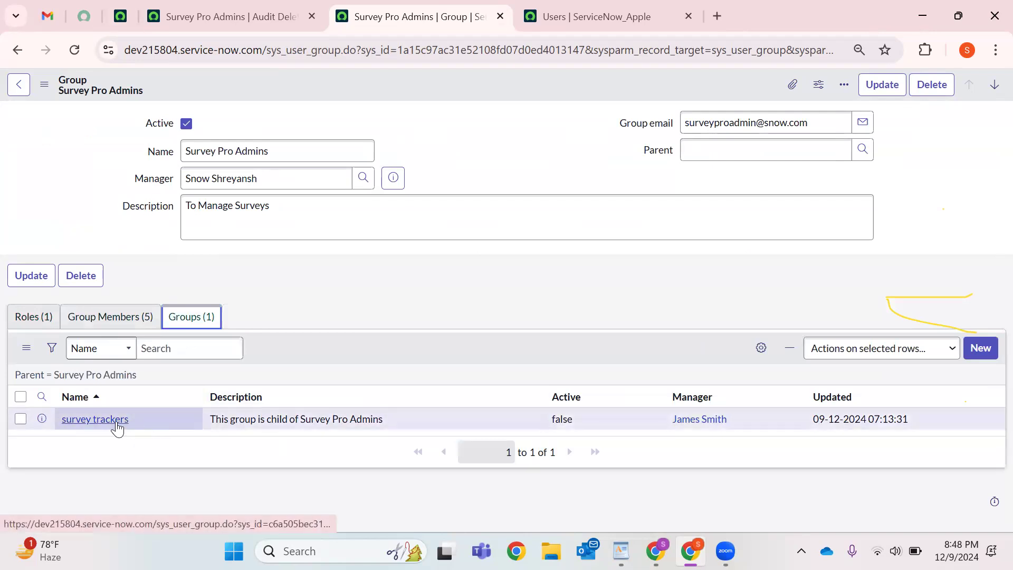
Open survey trackers in a new tab and verify its Survey Pro Admins parent and inherited survey_admin role.
right_click(118, 425)
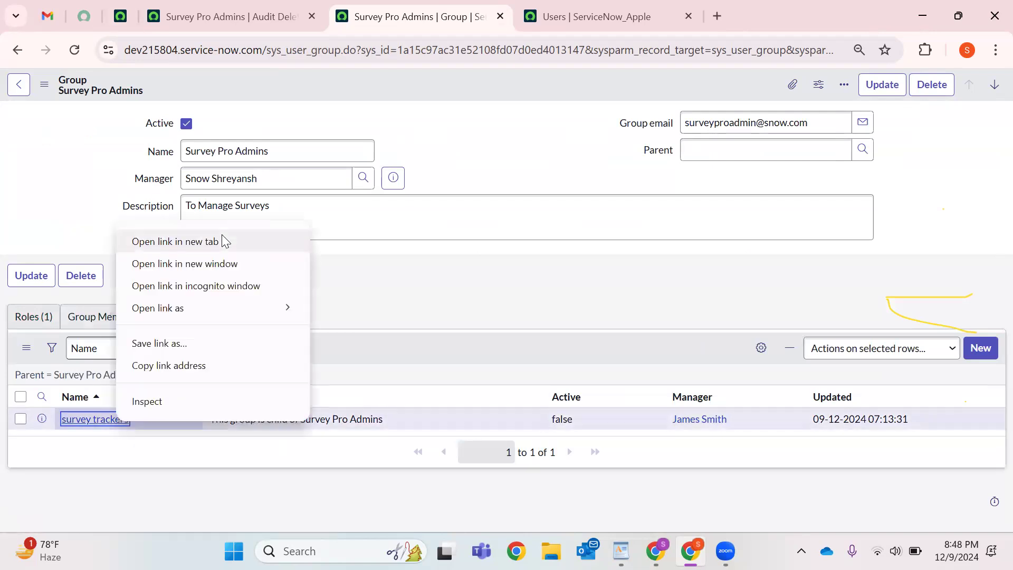
click(226, 241)
click(581, 16)
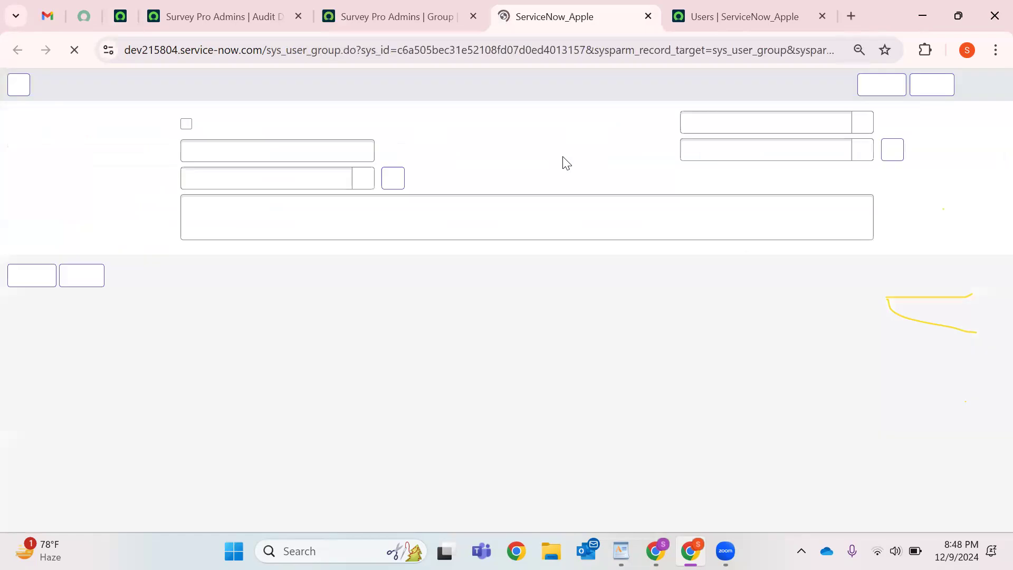
triple_click(738, 150)
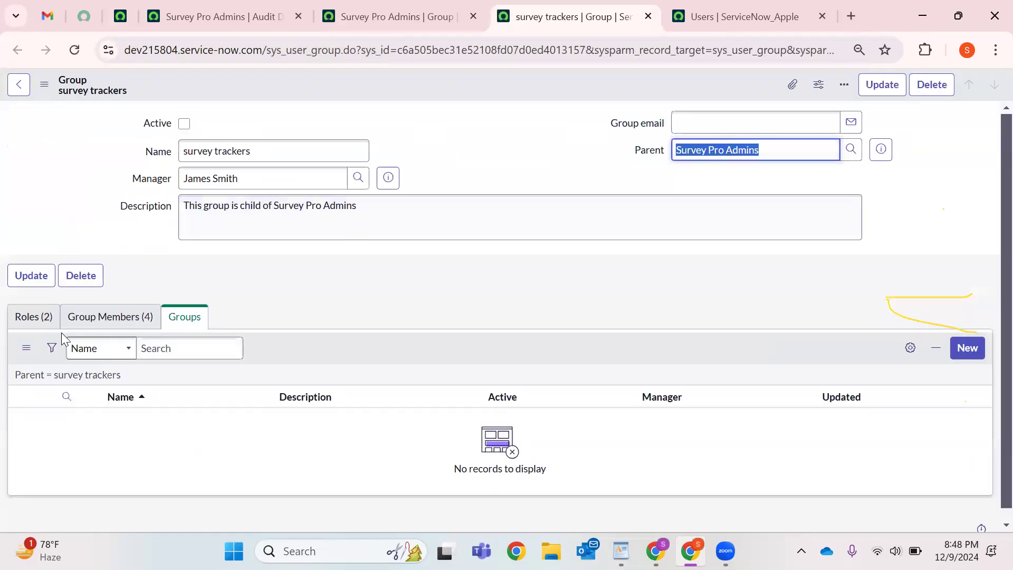
click(42, 323)
drag(416, 443, 346, 443)
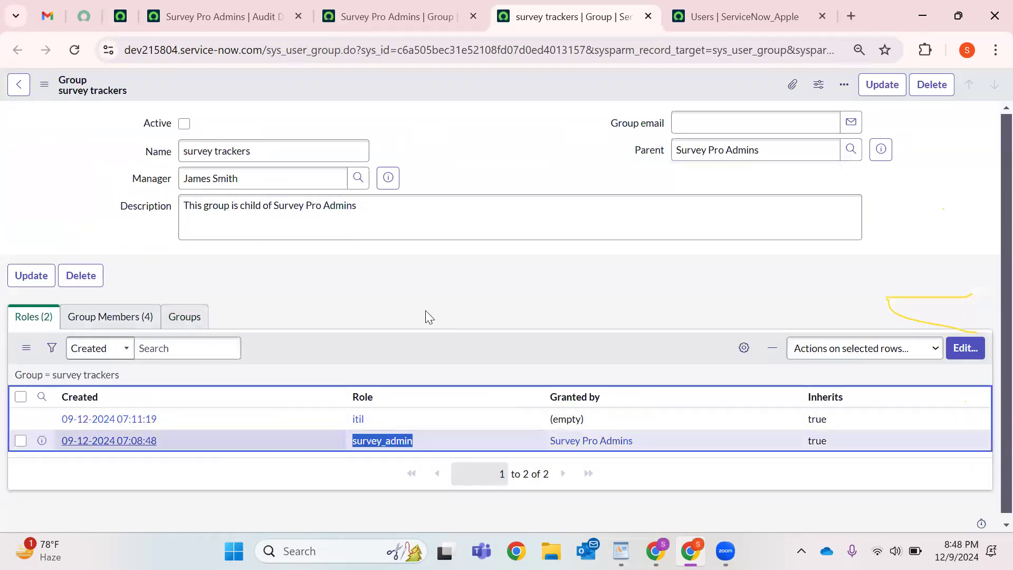
click(553, 133)
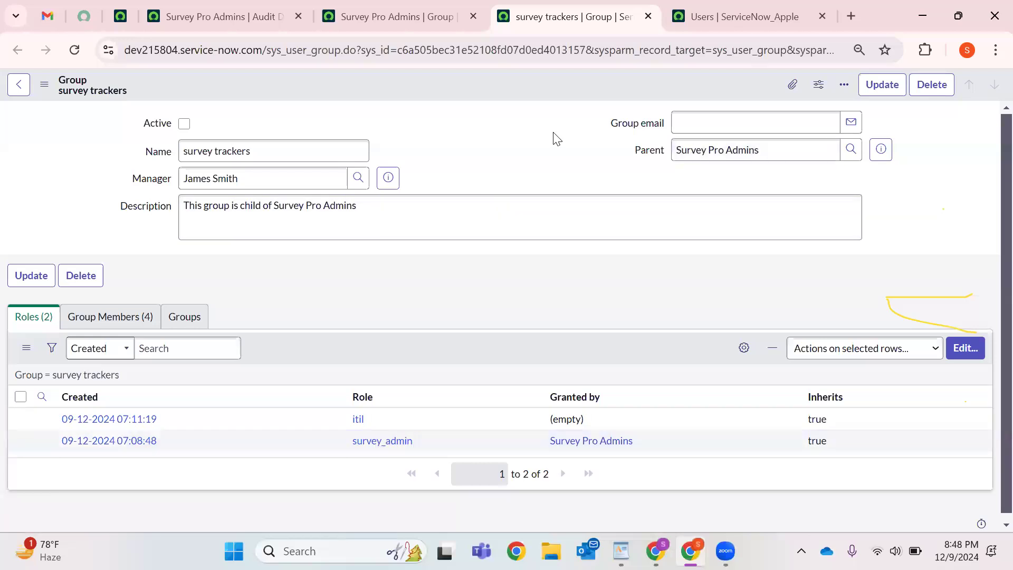
Mark the survey trackers group Active and save it.
click(184, 123)
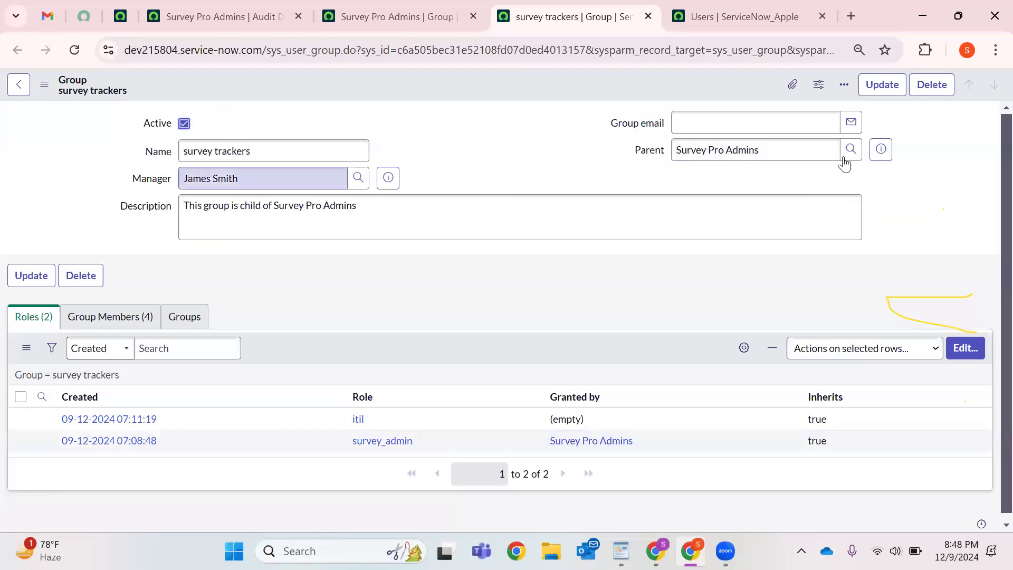
click(903, 85)
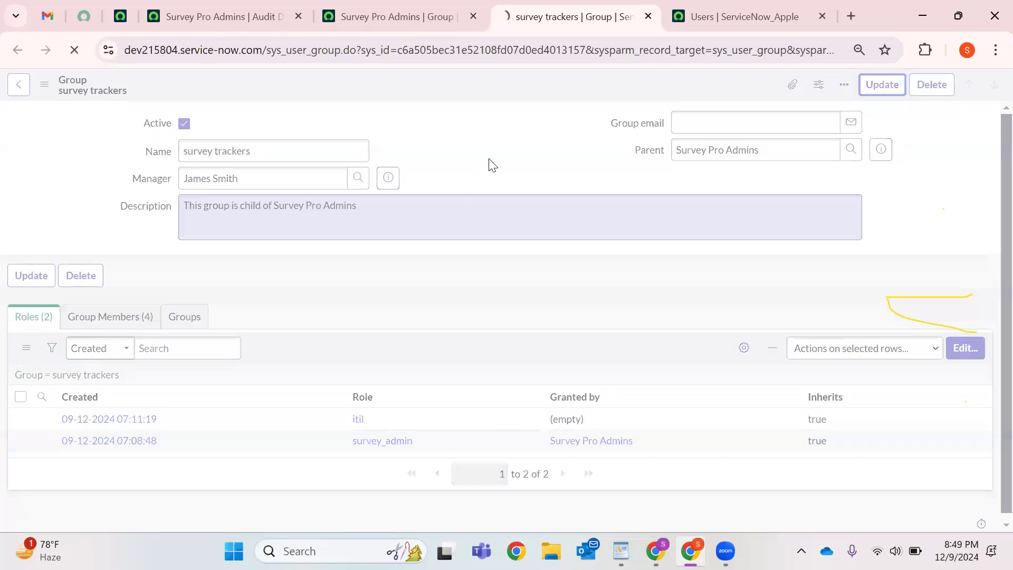
click(434, 22)
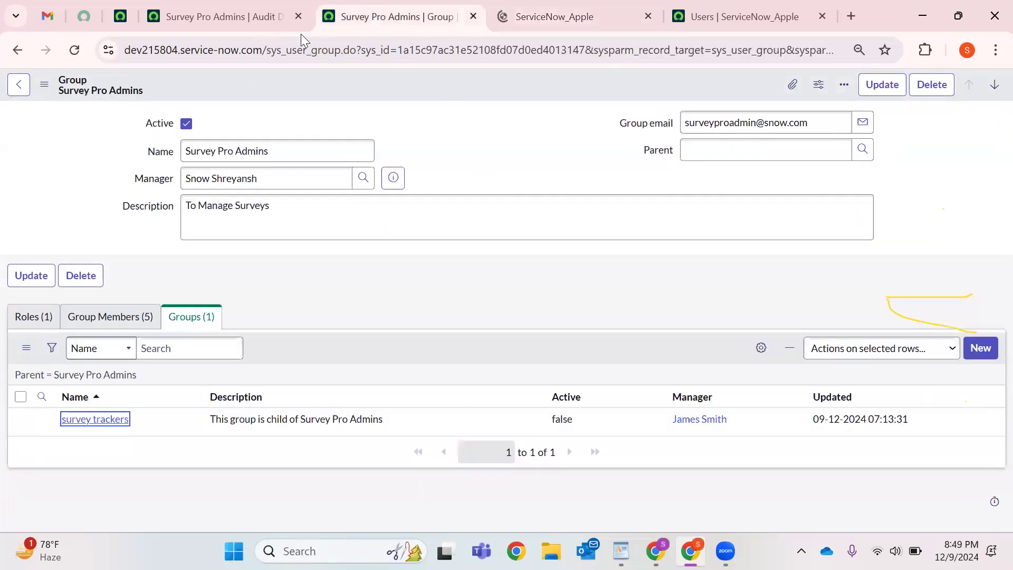
Close the users list tab and review the five members and survey trackers child group.
click(826, 17)
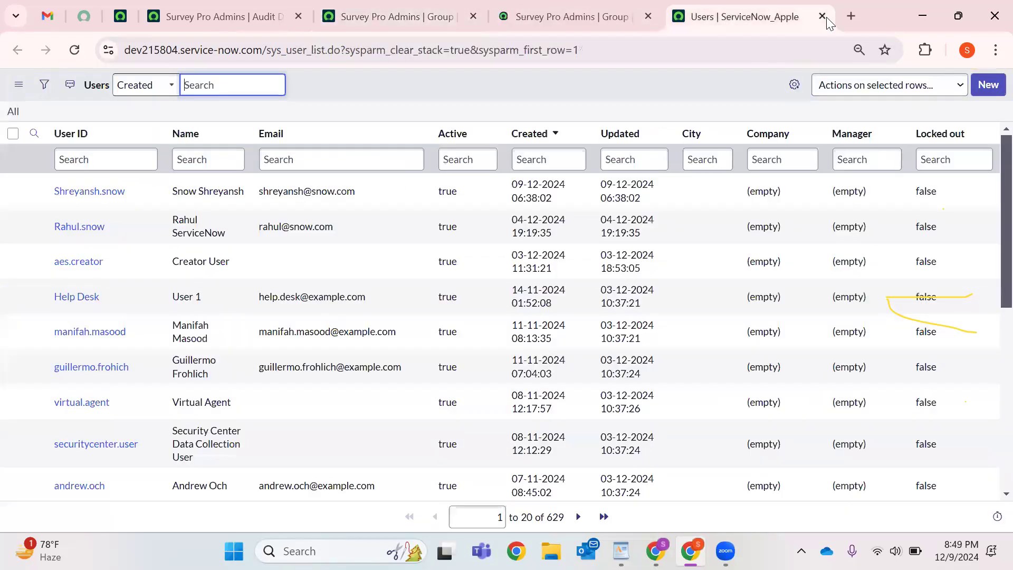
key(ctrl+w)
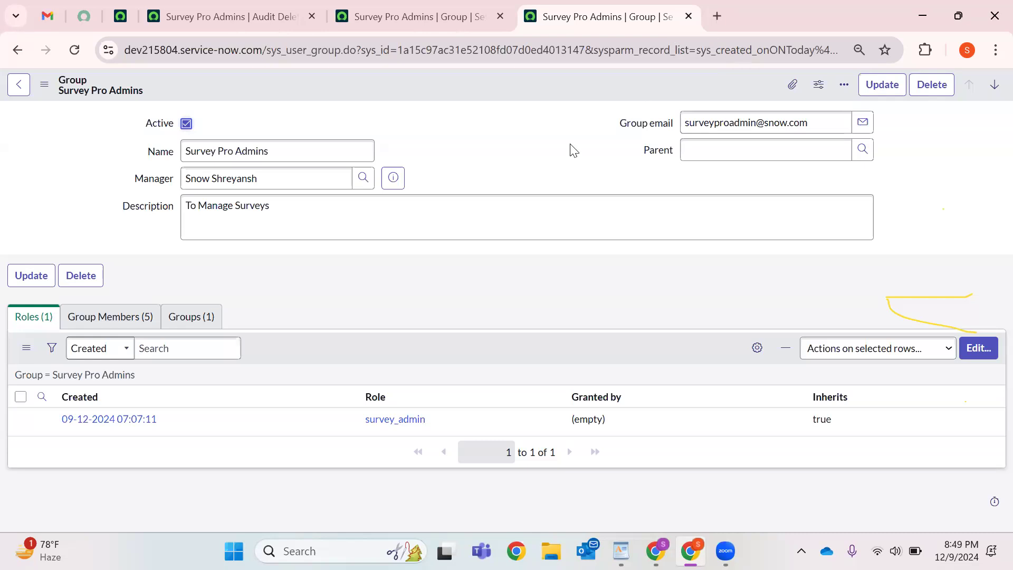
click(104, 317)
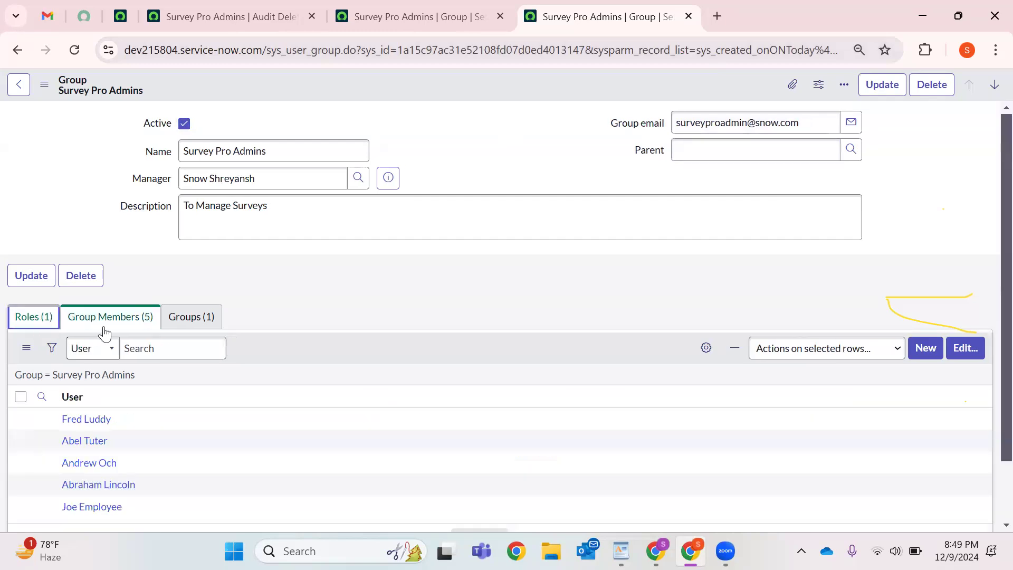
click(182, 319)
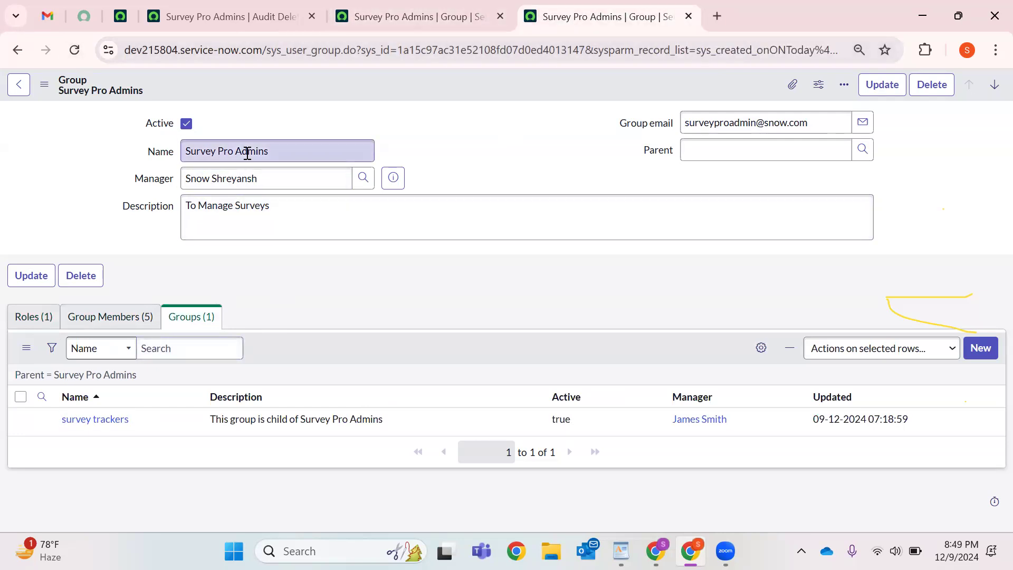
drag(181, 418, 41, 417)
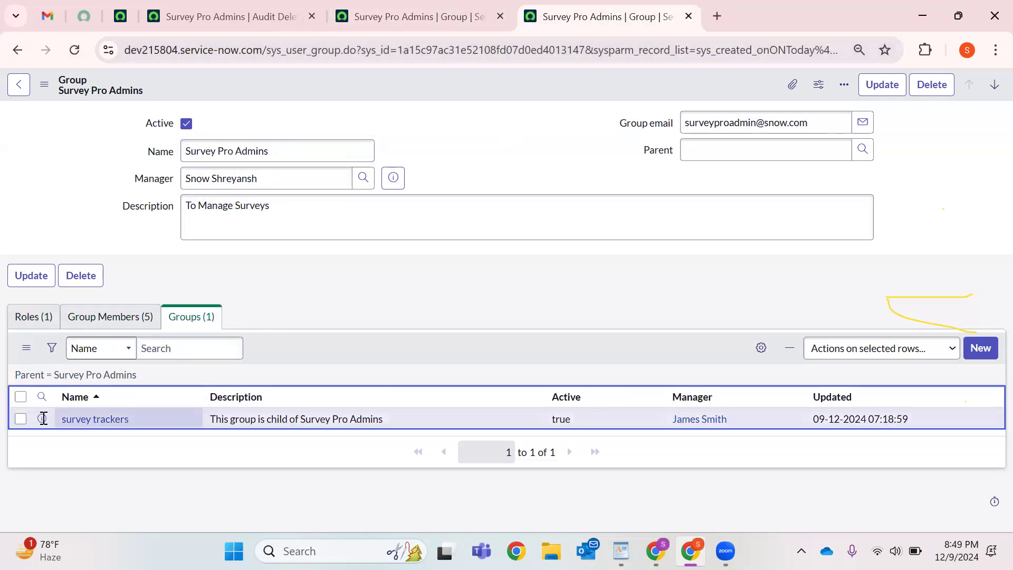
Save the Survey Pro Admins group record and close the duplicate group tab.
click(41, 285)
click(42, 319)
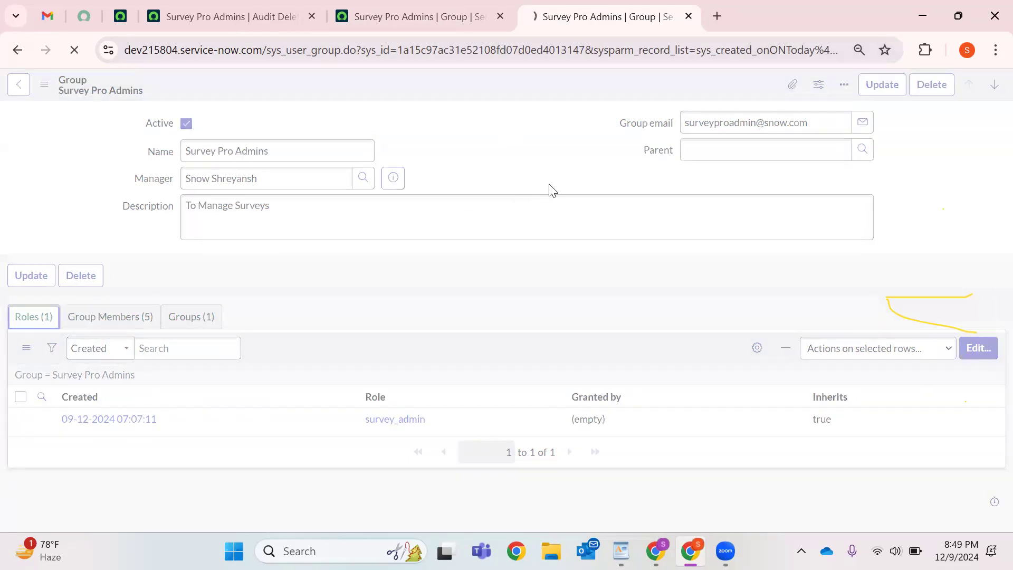
click(234, 151)
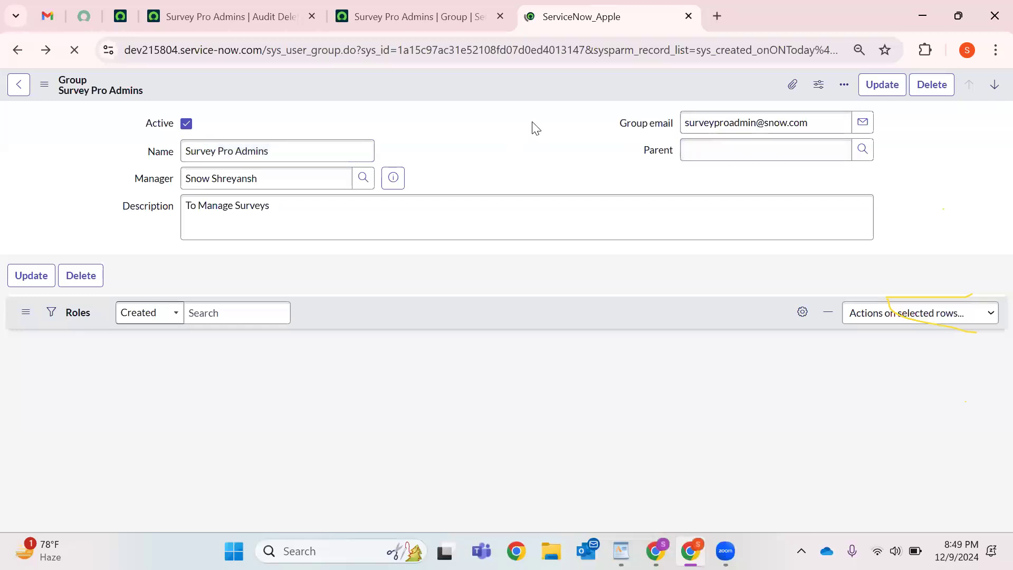
click(688, 17)
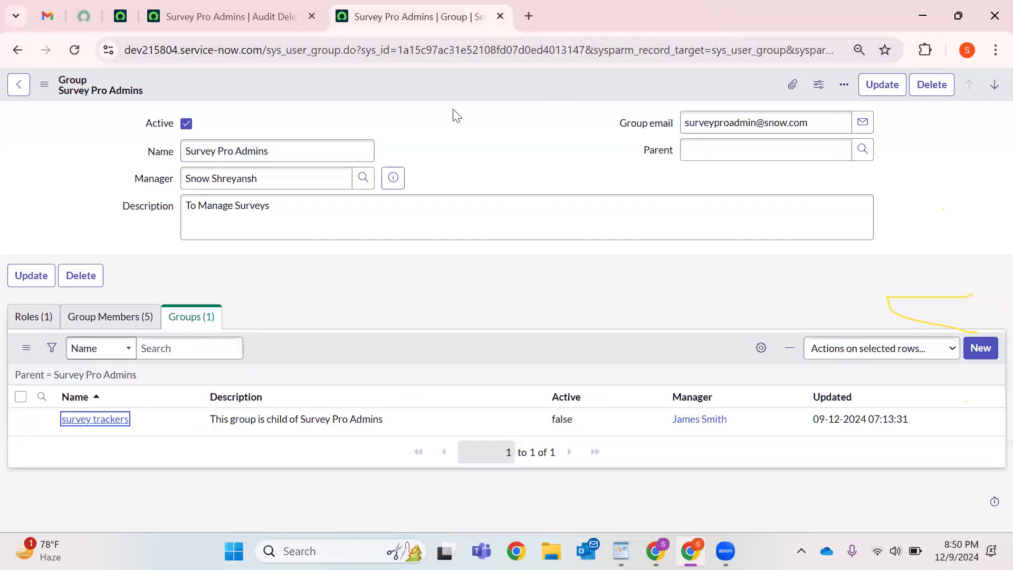